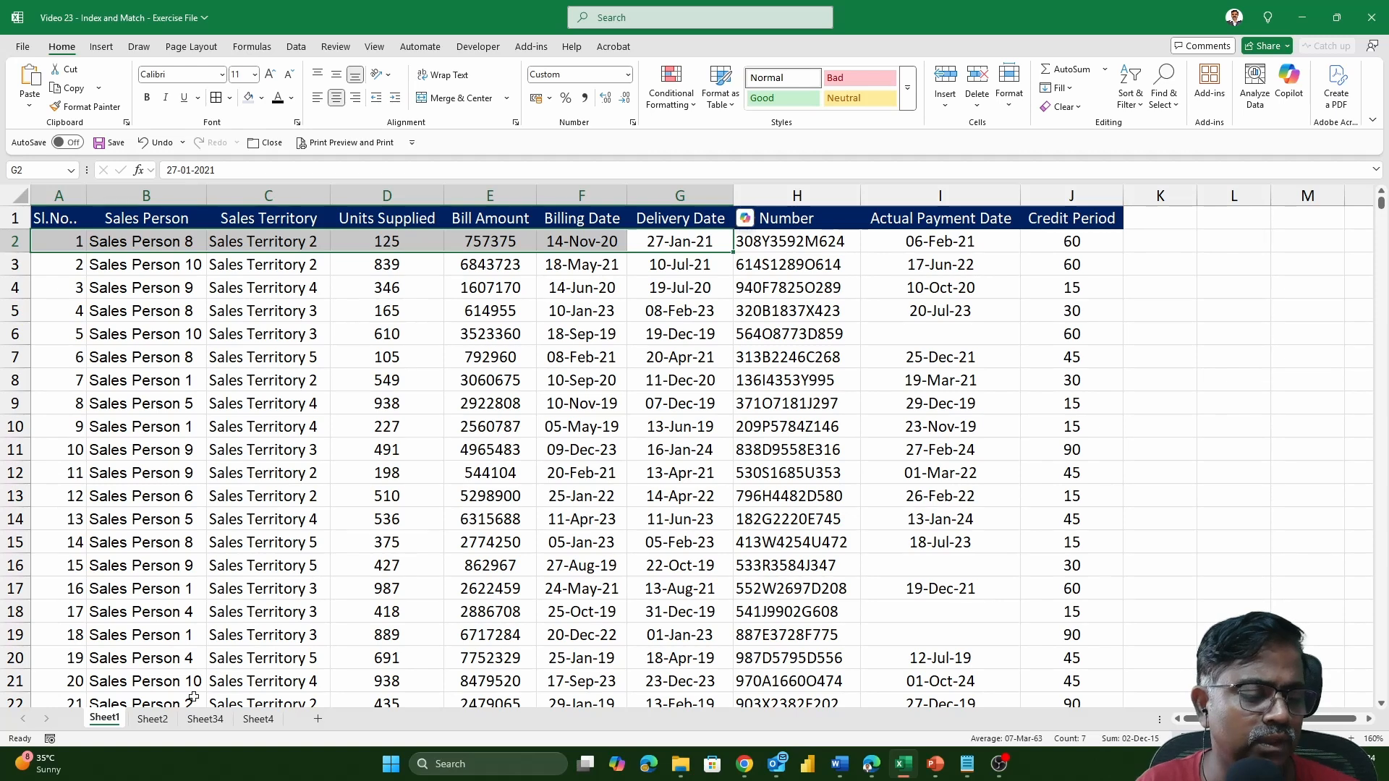
Compare the PO Number column on Sheet2 with the PO Number column and full data table on Sheet1.
click(152, 719)
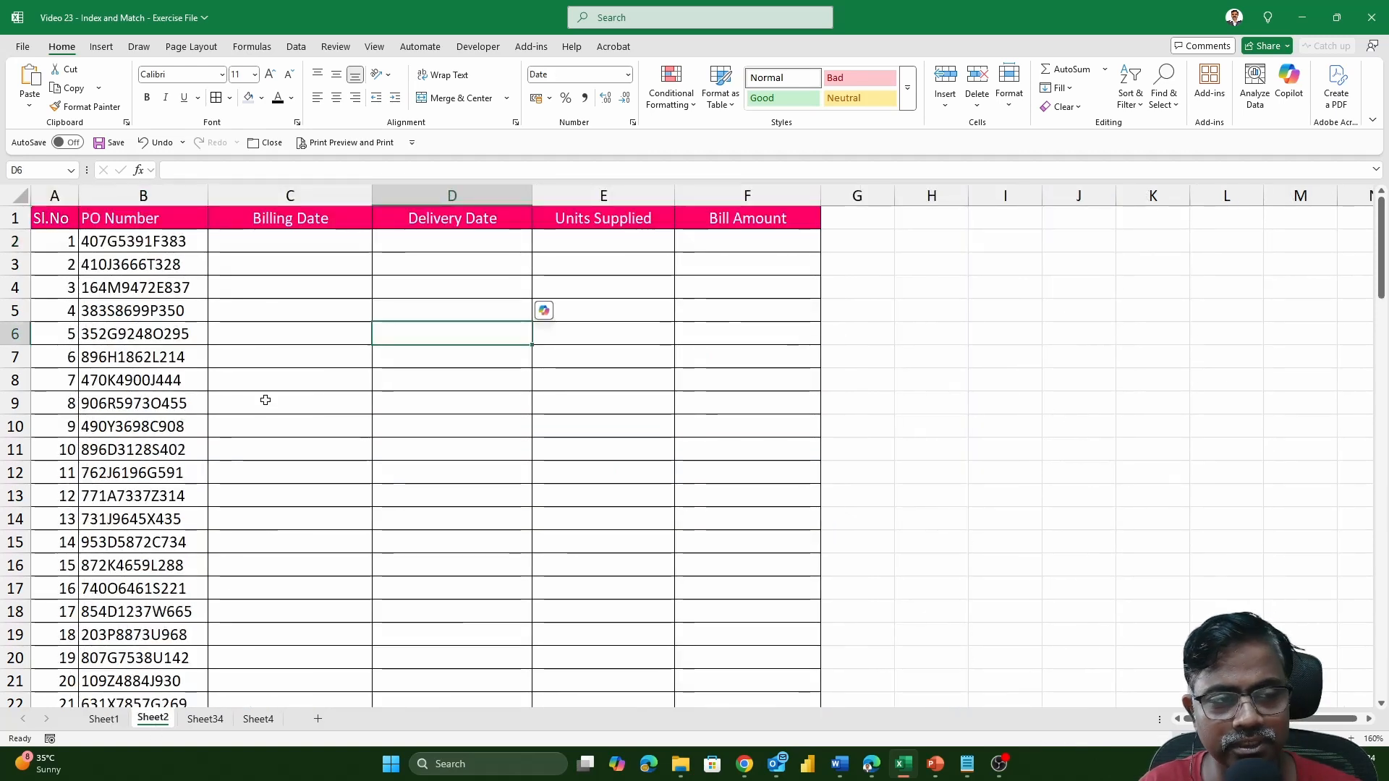
scroll(267, 397, up, 3)
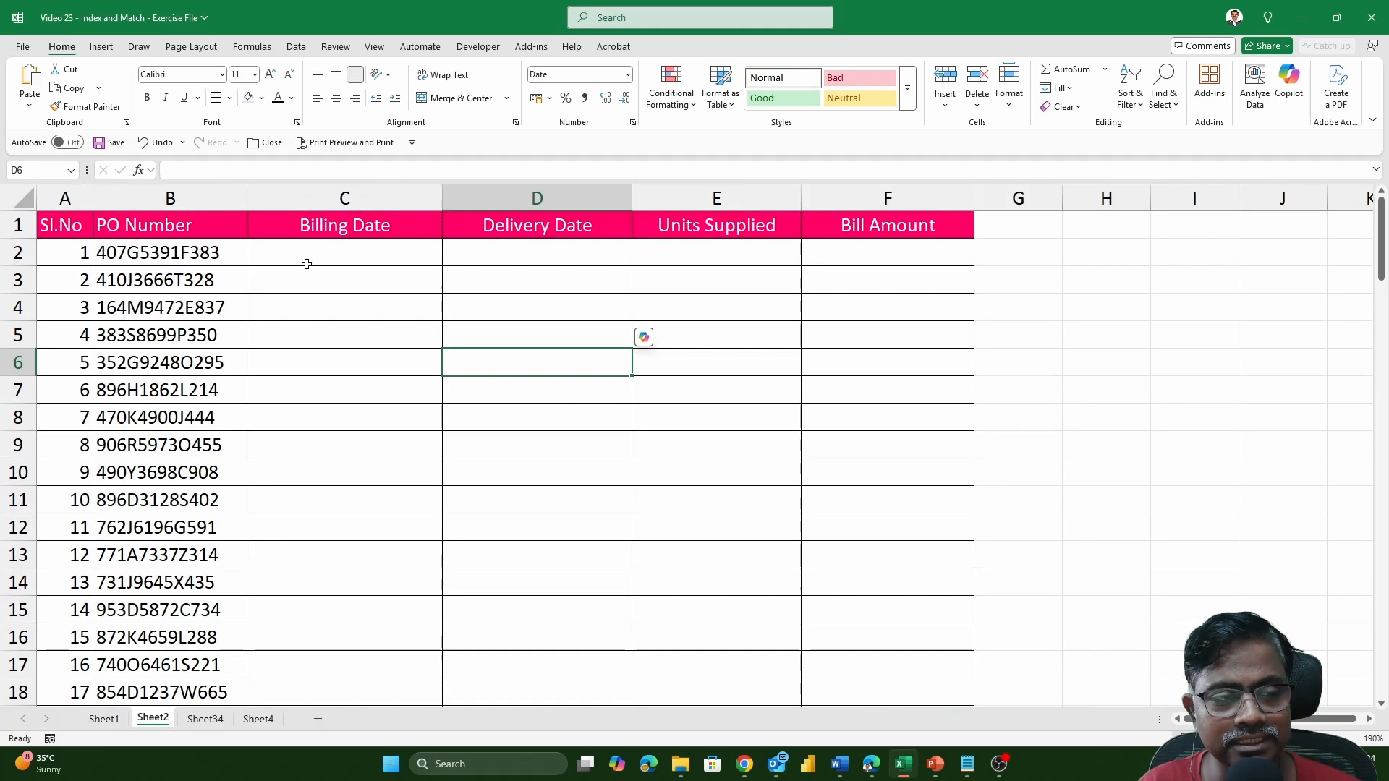
drag(217, 260, 196, 573)
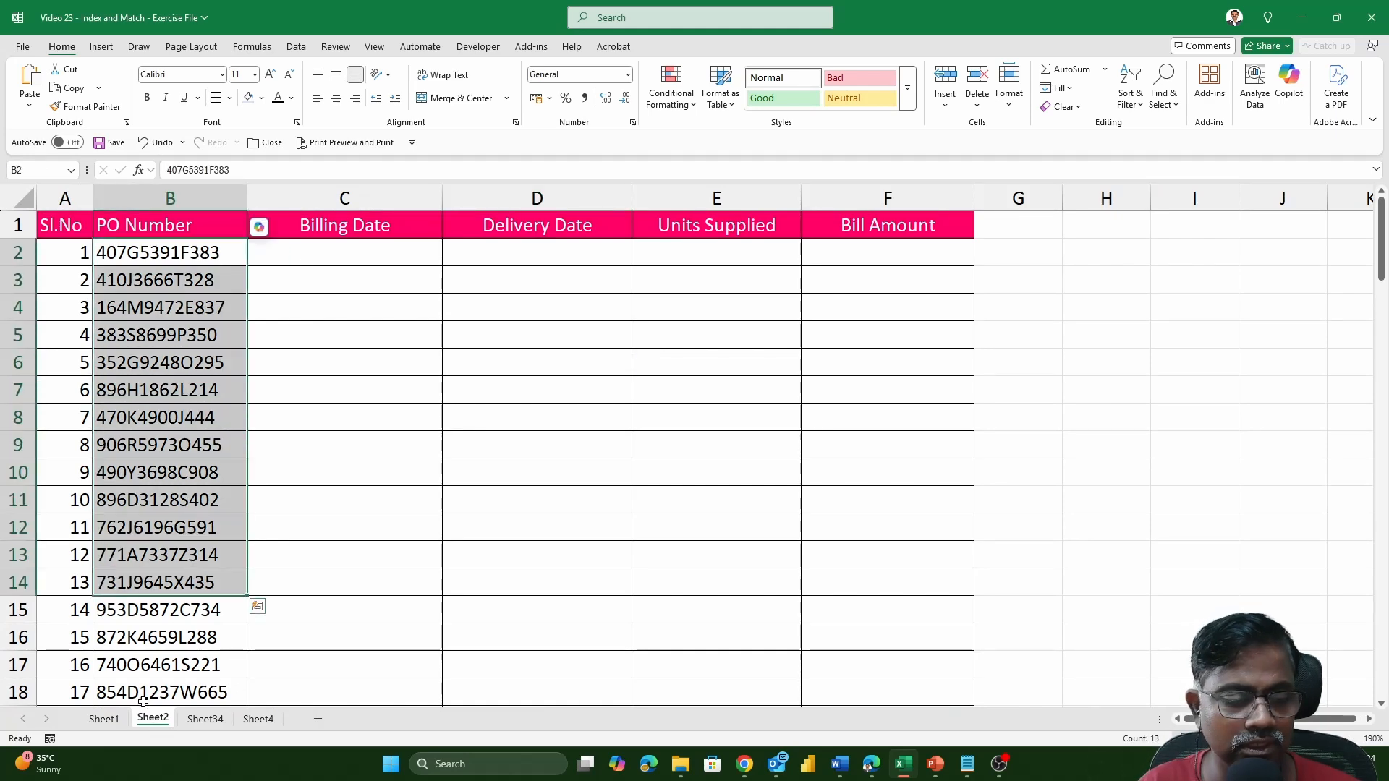
click(104, 719)
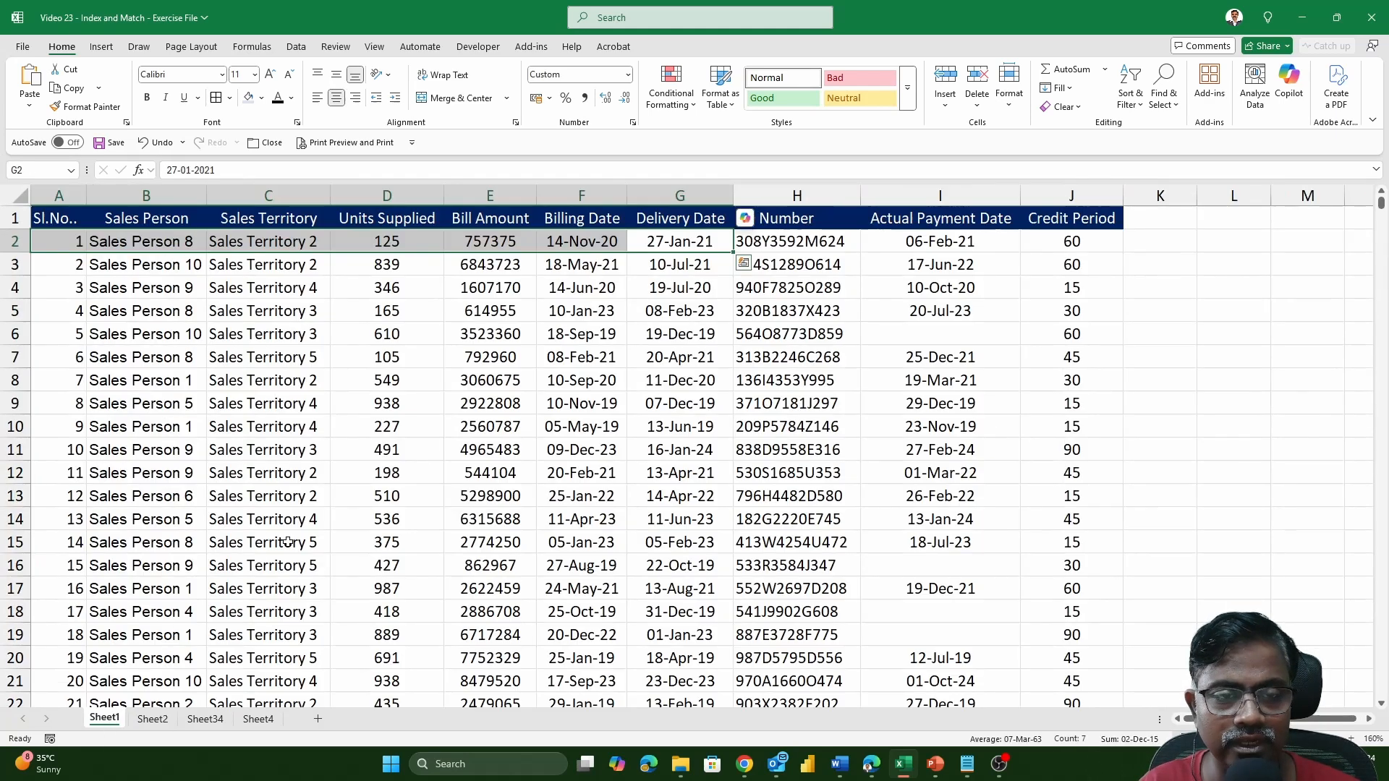
click(500, 419)
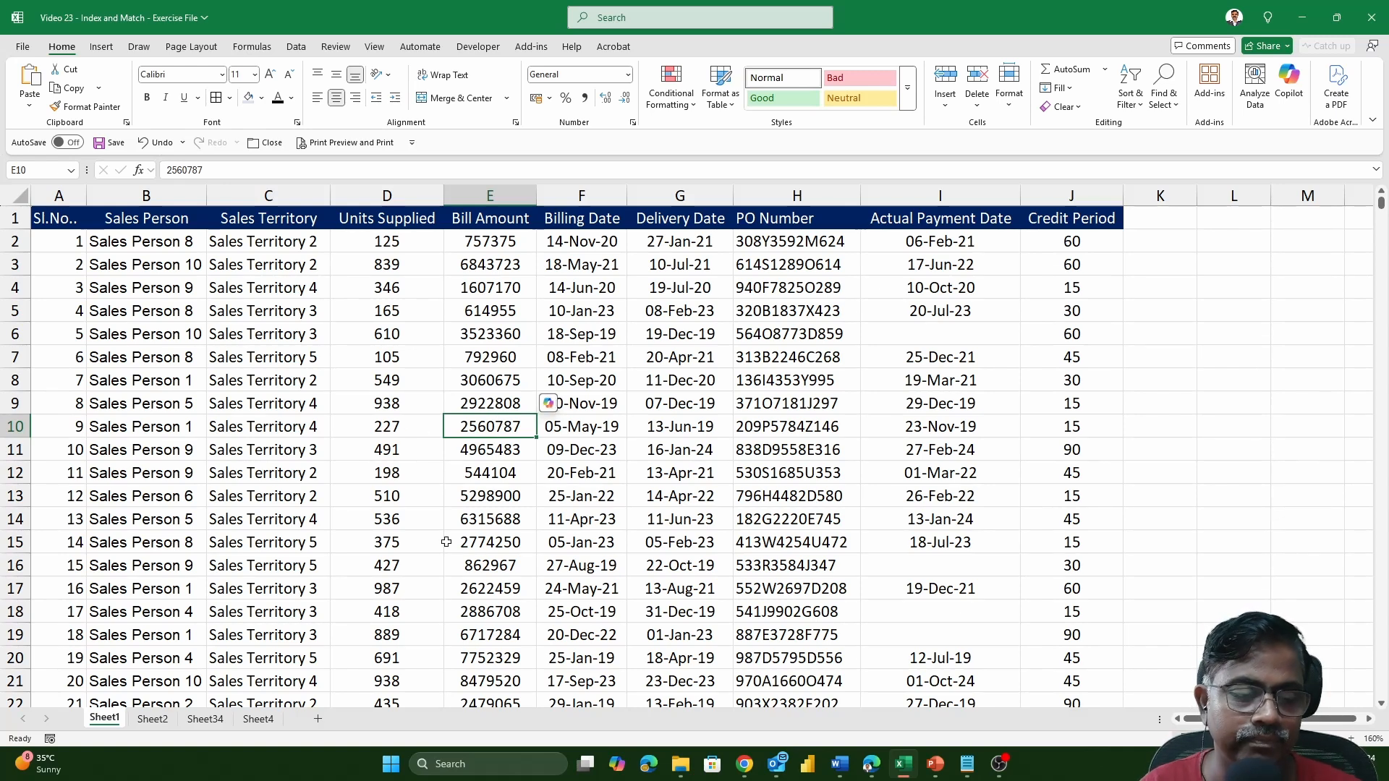
click(151, 719)
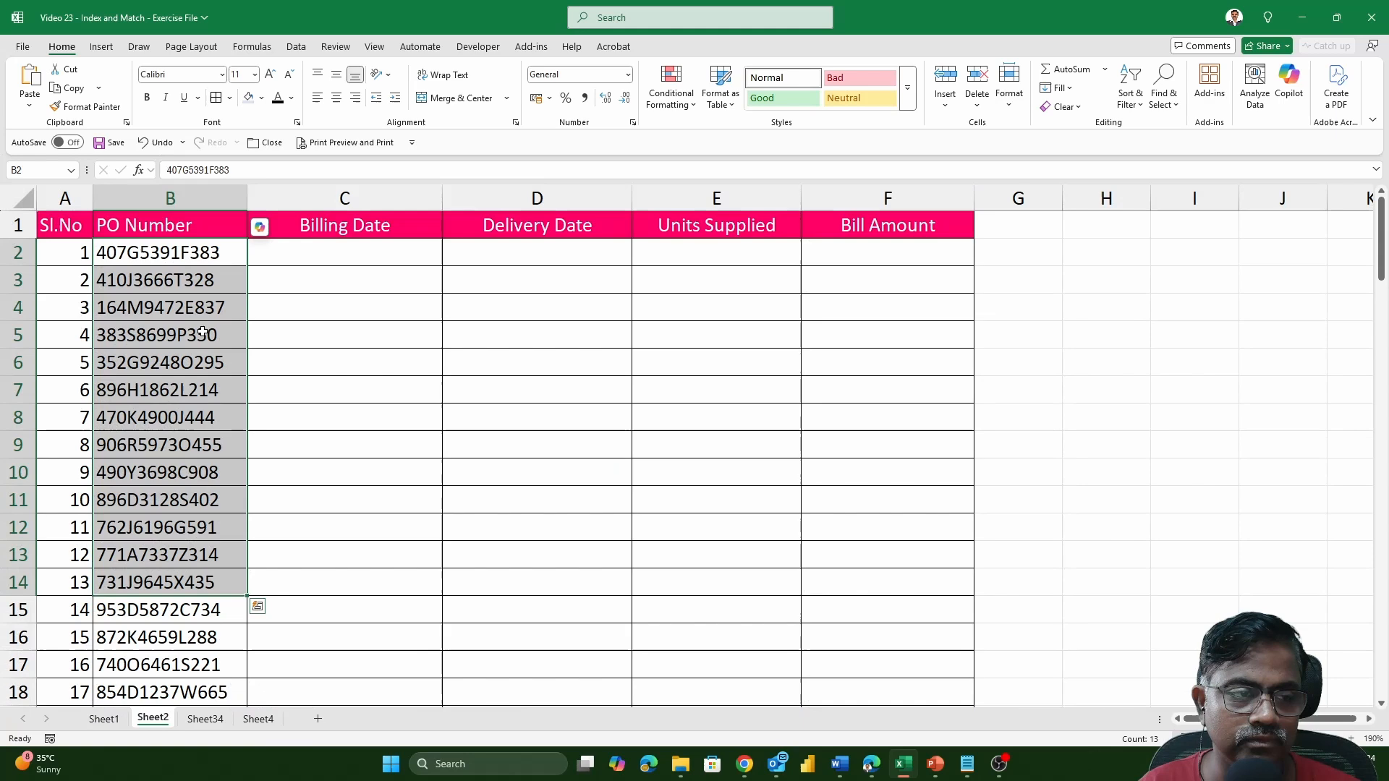
click(172, 196)
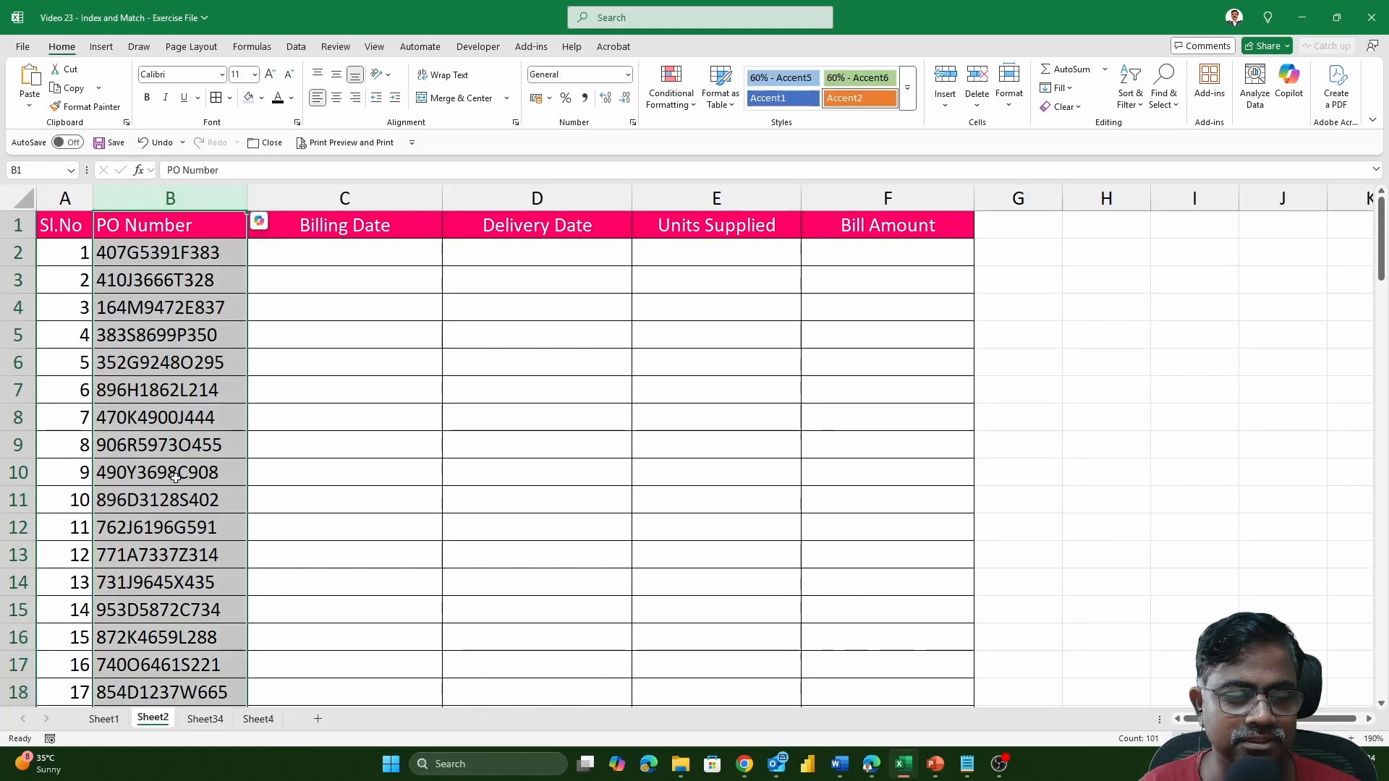
click(104, 719)
click(791, 194)
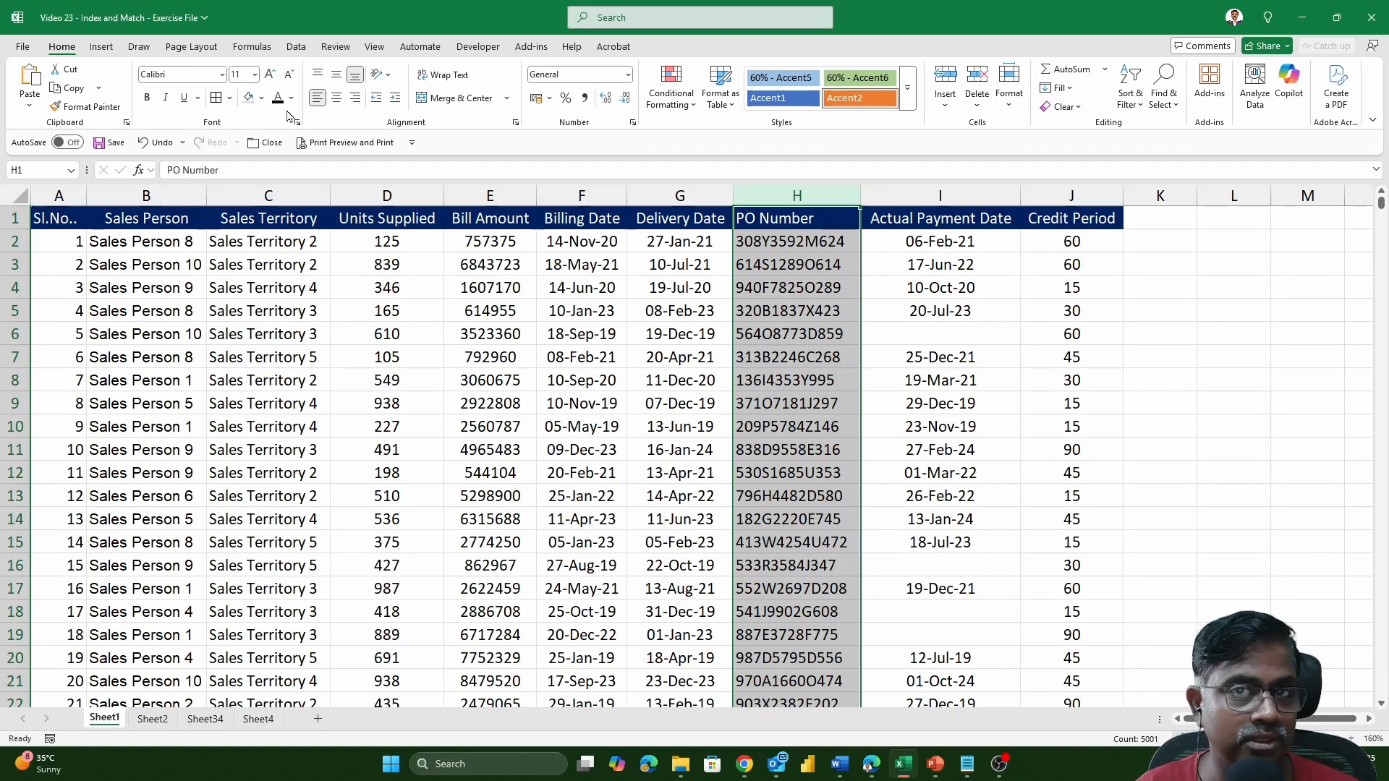
click(550, 311)
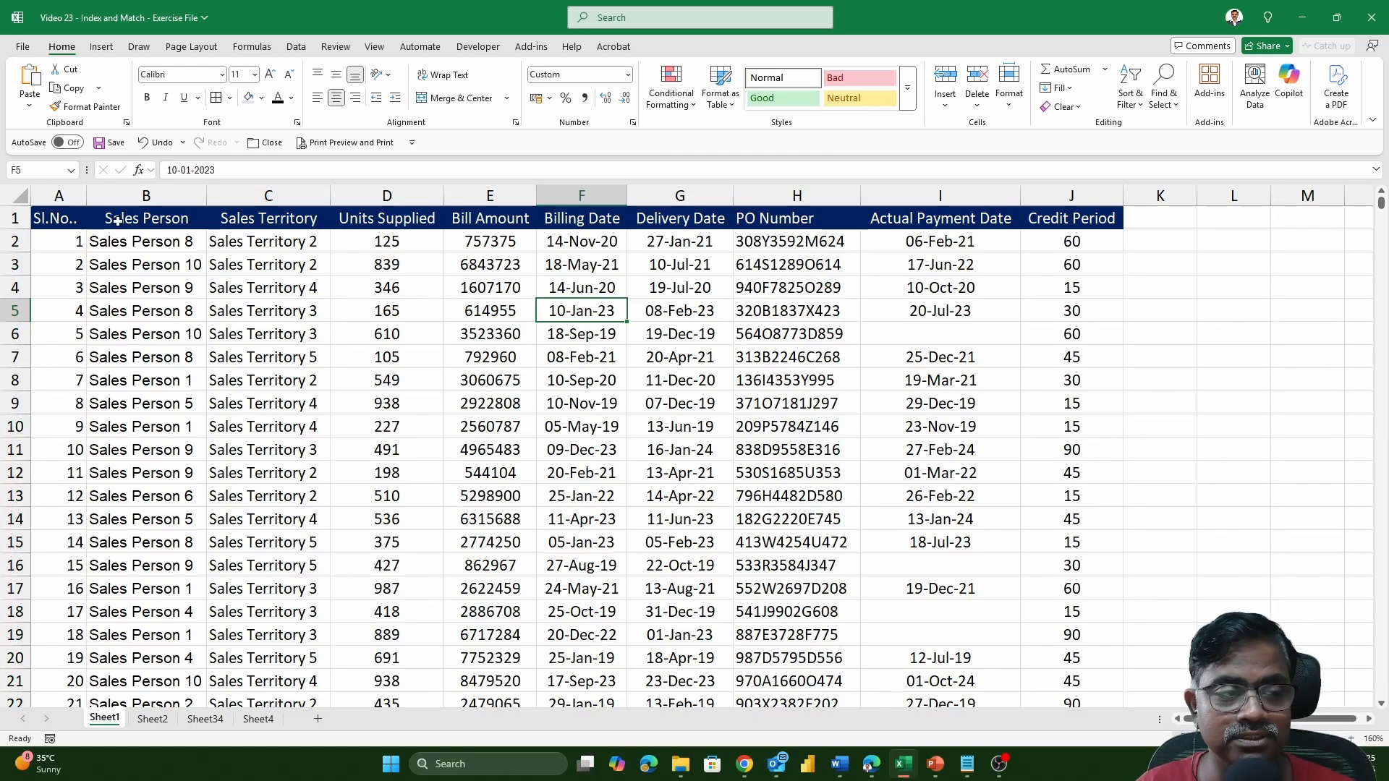
drag(72, 221, 897, 537)
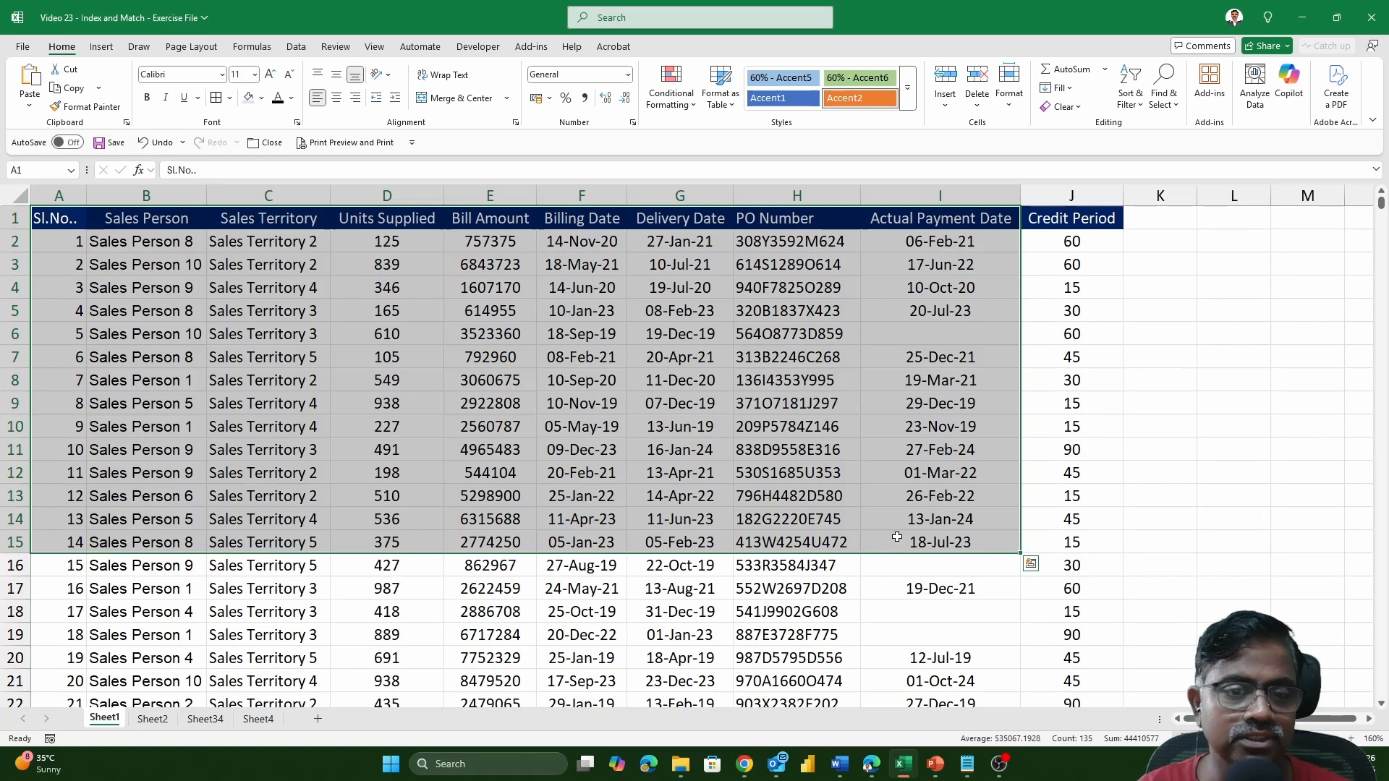
click(759, 267)
click(763, 362)
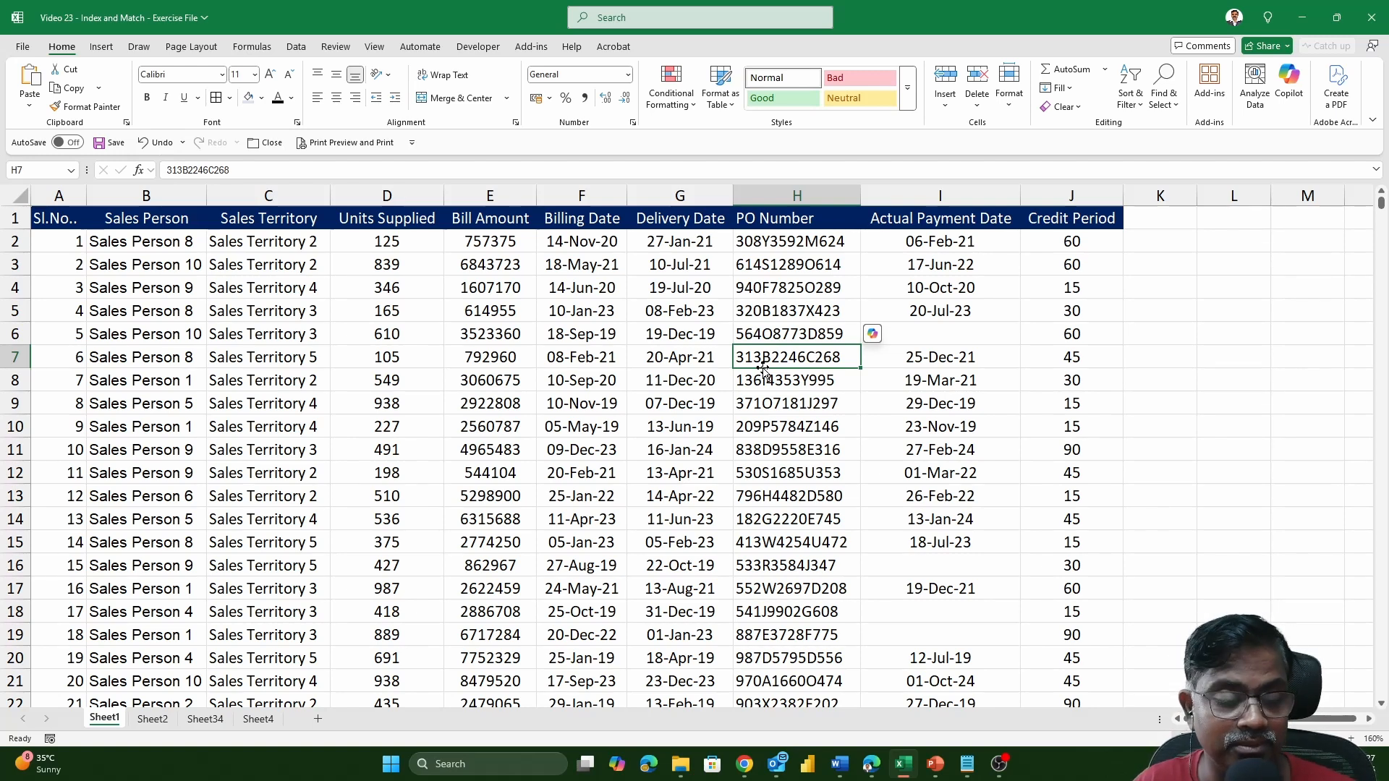
Widen the Billing Date column on Sheet2 to about three times its width to make room for a long formula.
click(152, 720)
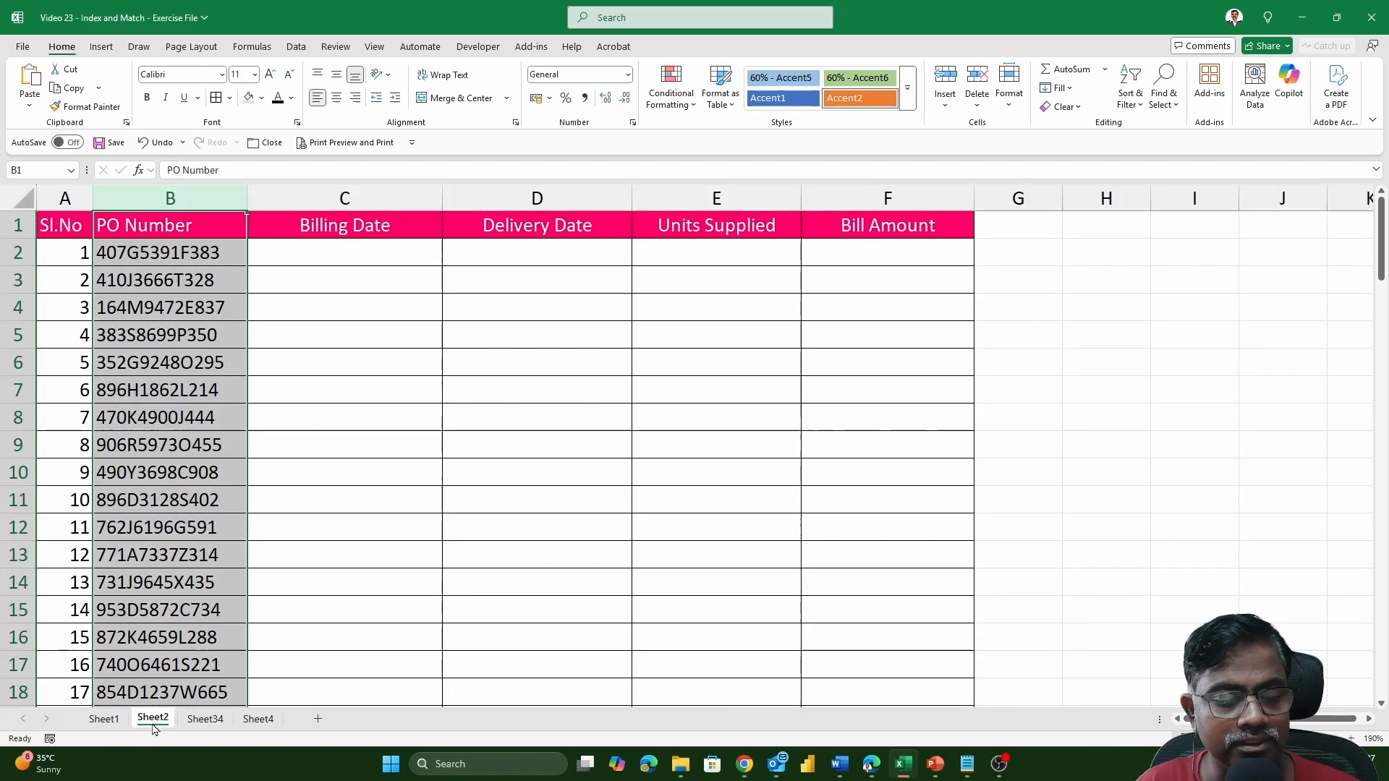
click(373, 259)
drag(442, 198, 890, 206)
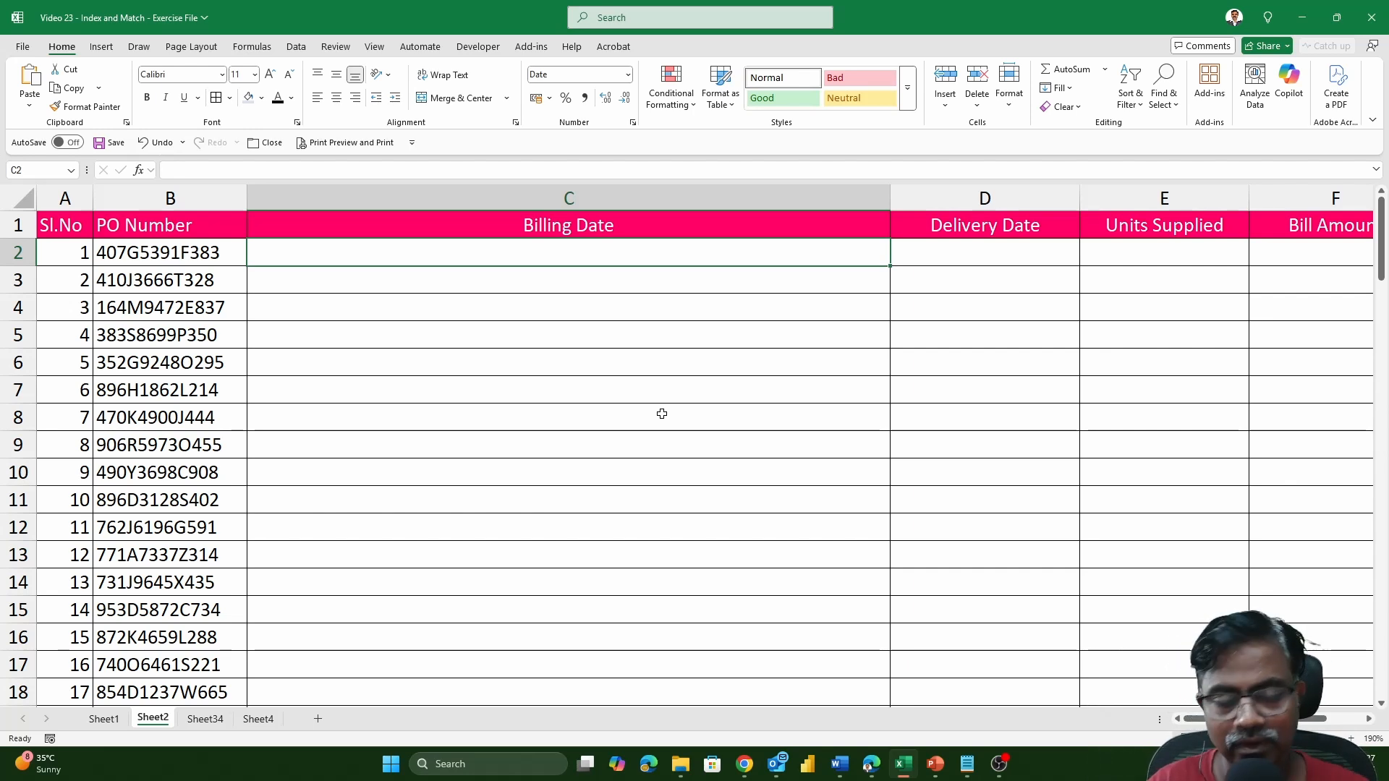
text(=)
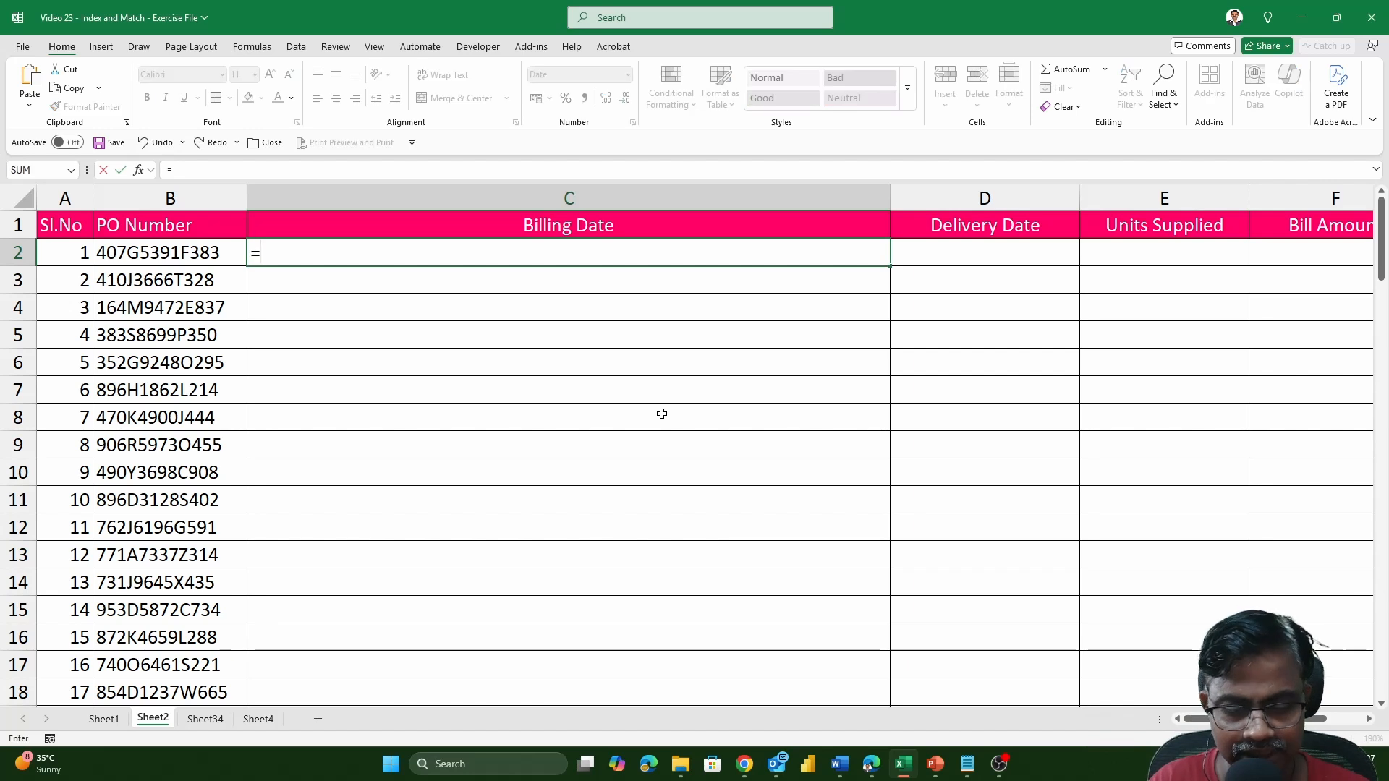
text(INDEX)
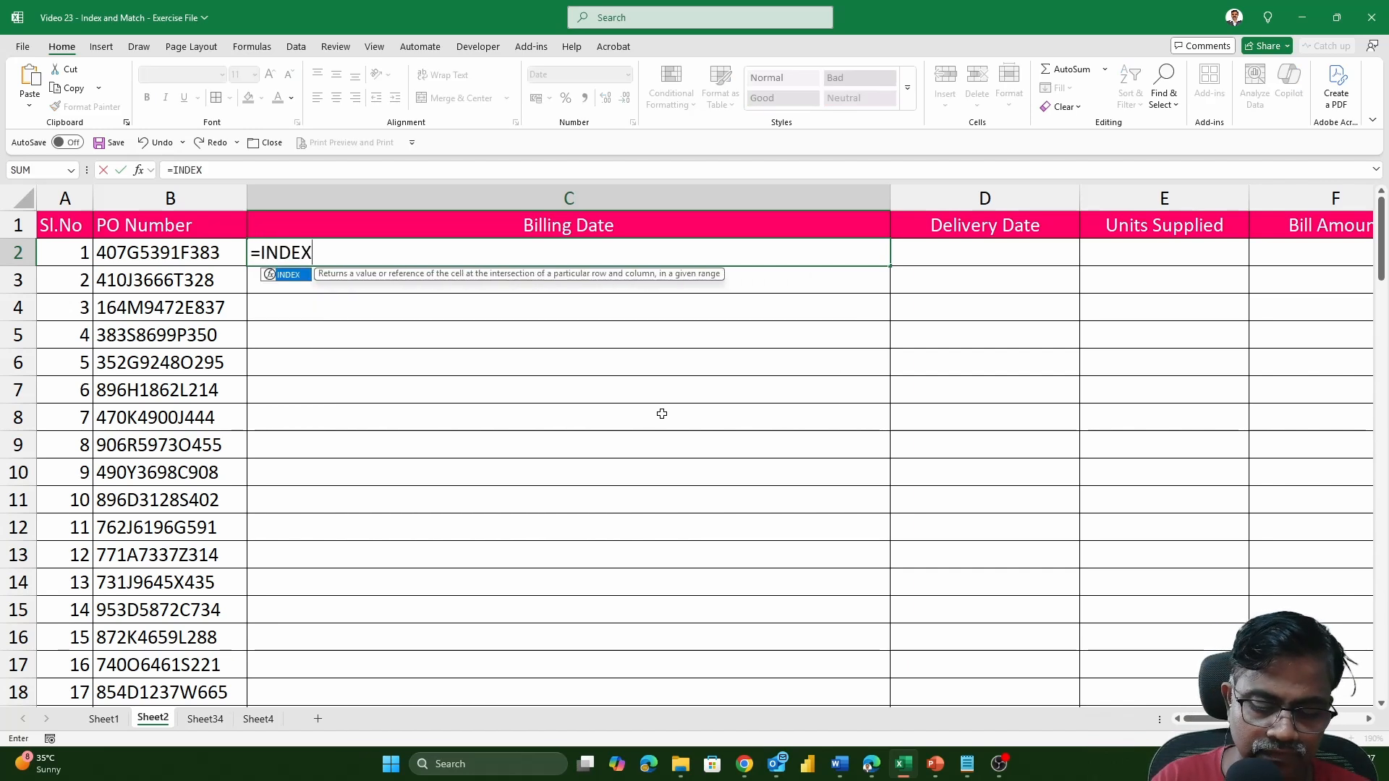
text(()
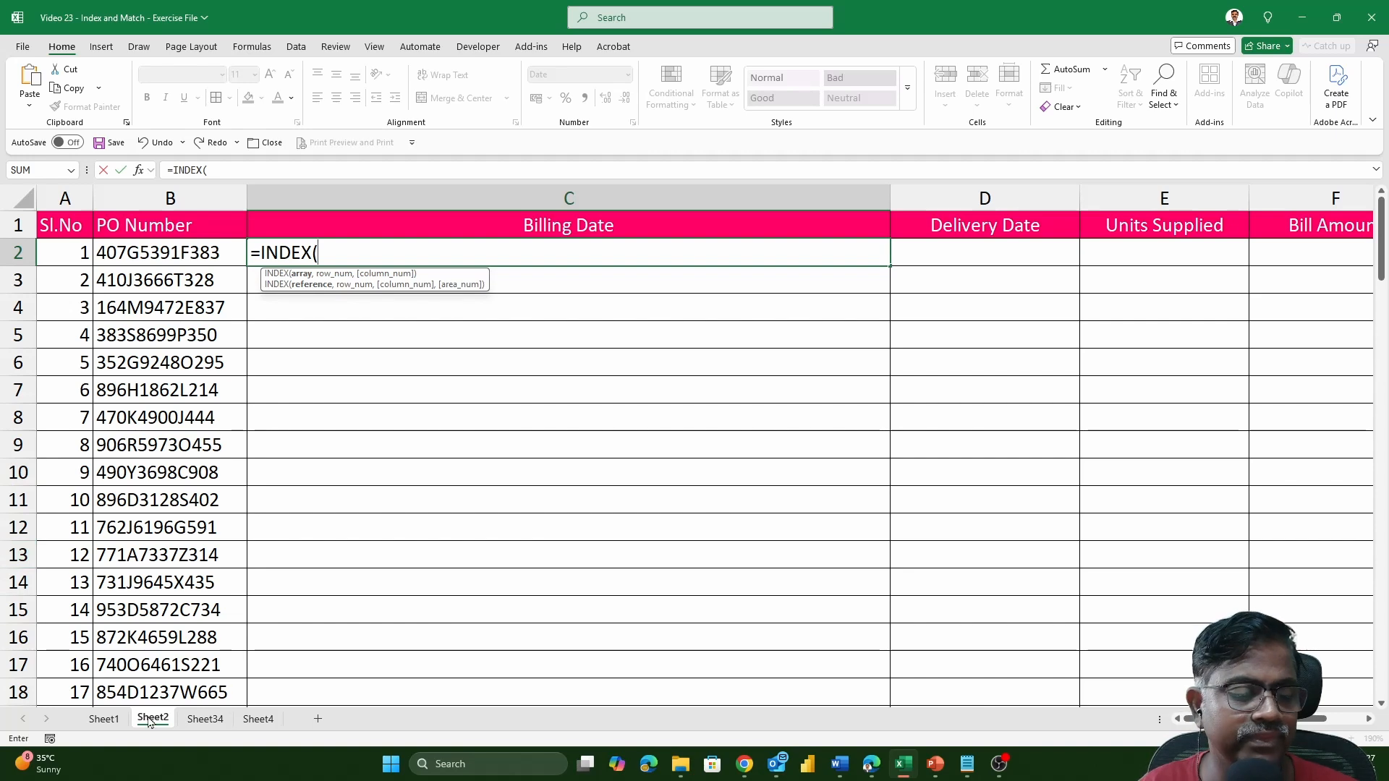
click(94, 721)
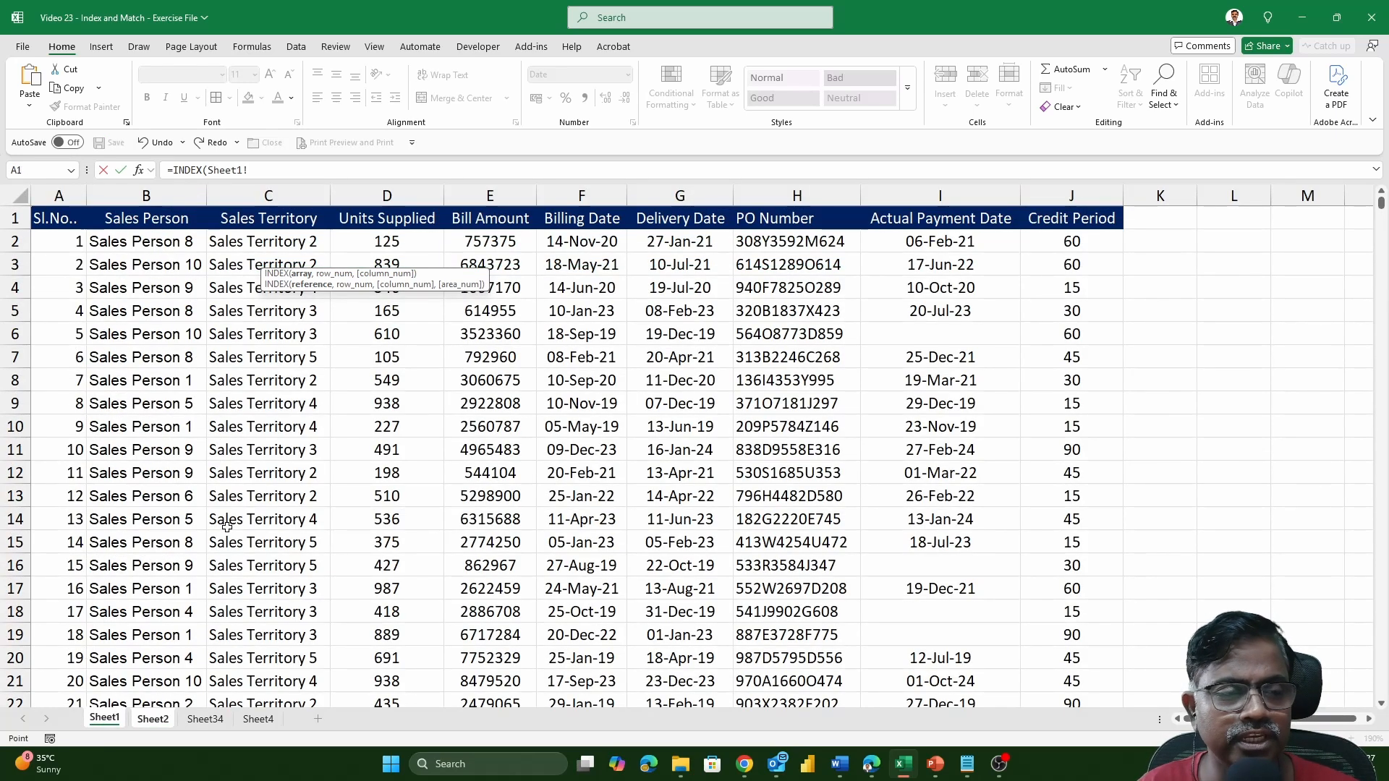
click(76, 226)
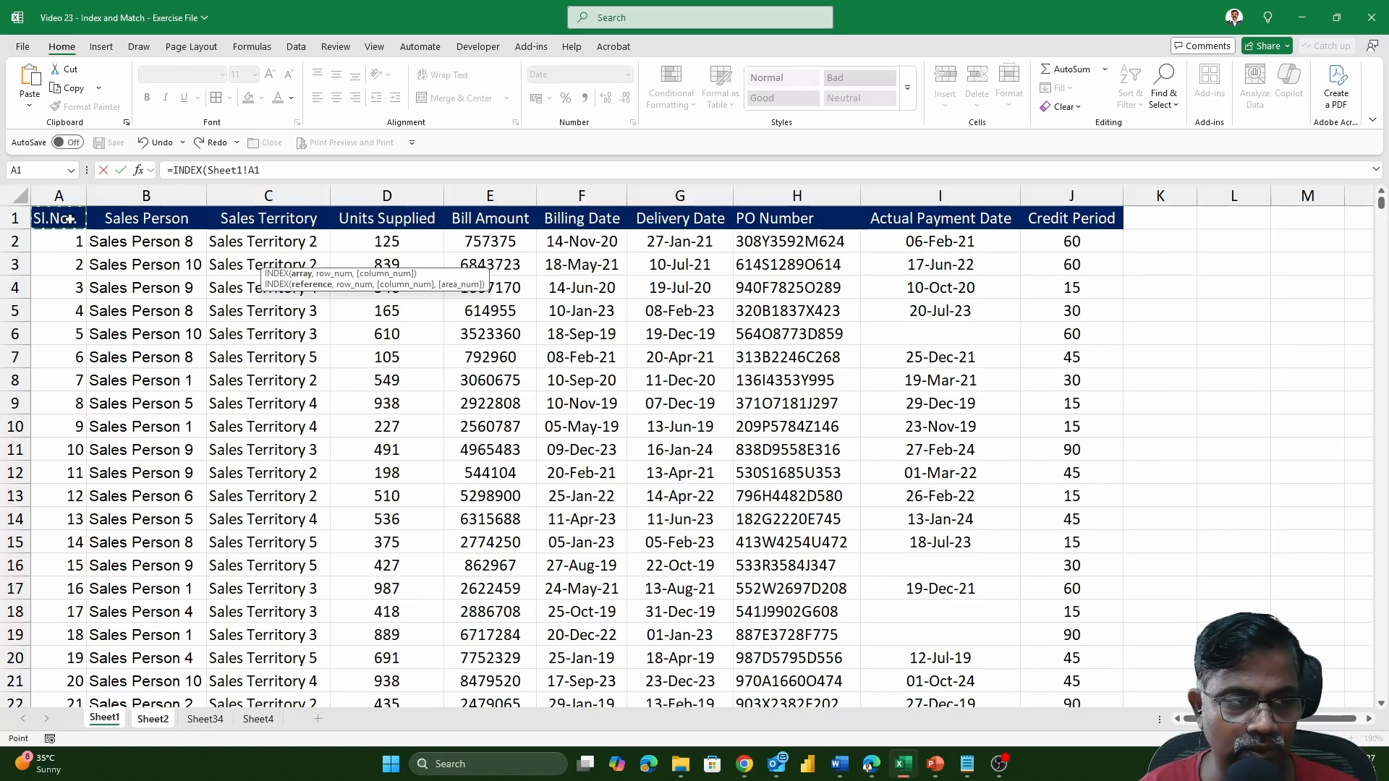
key(ctrl+shift+Down)
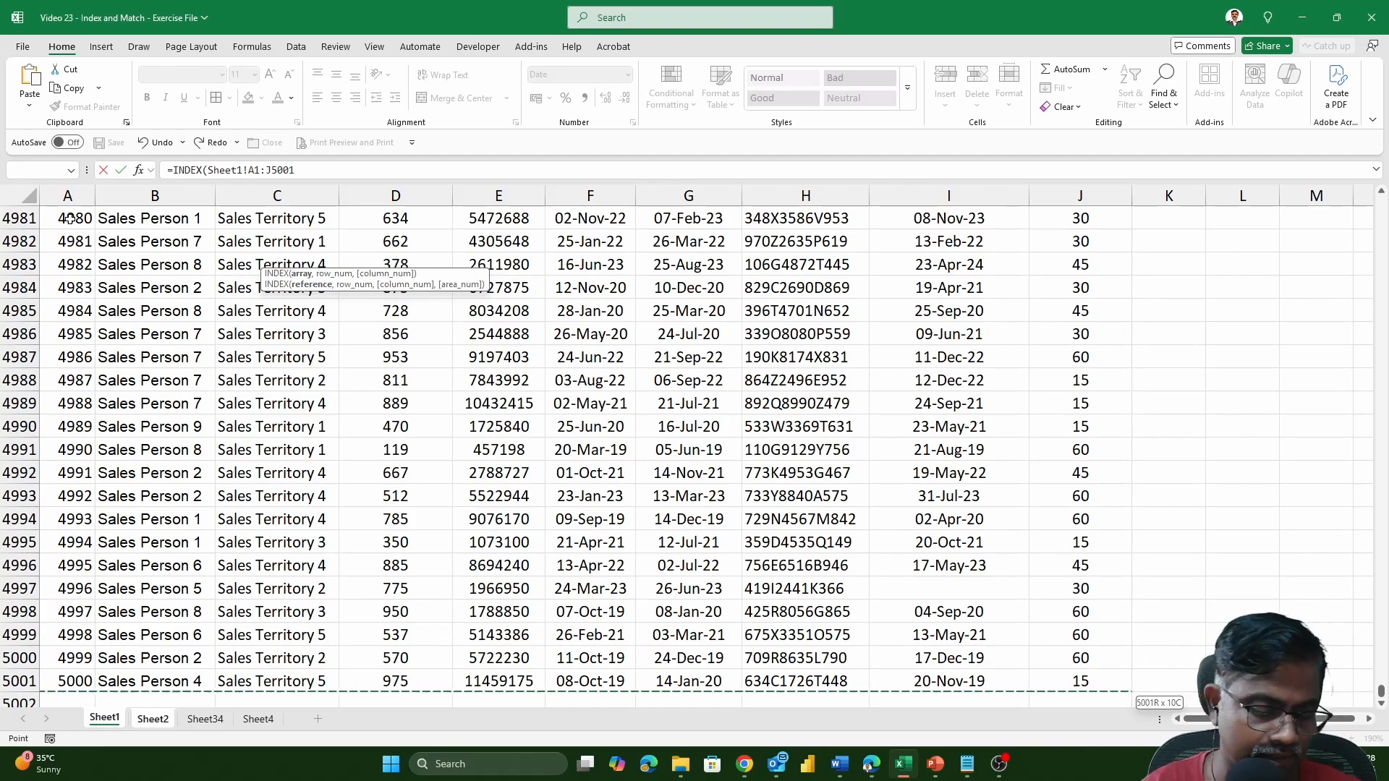
key(F4)
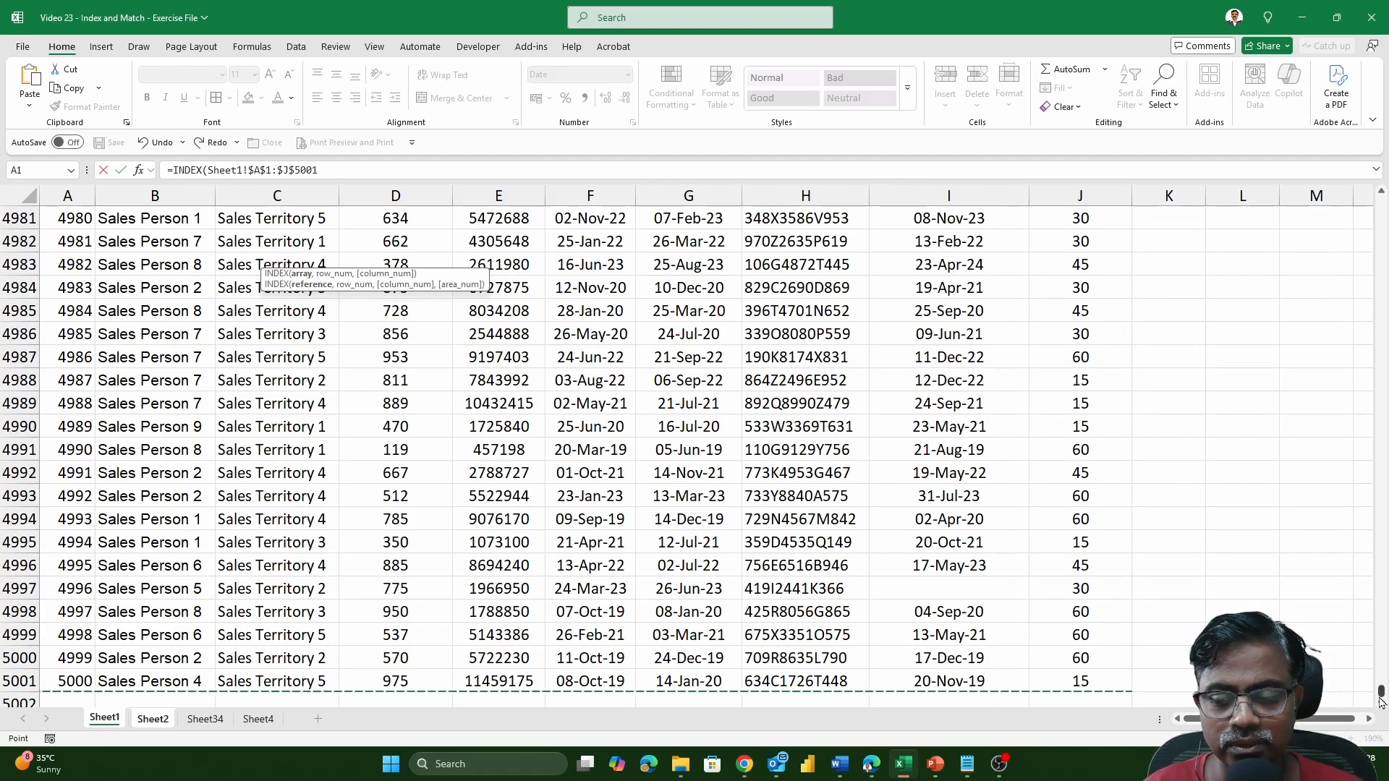
drag(1381, 701, 1380, 206)
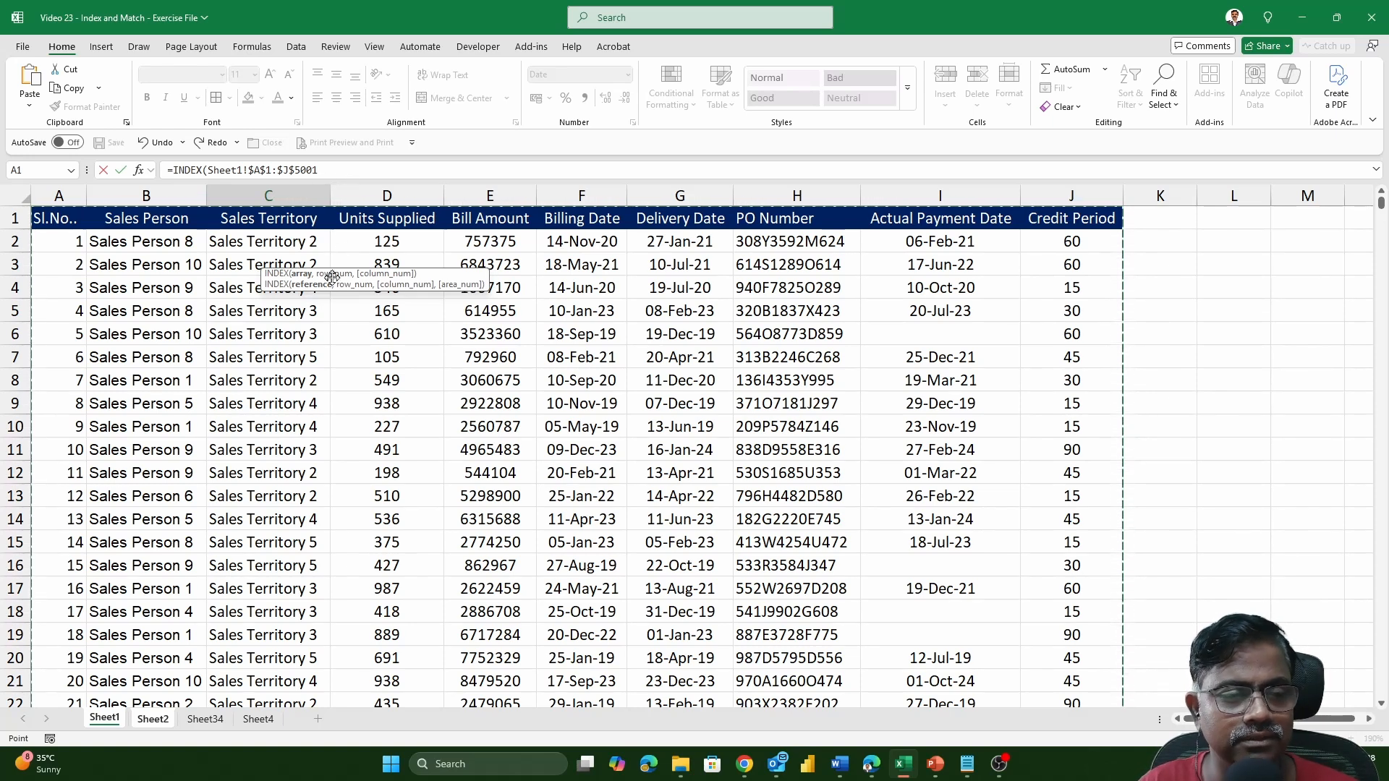
click(332, 166)
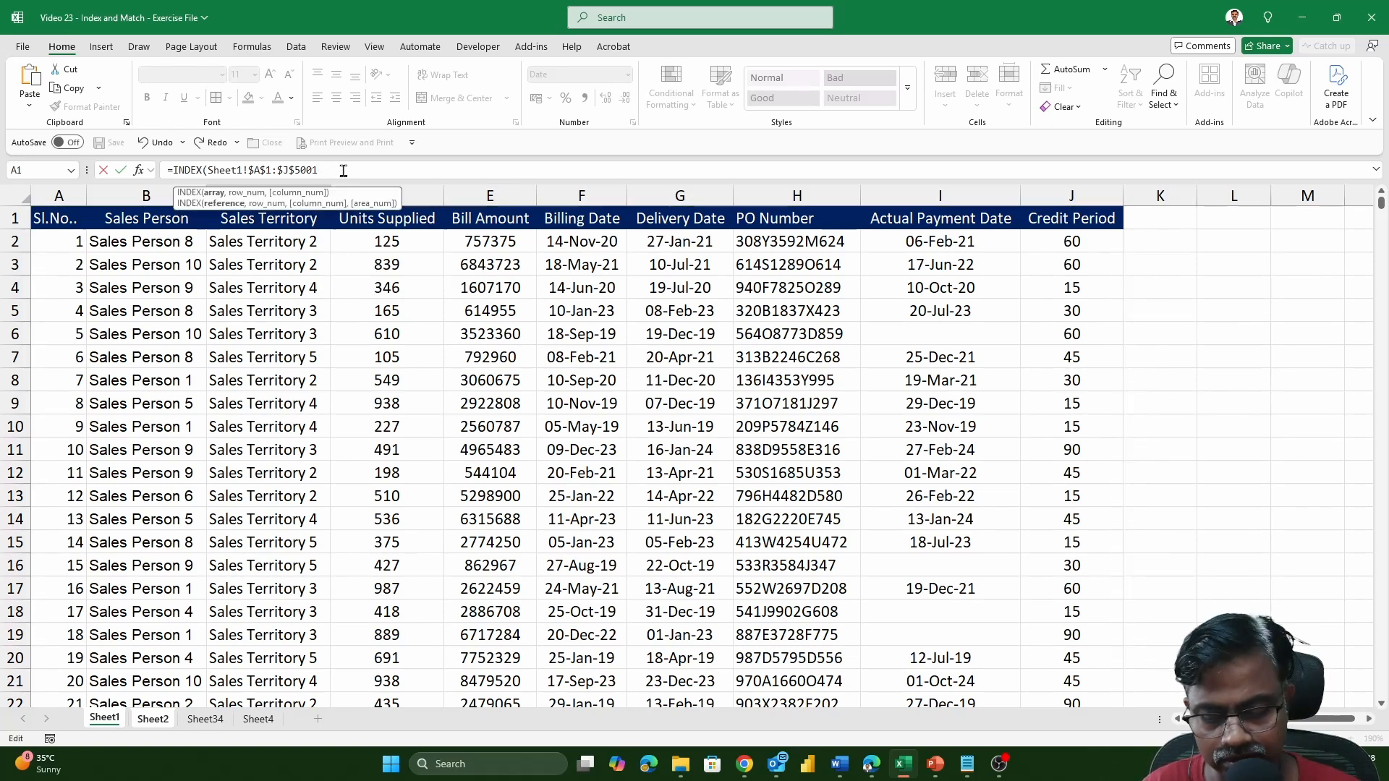
text(,)
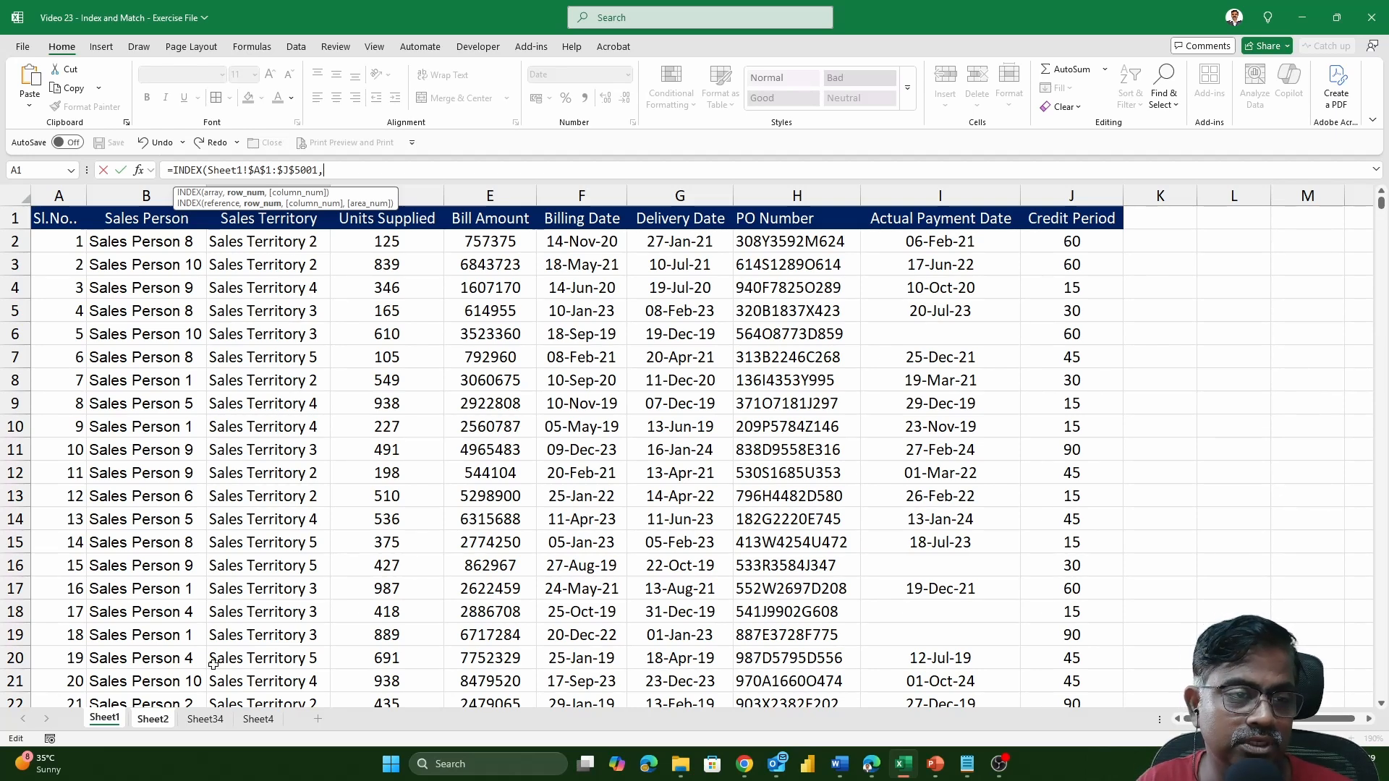
key(Escape)
Copy the PO number in cell B2 of Sheet2, find it on Sheet1 and examine its matching row.
click(120, 262)
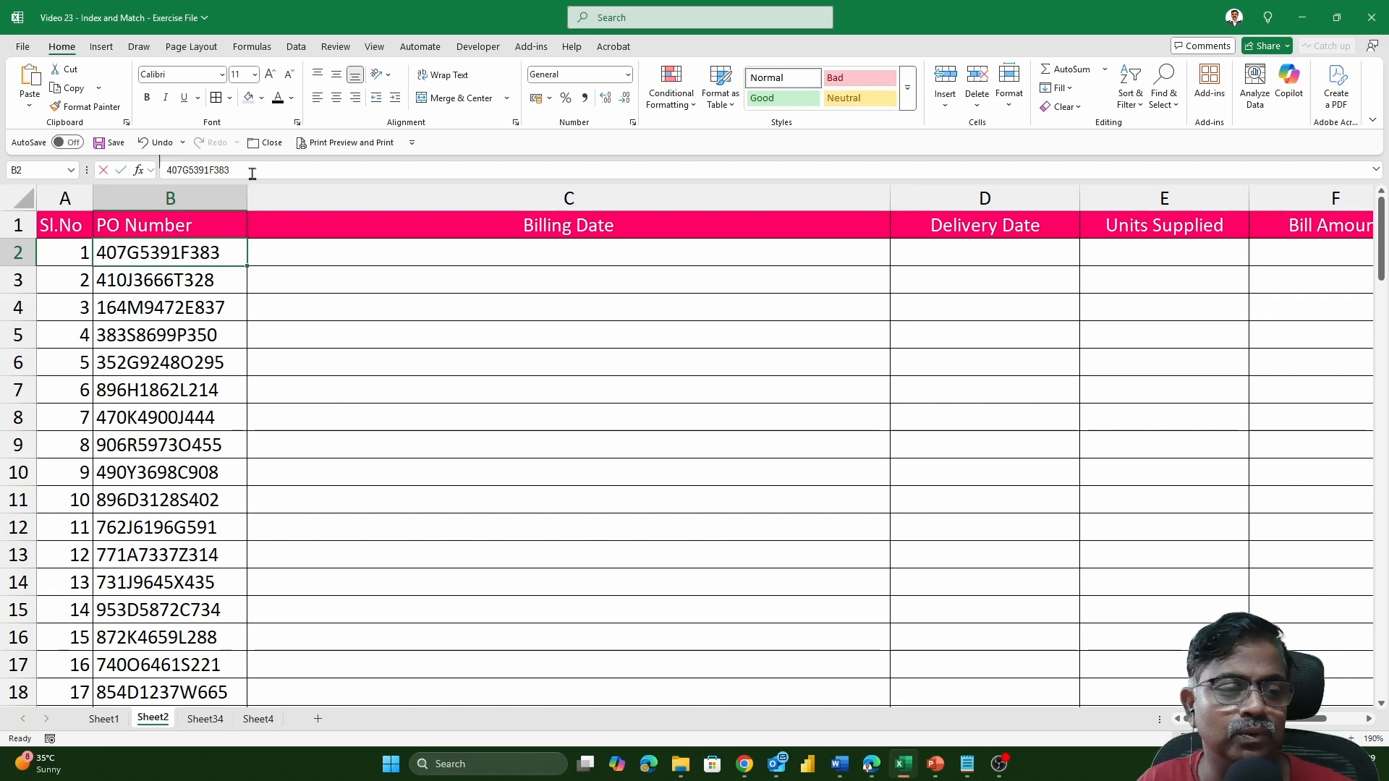
drag(246, 170, 86, 168)
key(ctrl+c)
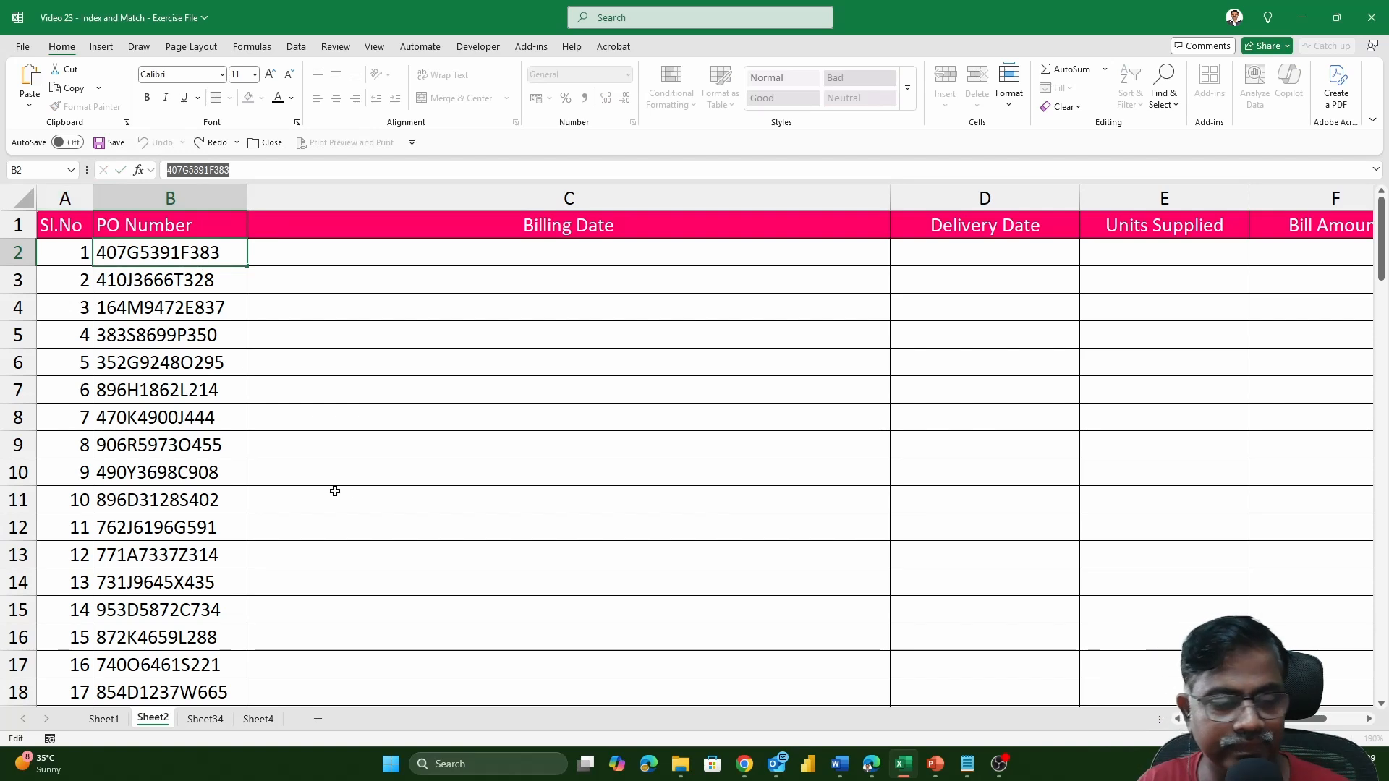
key(Escape)
click(105, 719)
click(390, 474)
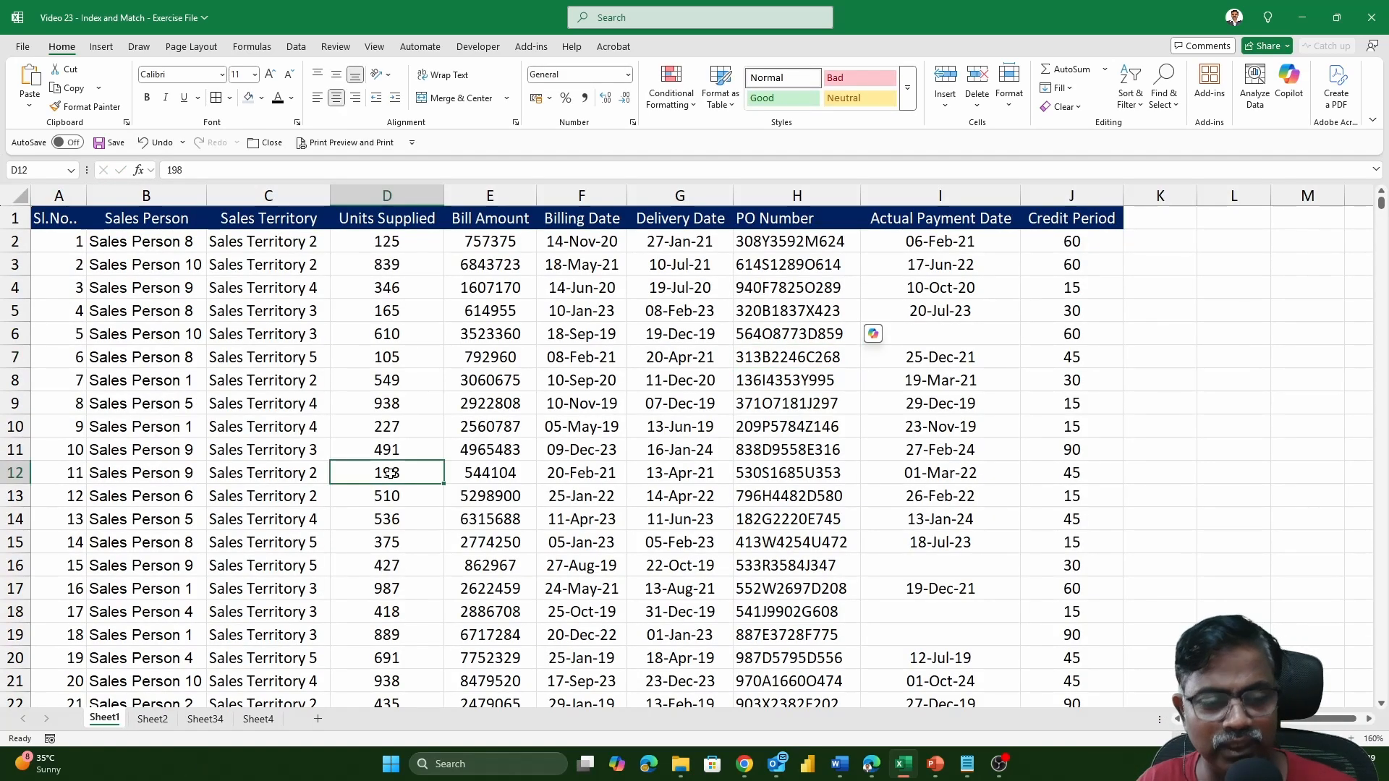
key(ctrl+f)
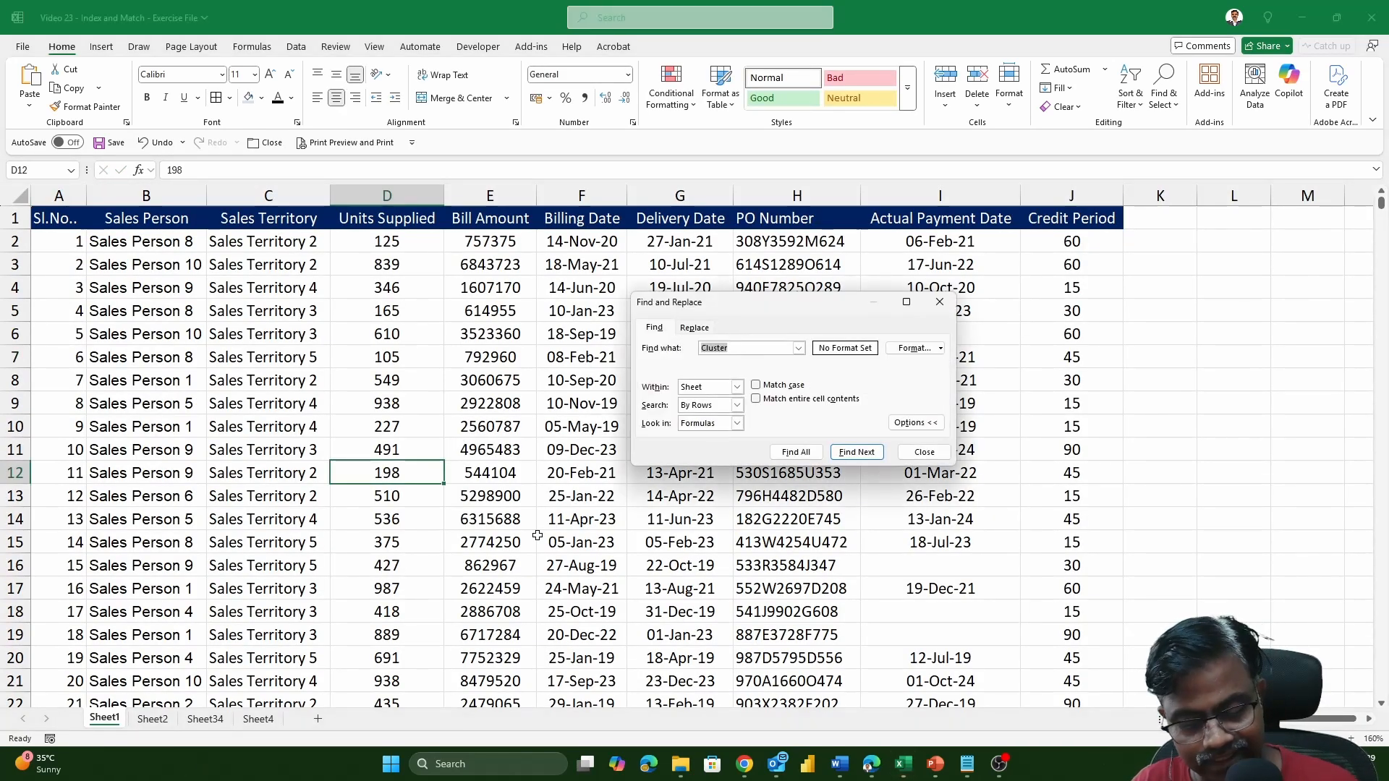
key(ctrl+v)
key(Return)
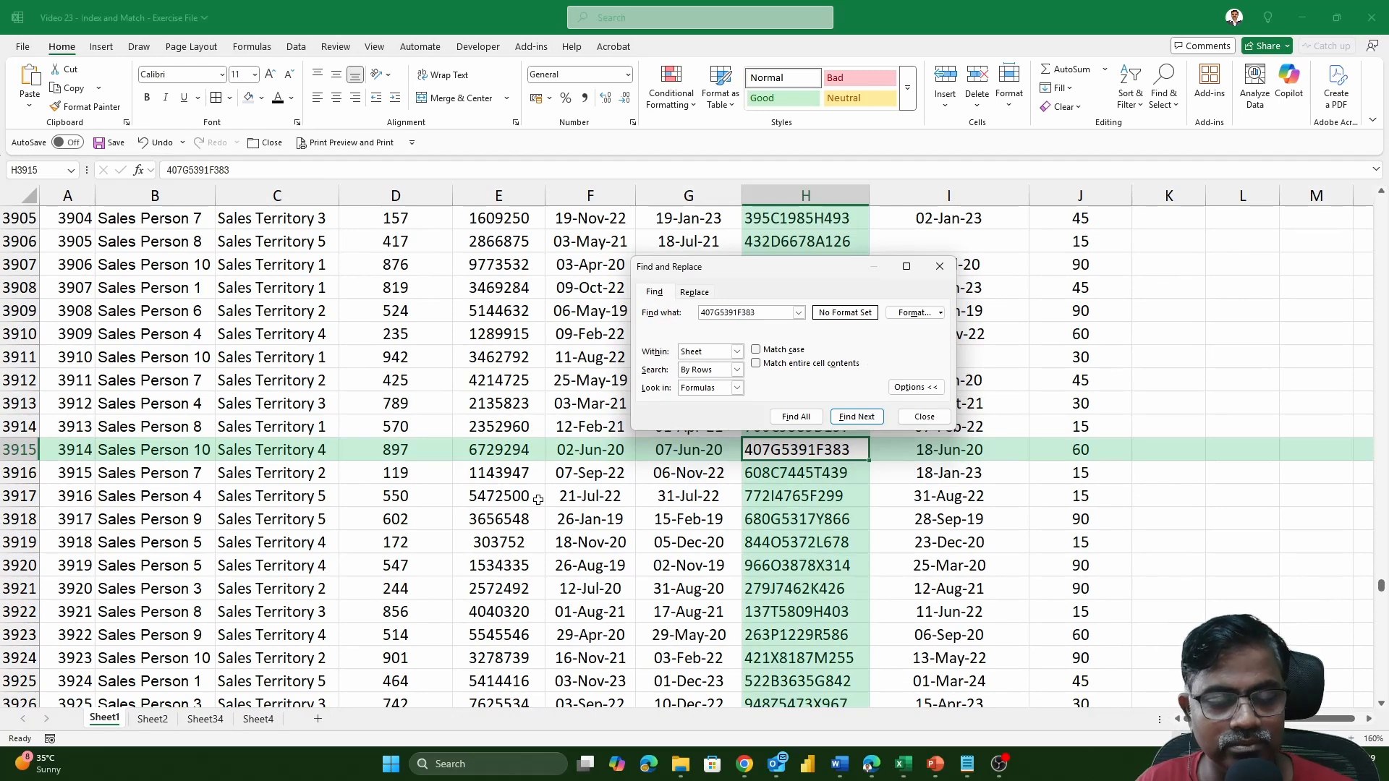
key(Escape)
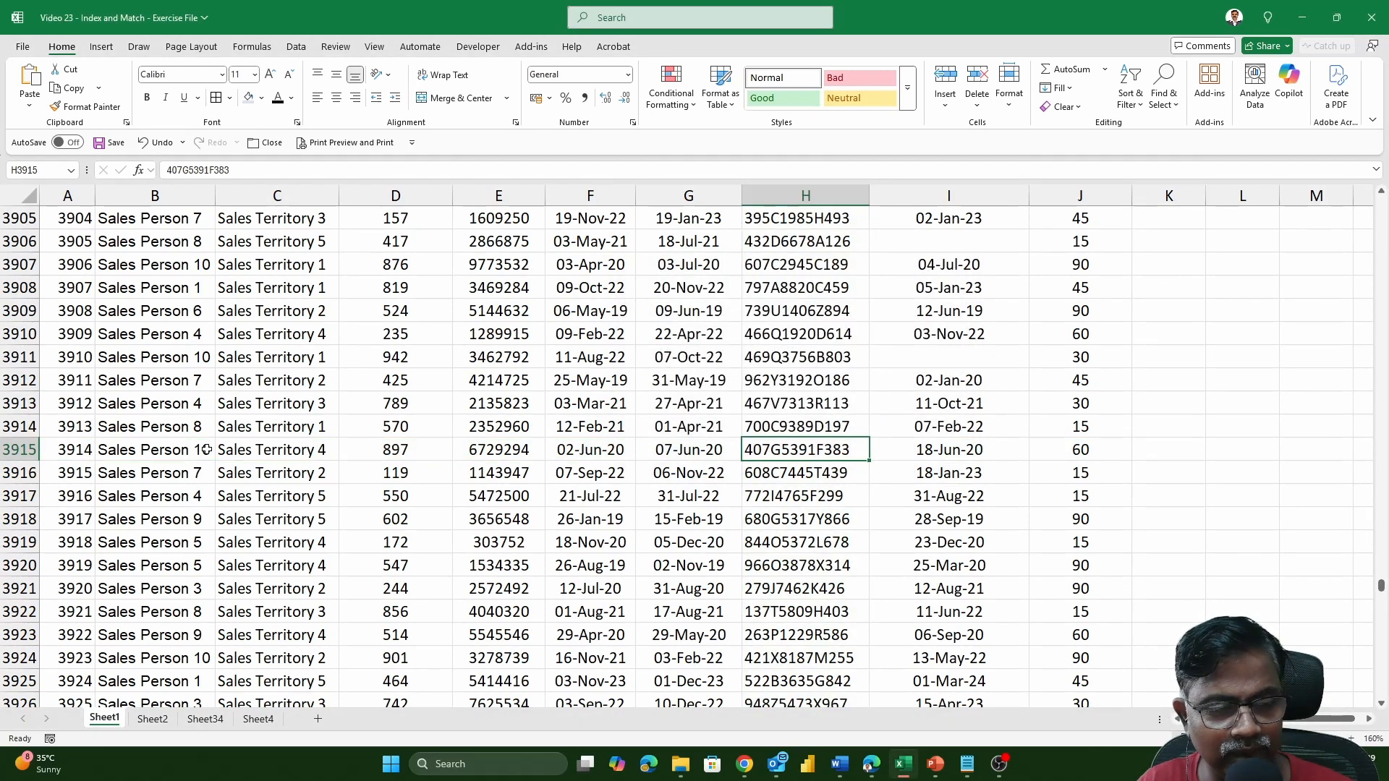
click(19, 449)
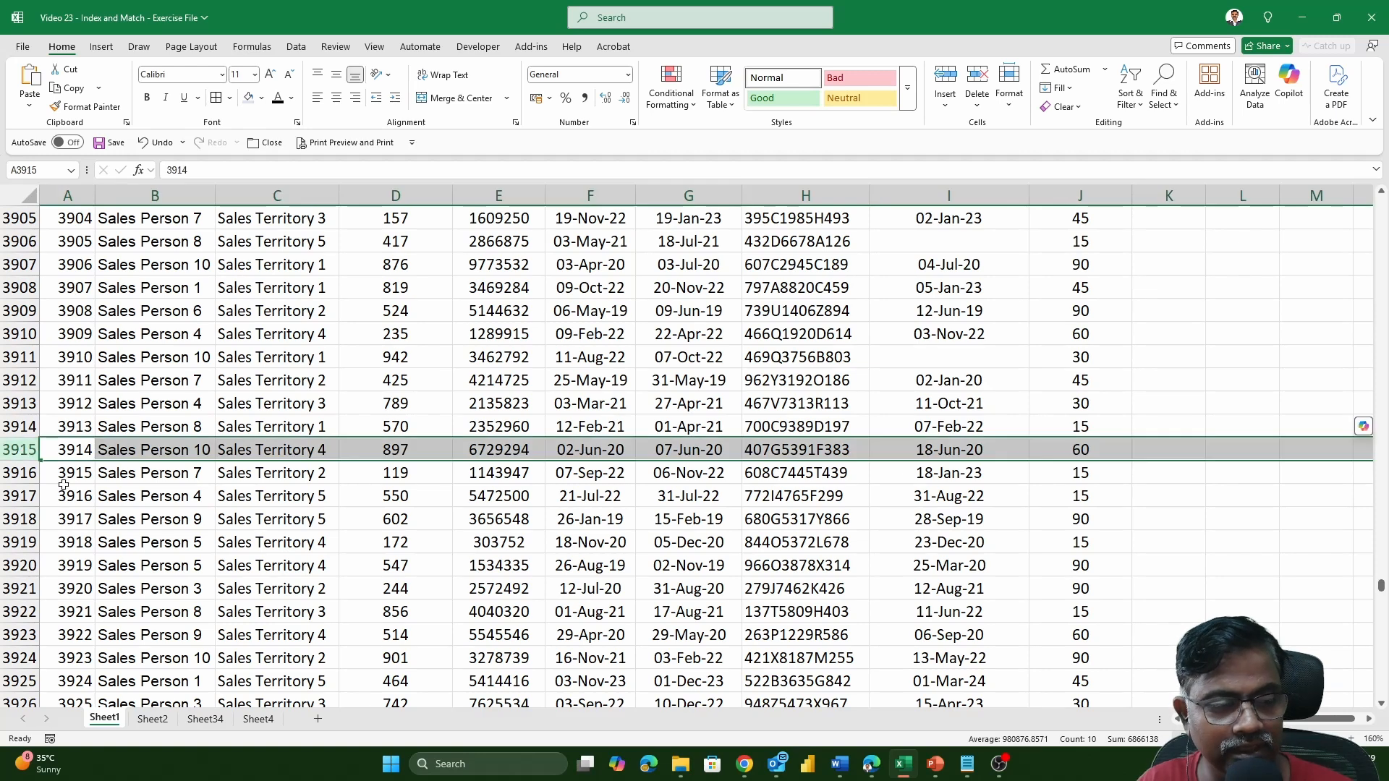
click(831, 452)
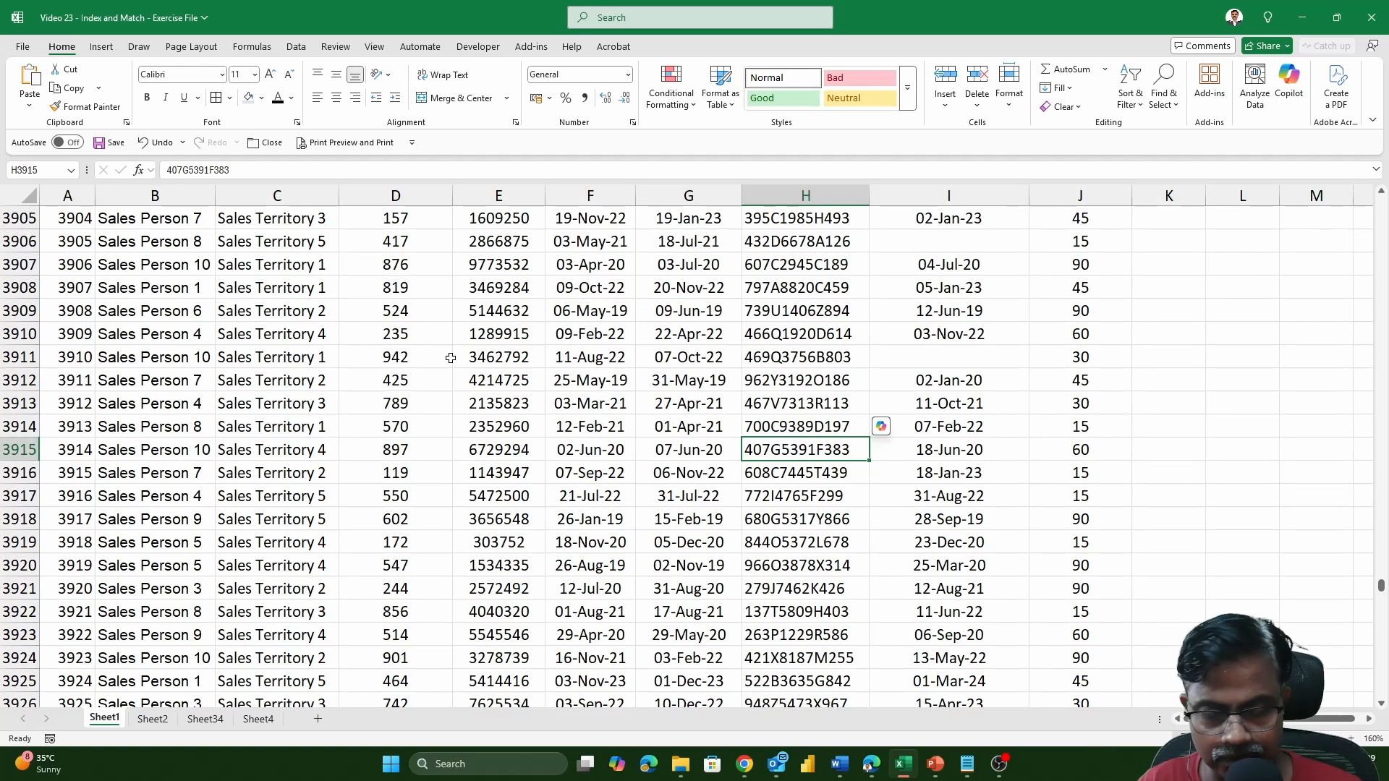
key(ctrl+Up)
Start an INDEX formula in cell C2 of Sheet2 with the absolute range Sheet1!$A$1:$J$5001 as its array.
click(152, 719)
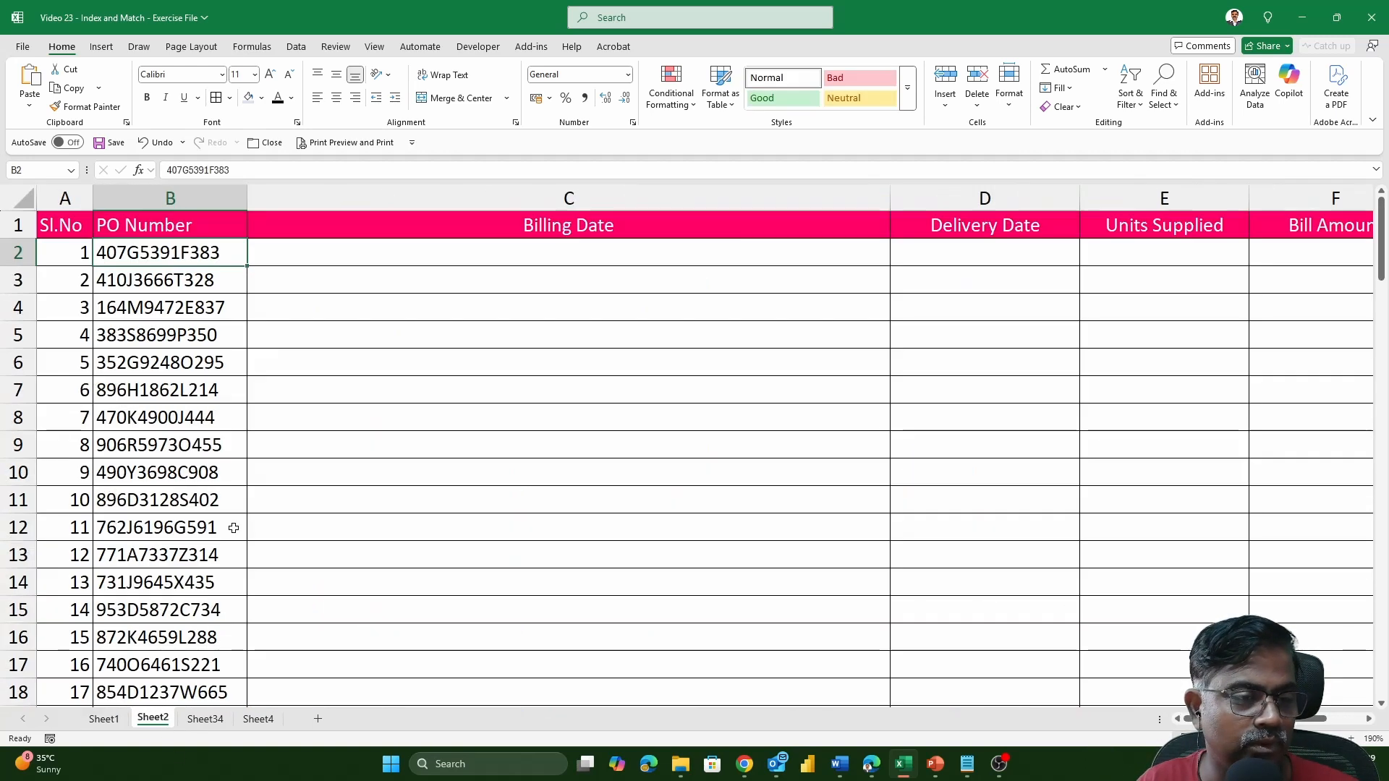
click(512, 253)
text(=)
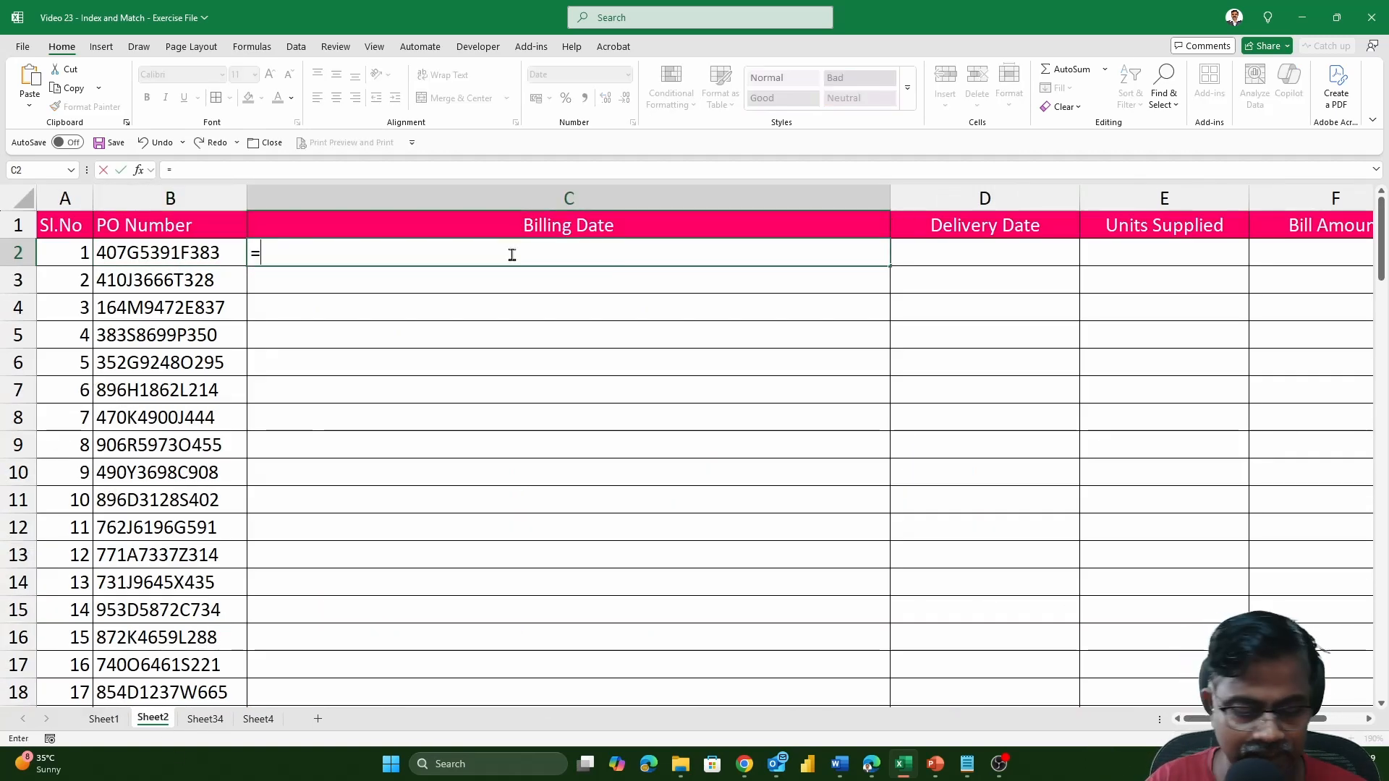
text(INDEX)
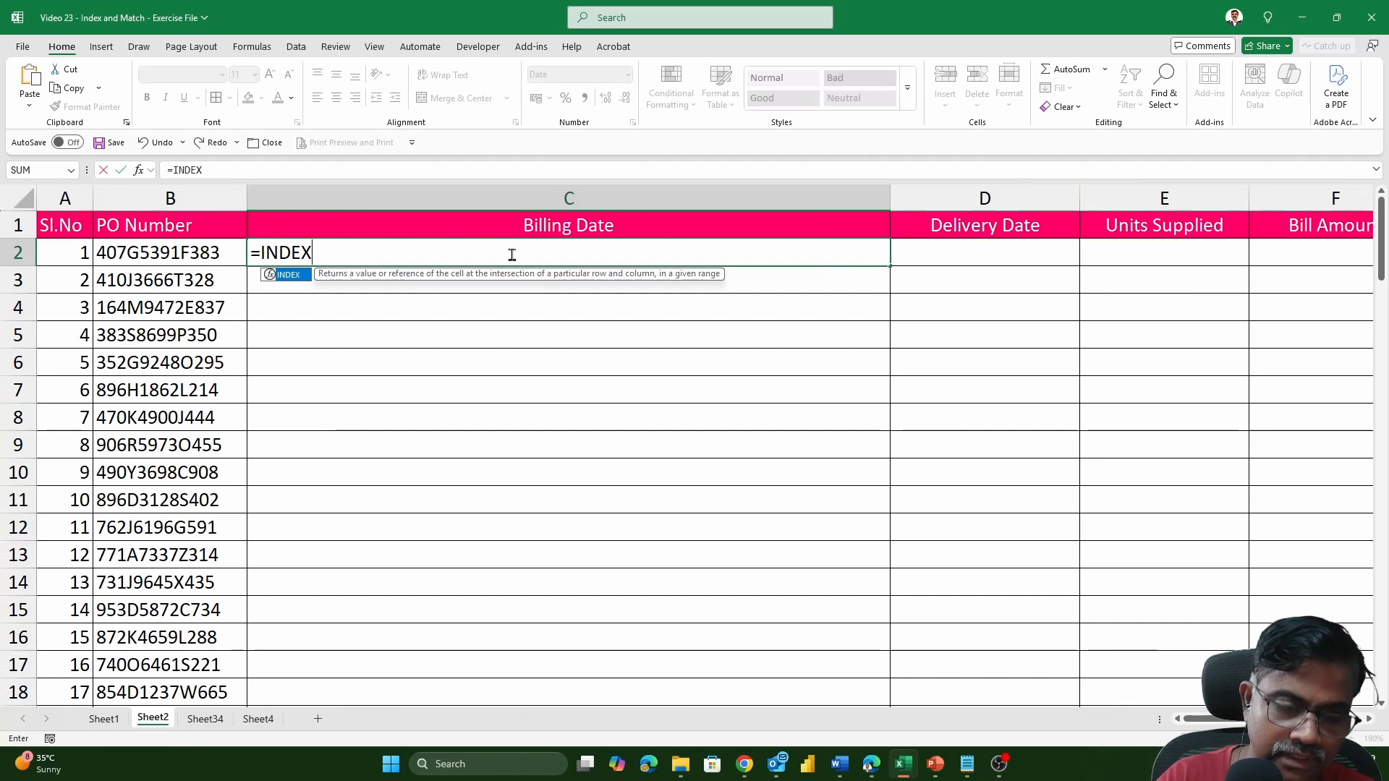
text(()
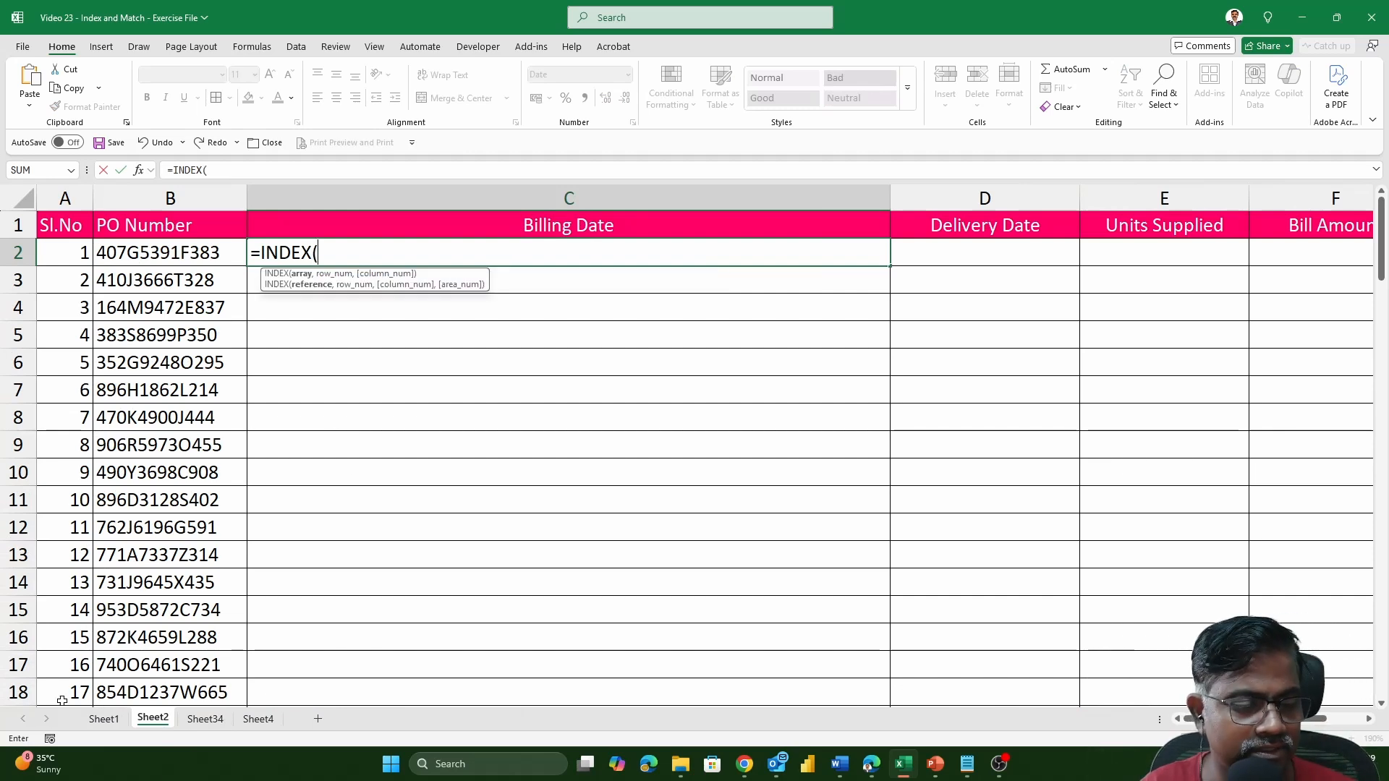
click(103, 719)
click(53, 220)
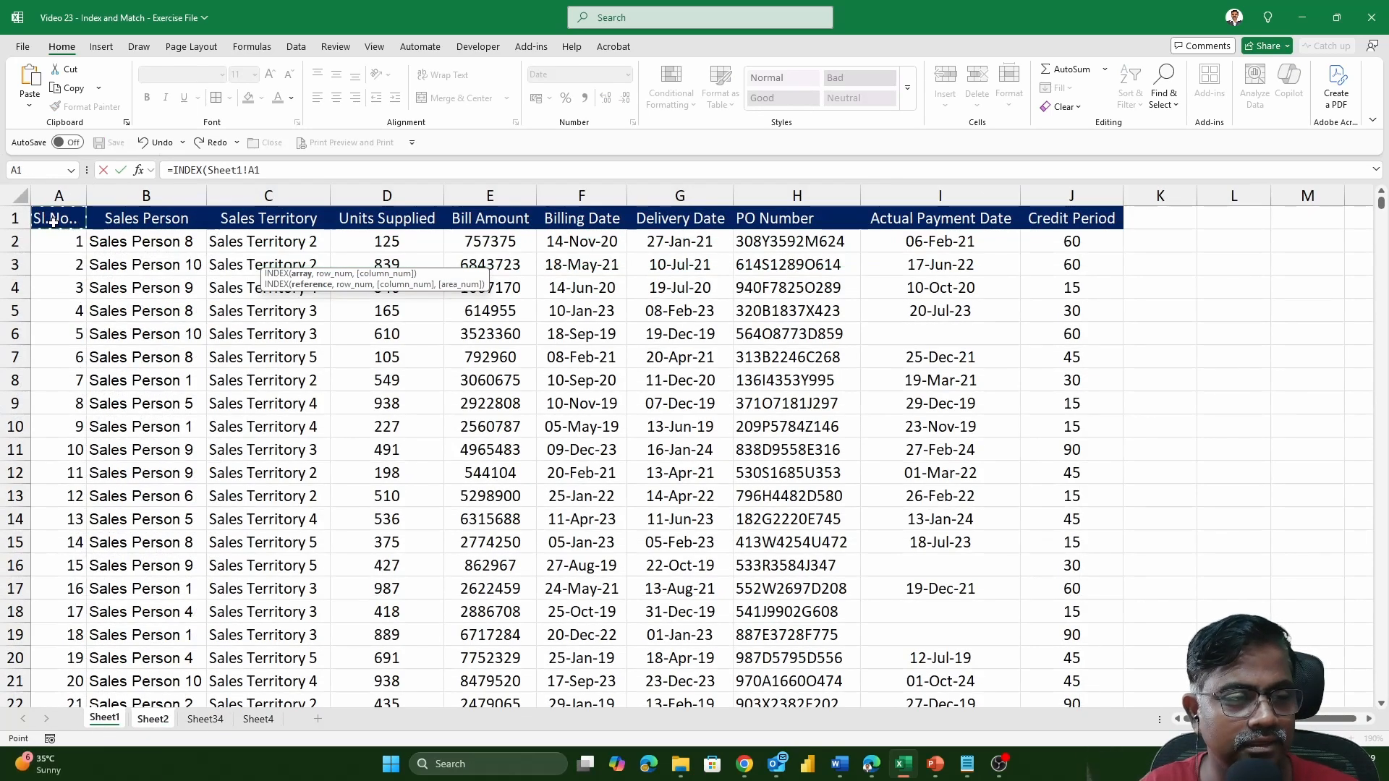
key(ctrl+shift+Right)
key(ctrl+shift+Down)
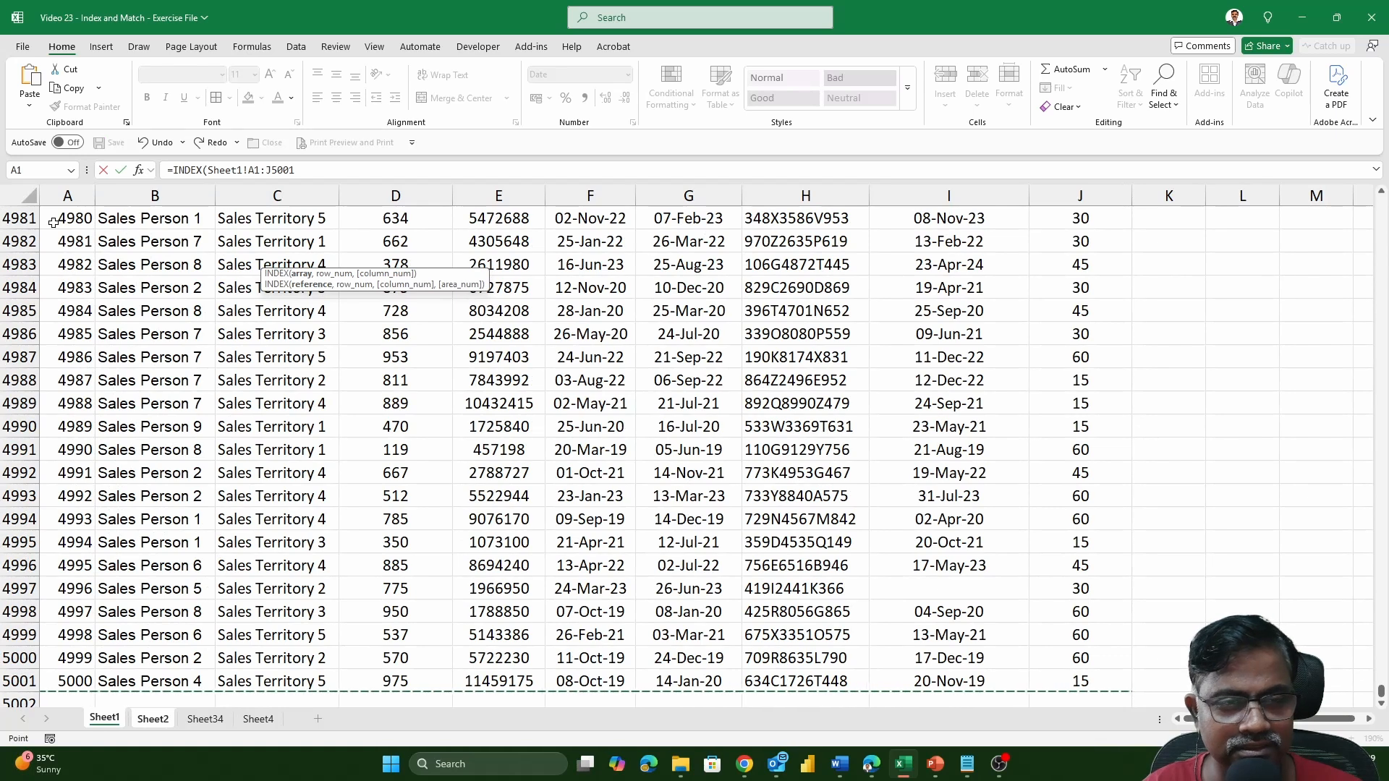
key(F4)
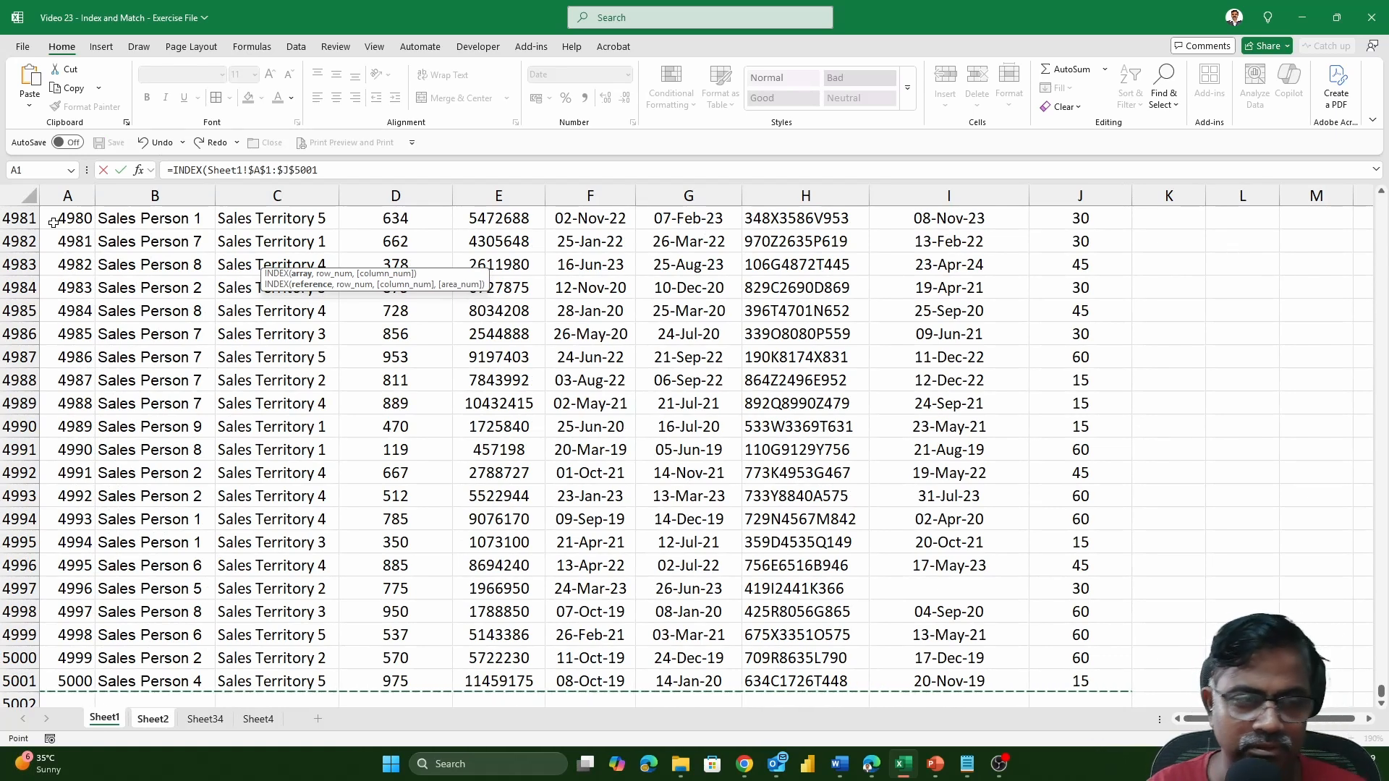
text(,)
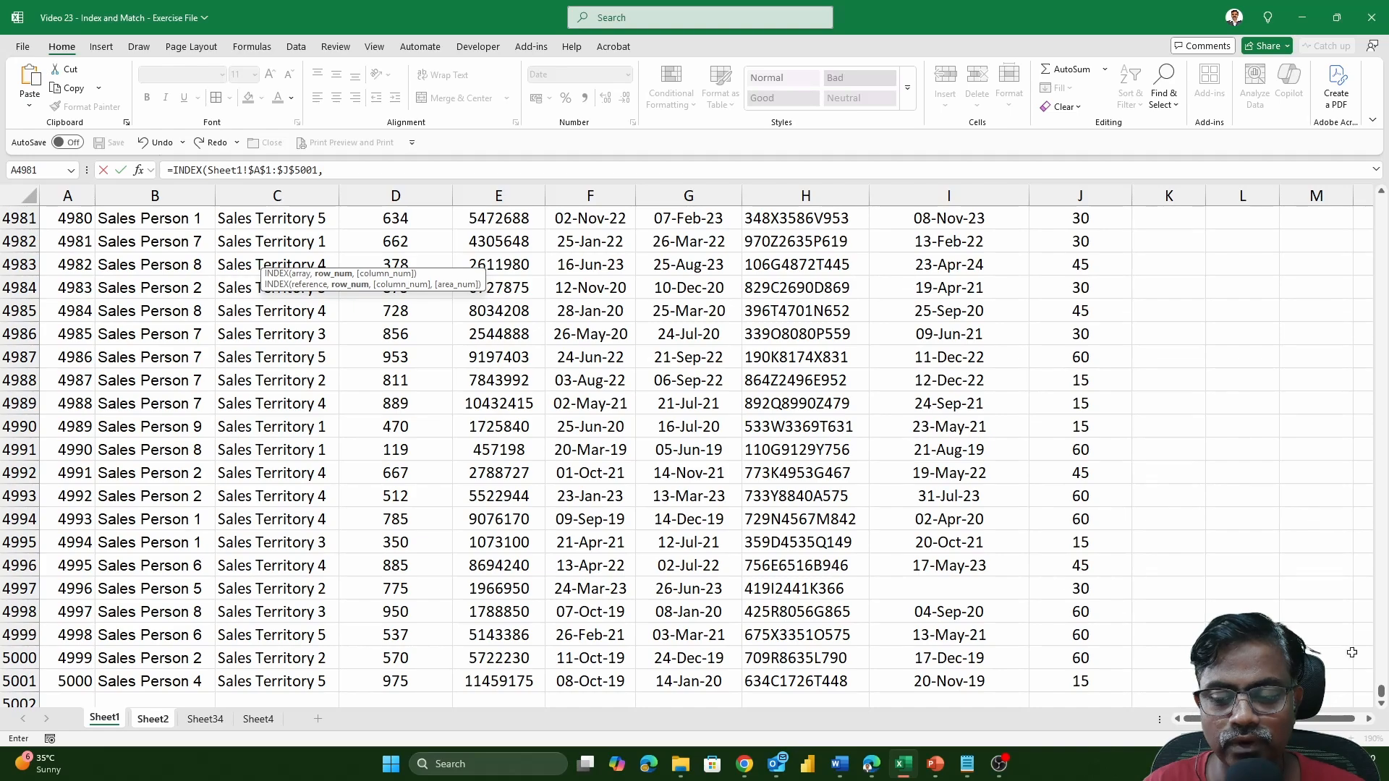
Complete the INDEX formula with row number 3915 and column number 6, and enter it in the cell.
drag(1383, 693, 1388, 197)
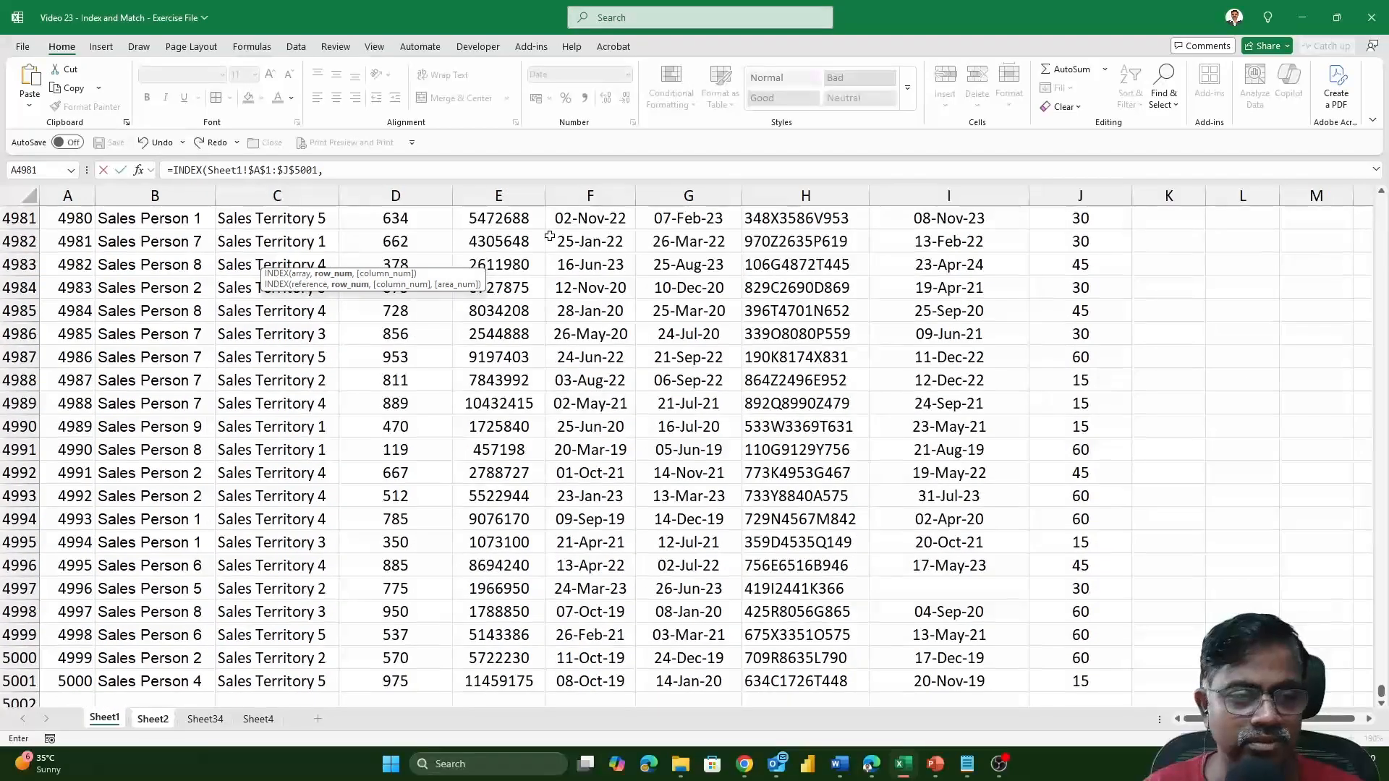
click(357, 172)
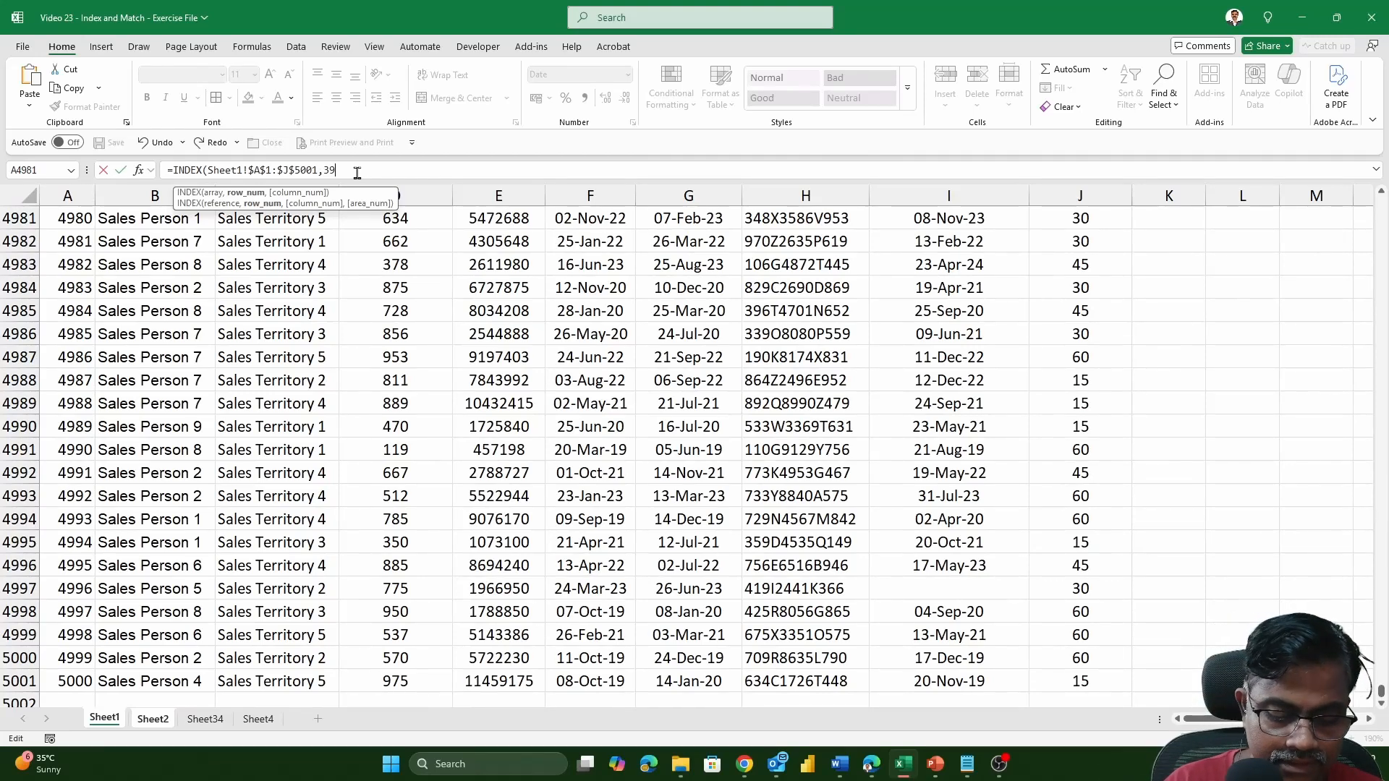
text(3915)
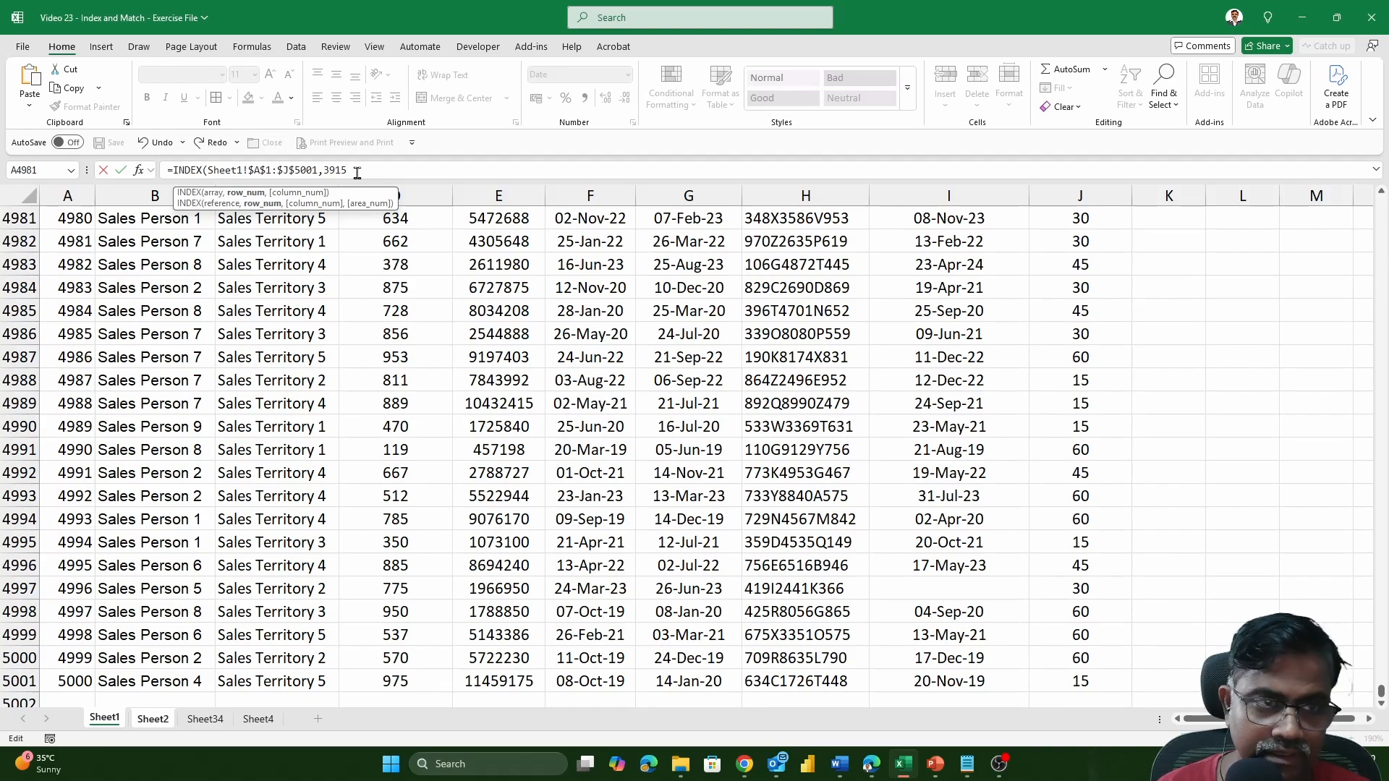
text(,)
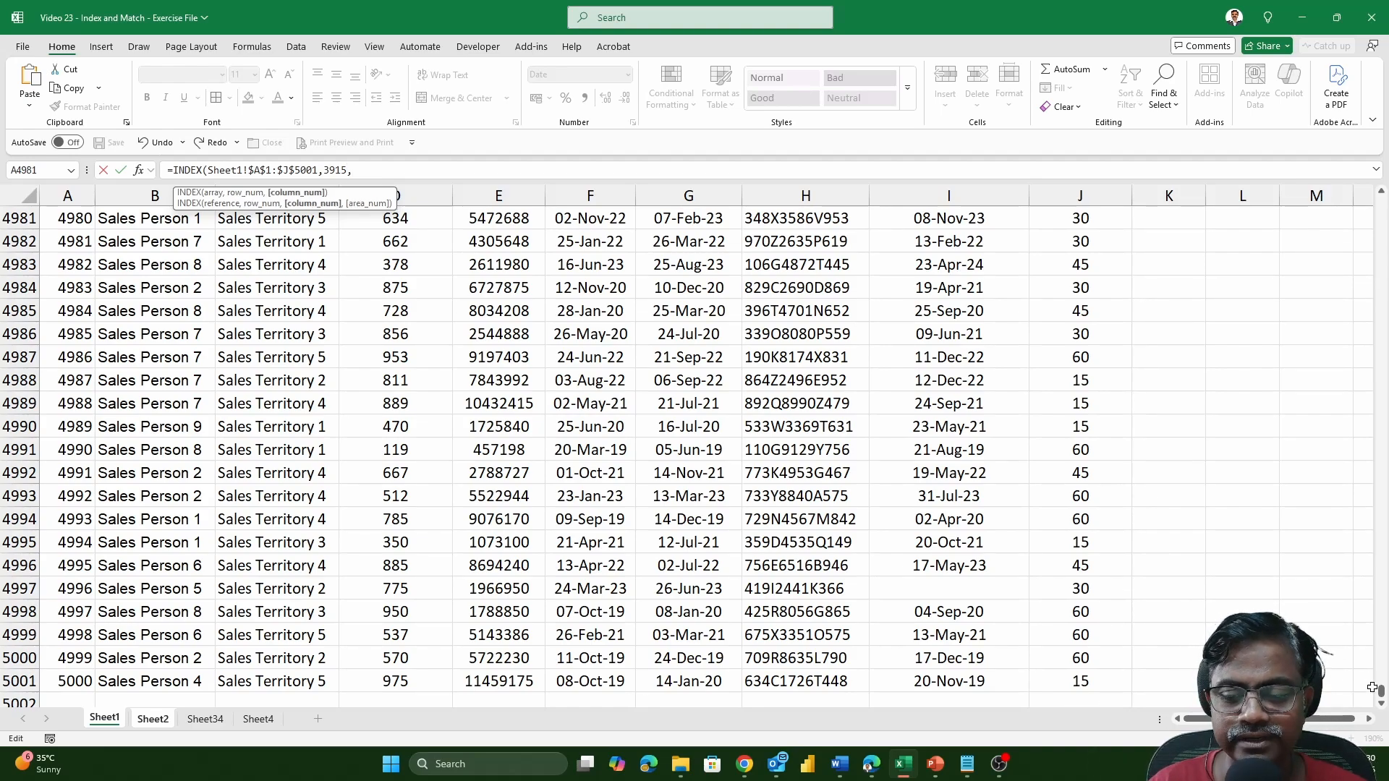
drag(1380, 696, 1379, 205)
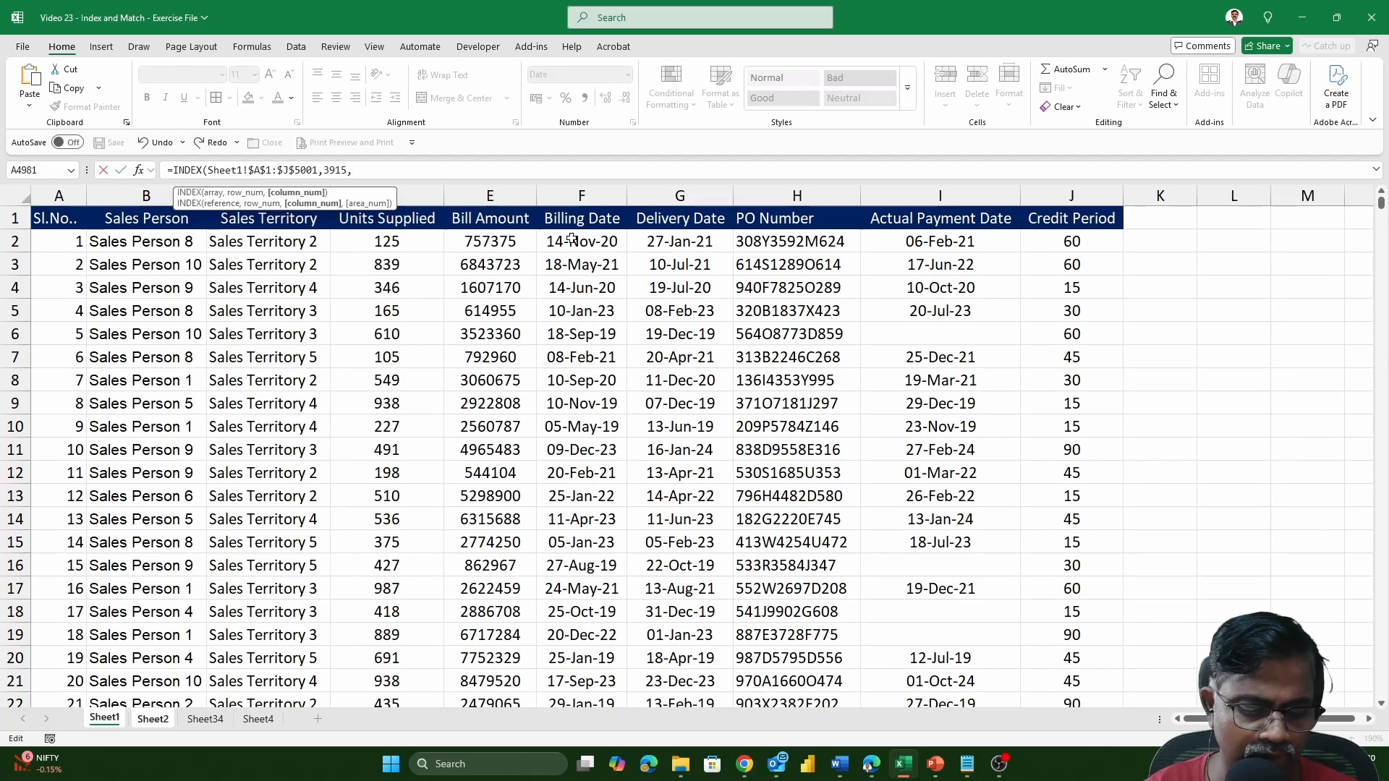
text(6)
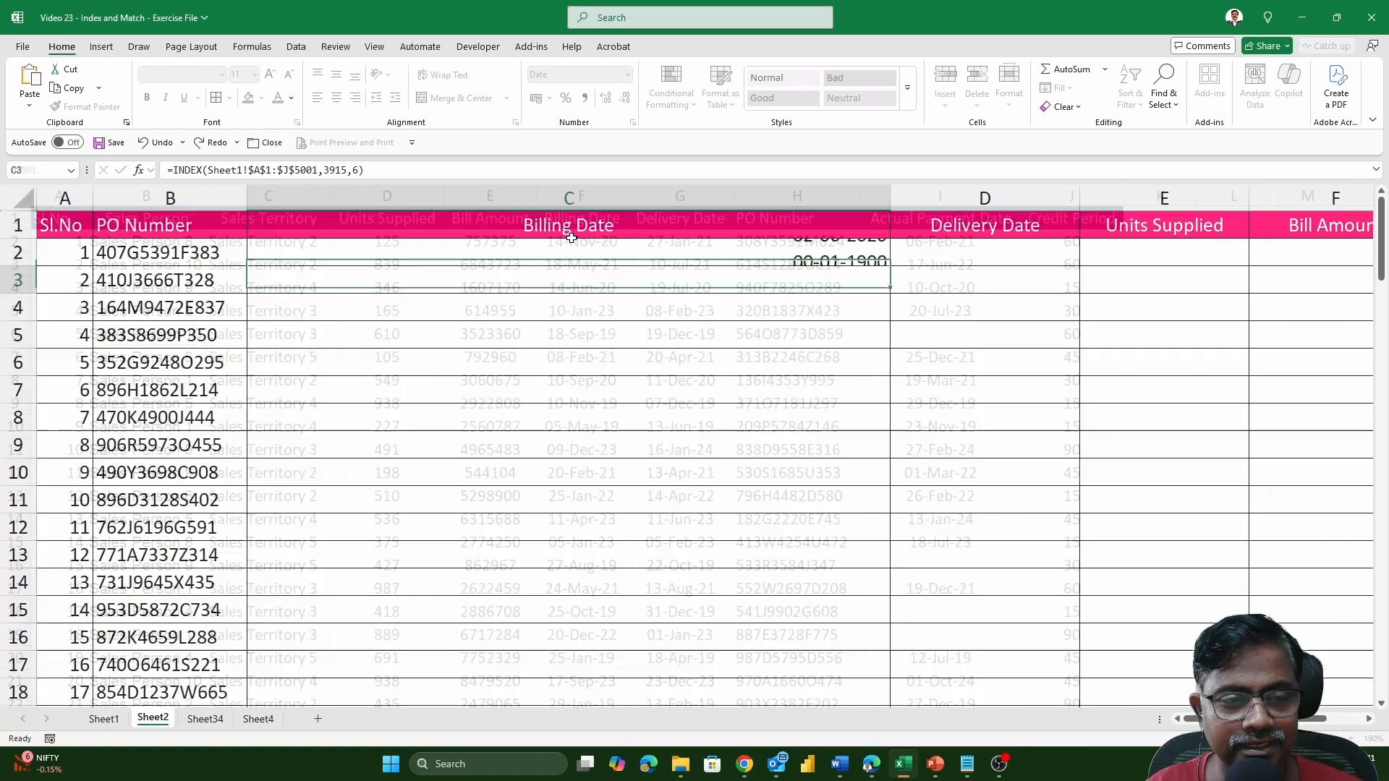
key(Return)
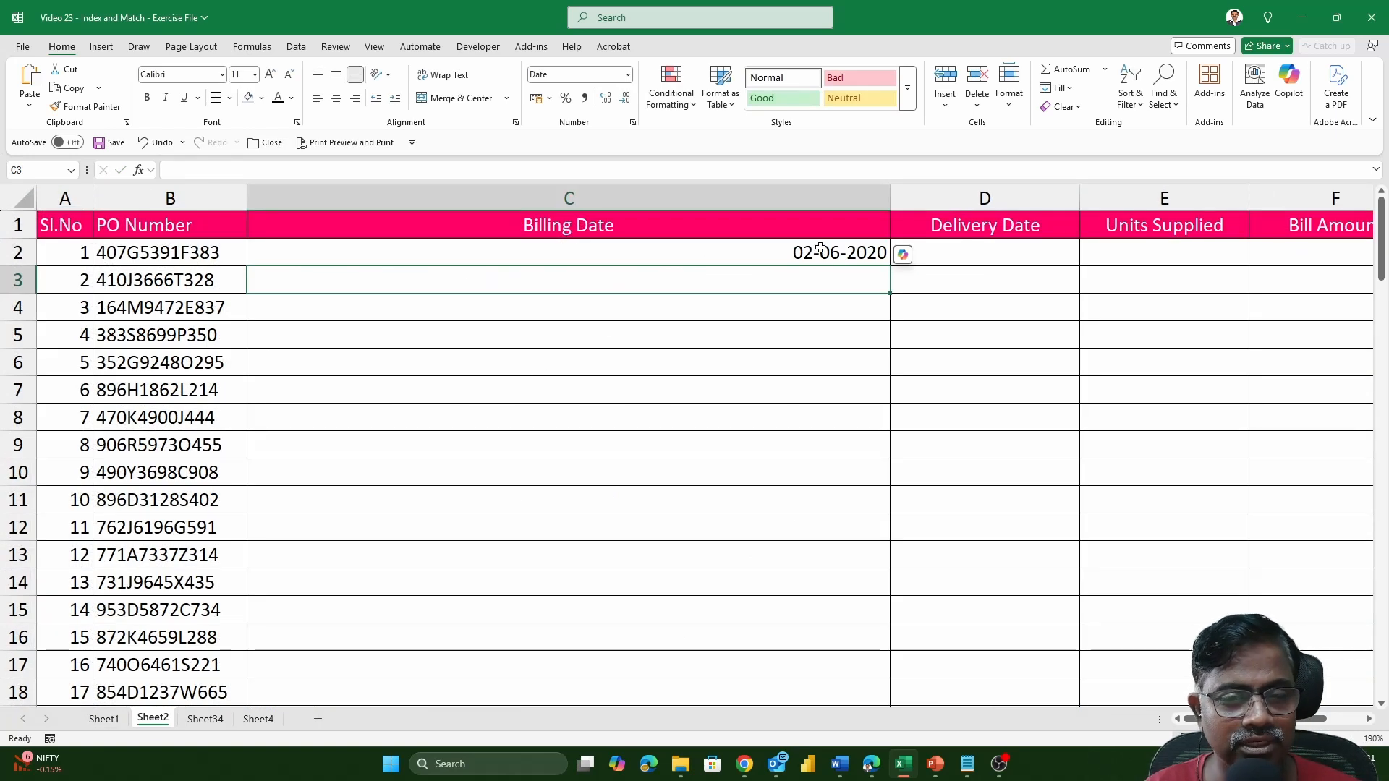
Copy the PO number in cell B2 of Sheet2 and find it on Sheet1 to check its billing date against C2.
click(230, 249)
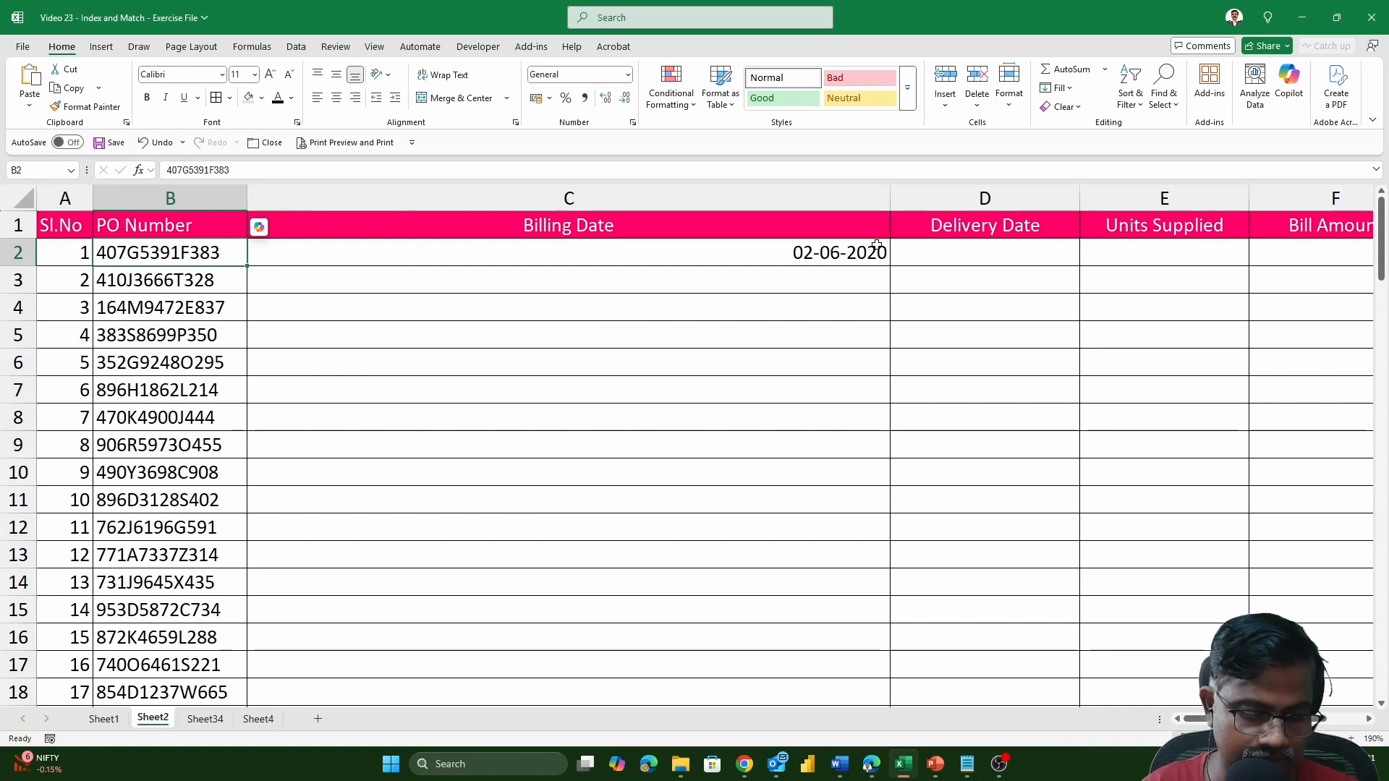
key(ctrl+c)
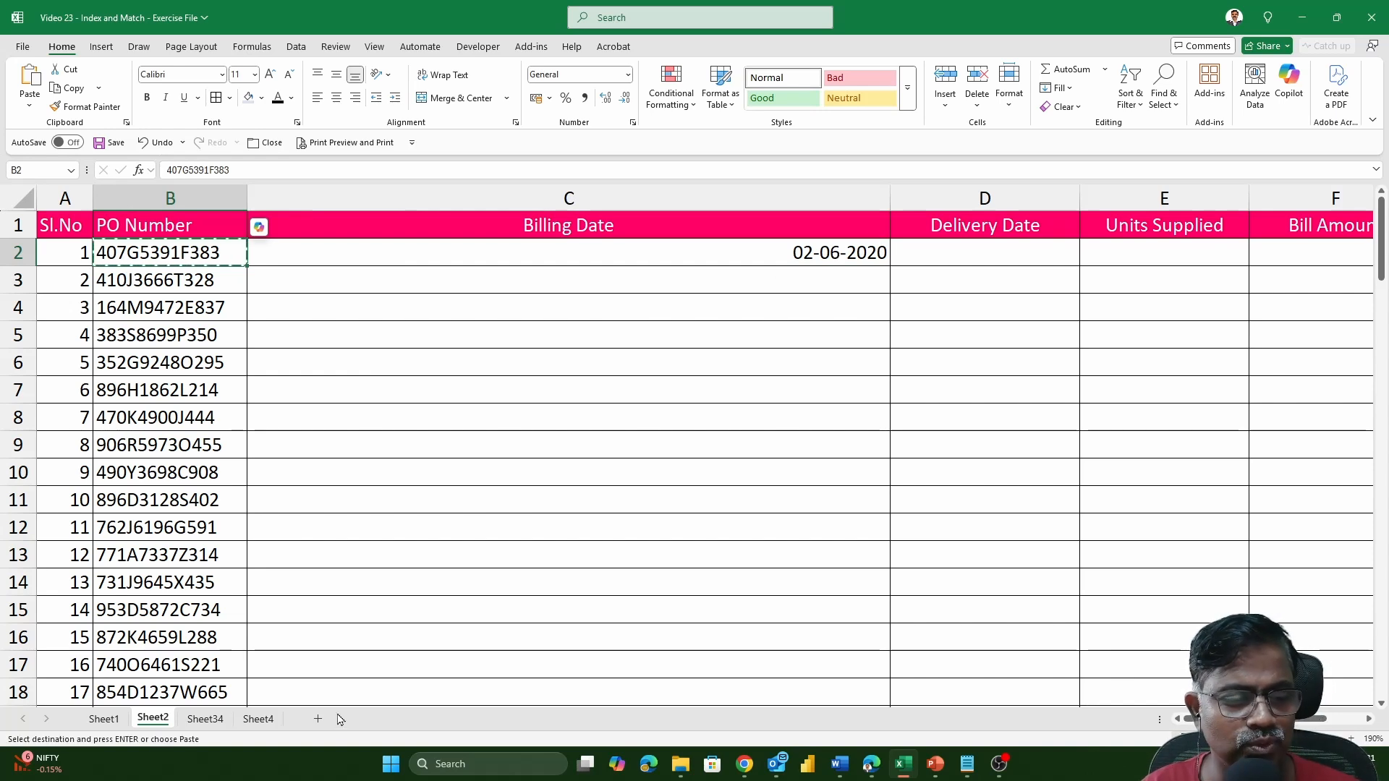
click(104, 718)
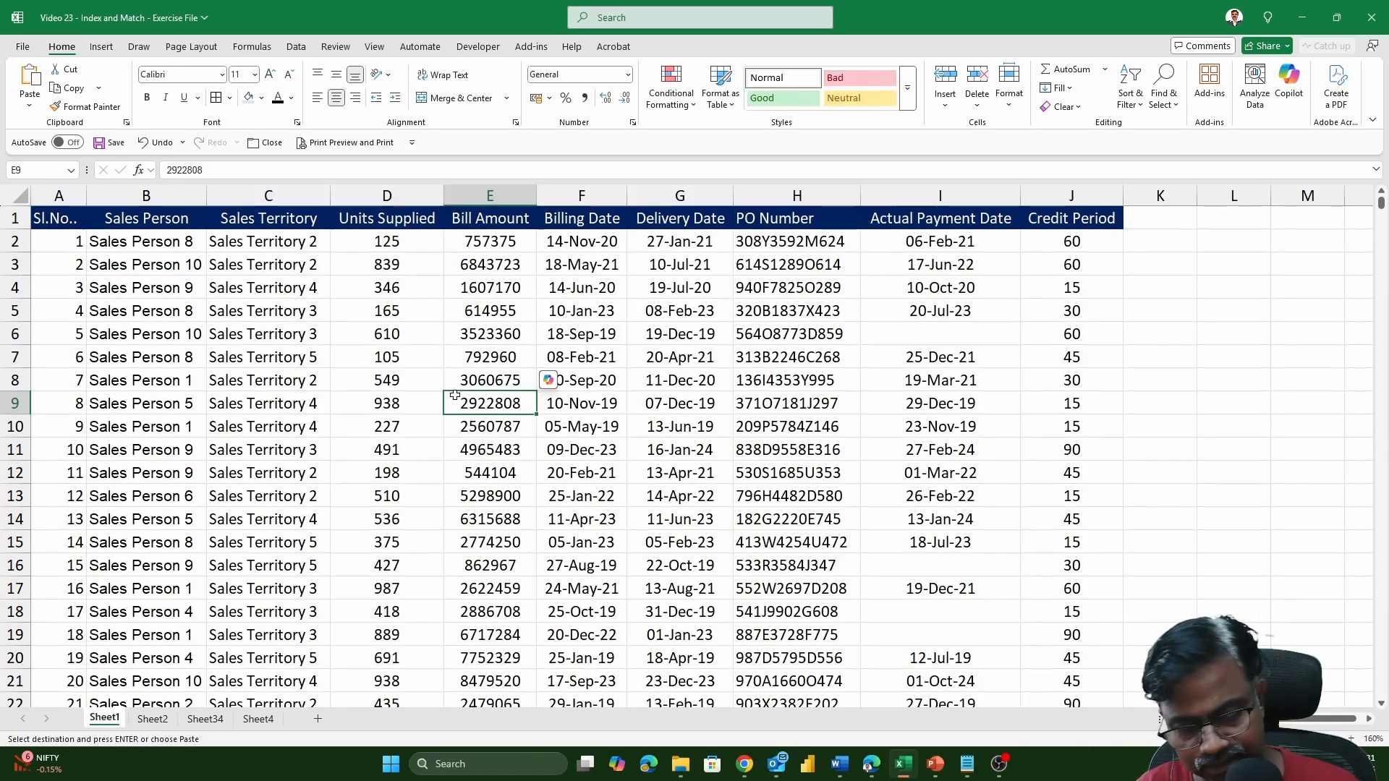
key(ctrl+f)
key(ctrl+v)
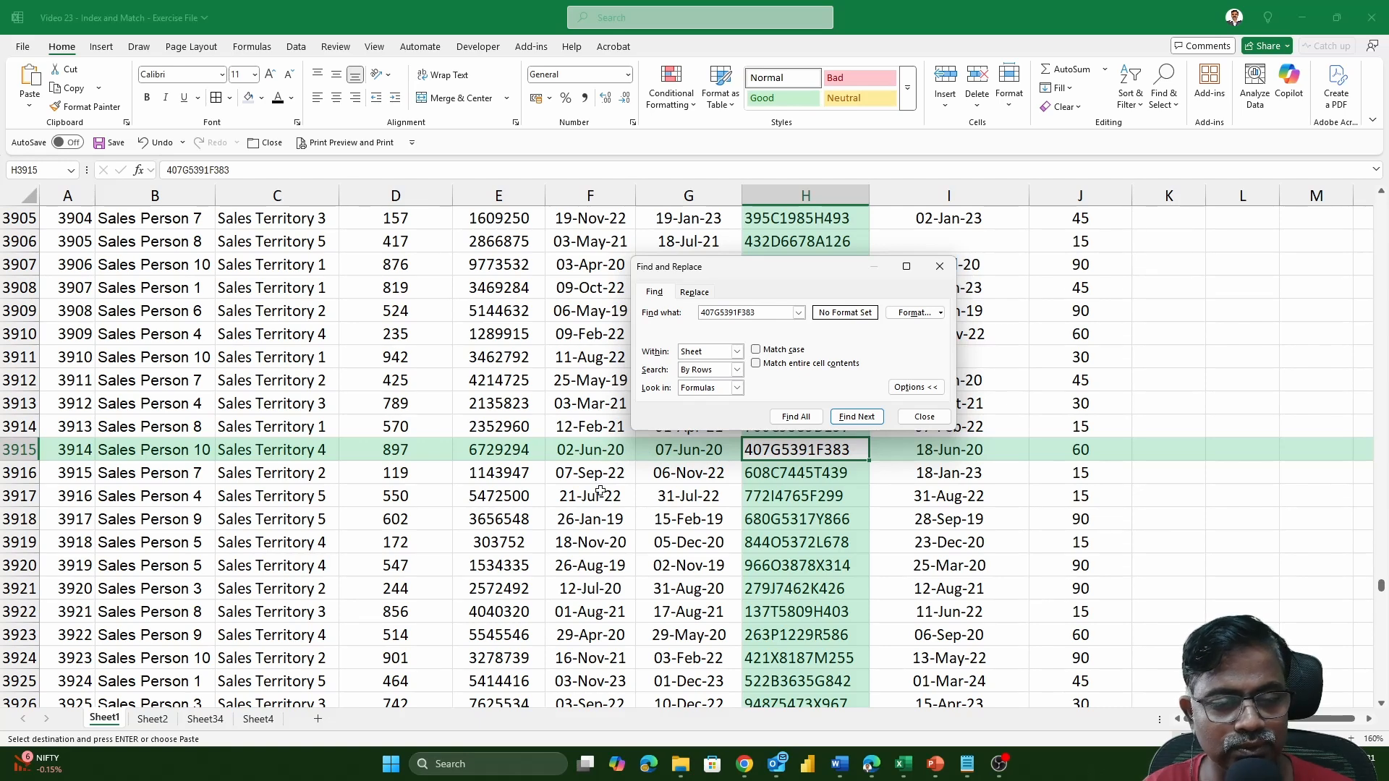
click(153, 719)
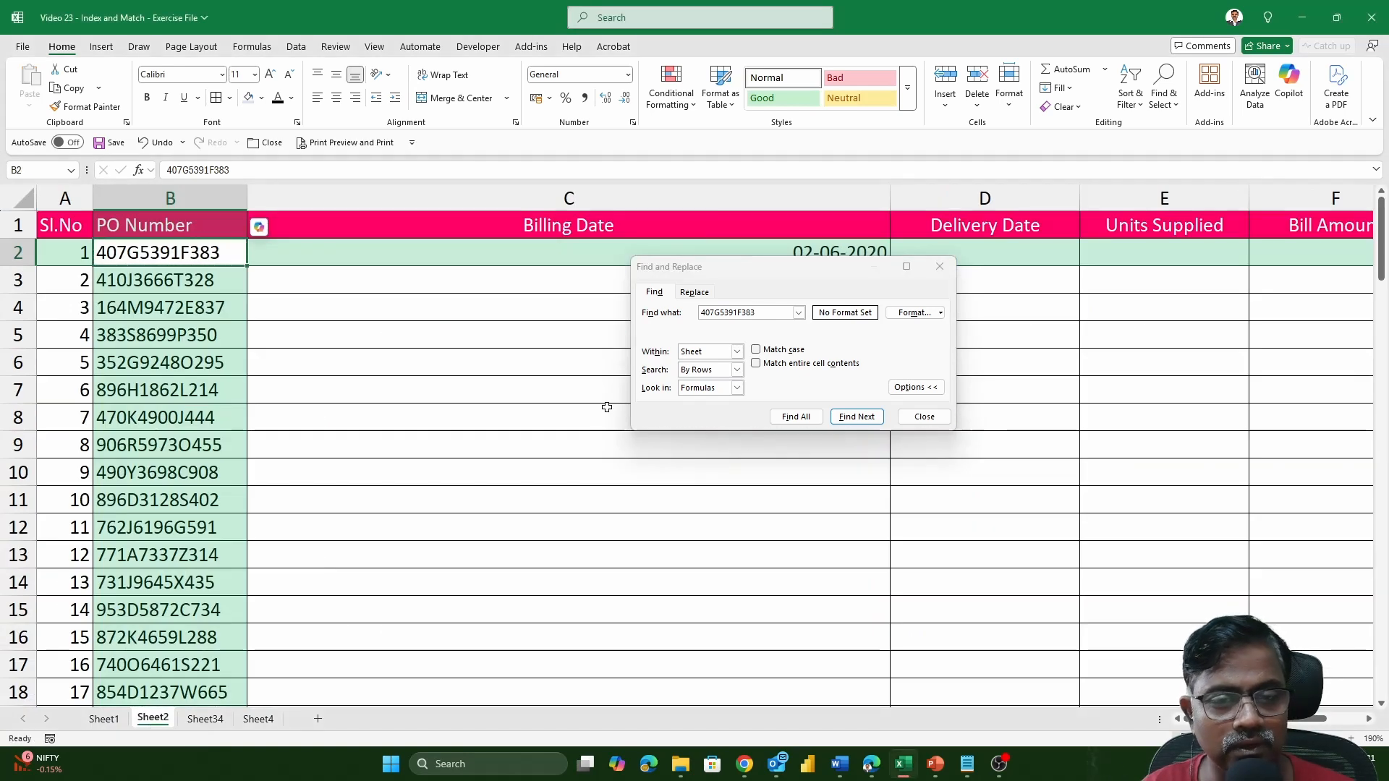
click(940, 267)
Examine the row number and column number arguments of the INDEX formula in cell C2.
double_click(827, 256)
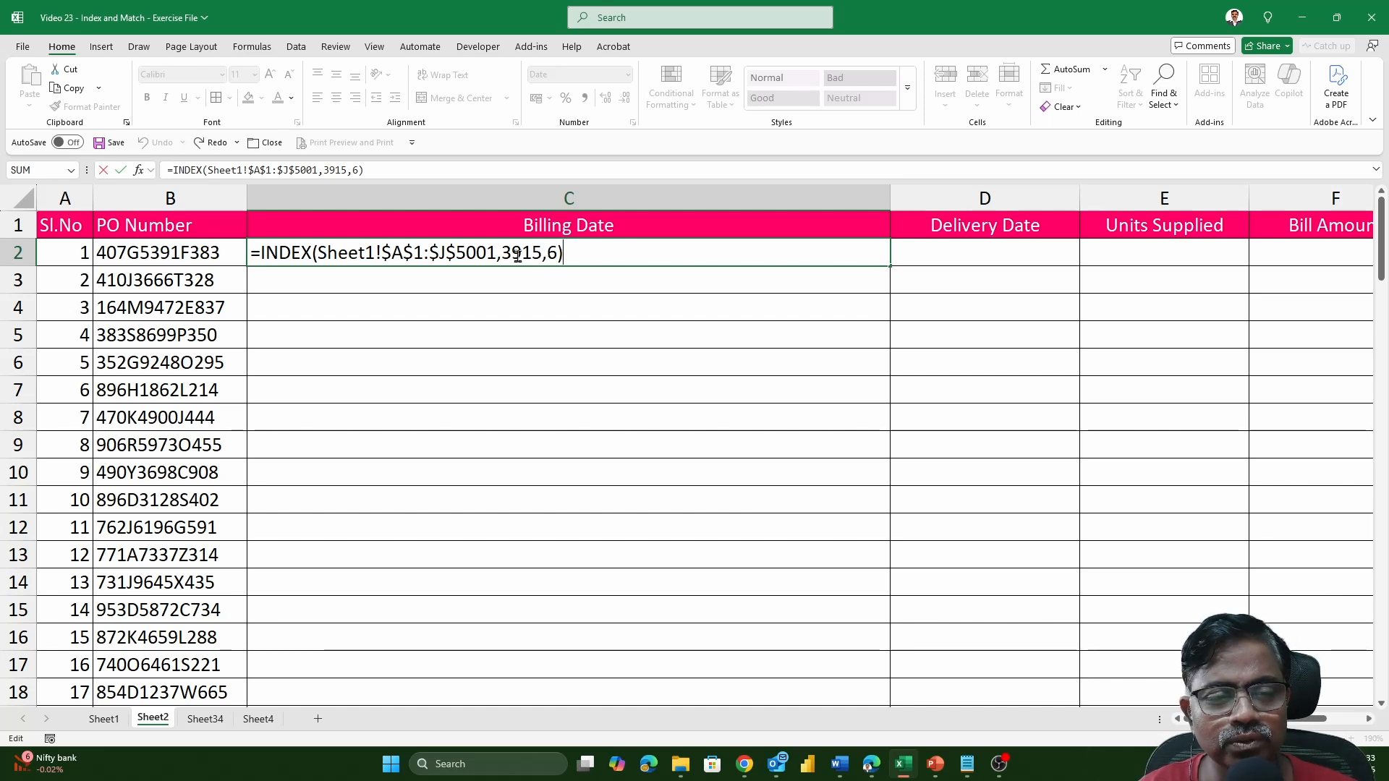
drag(501, 252, 544, 252)
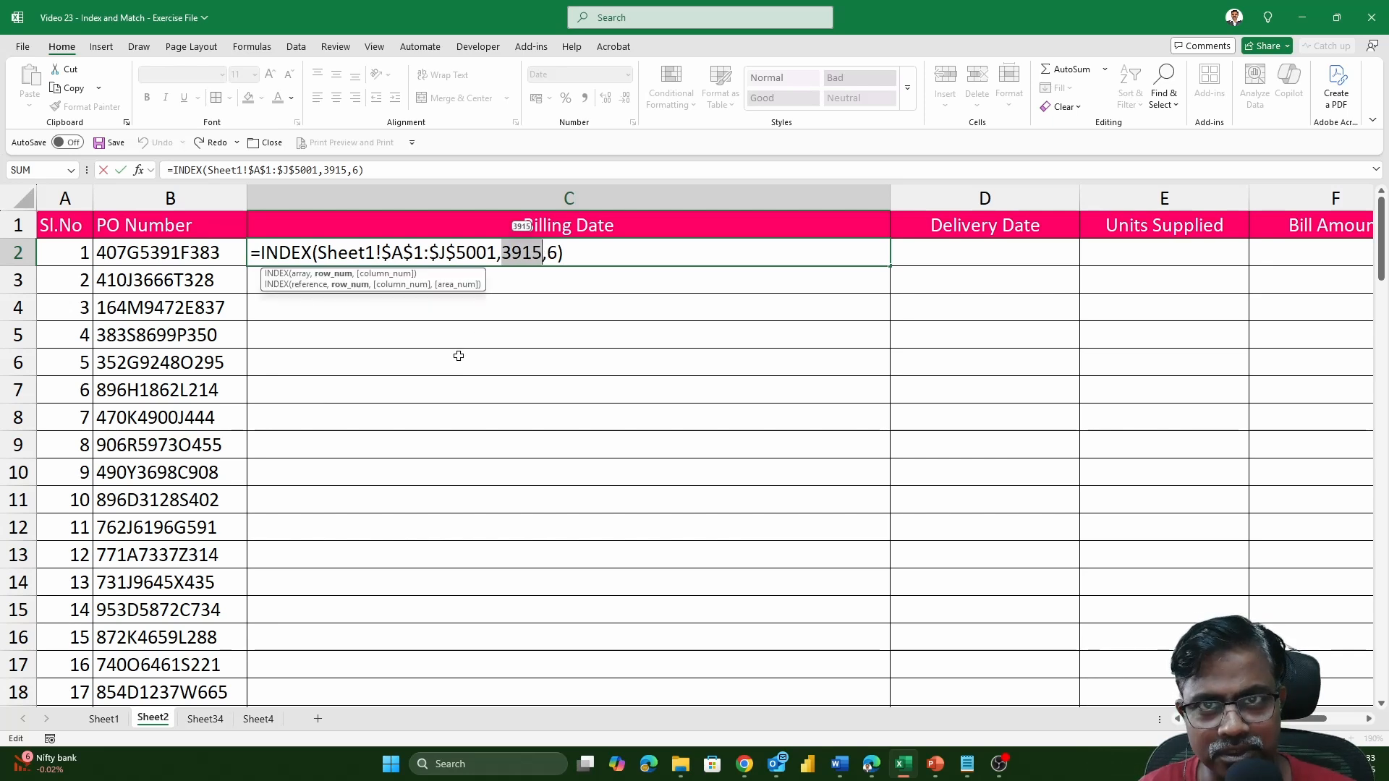
click(549, 254)
drag(549, 256, 556, 257)
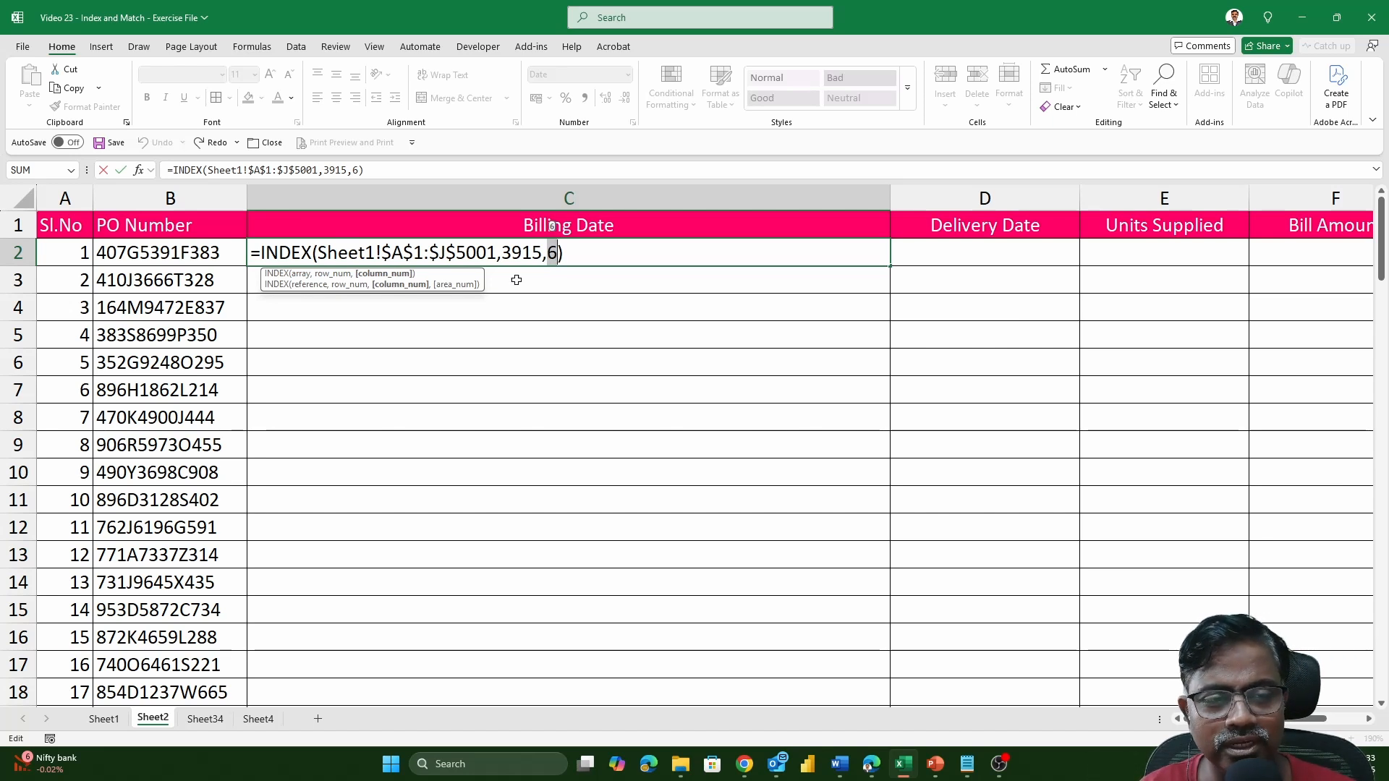
drag(501, 253, 551, 253)
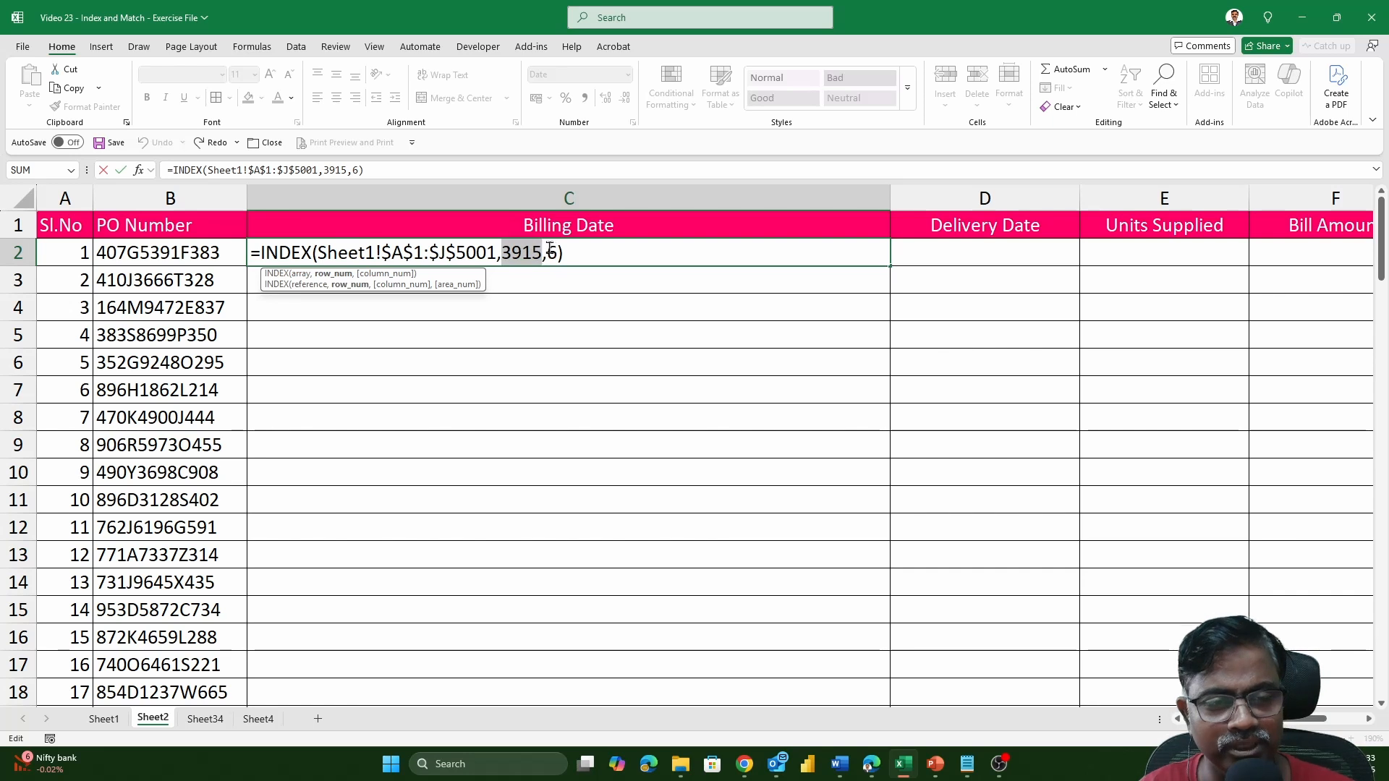
double_click(551, 253)
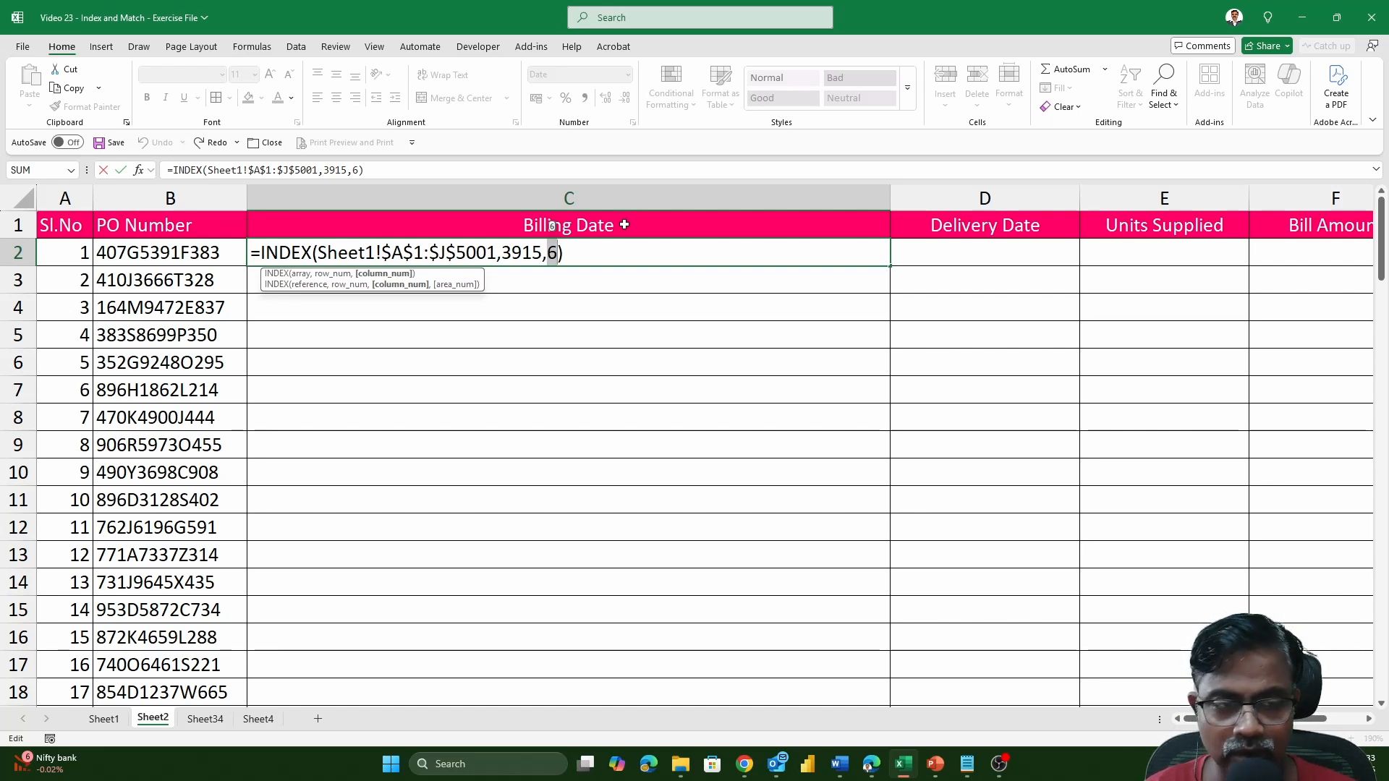
key(Return)
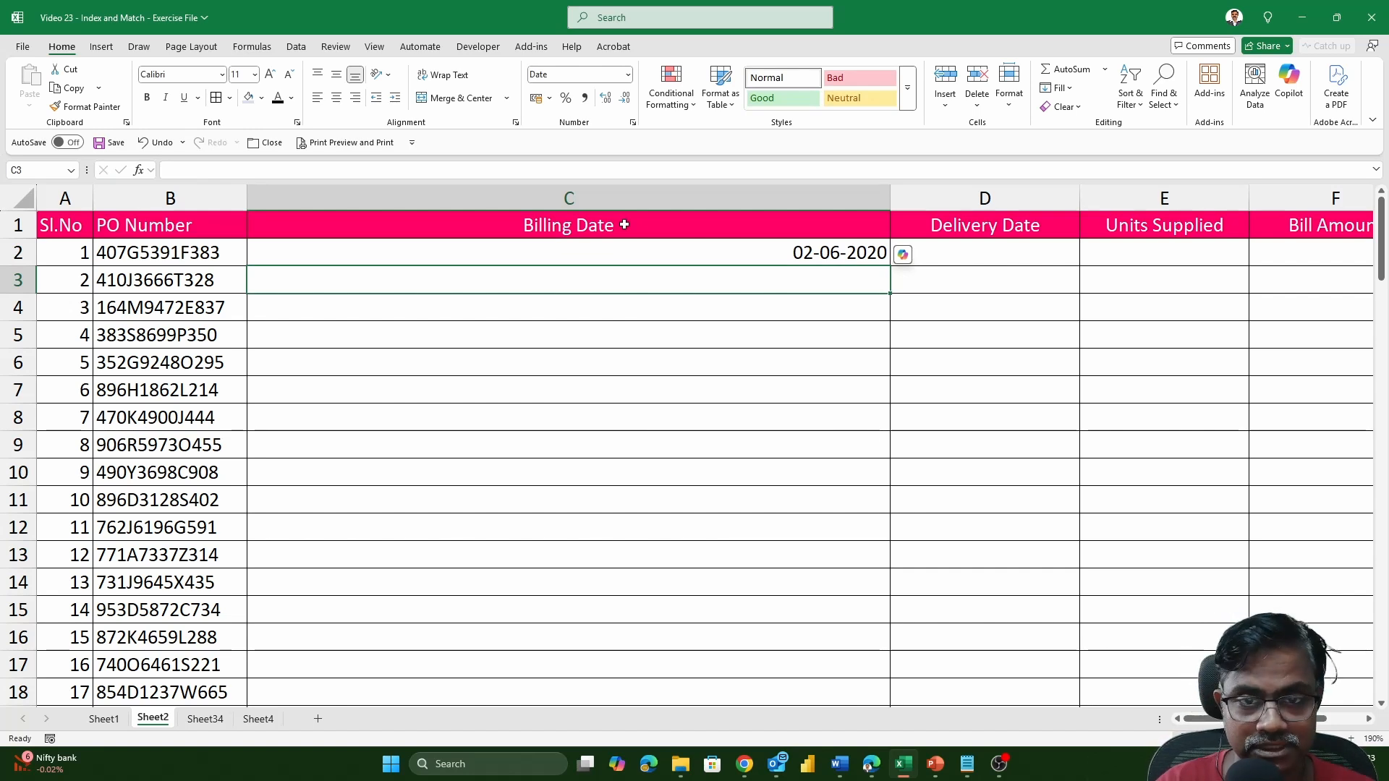
Start a MATCH formula in cell C3 of Sheet2 with B2 as lookup value and the absolute range Sheet1!$H$1:$H$5001 as lookup array.
text(=MAT)
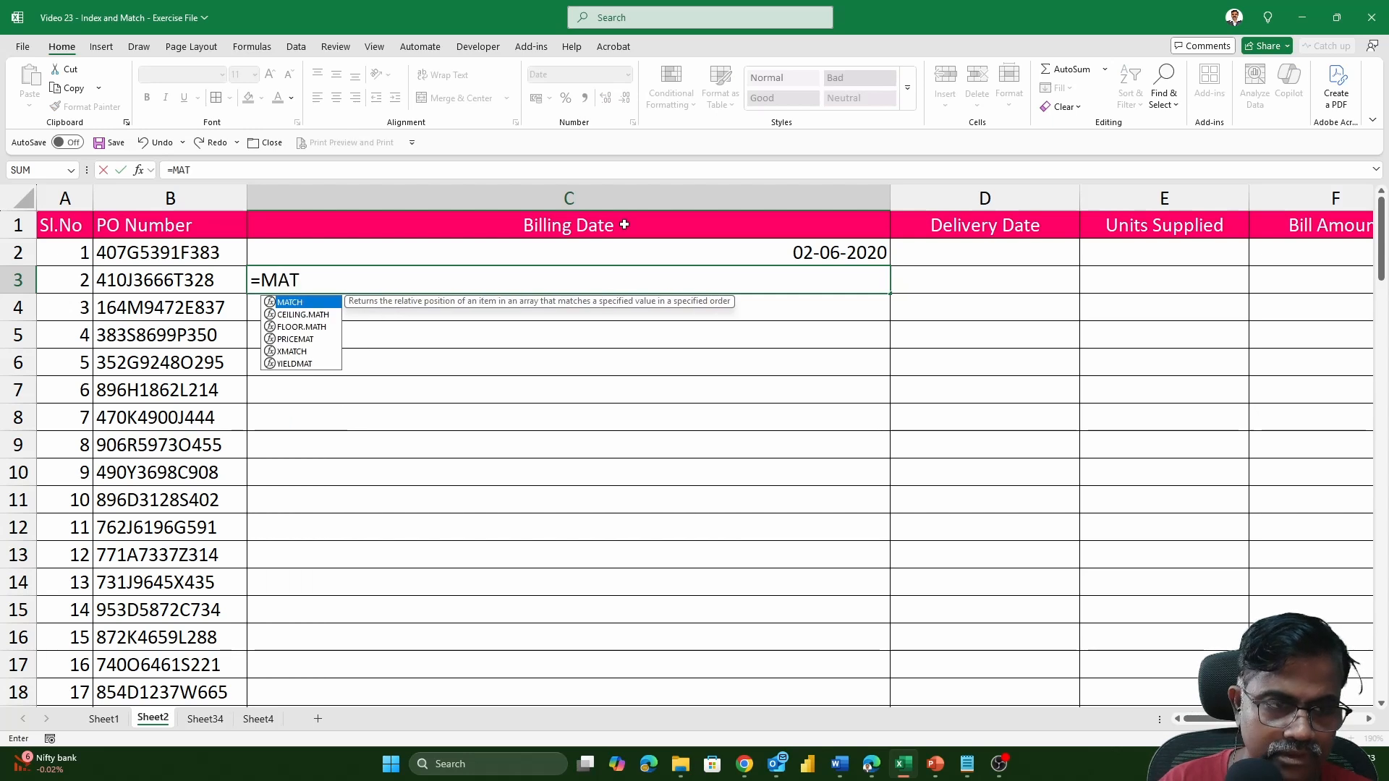
text(CH()
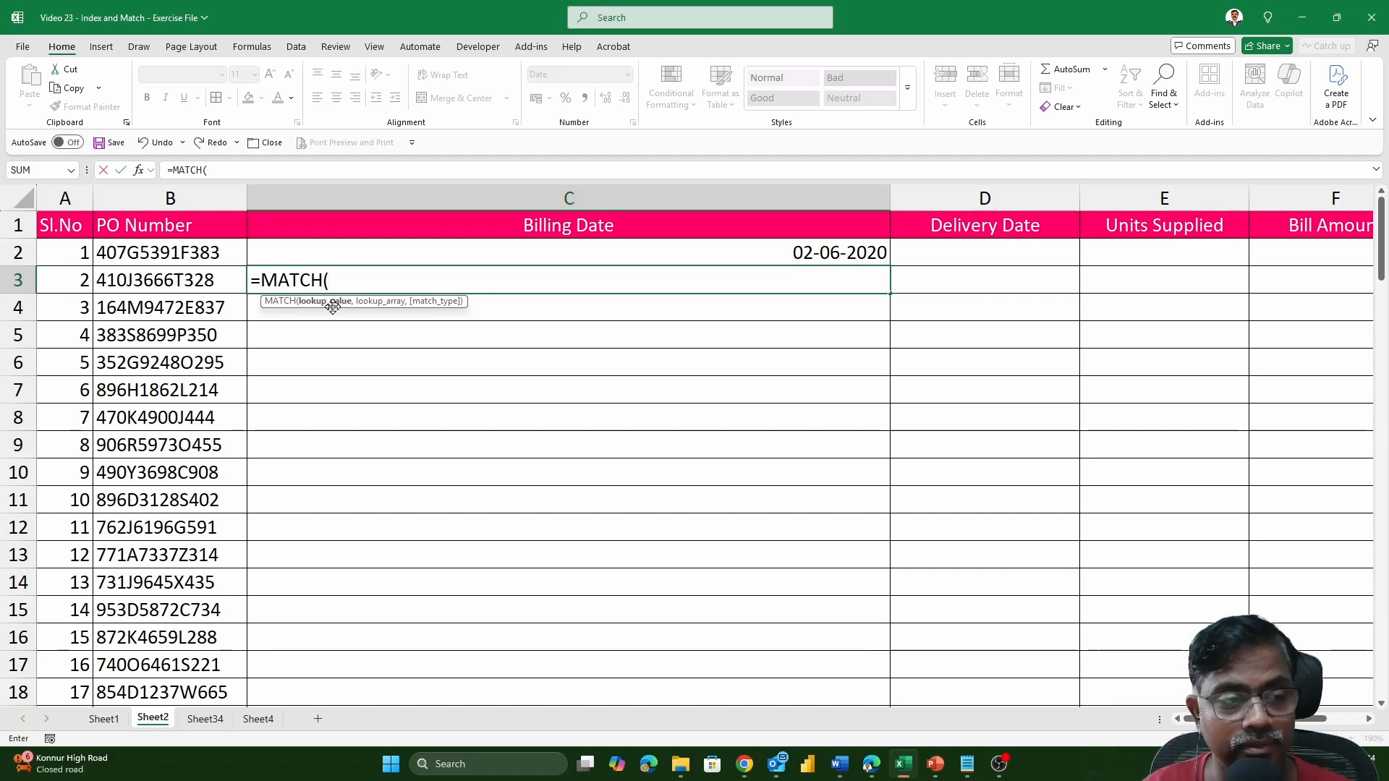
click(195, 255)
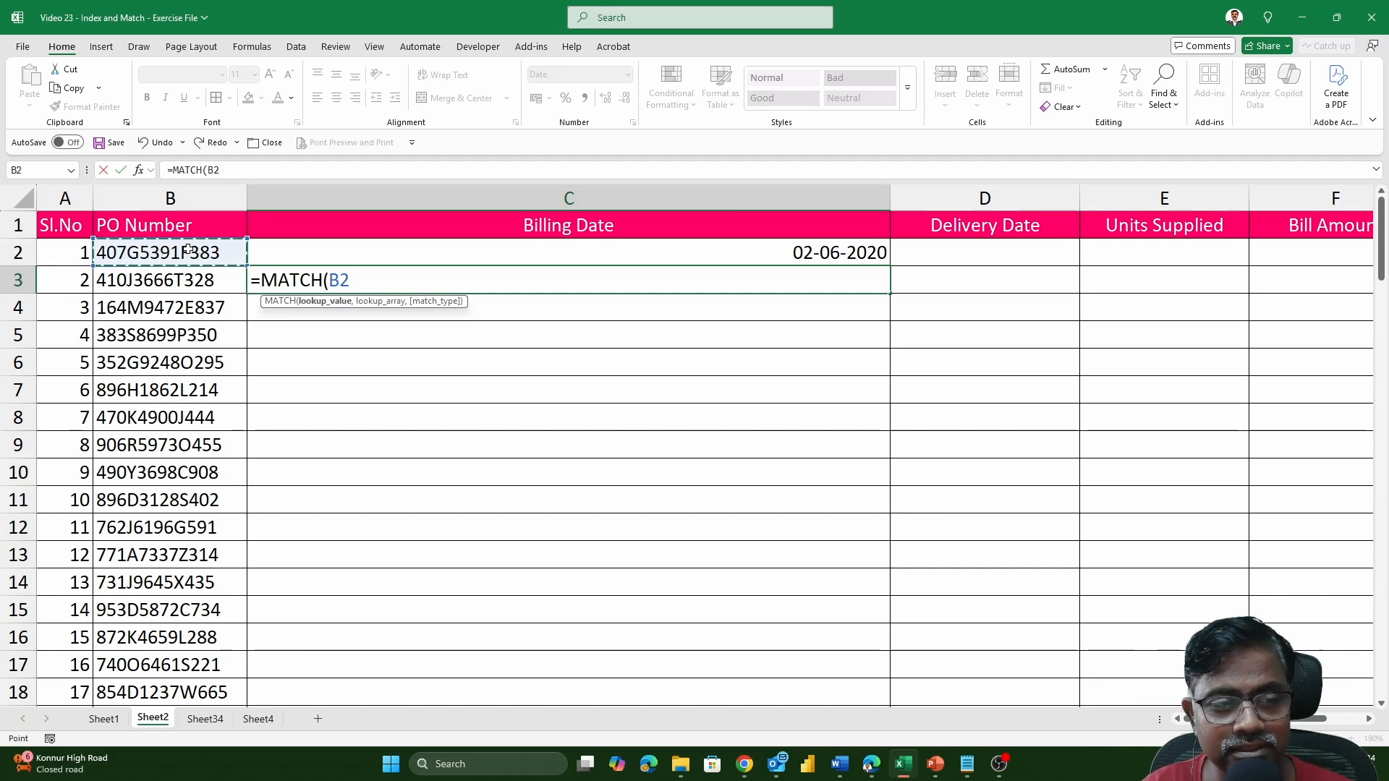
text(,)
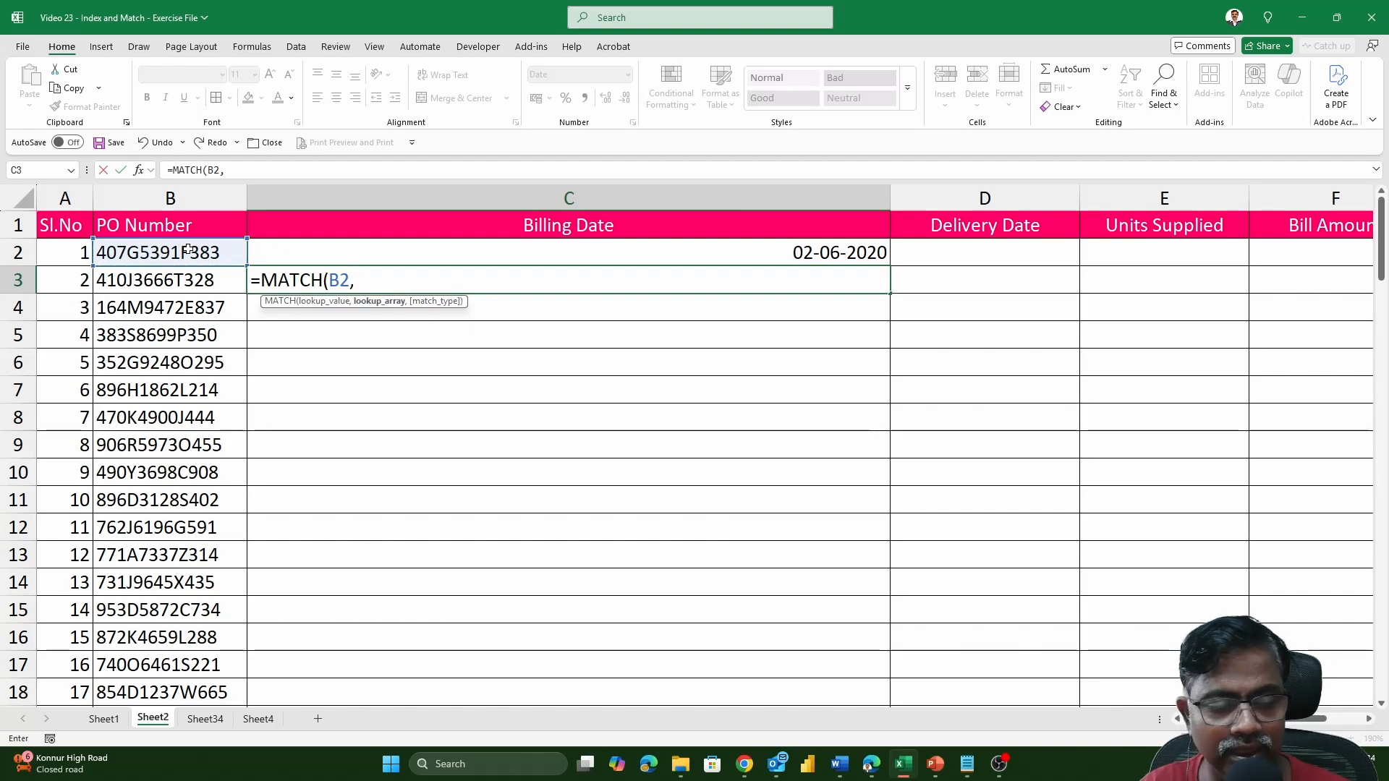
click(115, 719)
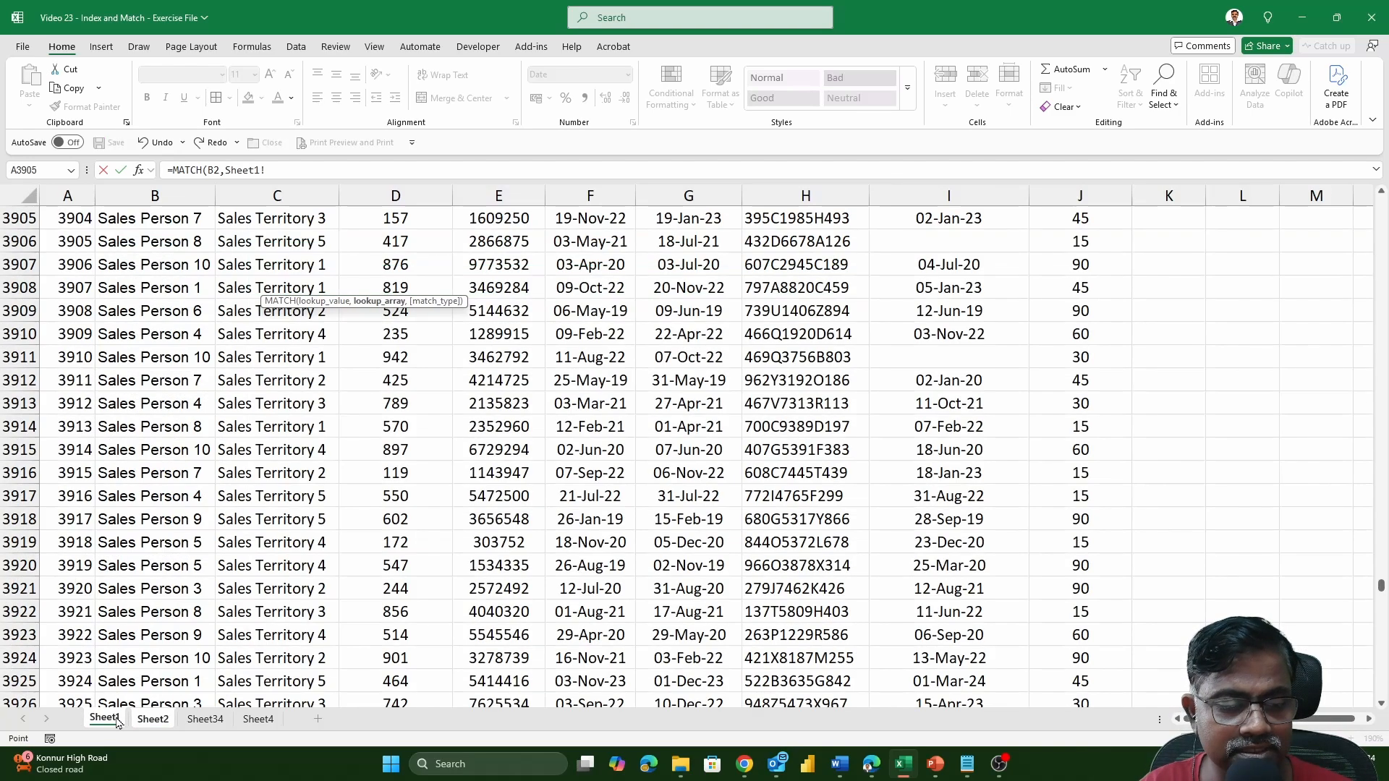
drag(1380, 584, 1380, 203)
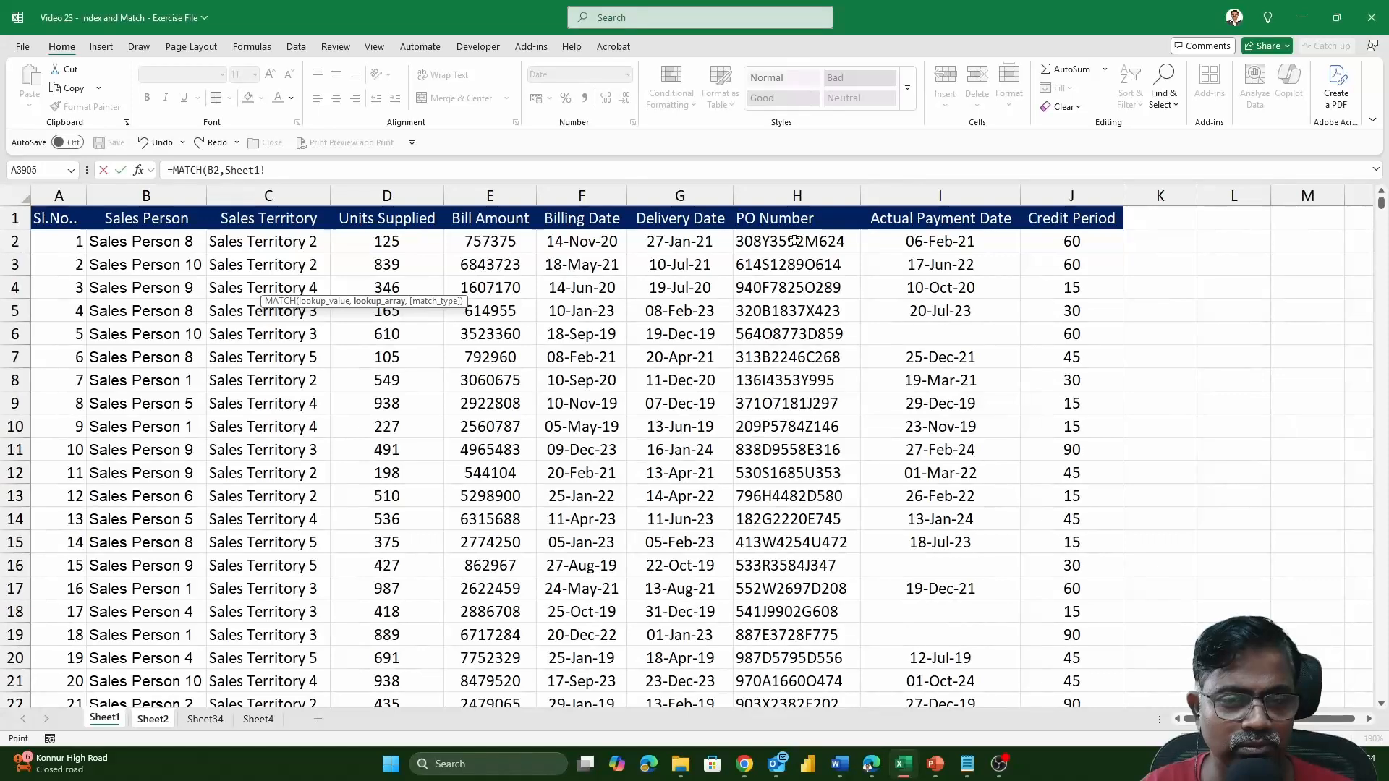
click(768, 219)
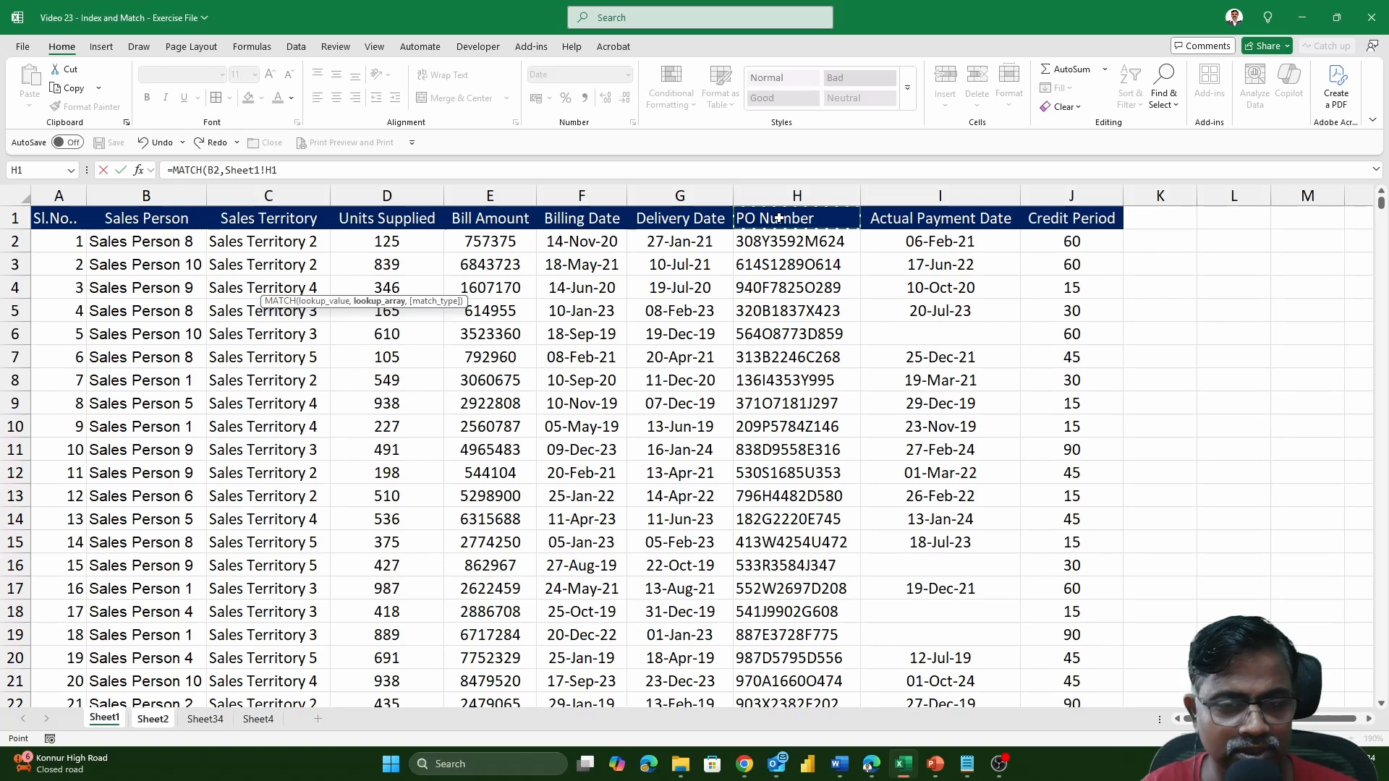
key(ctrl+shift+Down)
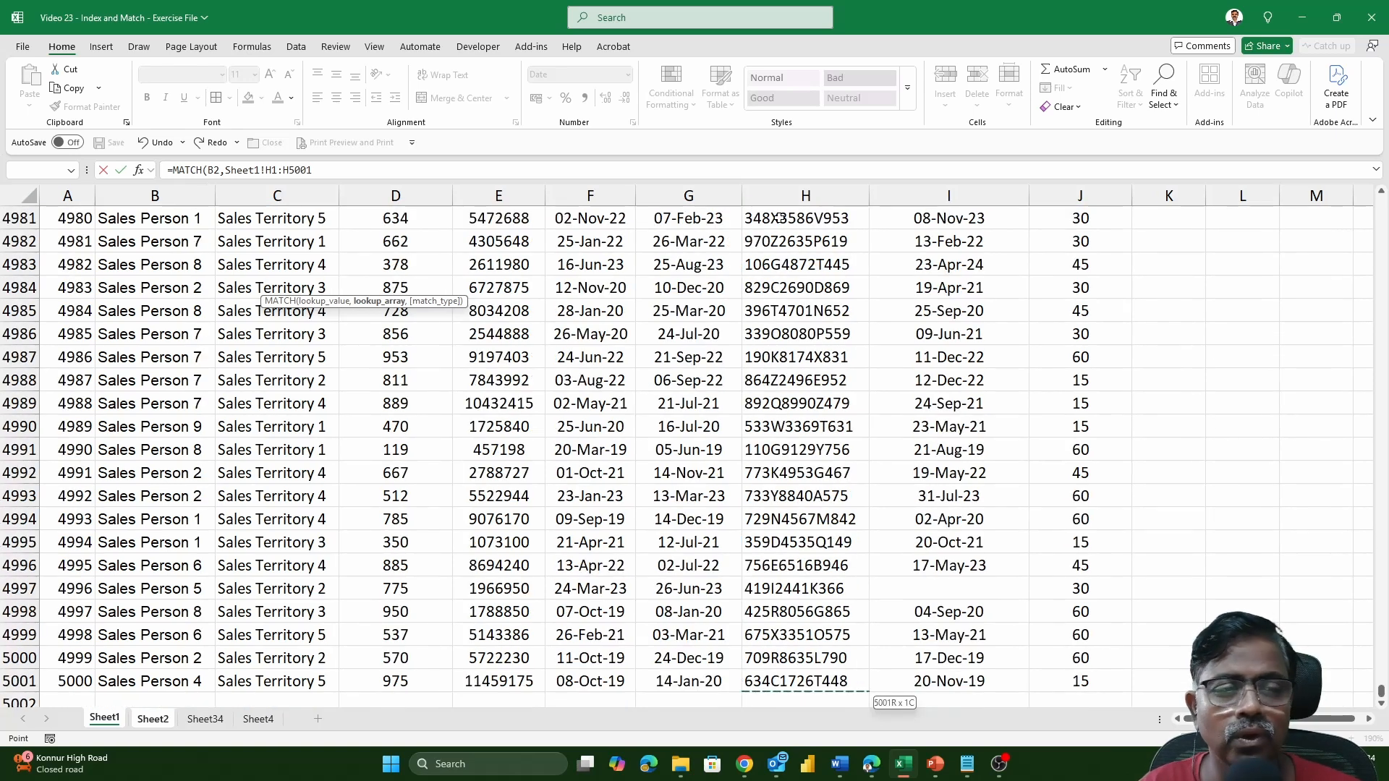
key(F4)
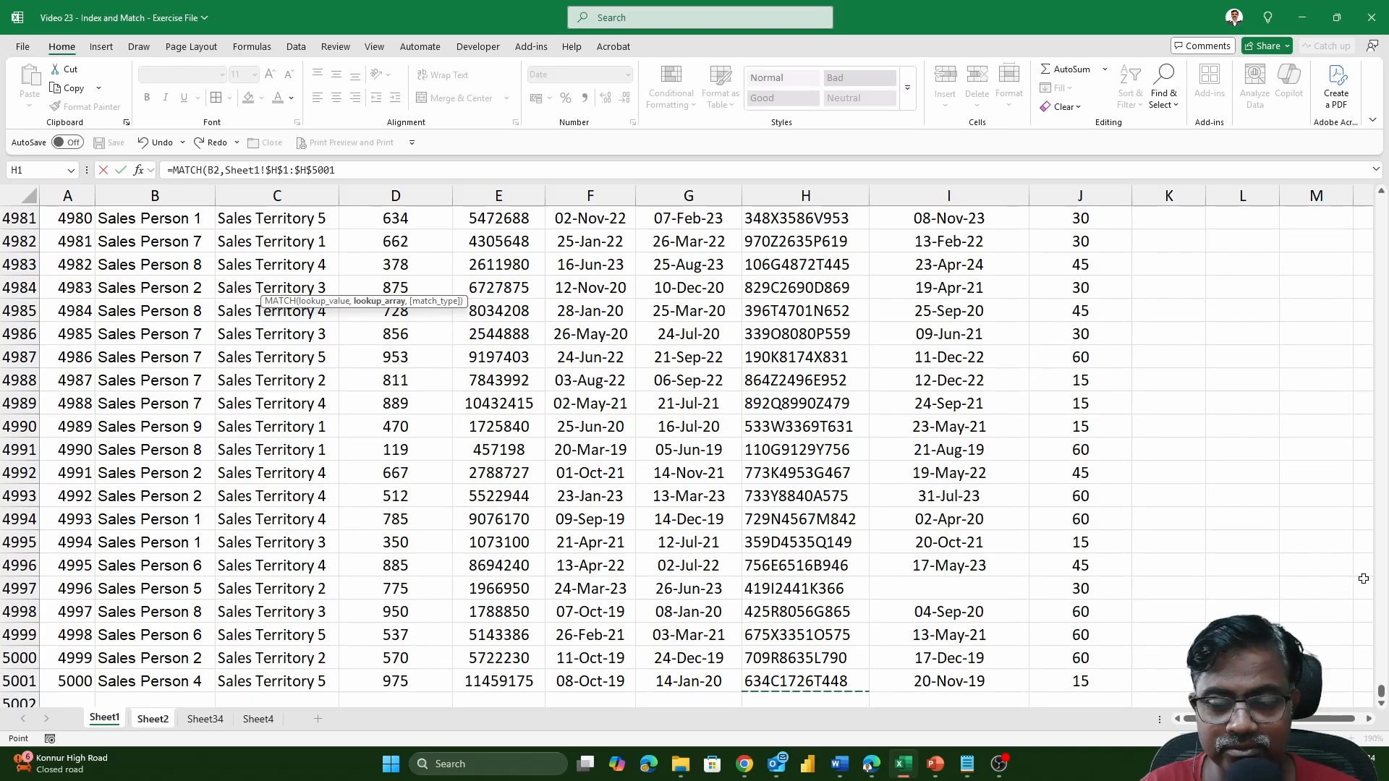
drag(1382, 690, 1381, 198)
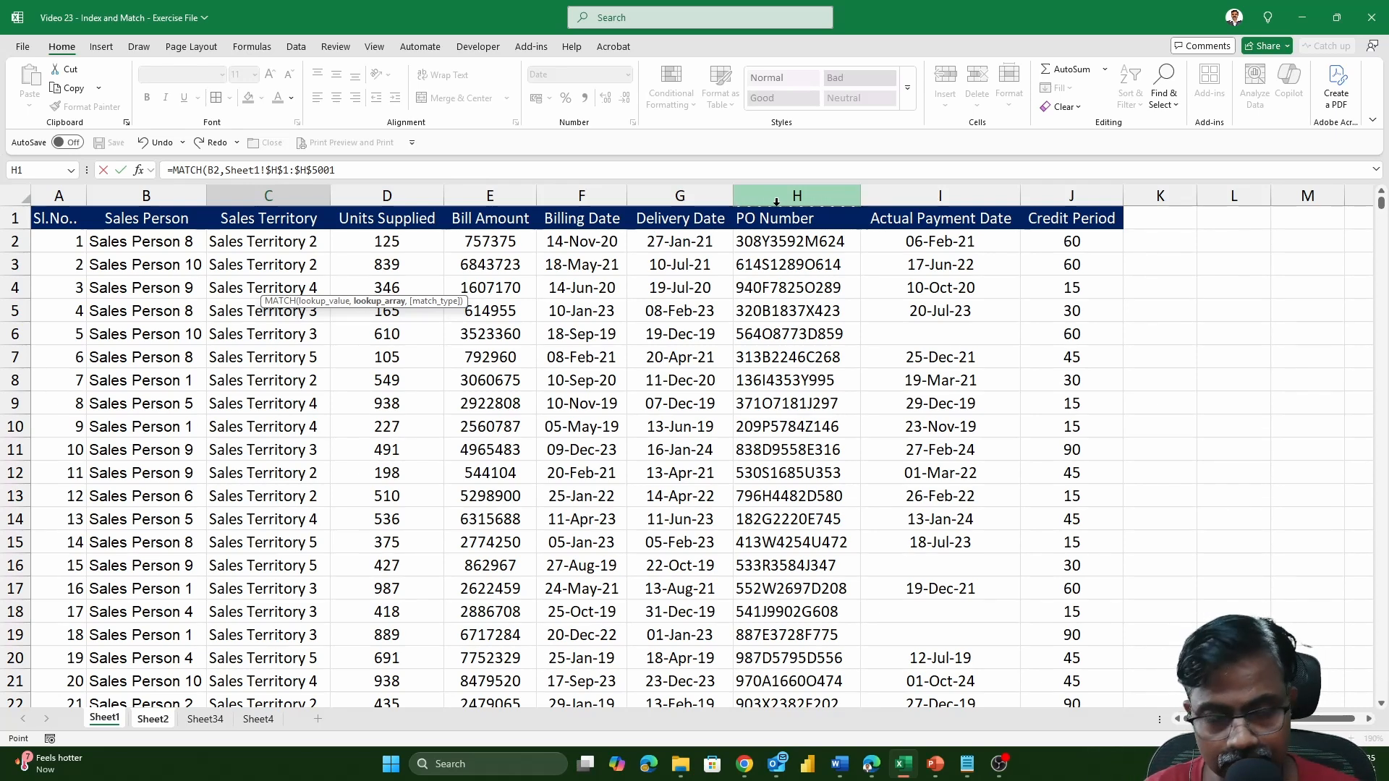
Complete the MATCH formula with match type 0 for an exact match, enter it, and set the number format of C3 to General.
text(,)
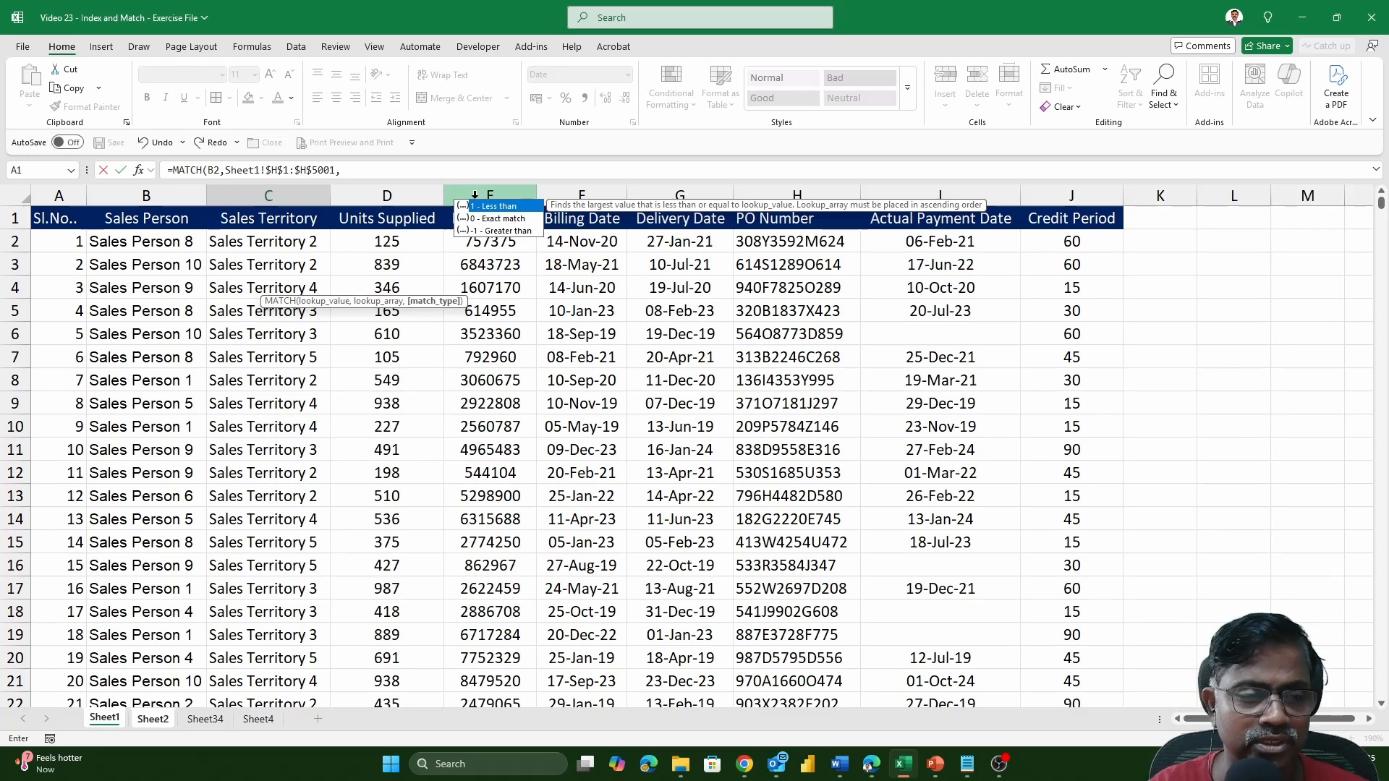
text(0)
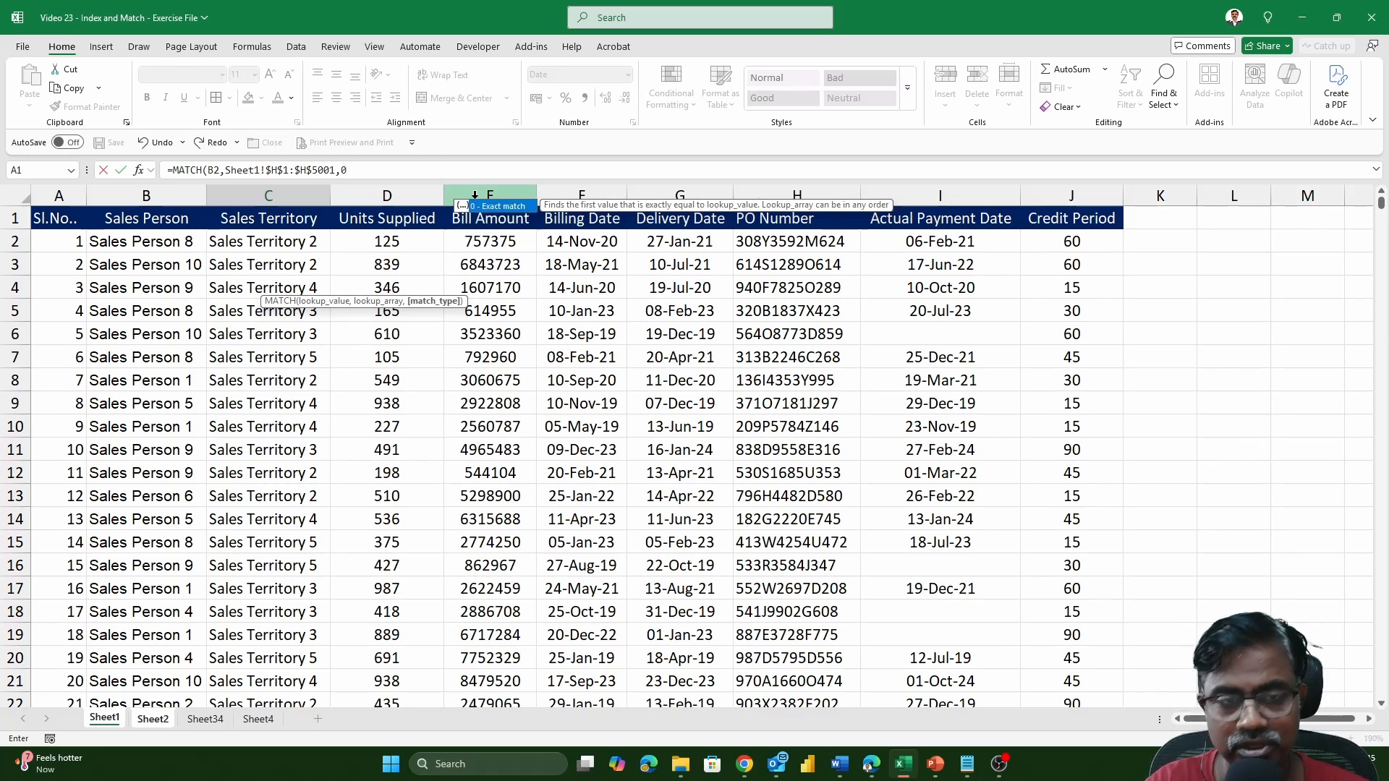
text())
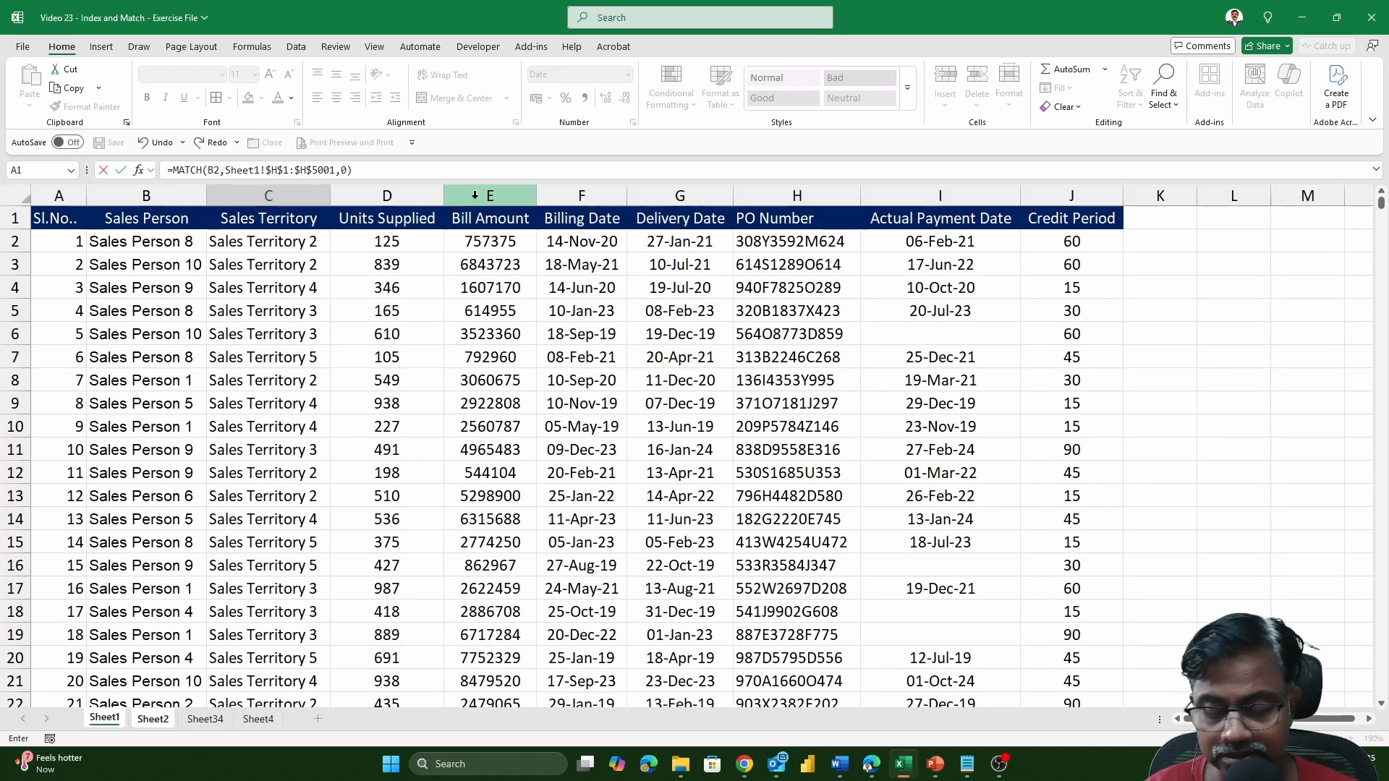
key(Return)
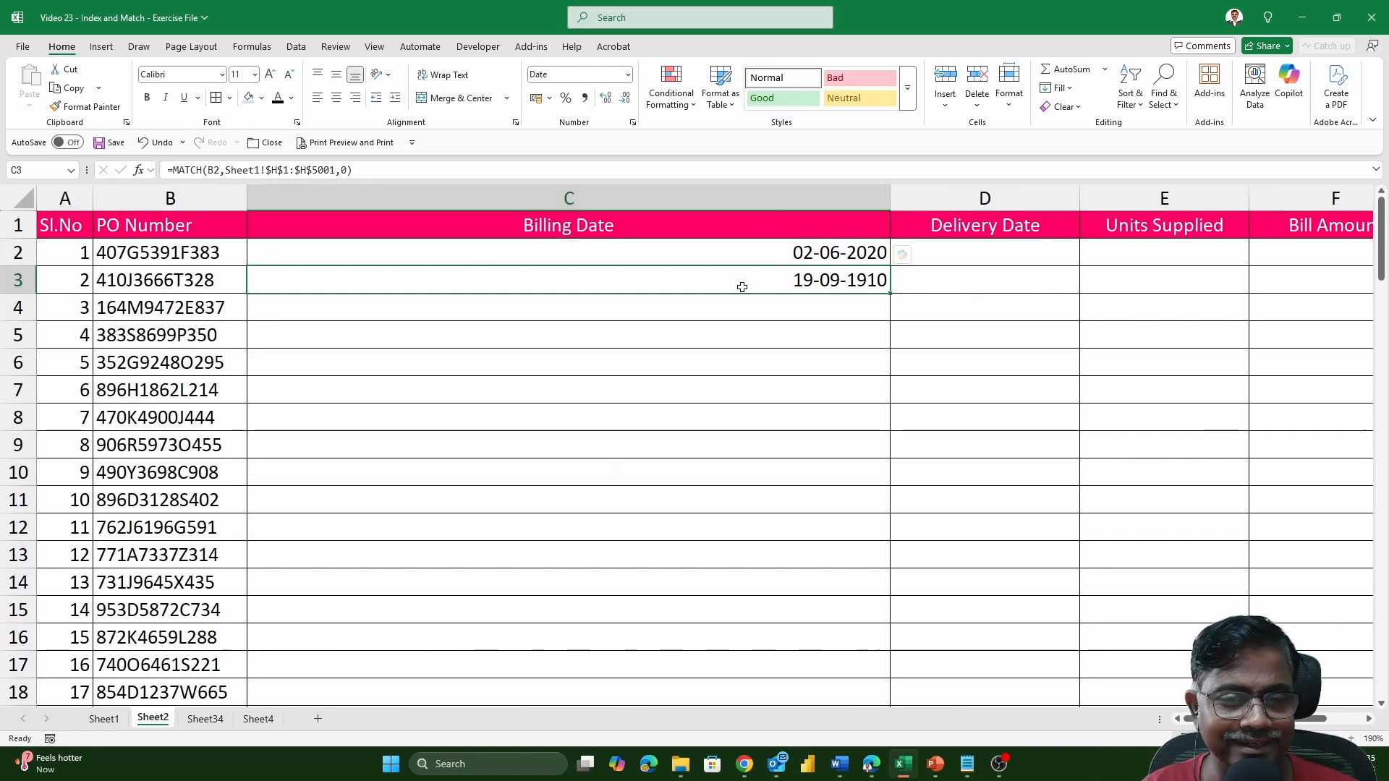
click(627, 75)
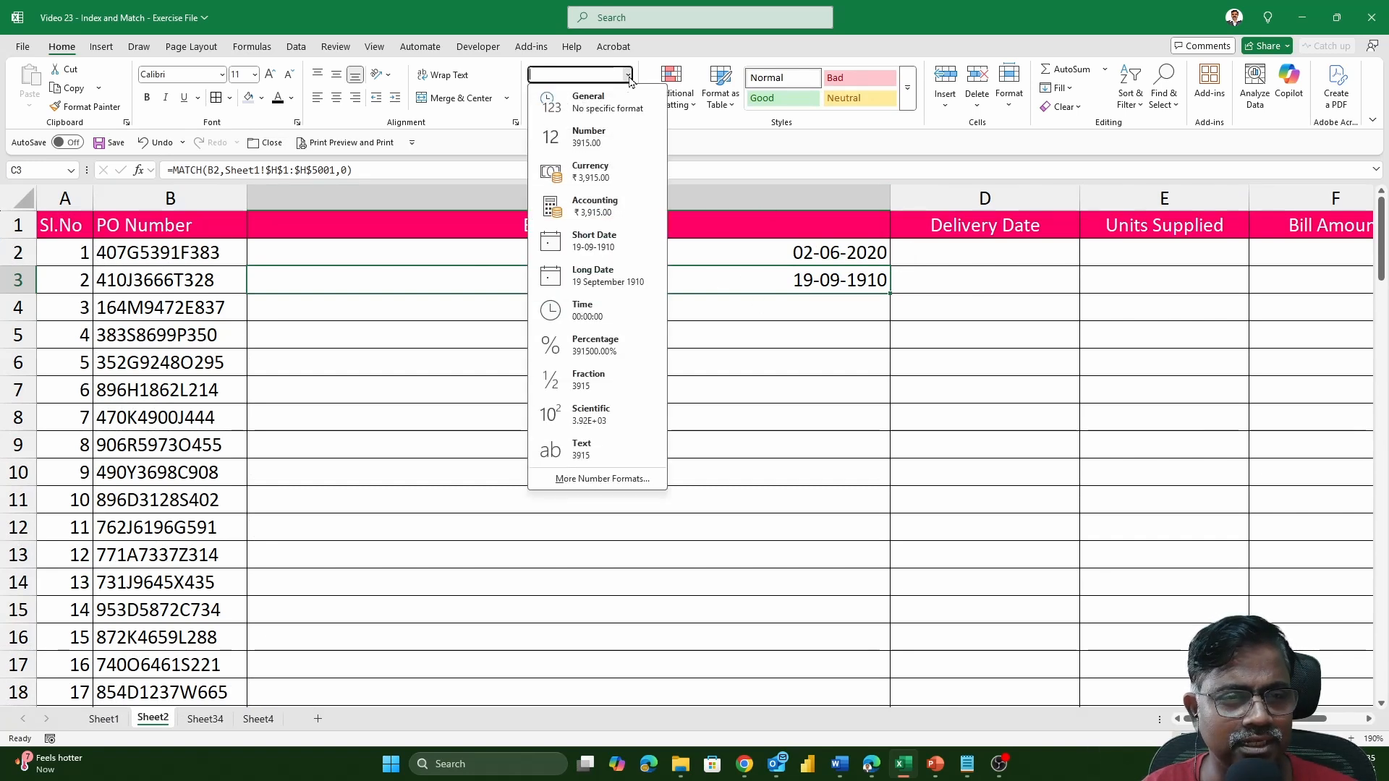
click(615, 105)
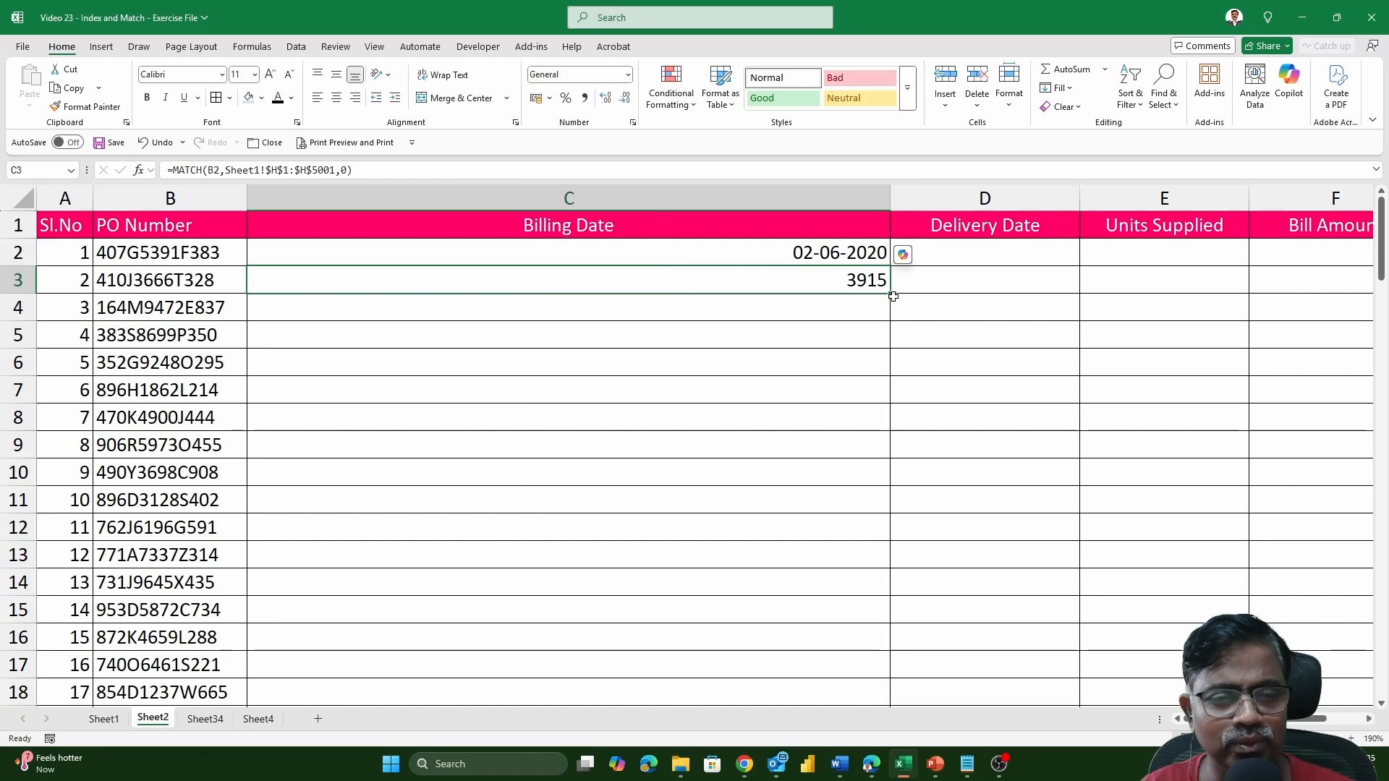
Check the row number argument of the INDEX formula in C2 and copy the MATCH expression from C3 without its equals sign.
double_click(816, 252)
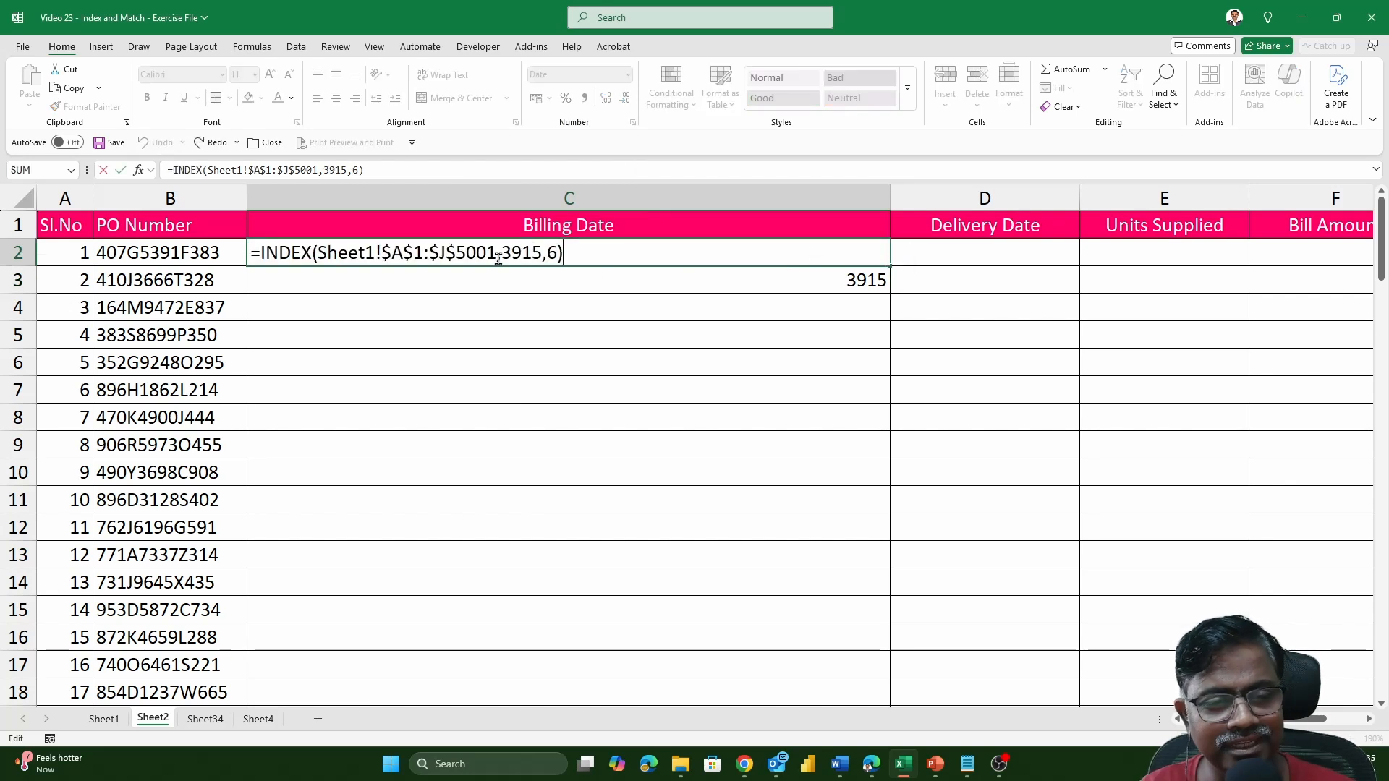
mouse_move(502, 253)
mouse_down()
mouse_move(533, 253)
mouse_move(505, 253)
mouse_up()
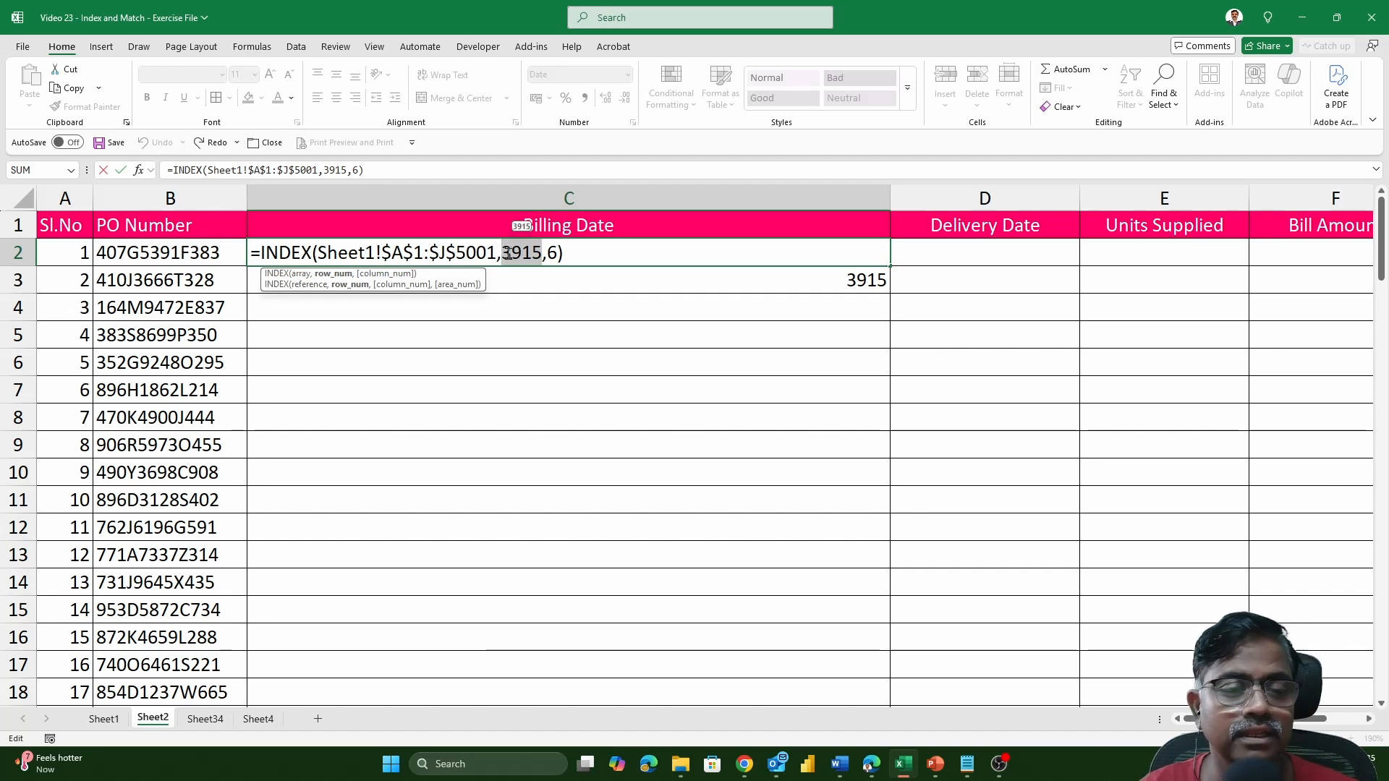
key(Return)
key(F2)
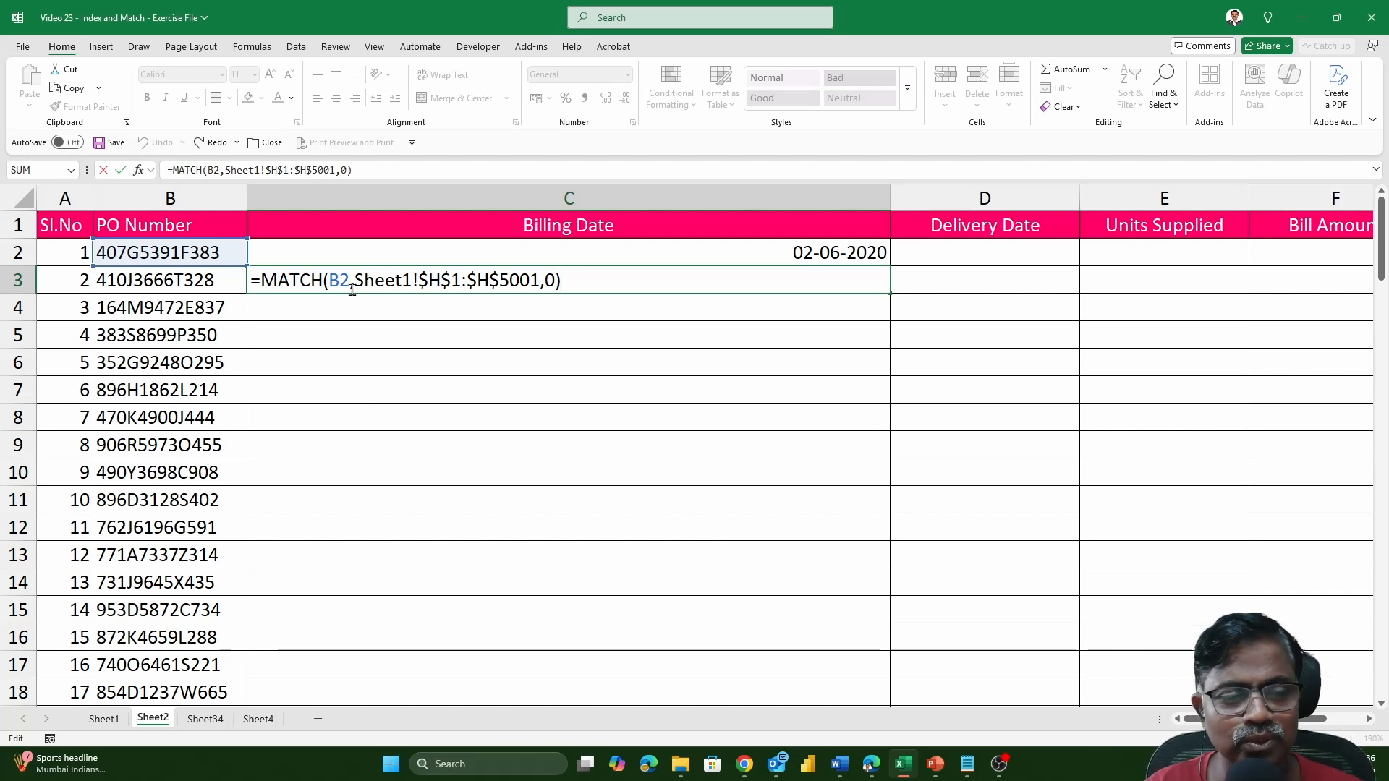
drag(582, 280, 261, 282)
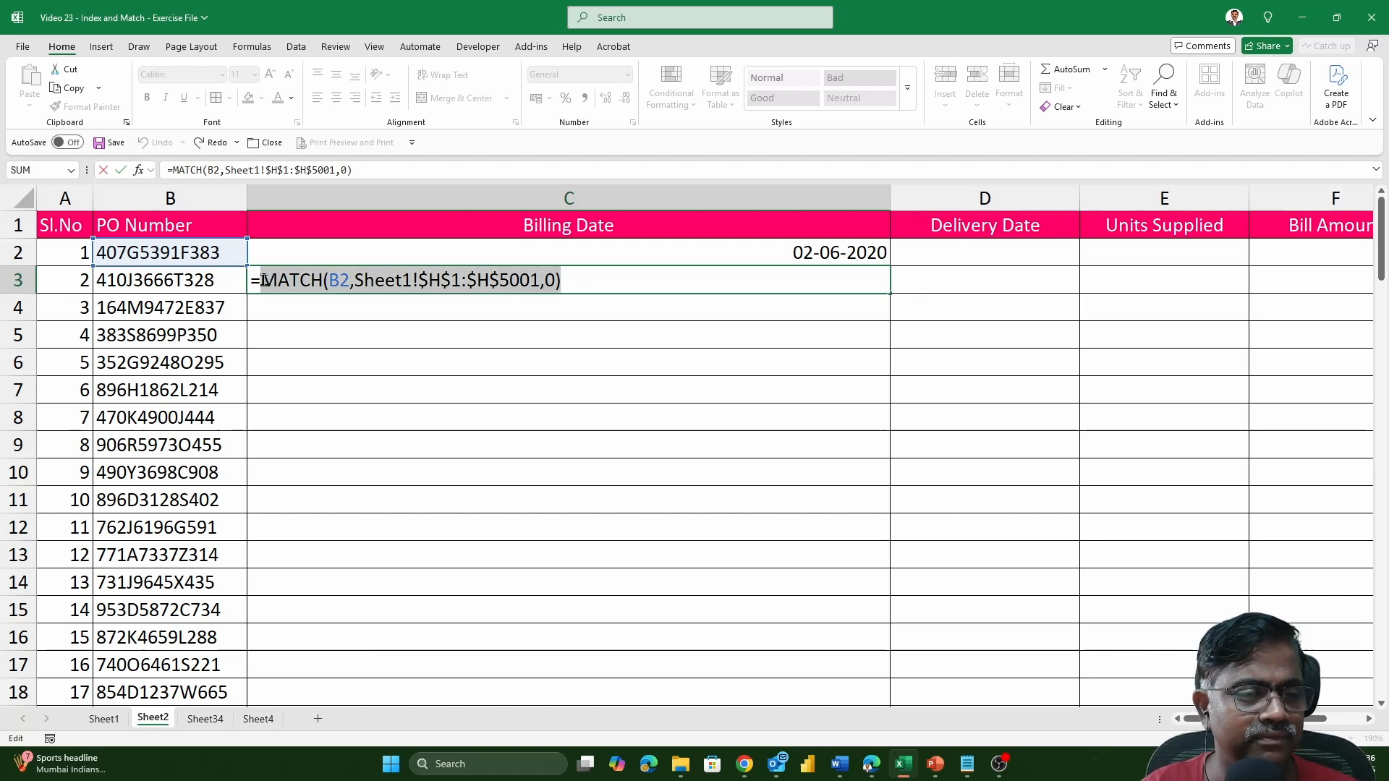
key(Return)
Replace the row number 3915 in C2's INDEX formula with the copied MATCH expression and review the combined formula.
double_click(629, 252)
double_click(523, 251)
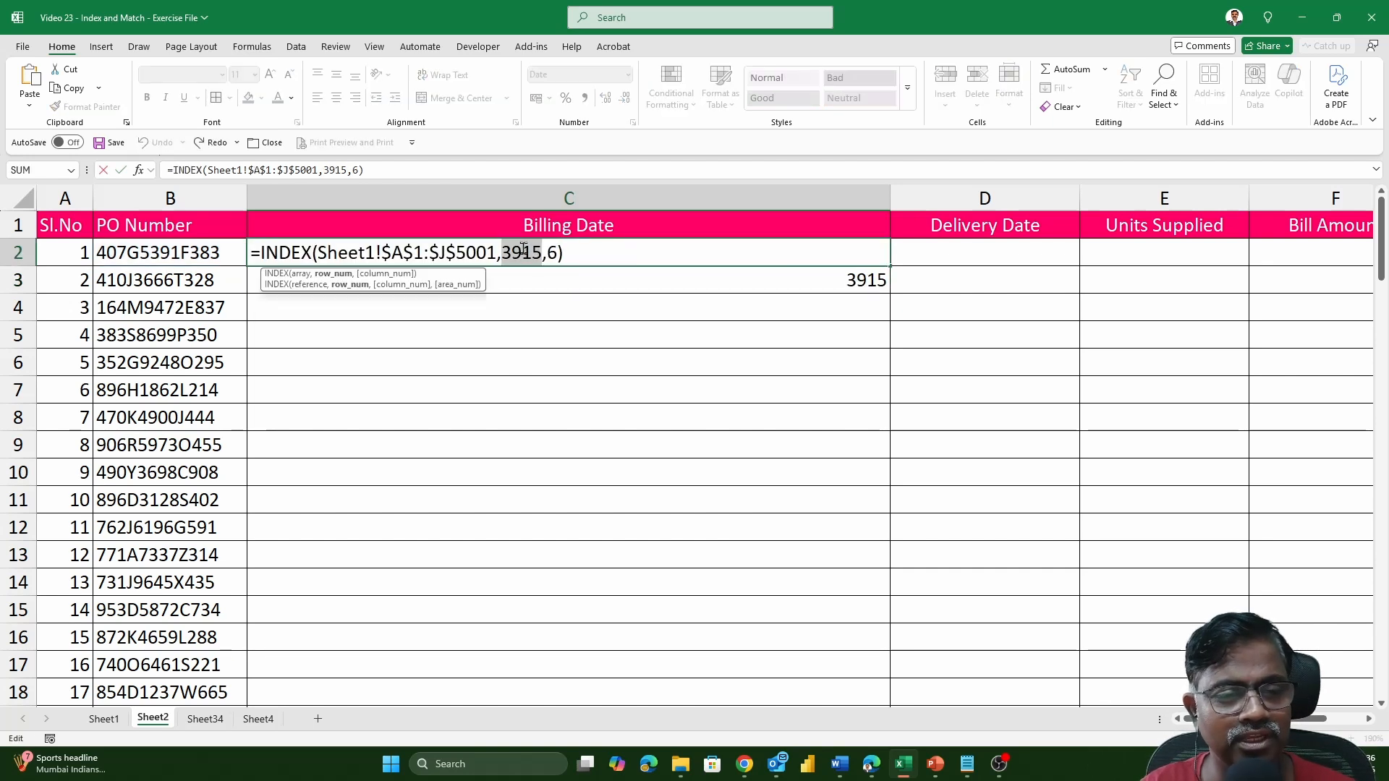
key(ctrl+v)
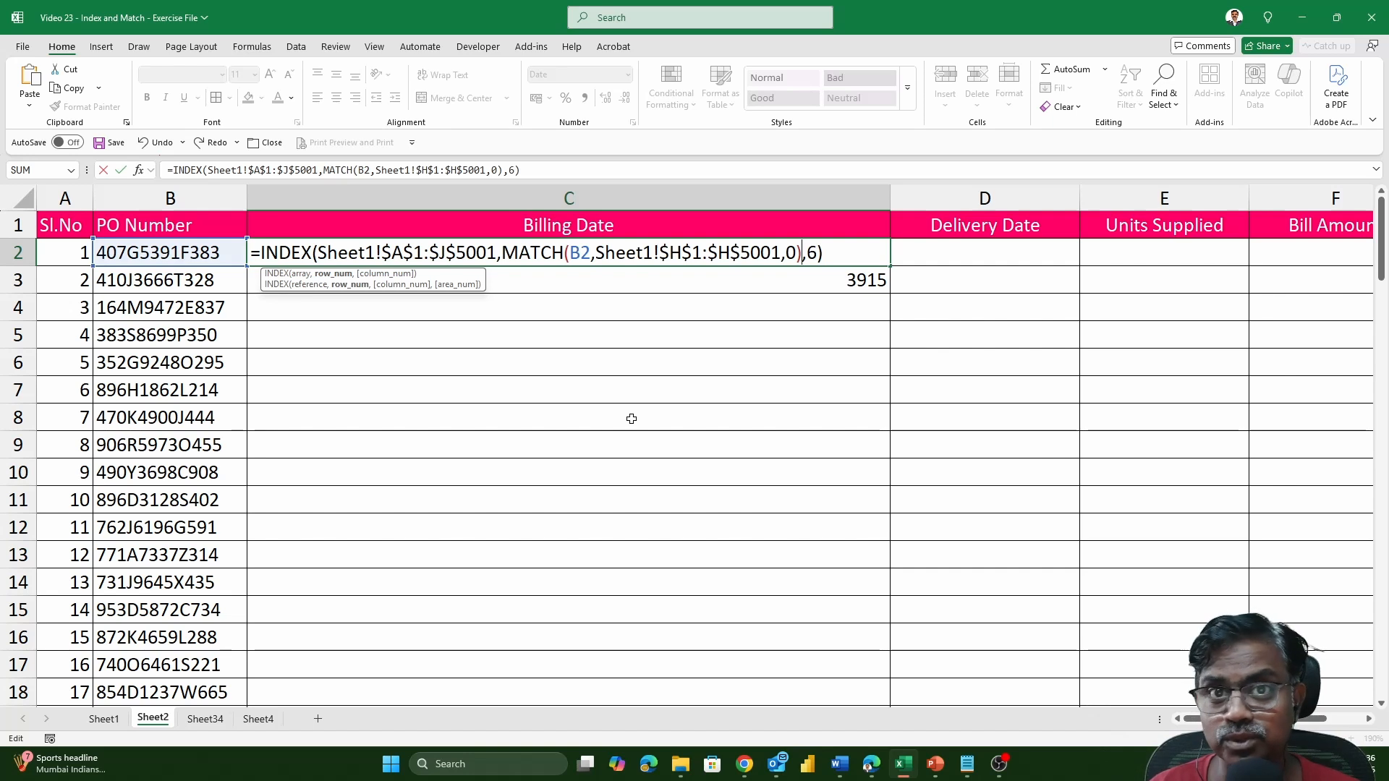
key(Return)
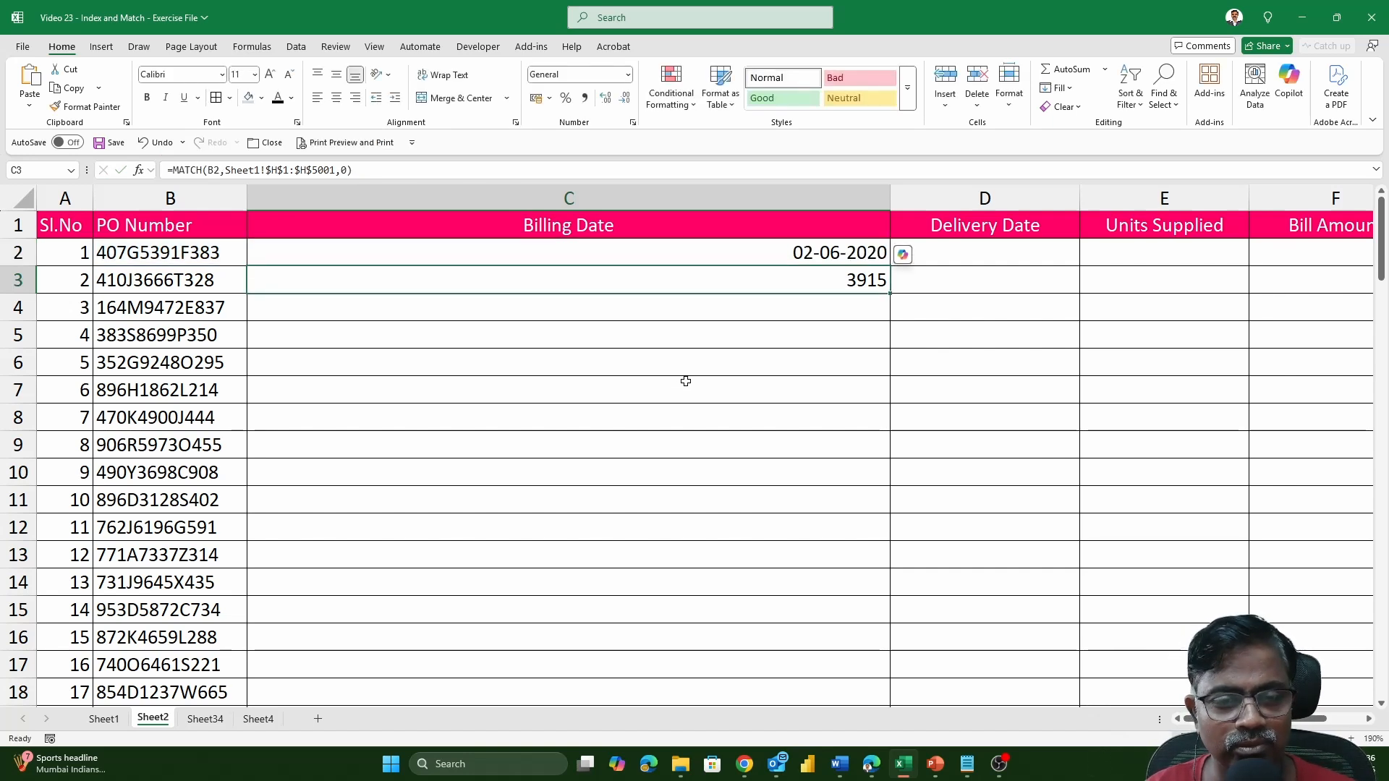
click(812, 255)
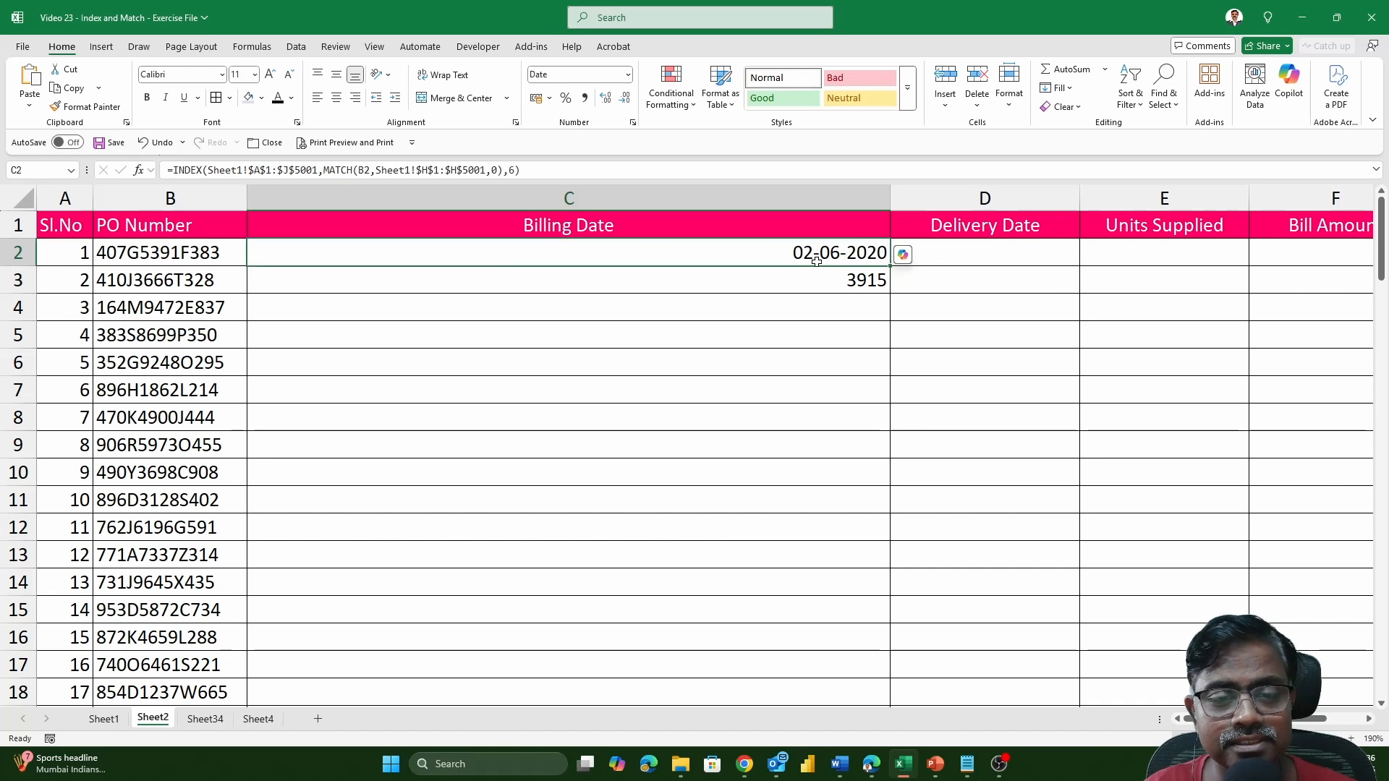
double_click(812, 255)
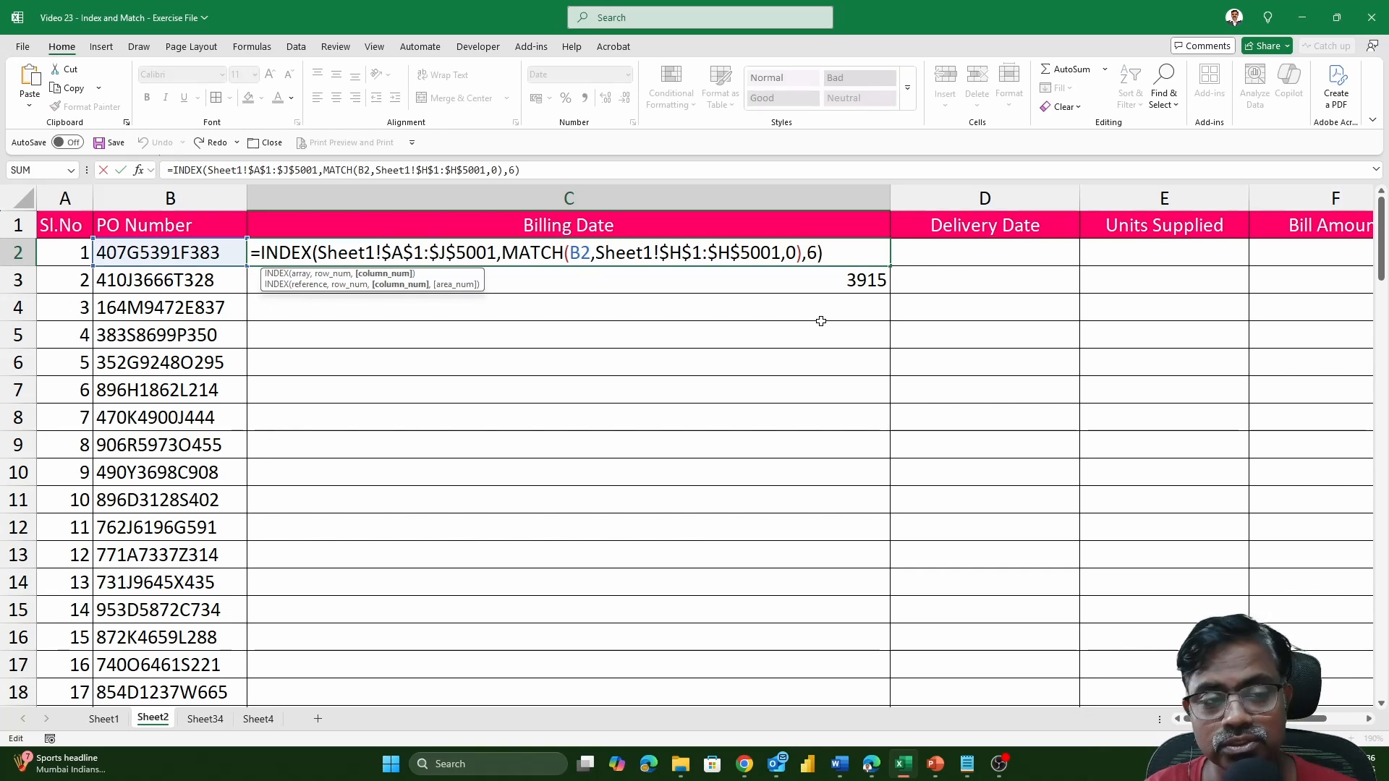
key(ctrl+Return)
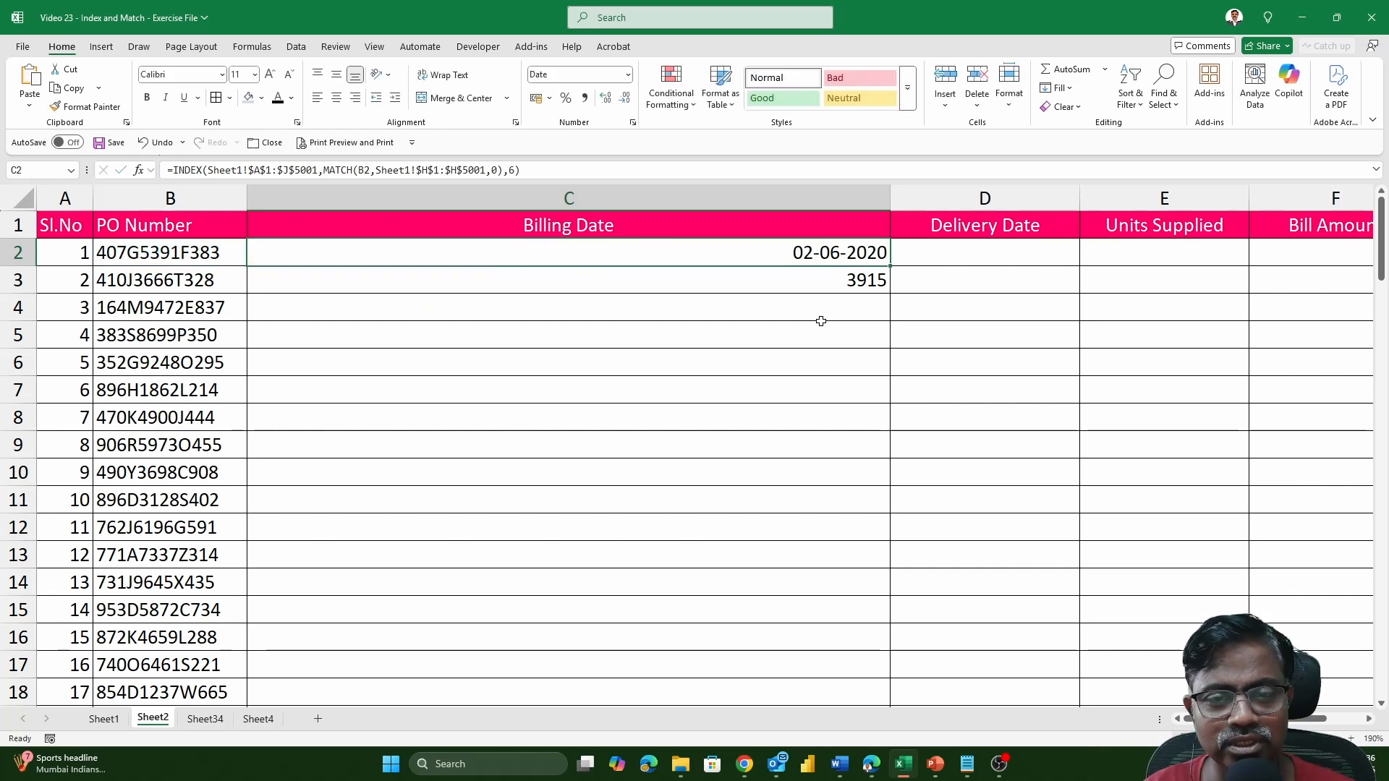
Start a MATCH formula in cell C3 of Sheet2 with the Billing Date header cell C1 as lookup value.
click(823, 286)
text(=MATCH)
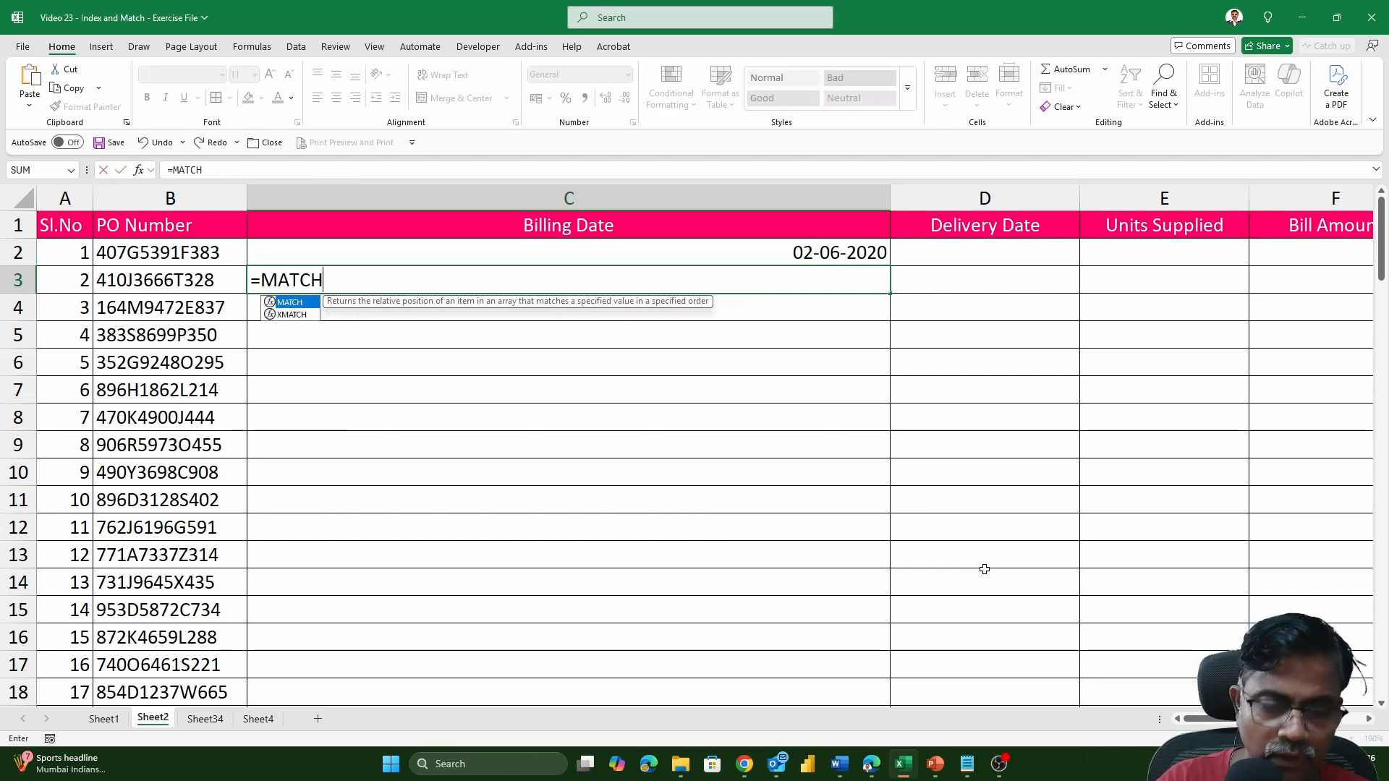
text(()
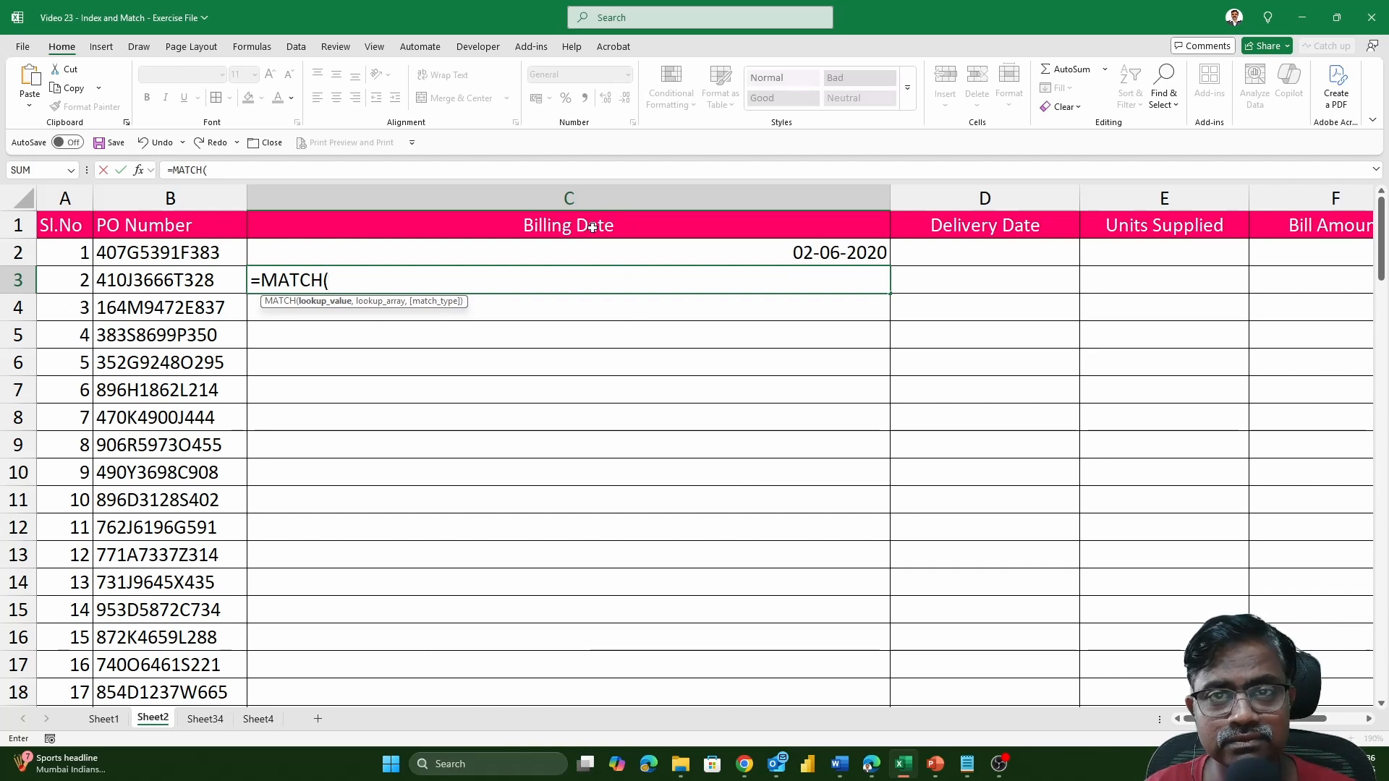
click(569, 227)
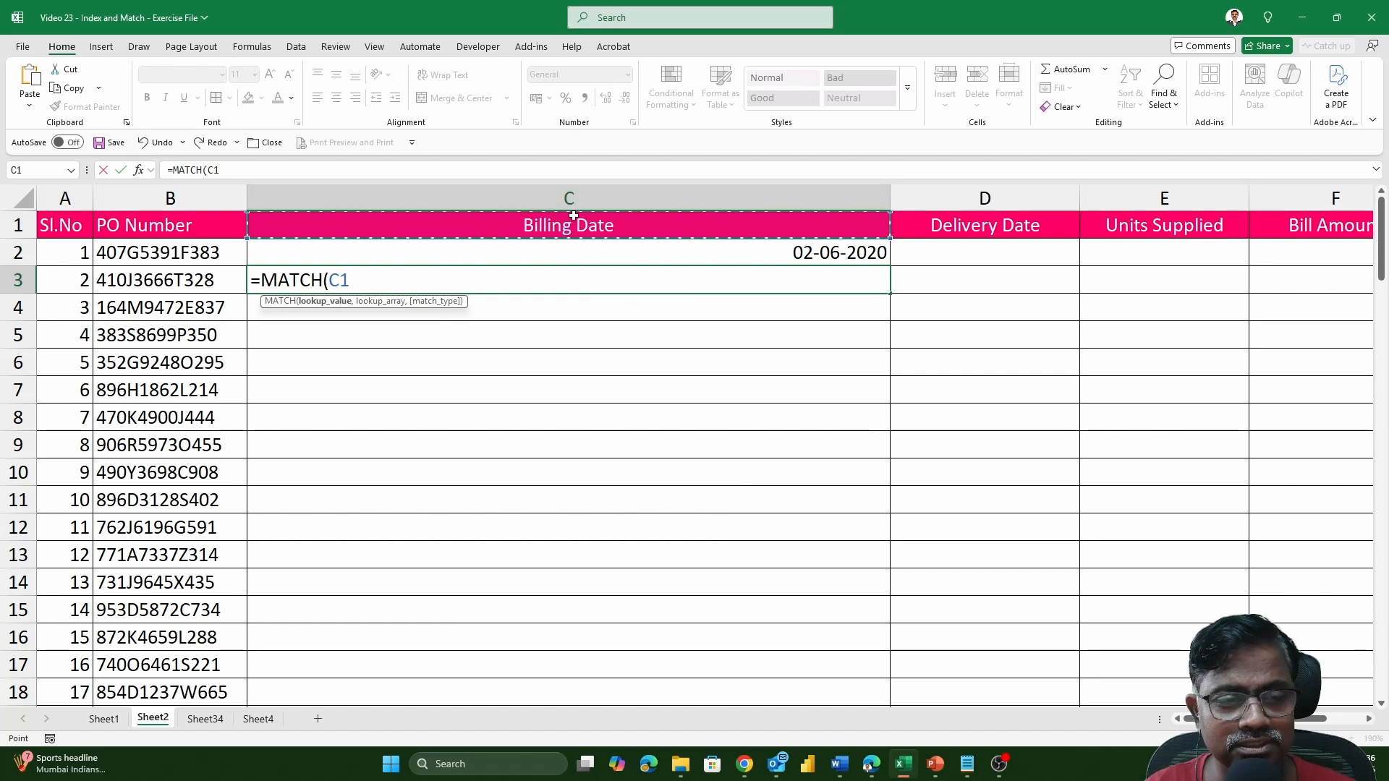
text(,)
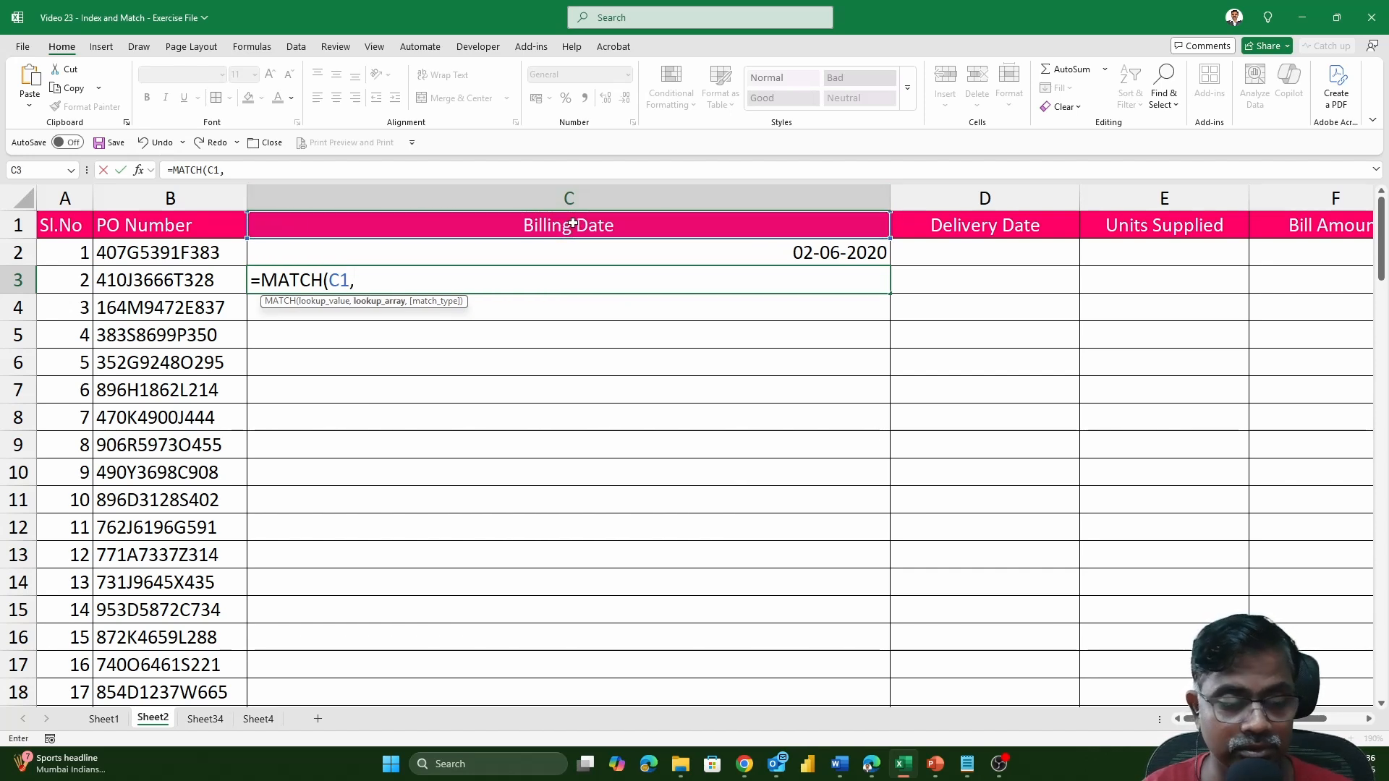
Complete the MATCH formula with the absolute header range Sheet1!$A$1:$J$1 as lookup array and match type 0, and enter it.
click(108, 720)
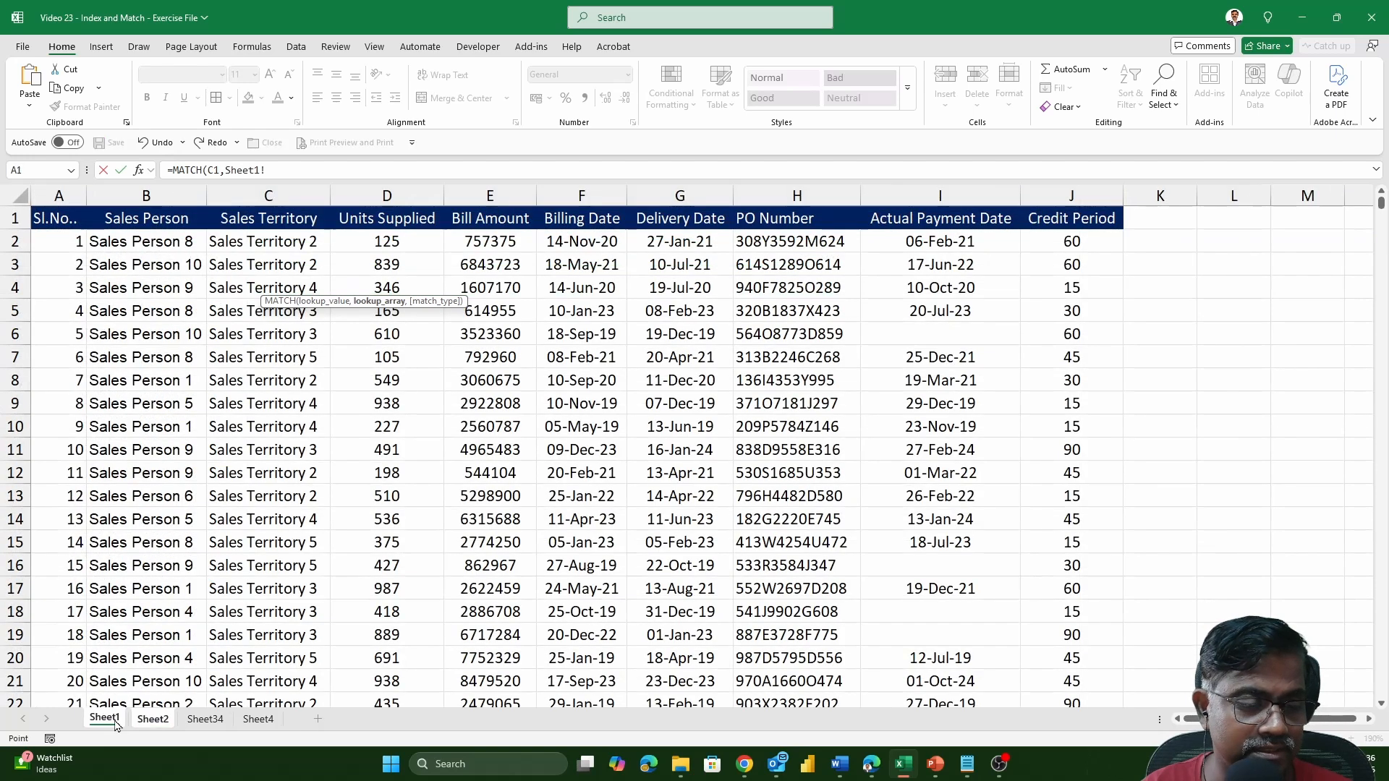
click(50, 223)
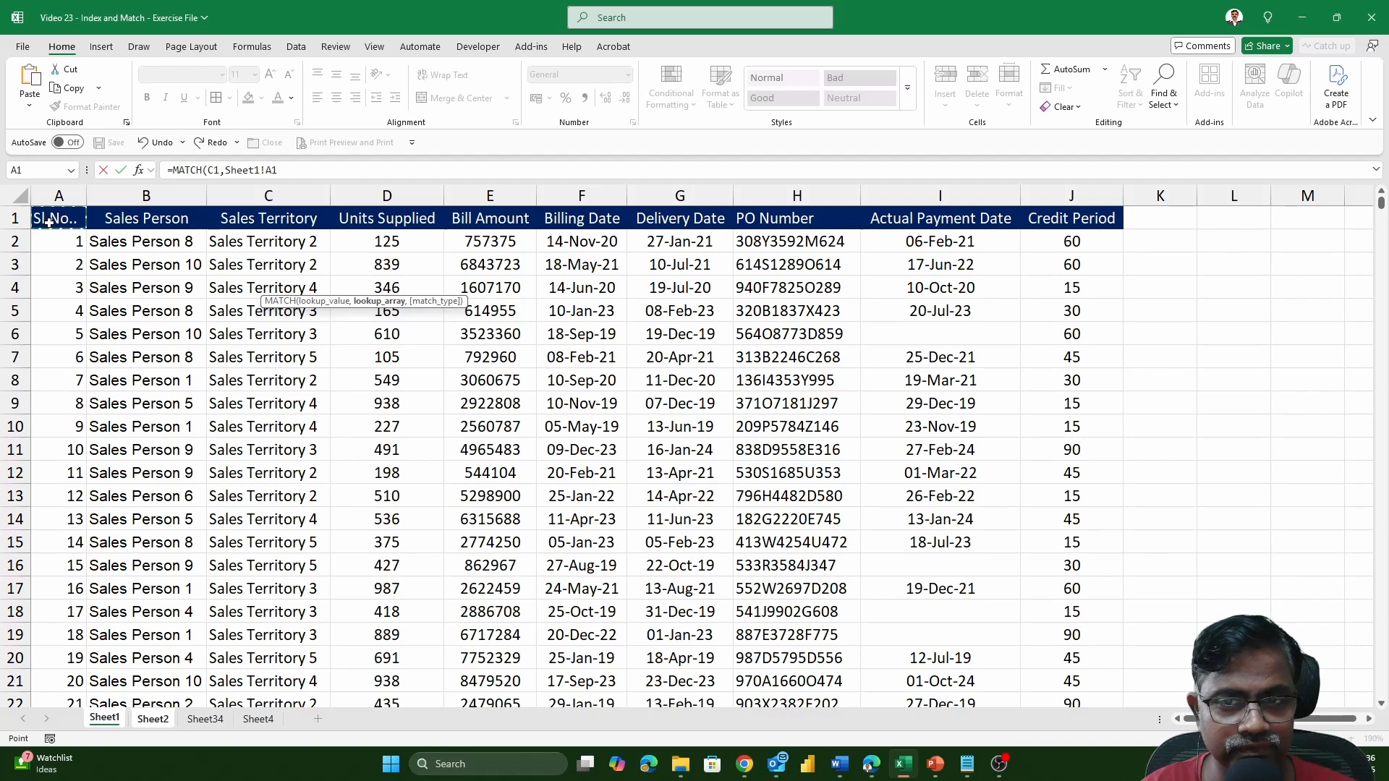
key(ctrl+shift+Right)
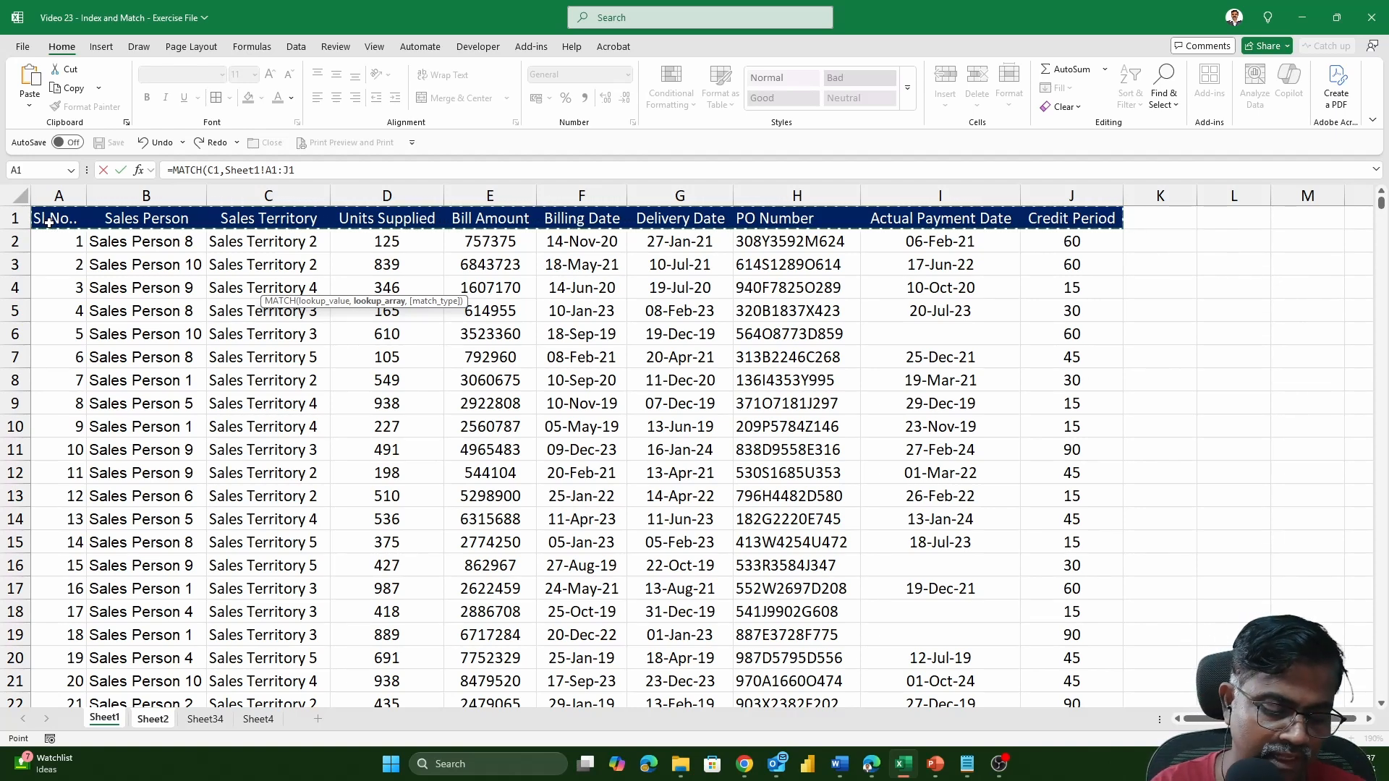
key(F4)
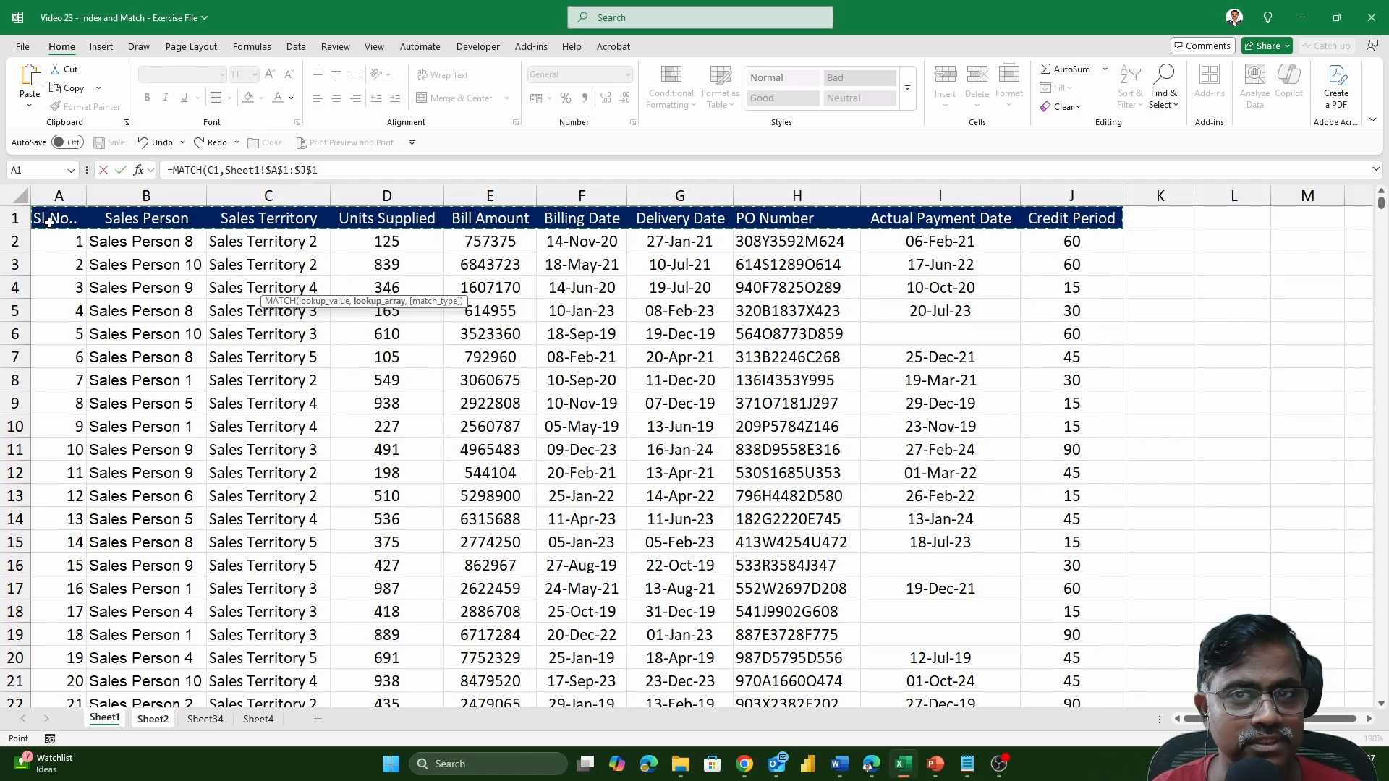
text(,)
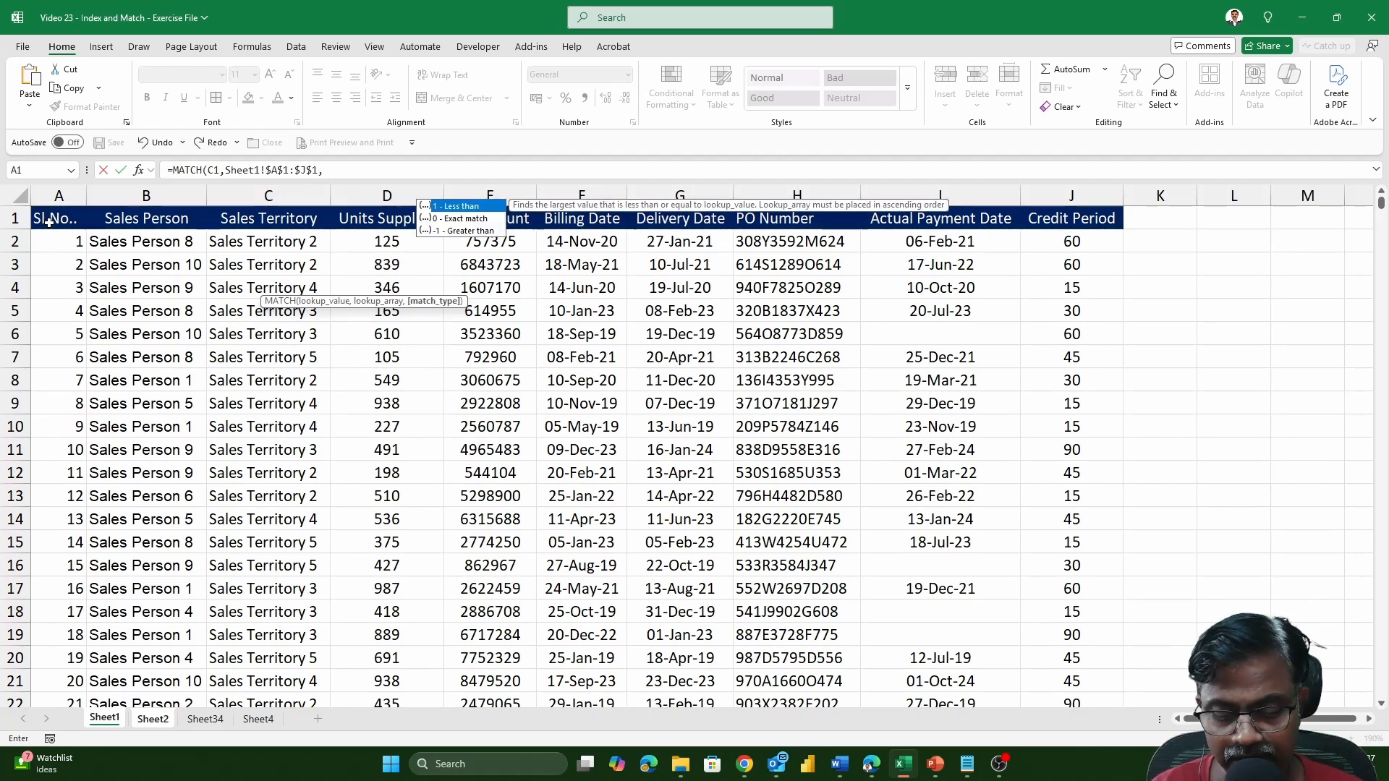
text(0)
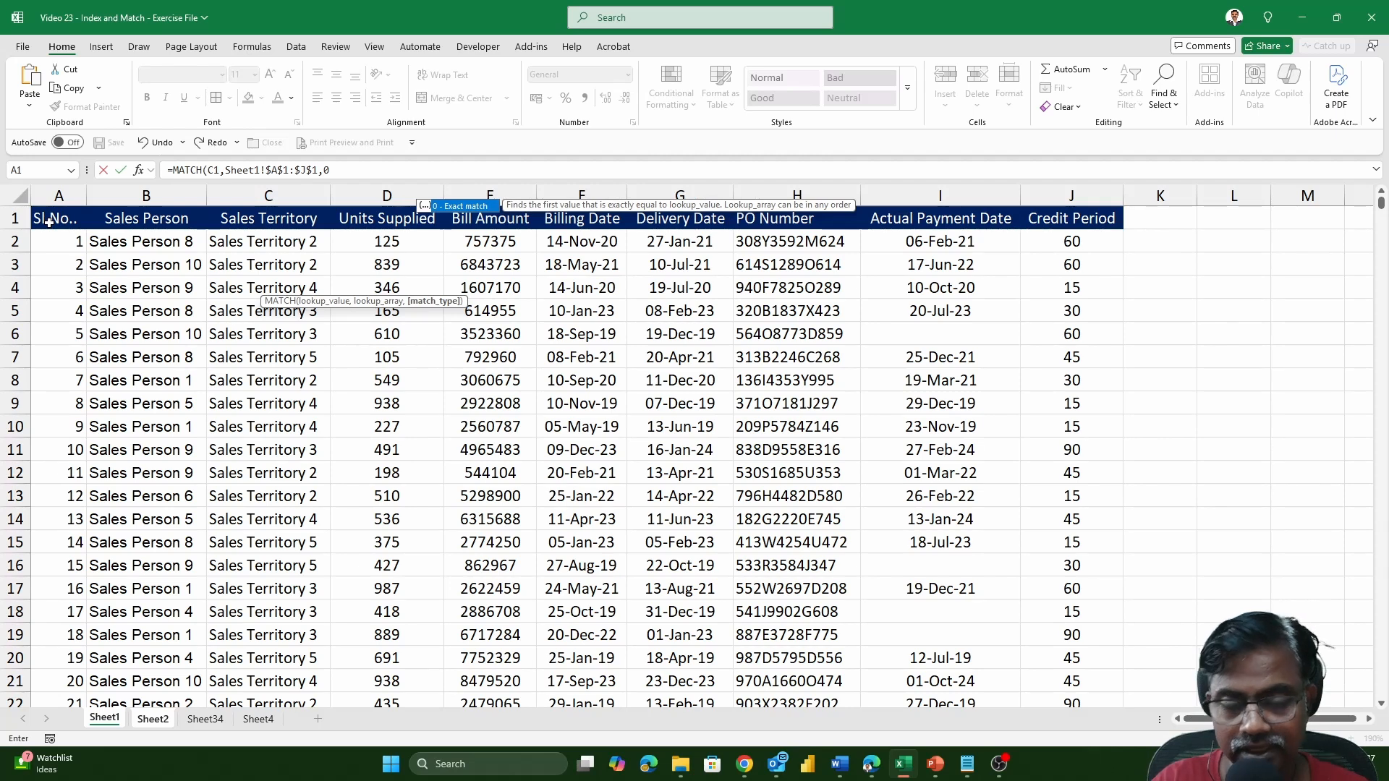
text())
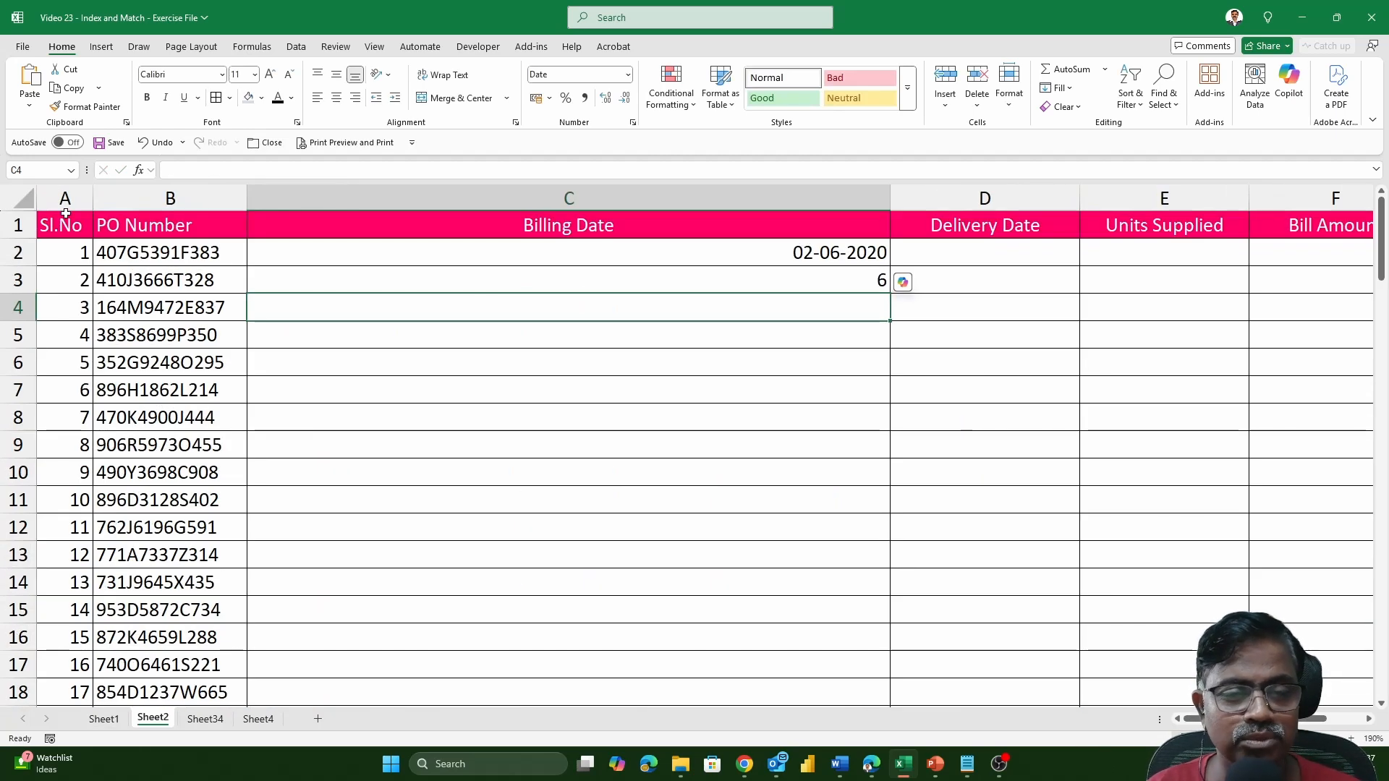
Check the INDEX formula in C2 and copy the MATCH expression from C3 without its equals sign.
double_click(542, 255)
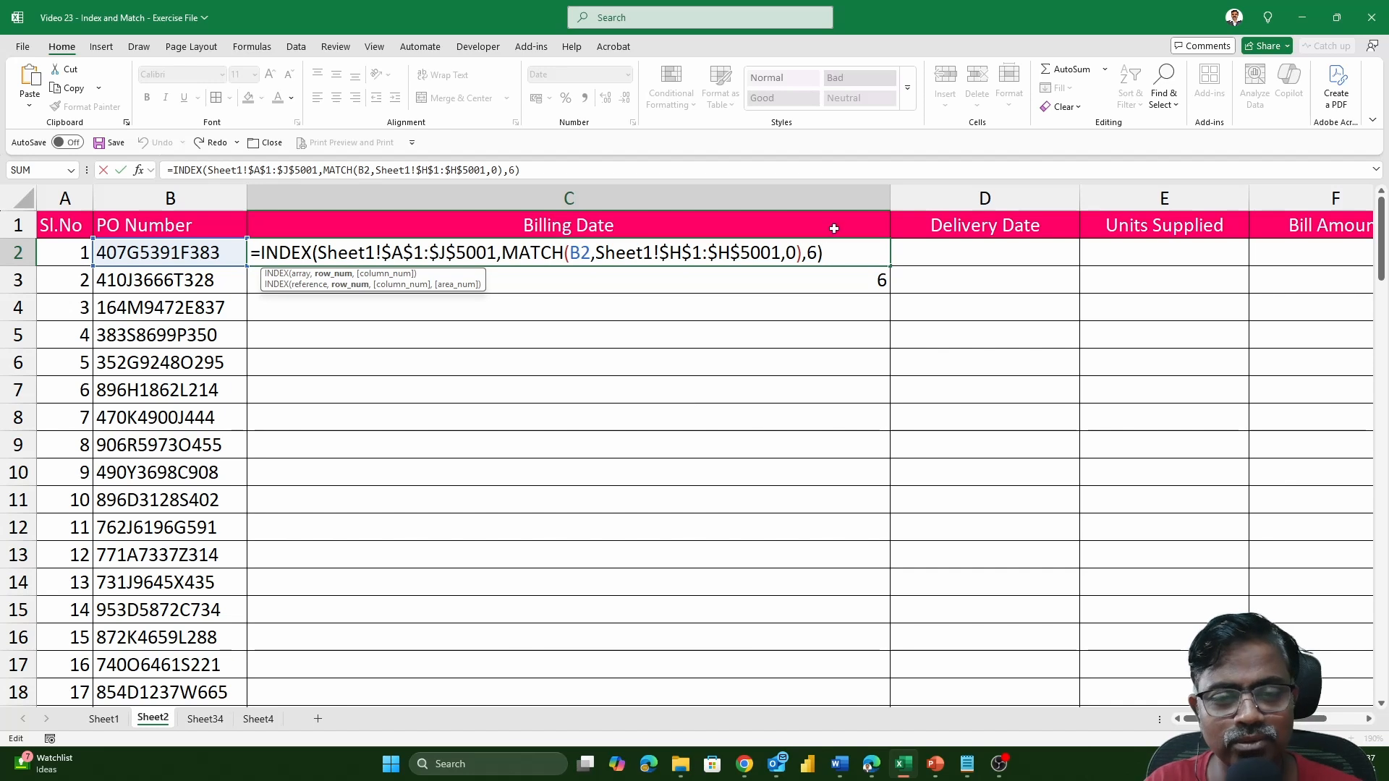
key(Return)
double_click(553, 283)
drag(553, 283, 273, 289)
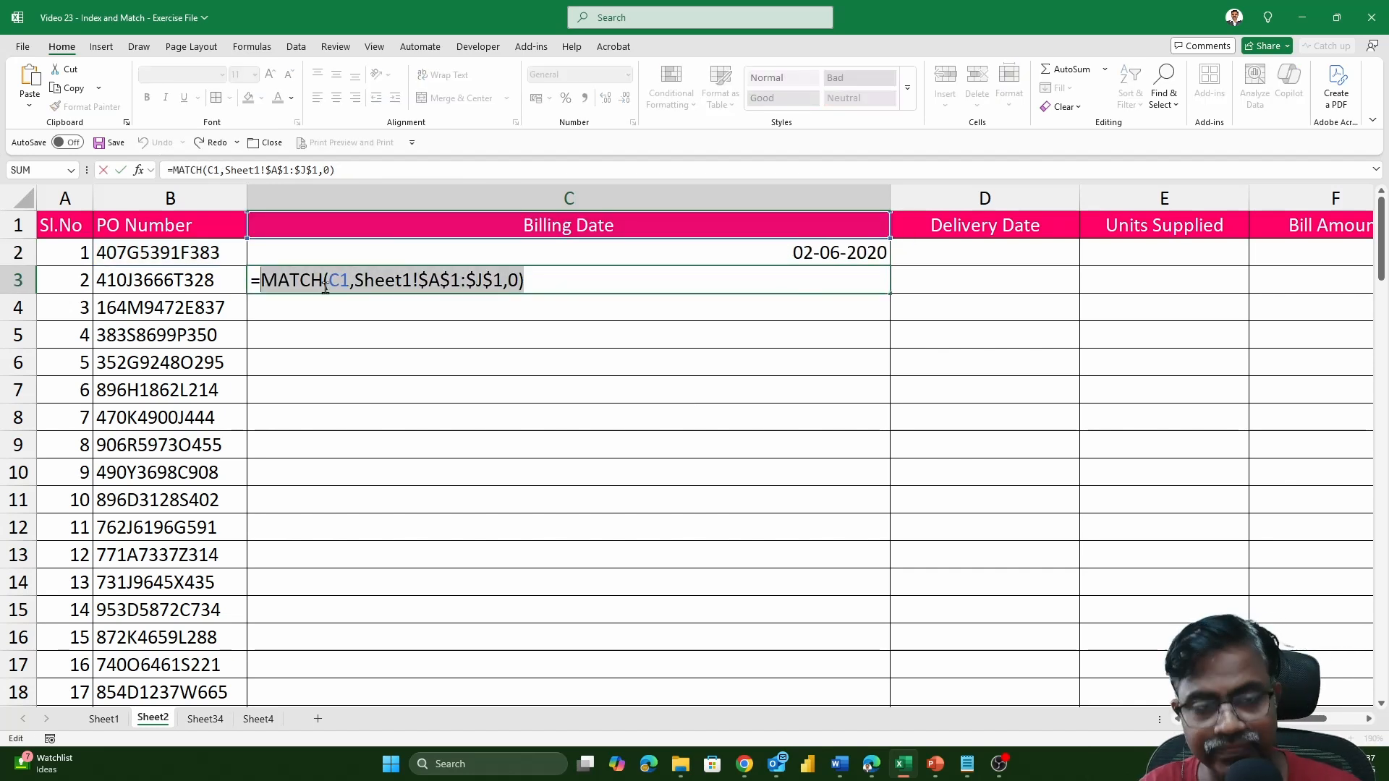
click(763, 249)
key(Escape)
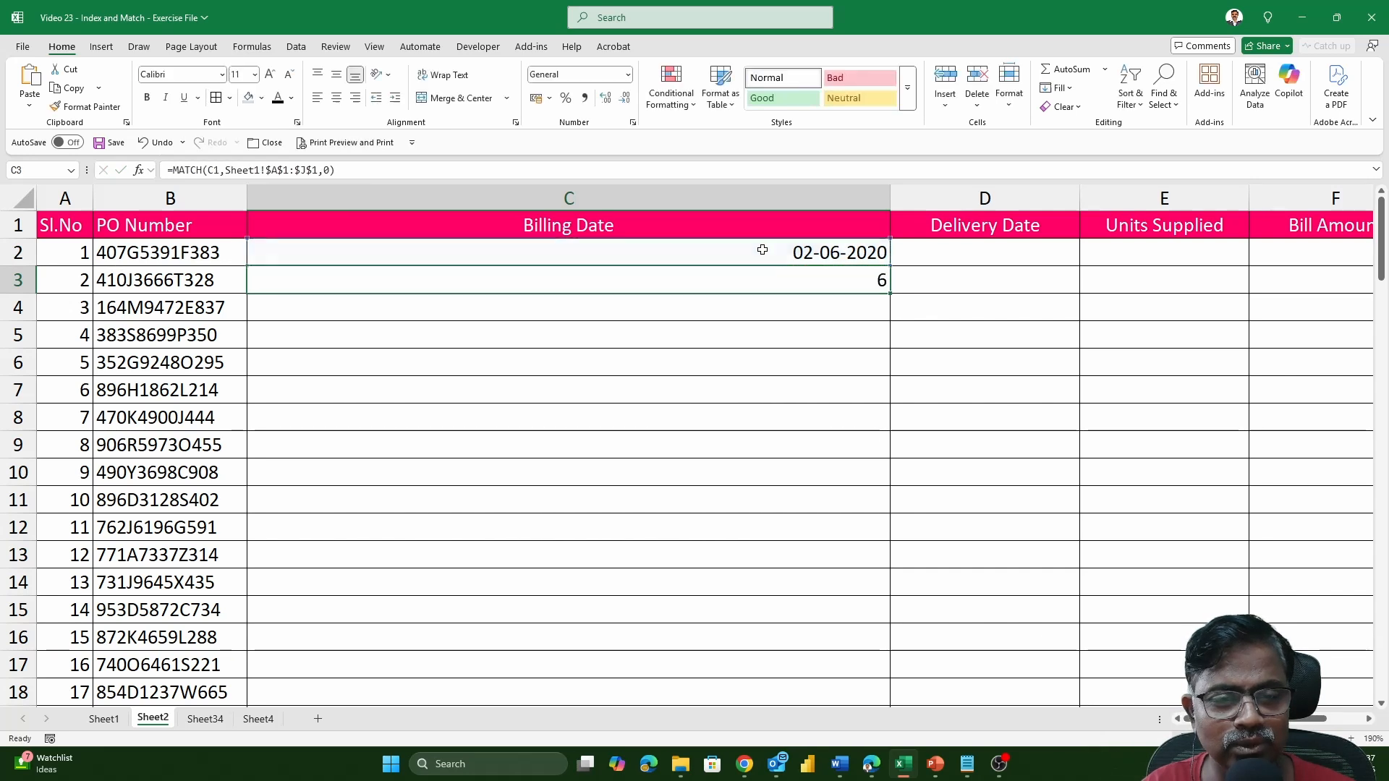
Replace the column number argument of C2's INDEX formula with the copied MATCH expression and clear the helper formula in C3.
click(762, 251)
double_click(768, 252)
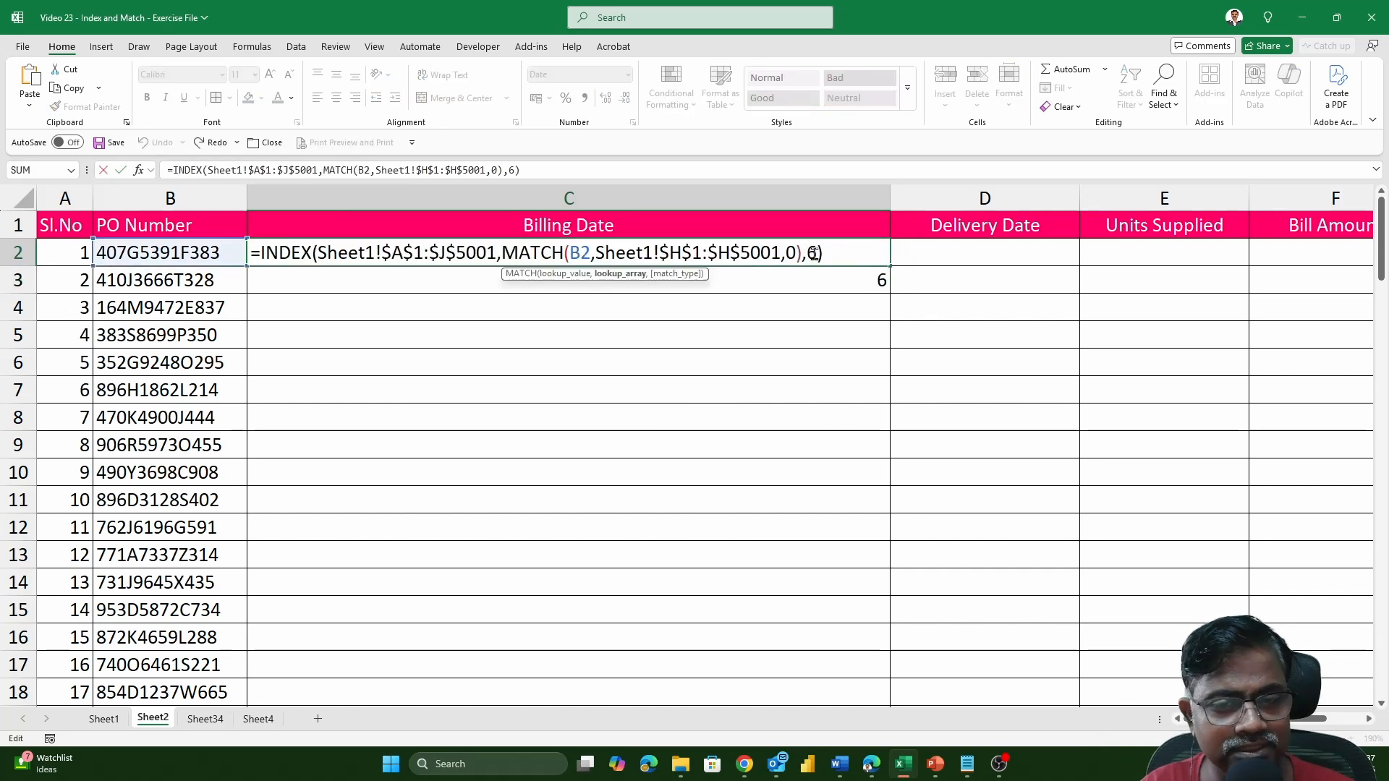
double_click(810, 253)
key(ctrl+v)
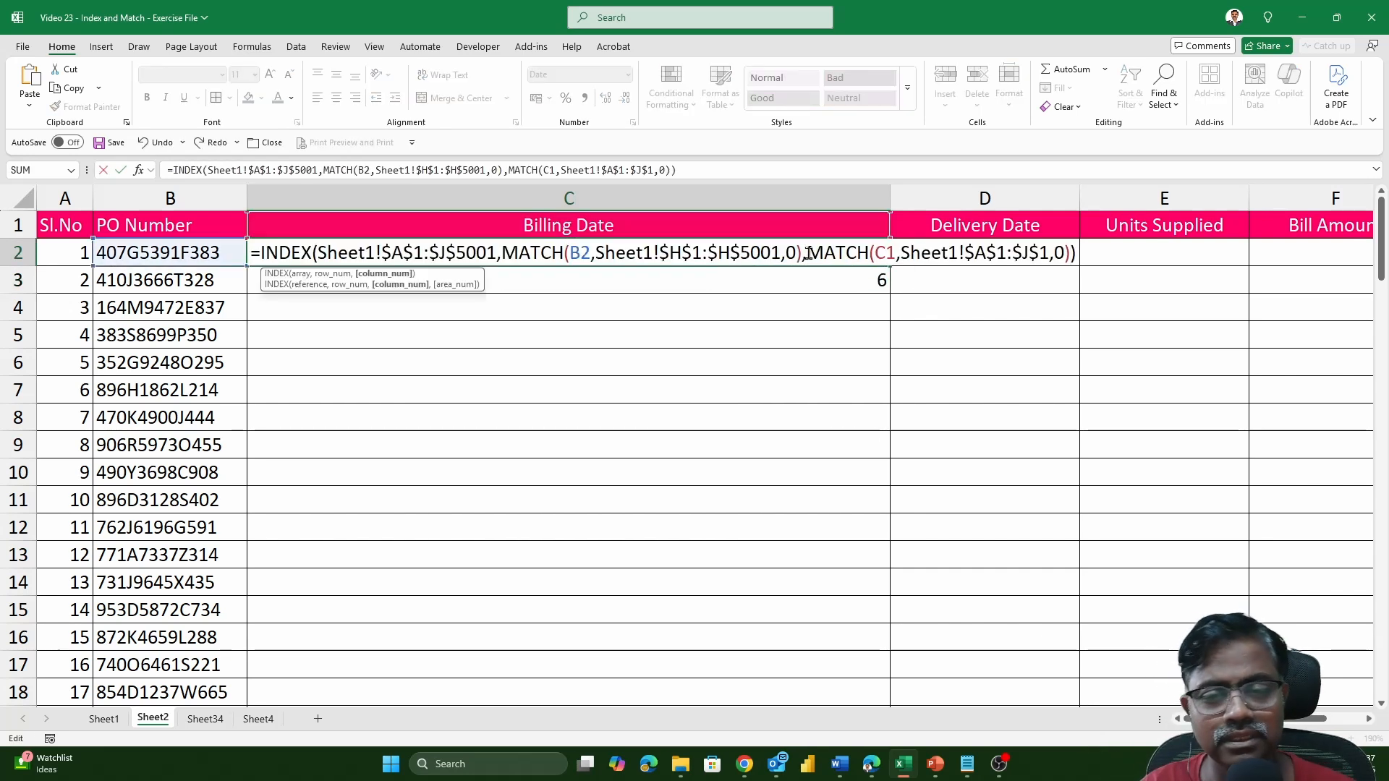
key(Return)
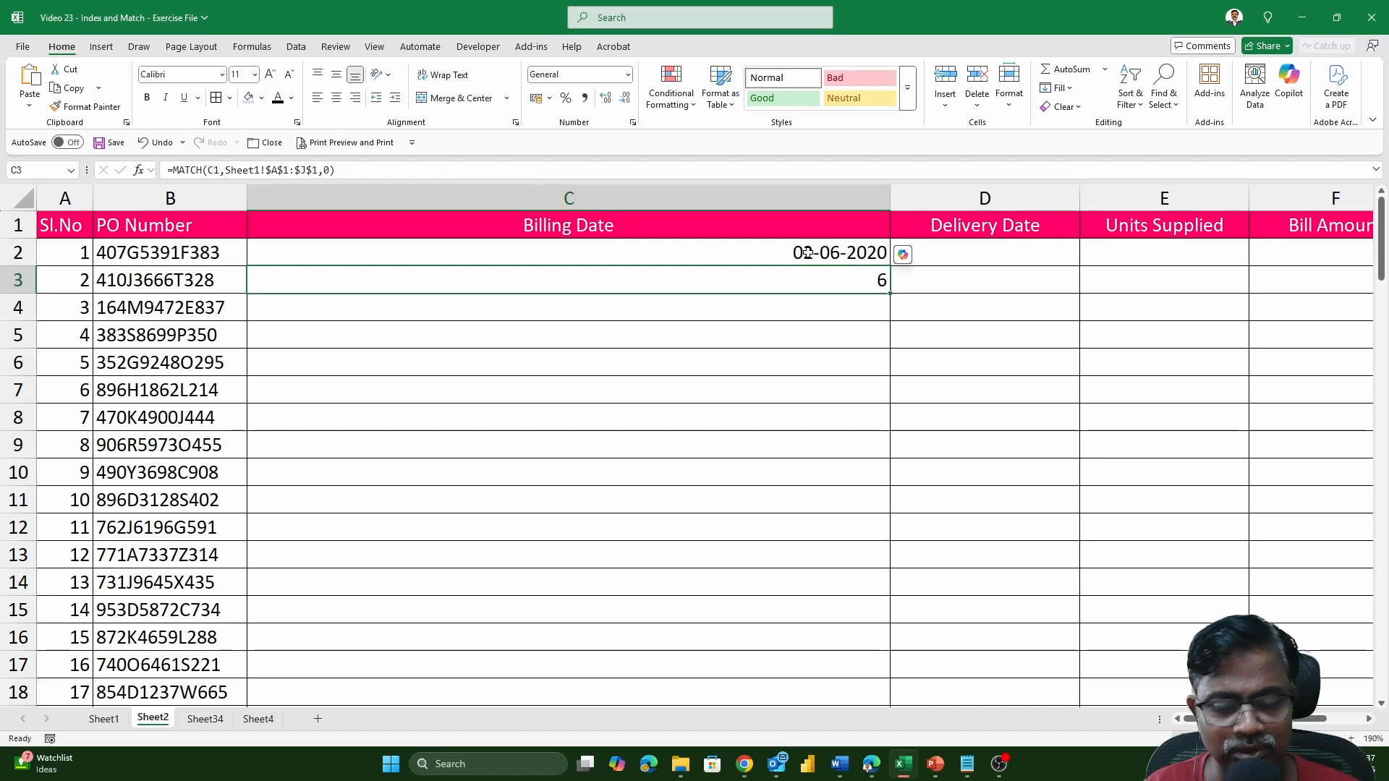
key(Delete)
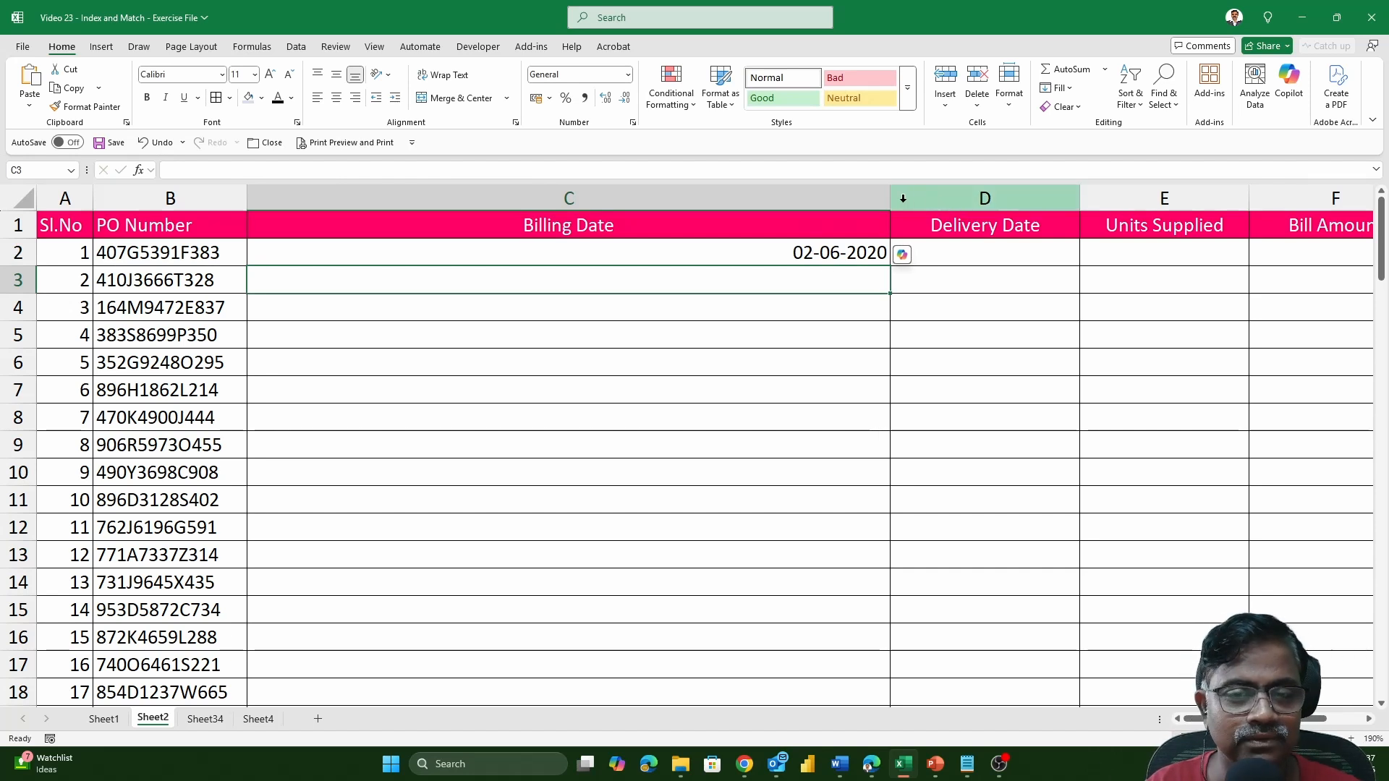
Widen the Billing Date column until C2's full formula nearly fits, and review the combined INDEX and MATCH formula.
drag(891, 198, 990, 206)
double_click(959, 253)
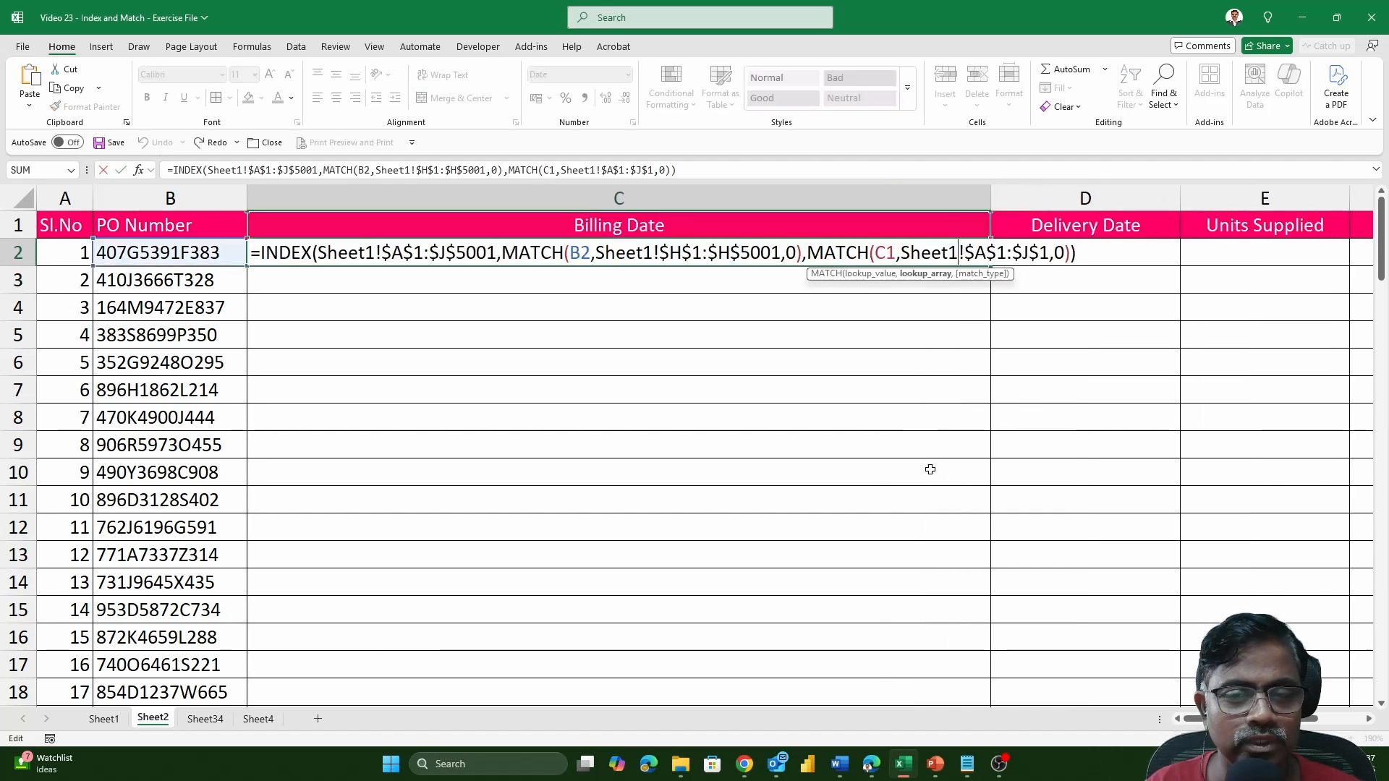
key(ctrl+Return)
drag(992, 199, 1228, 204)
double_click(1193, 254)
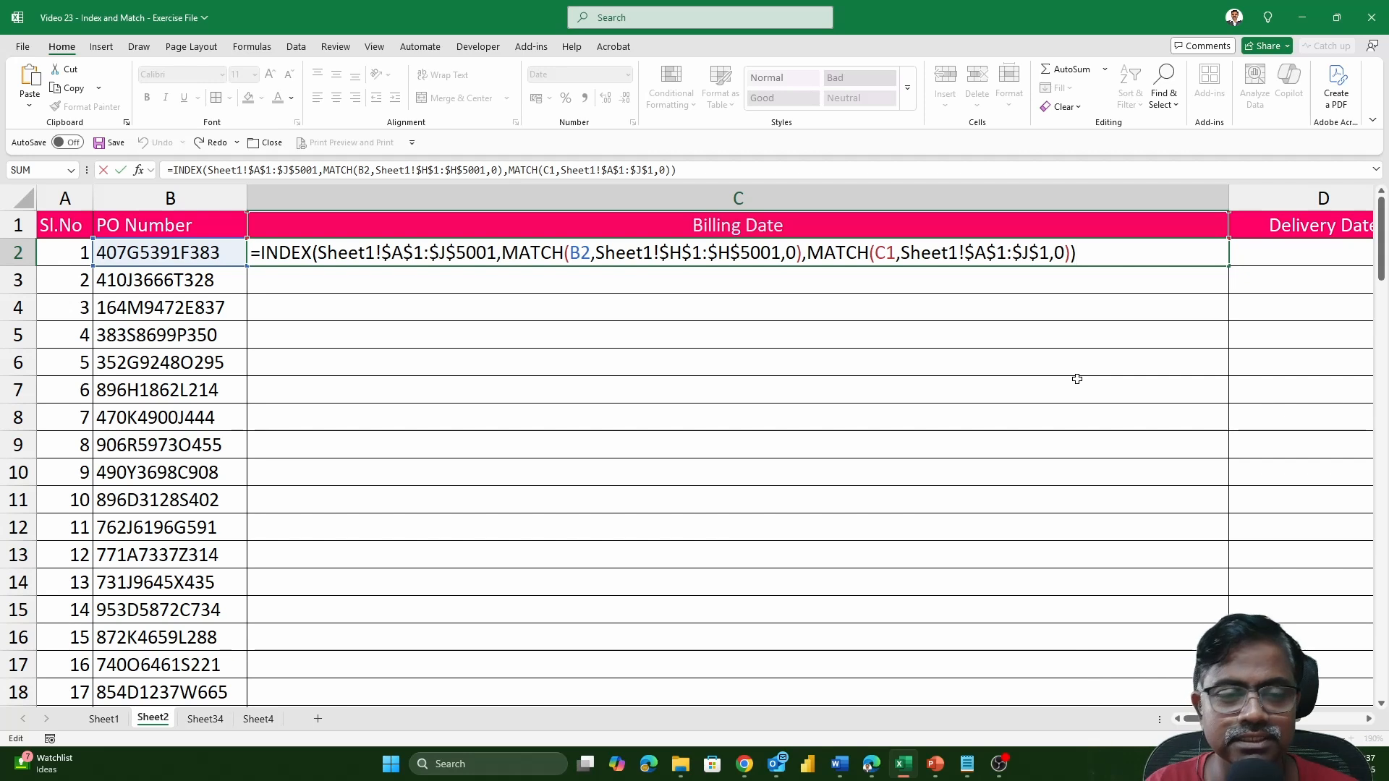
key(Return)
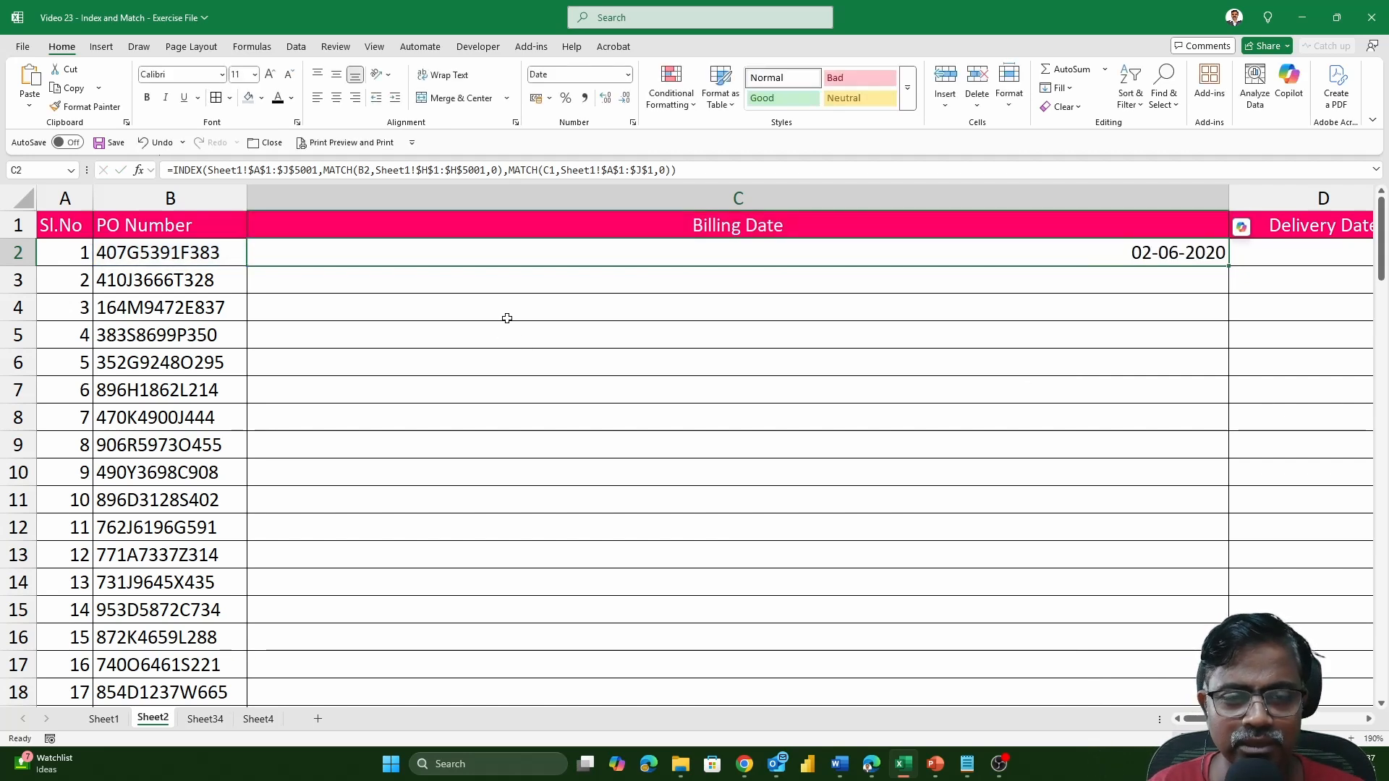
click(507, 307)
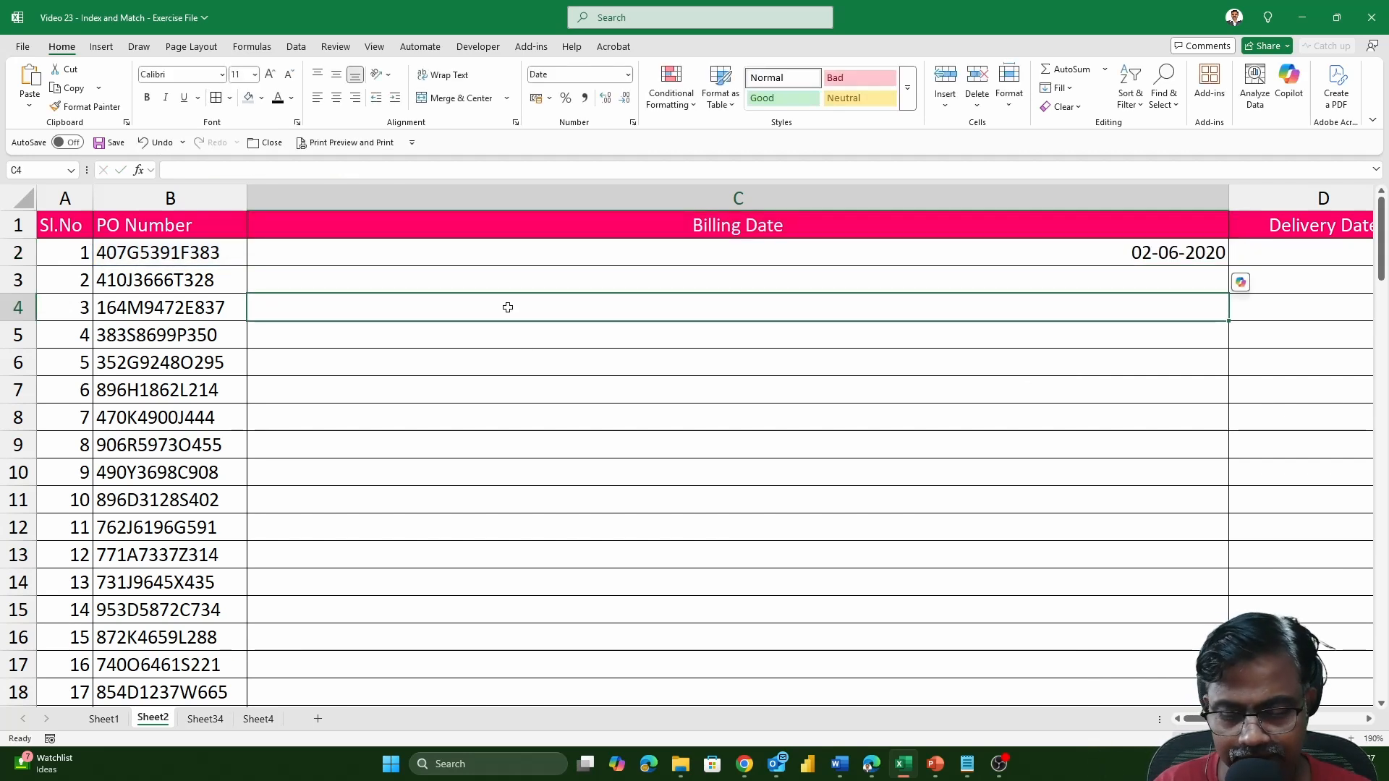
text(=INDEX)
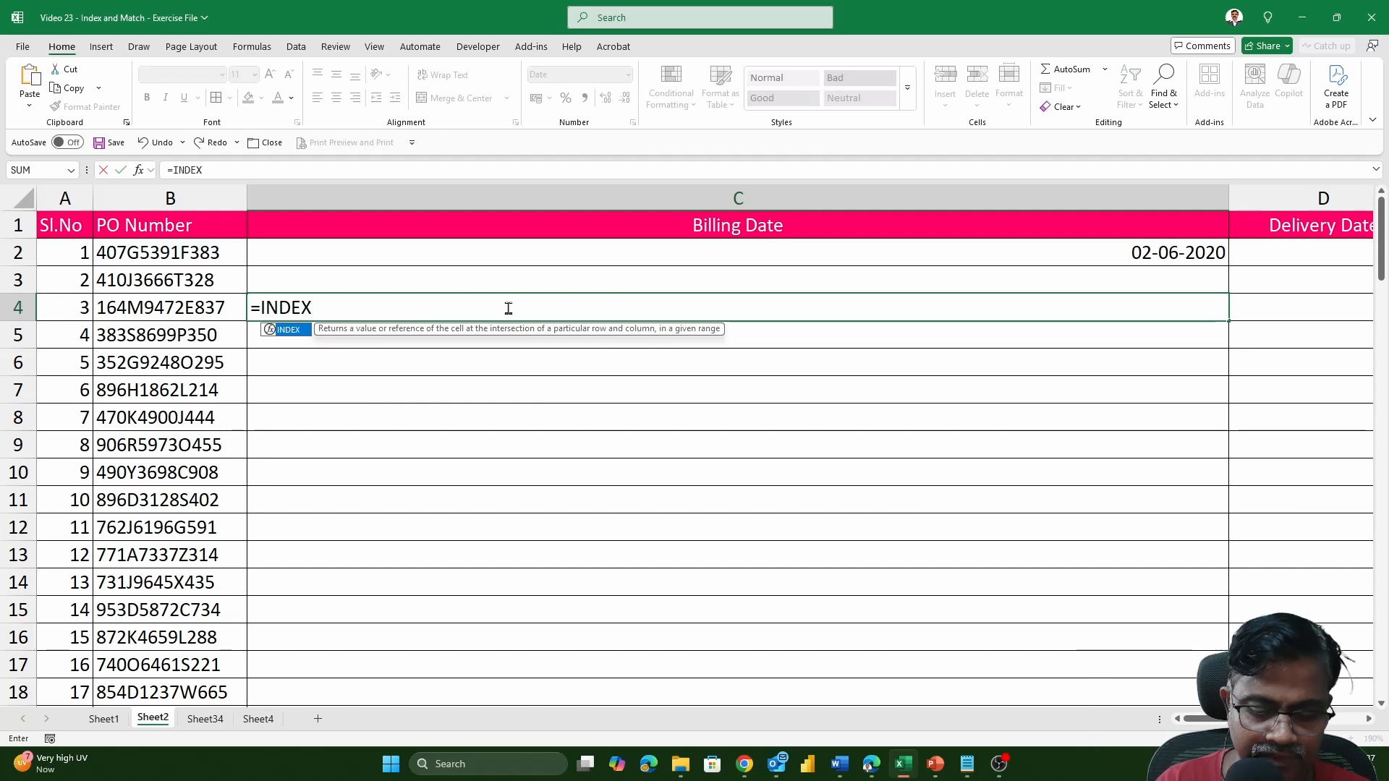
text((TAB)
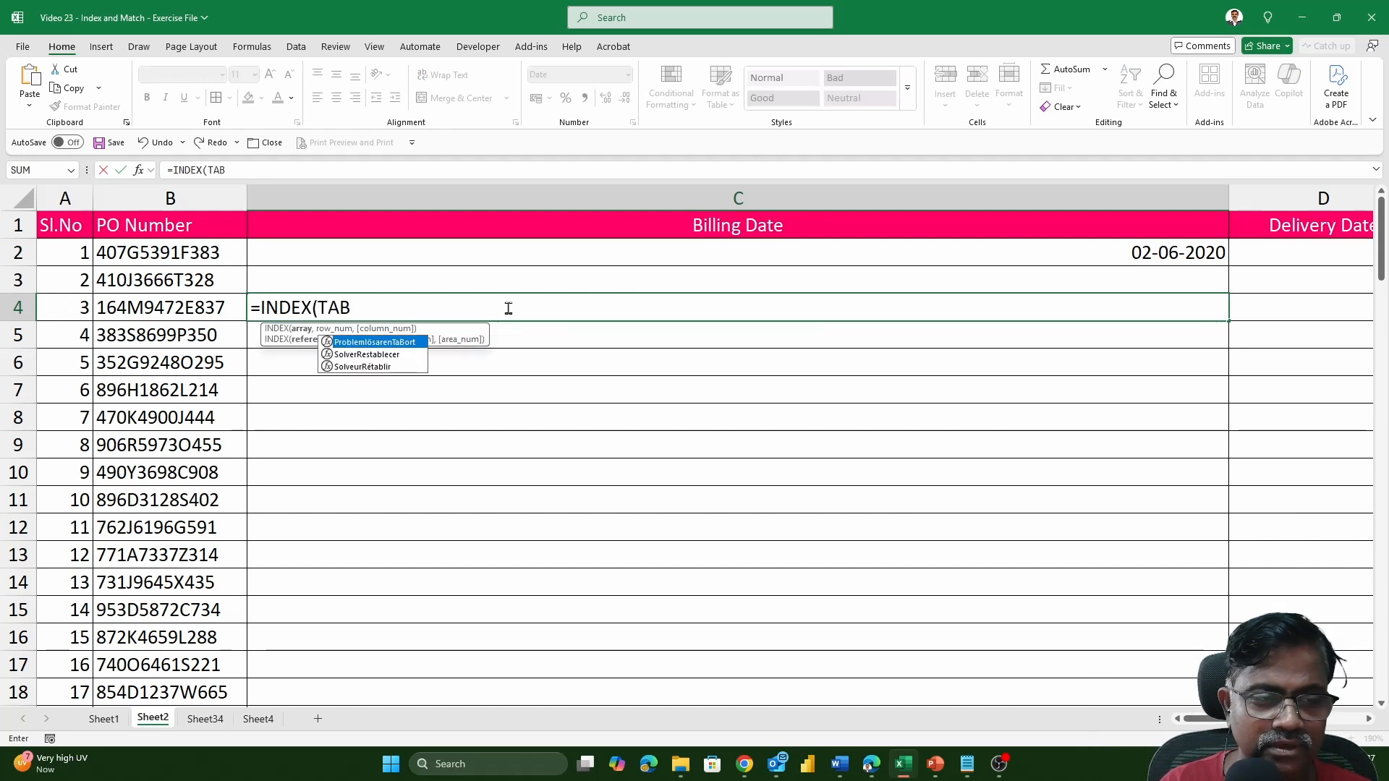
text(LE)
key(BackSpace)
key(BackSpace)
key(BackSpace)
key(Escape)
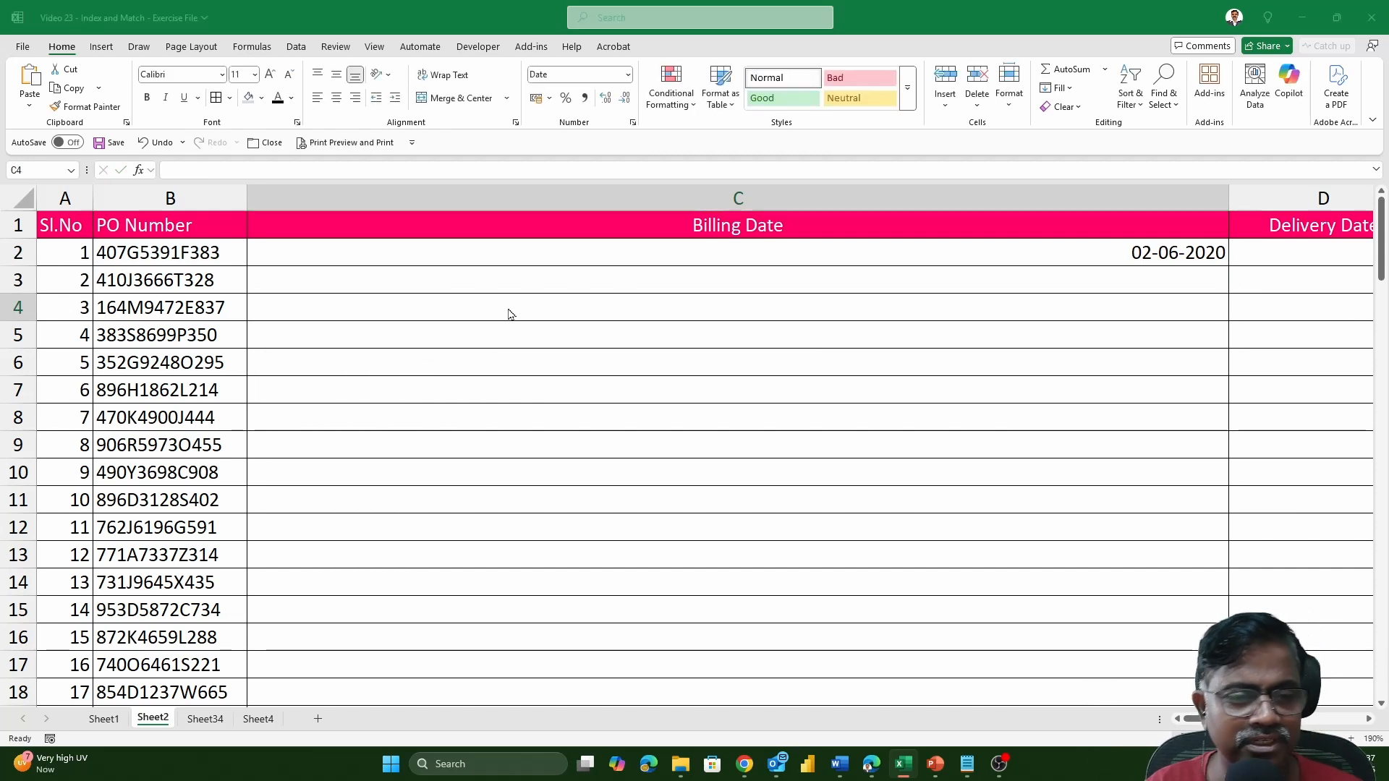
Switch to LOOKUP FORMULAS.txt in Notepad and delete the parenthesized explanations after ROW POSITION and COL POSITION in the INDEX syntax.
key(alt+Tab)
key(alt+Tab)
key(alt+Tab)
key(alt+Tab)
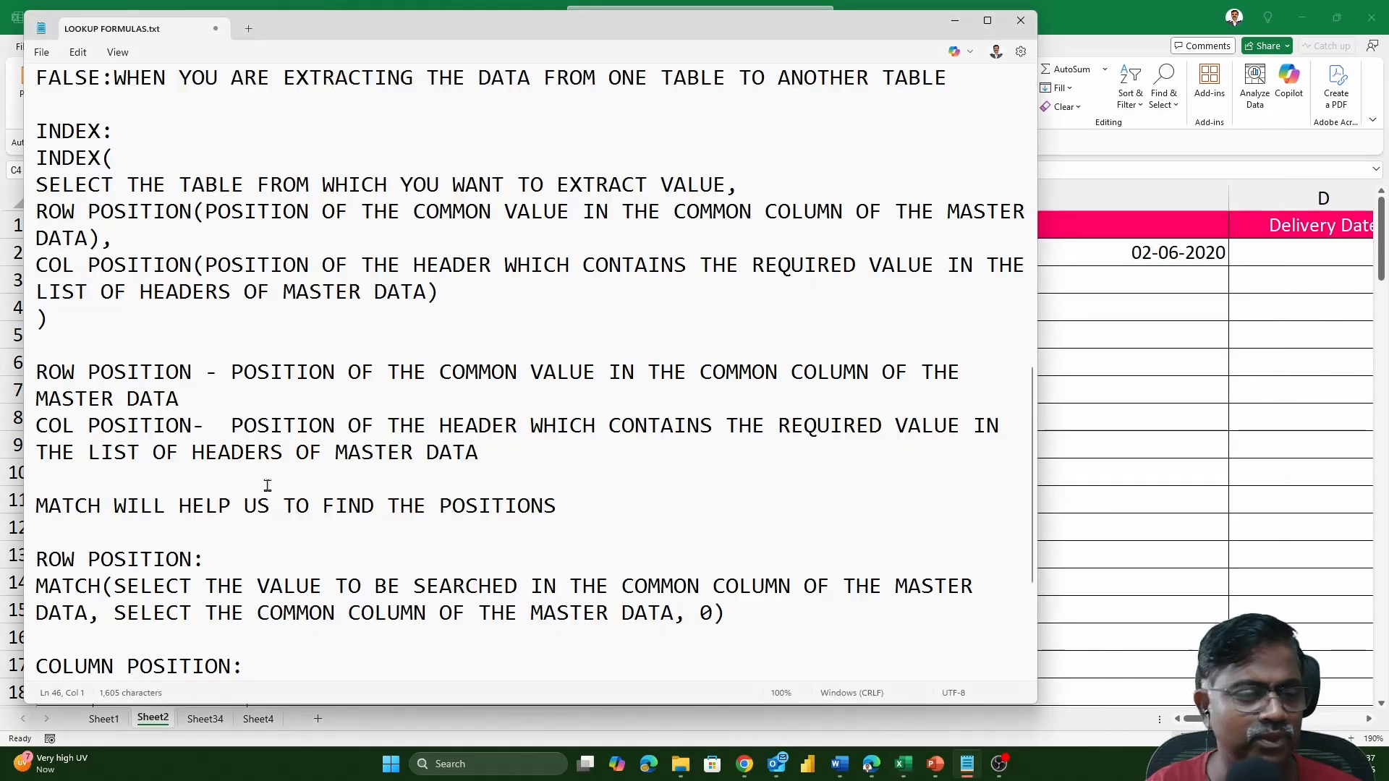
scroll(269, 425, up, 1)
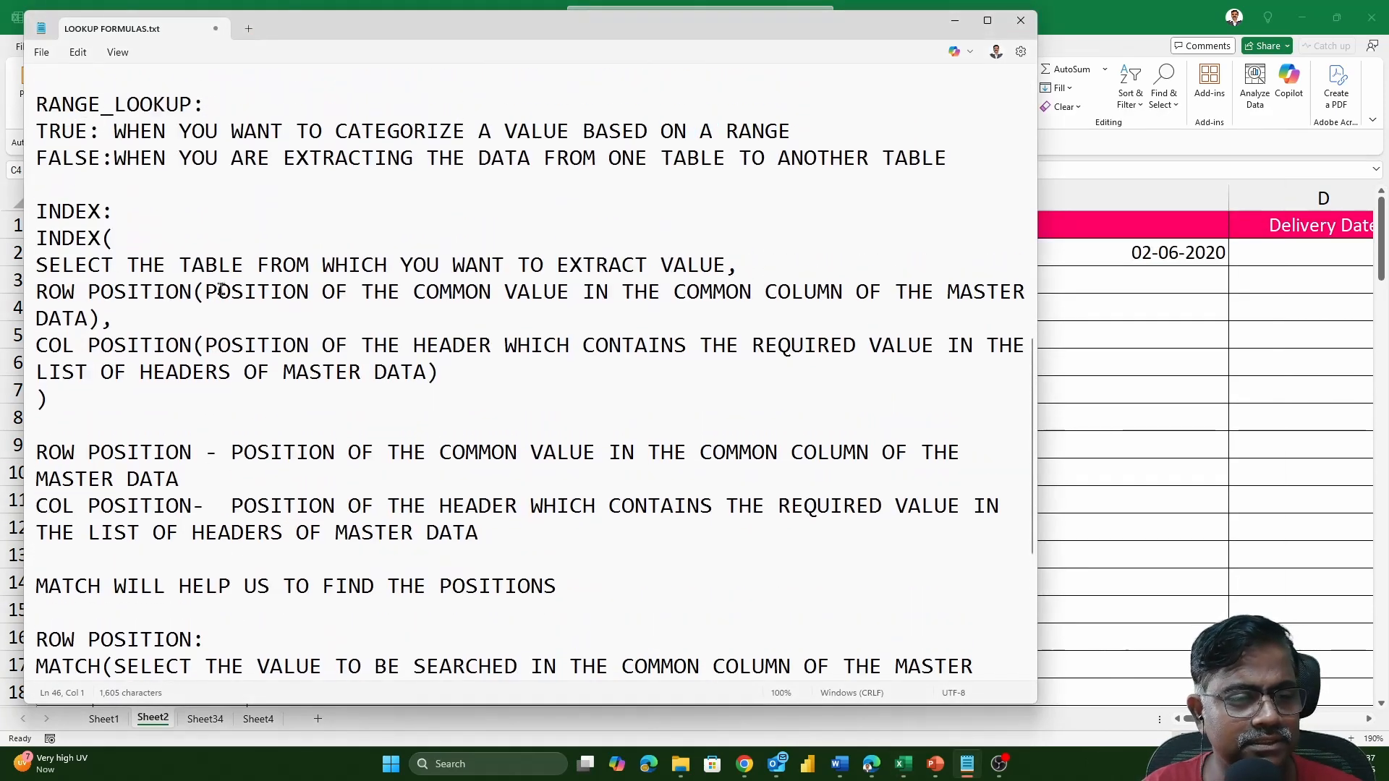
drag(194, 291, 96, 322)
key(Delete)
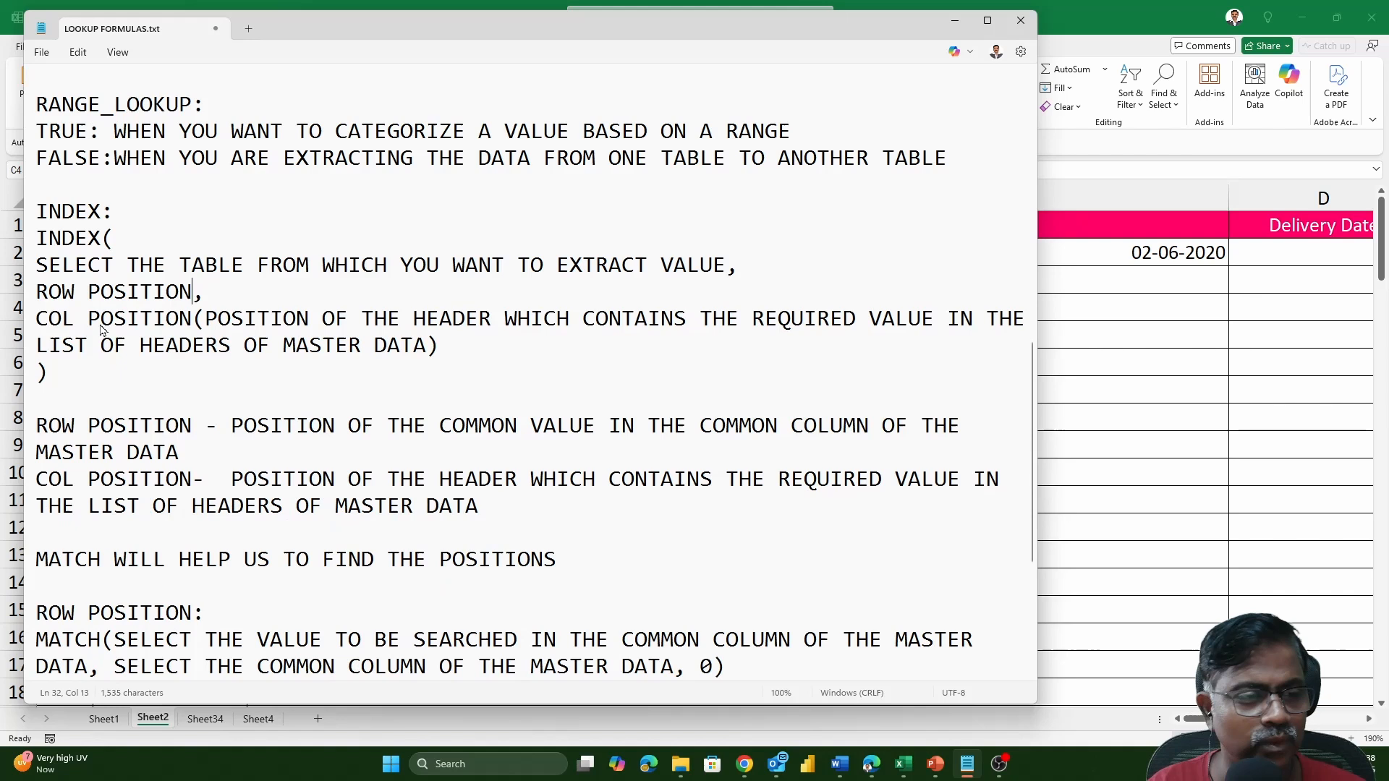
click(195, 320)
drag(197, 322, 440, 345)
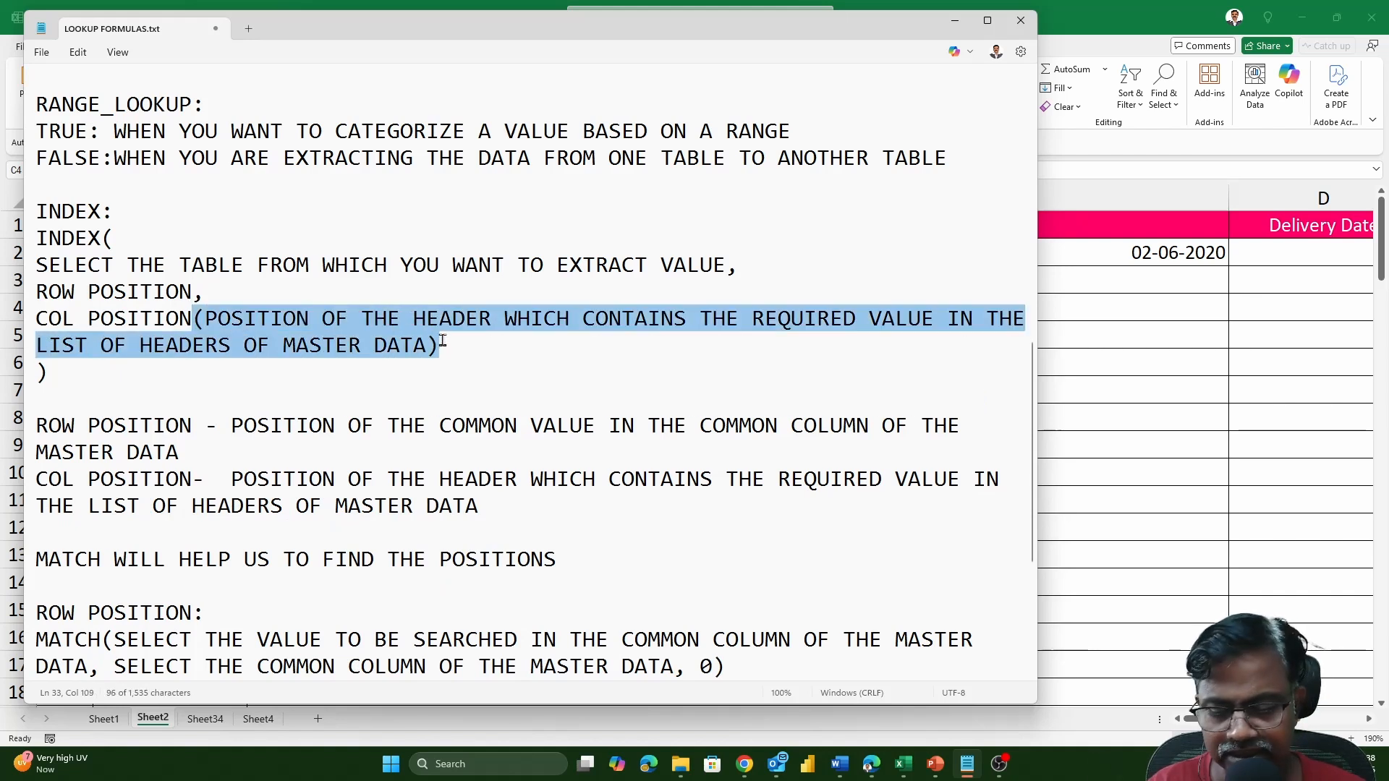
key(Delete)
Add "OF THE VALUE" after ROW POSITION and "OF THE VALUE TO BE EXTRACTED" after COL POSITION in the INDEX syntax.
text(OF THE VALUE)
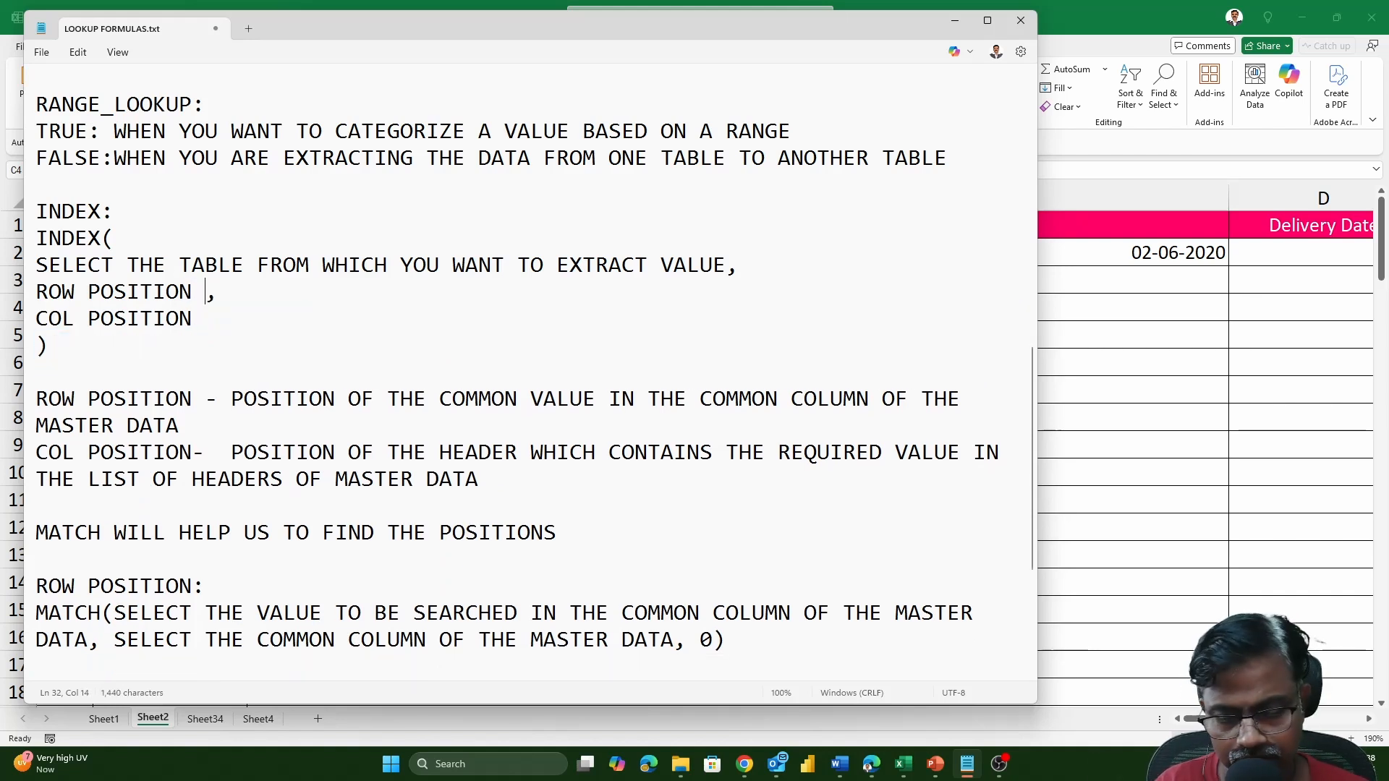
key(Down)
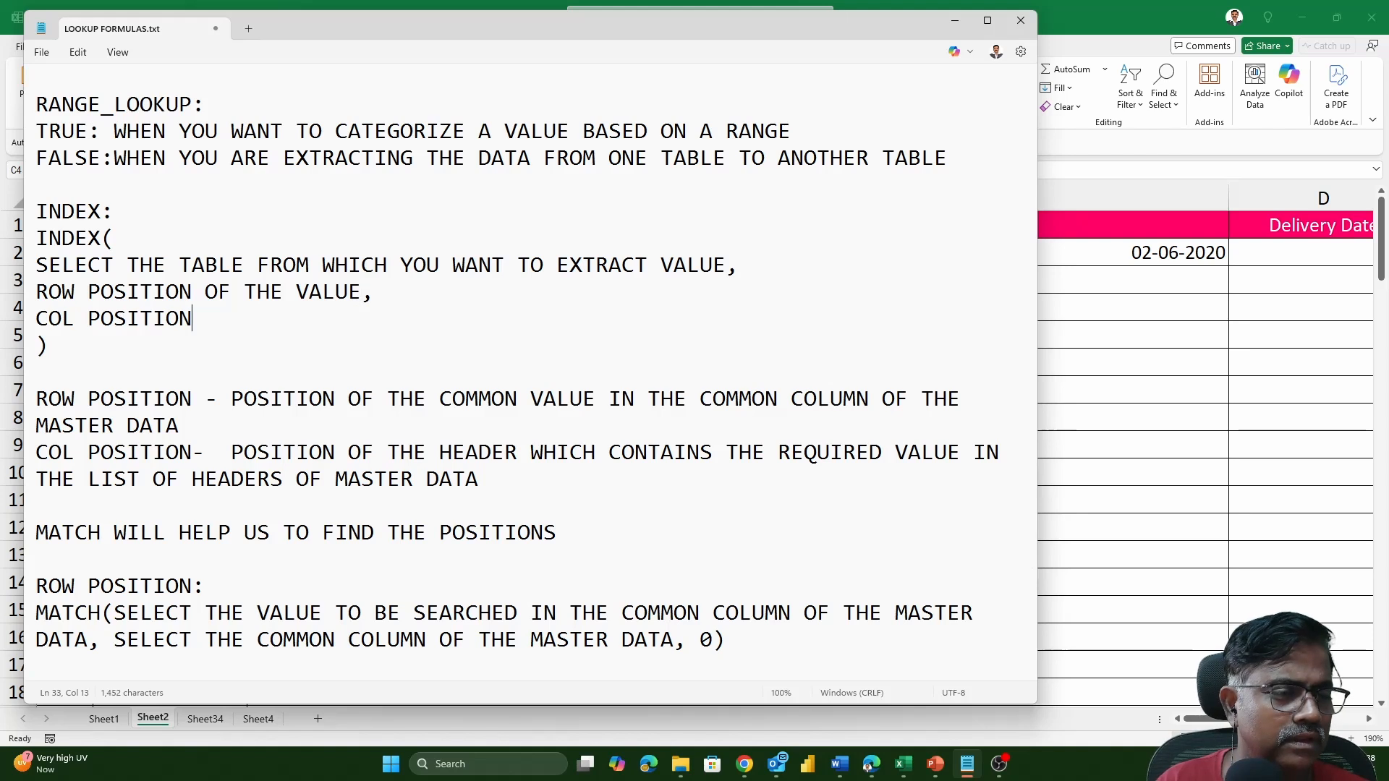
text(PF TEH)
key(BackSpace)
key(BackSpace)
key(BackSpace)
key(BackSpace)
key(BackSpace)
key(BackSpace)
text(OF)
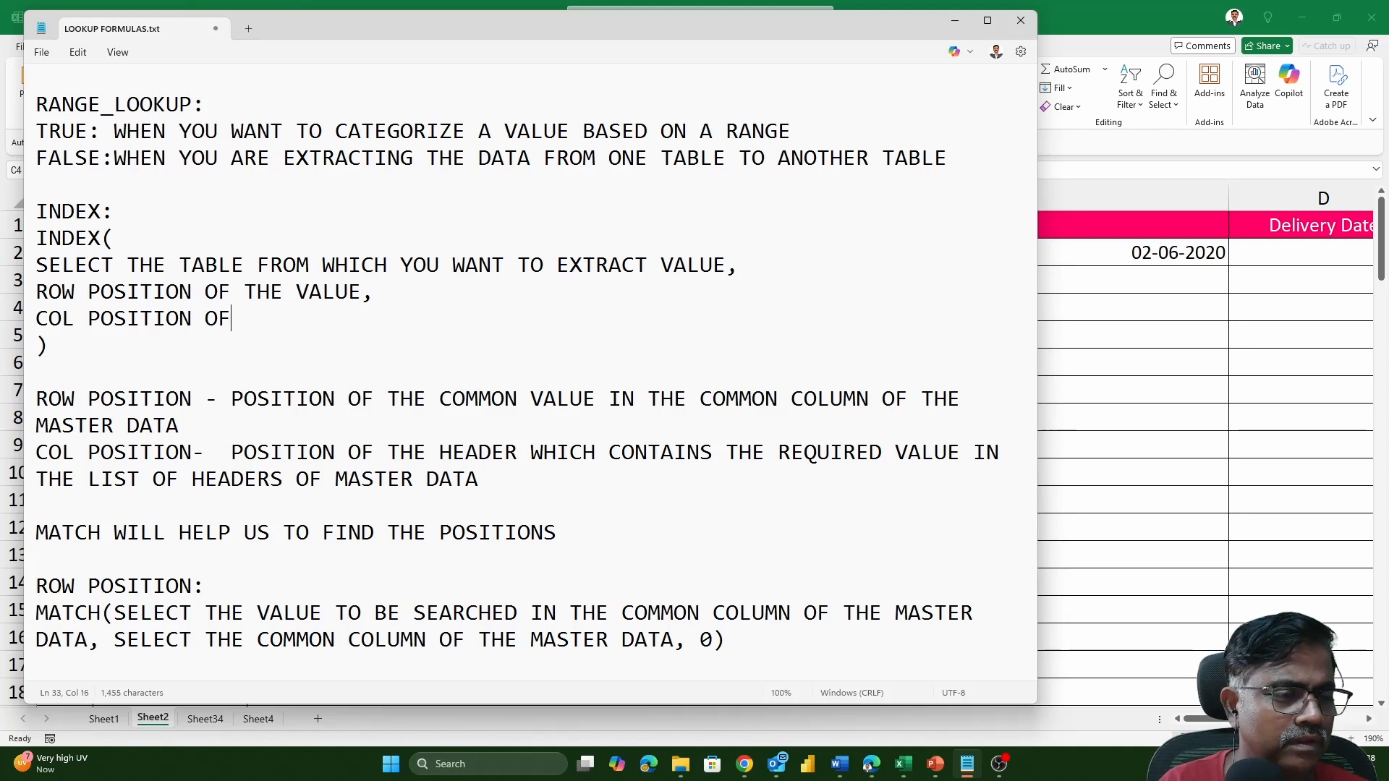
text( THE VALUE TO BE EXTRACTED)
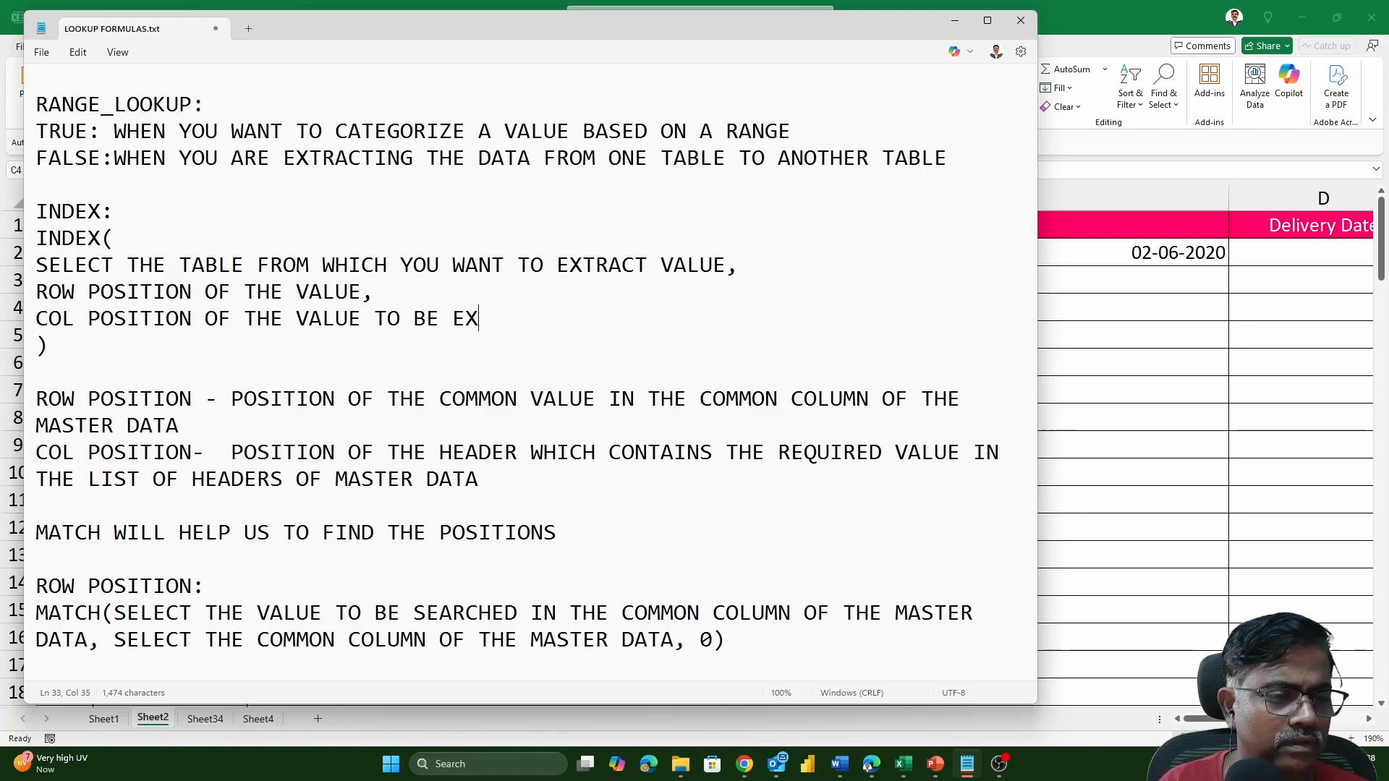
Add "TO BE EXTRACTED" after "ROW POSITION OF THE VALUE" in the INDEX syntax.
click(362, 291)
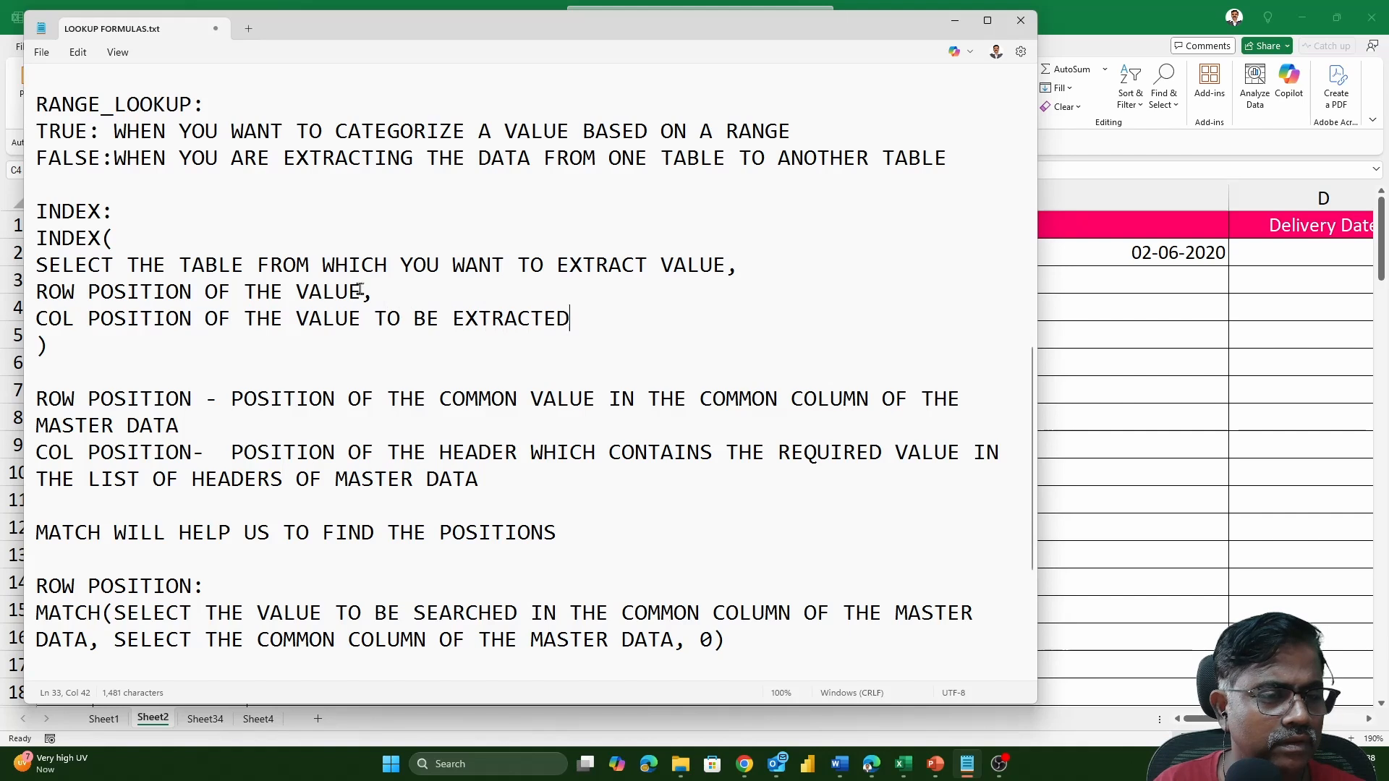
text(T)
key(BackSpace)
text(O BE EXTRACT)
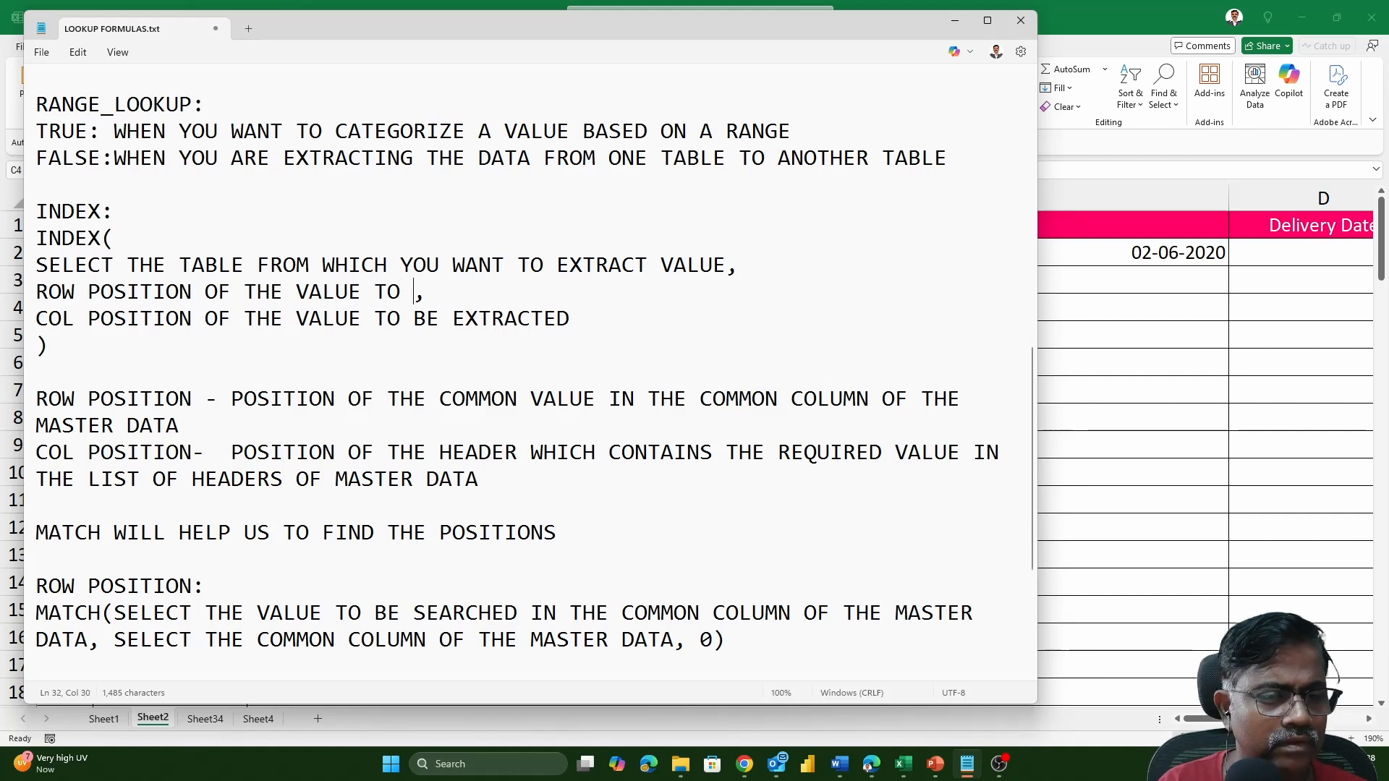
text(ED)
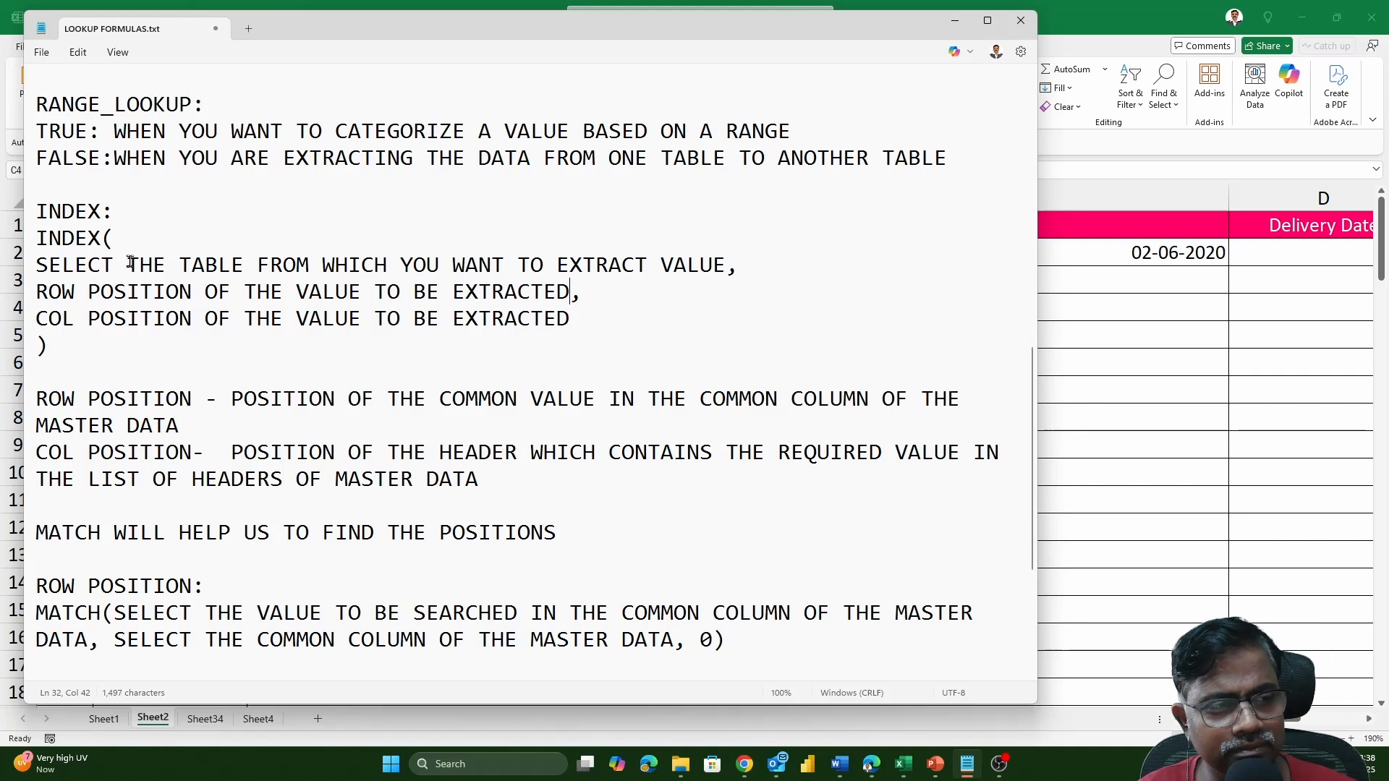
Insert the word "ENTIRE" before "TABLE" in the first argument line of the INDEX syntax.
scroll(108, 269, down, 3)
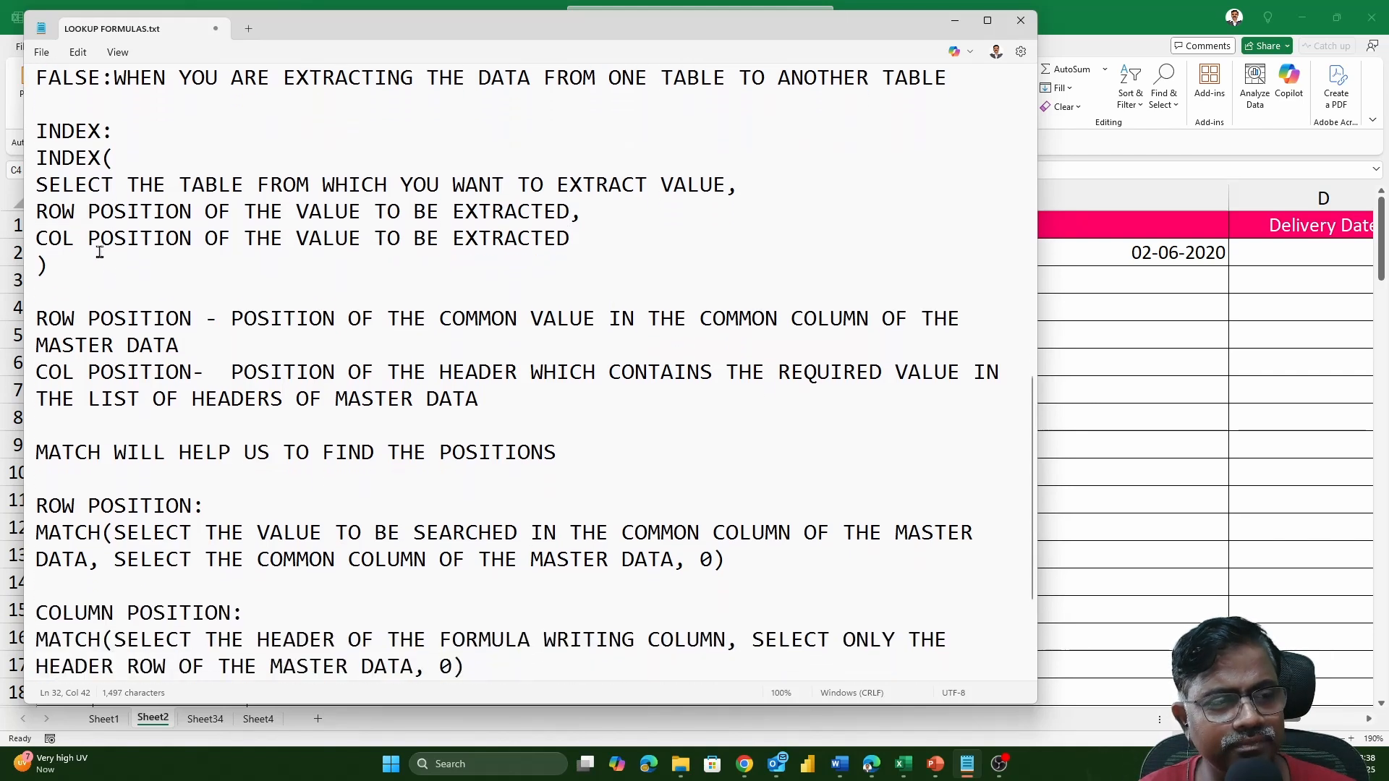
drag(36, 186, 480, 188)
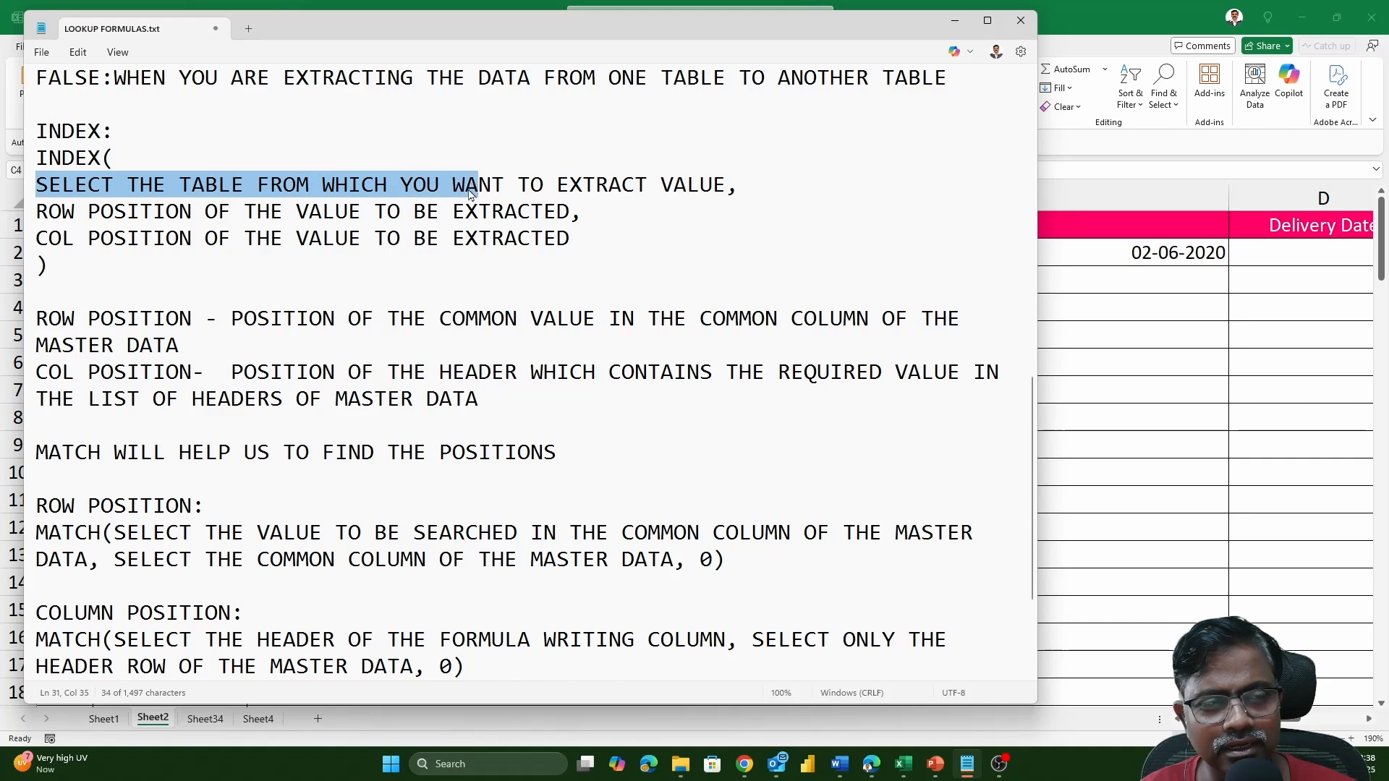
click(179, 185)
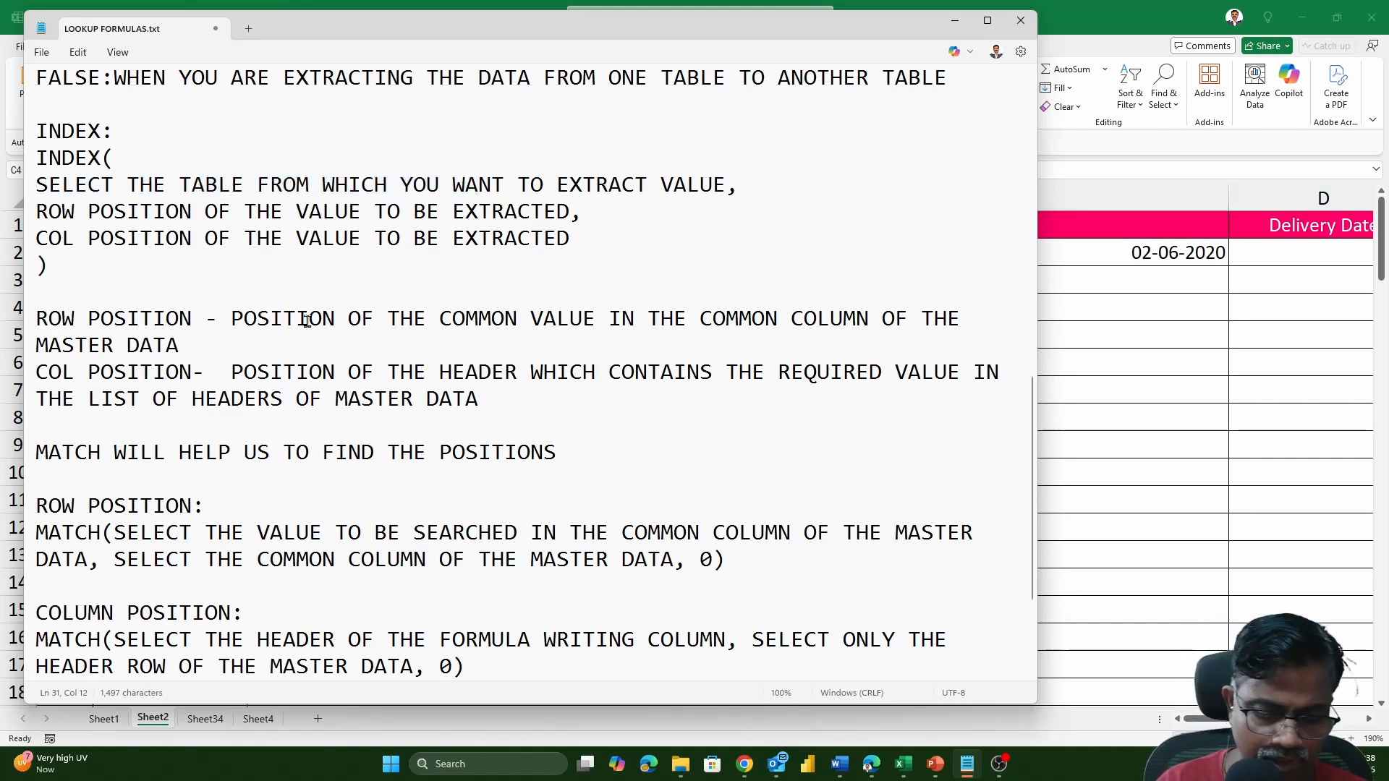
text(ENTIRE)
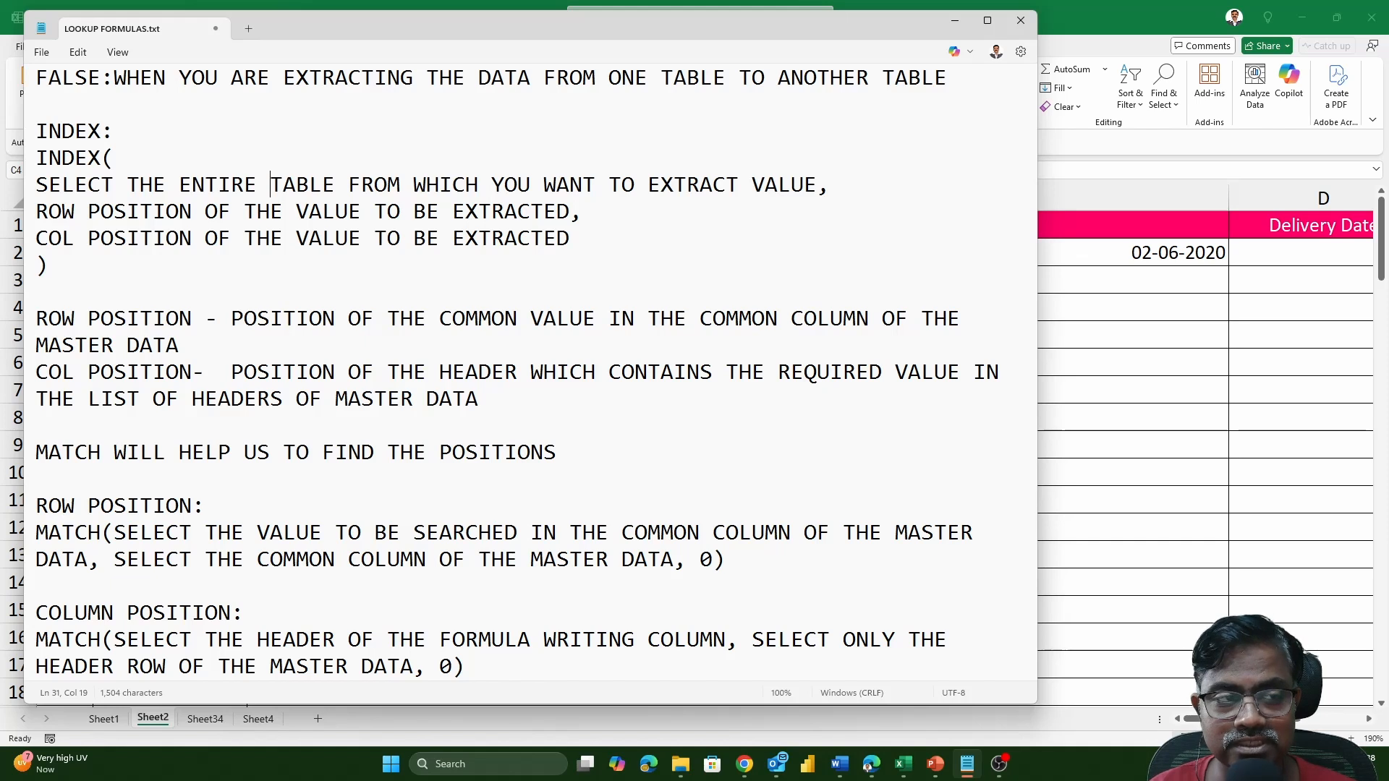
Review the notes on the INDEX row position argument and the MATCH syntax for the row and column positions.
drag(35, 212, 571, 217)
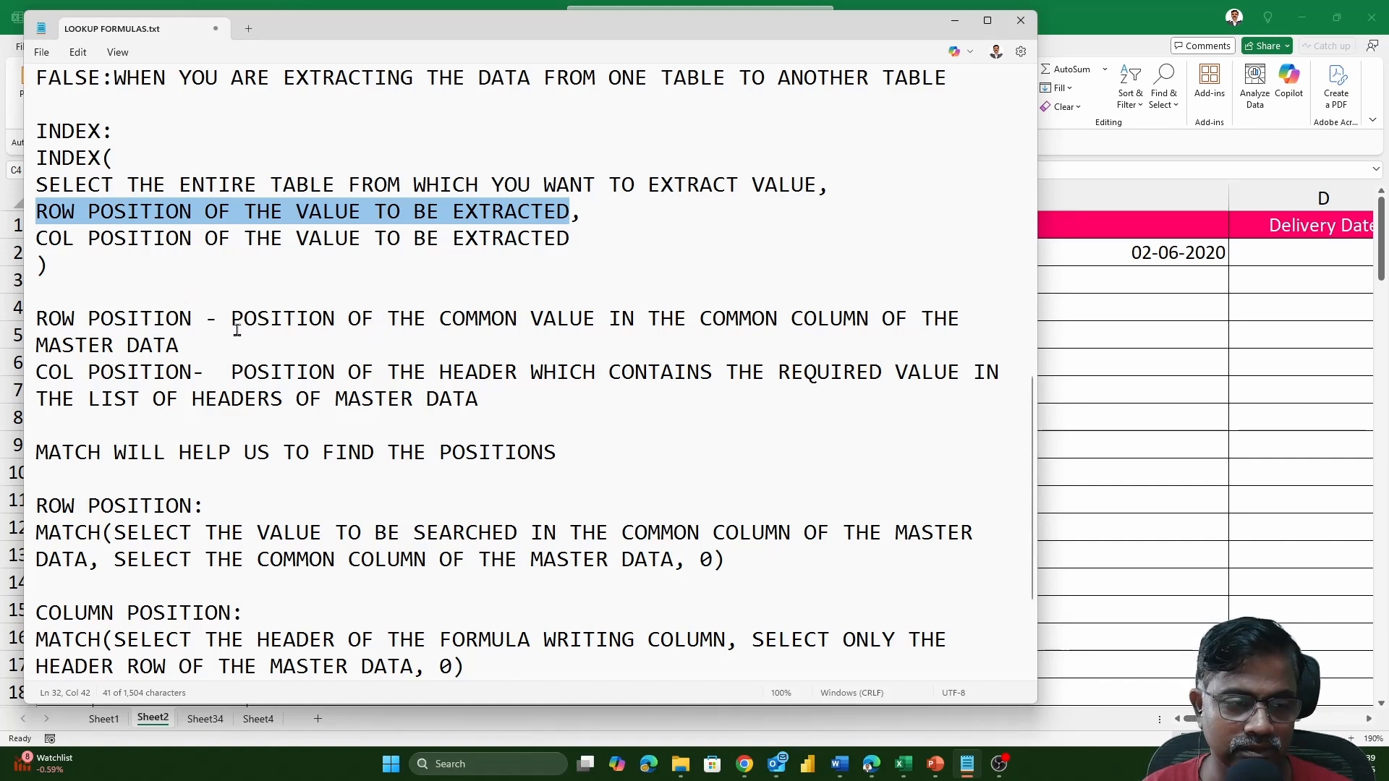
drag(231, 318, 265, 350)
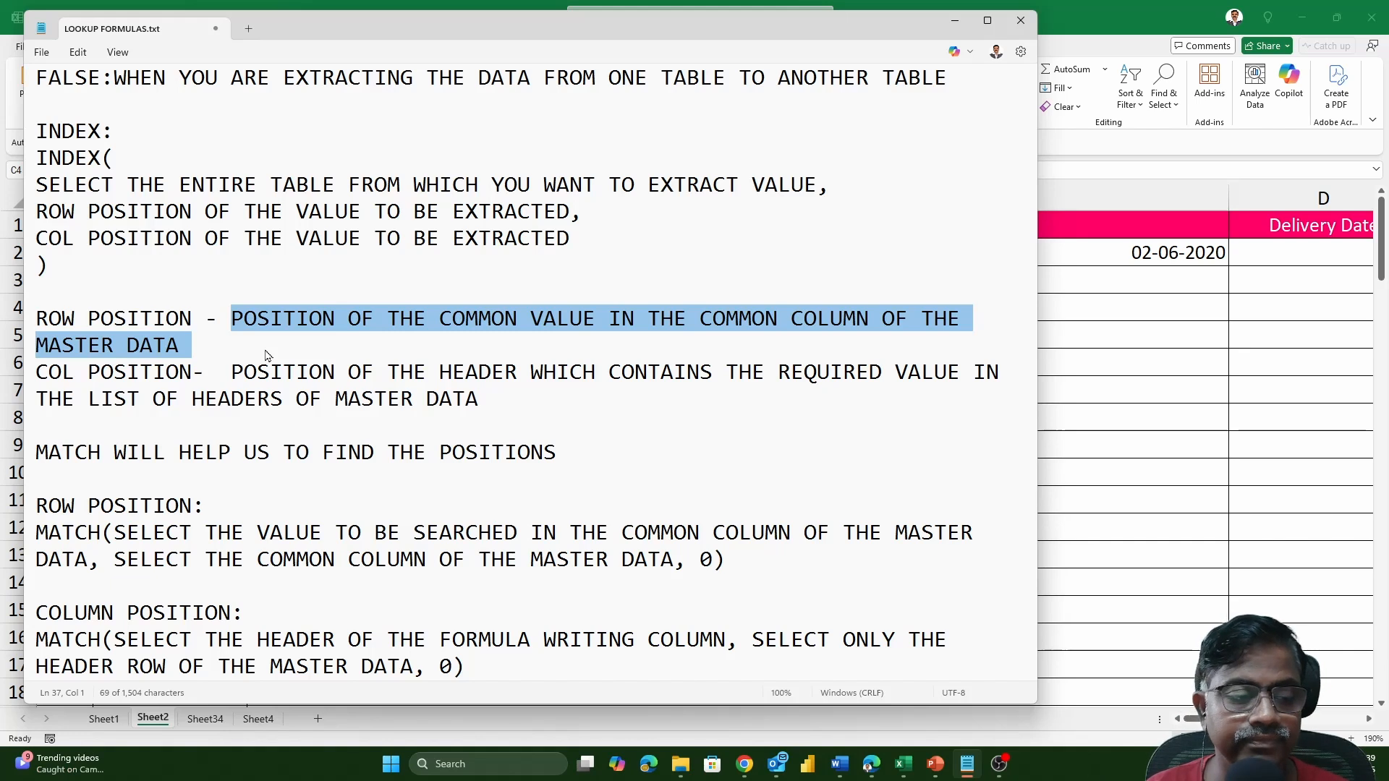
scroll(267, 354, down, 2)
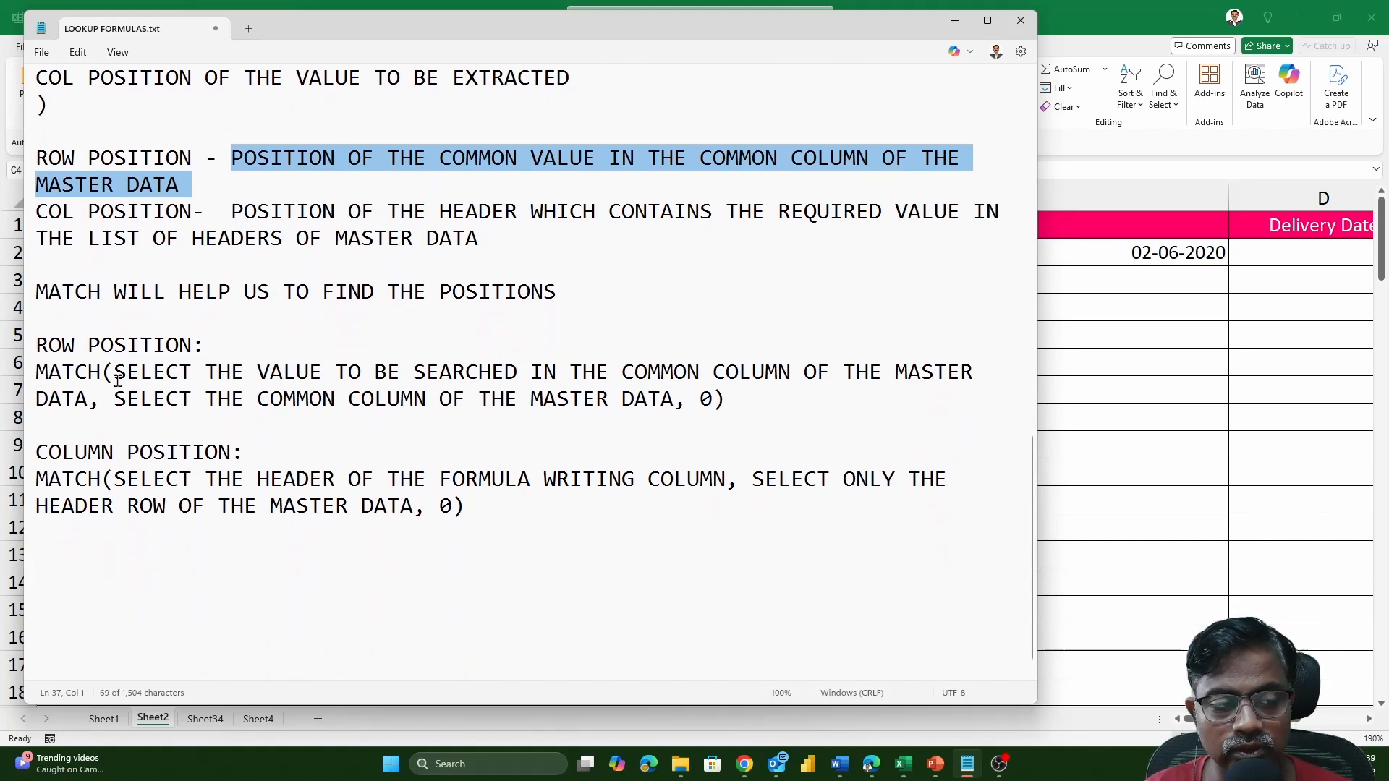
click(118, 378)
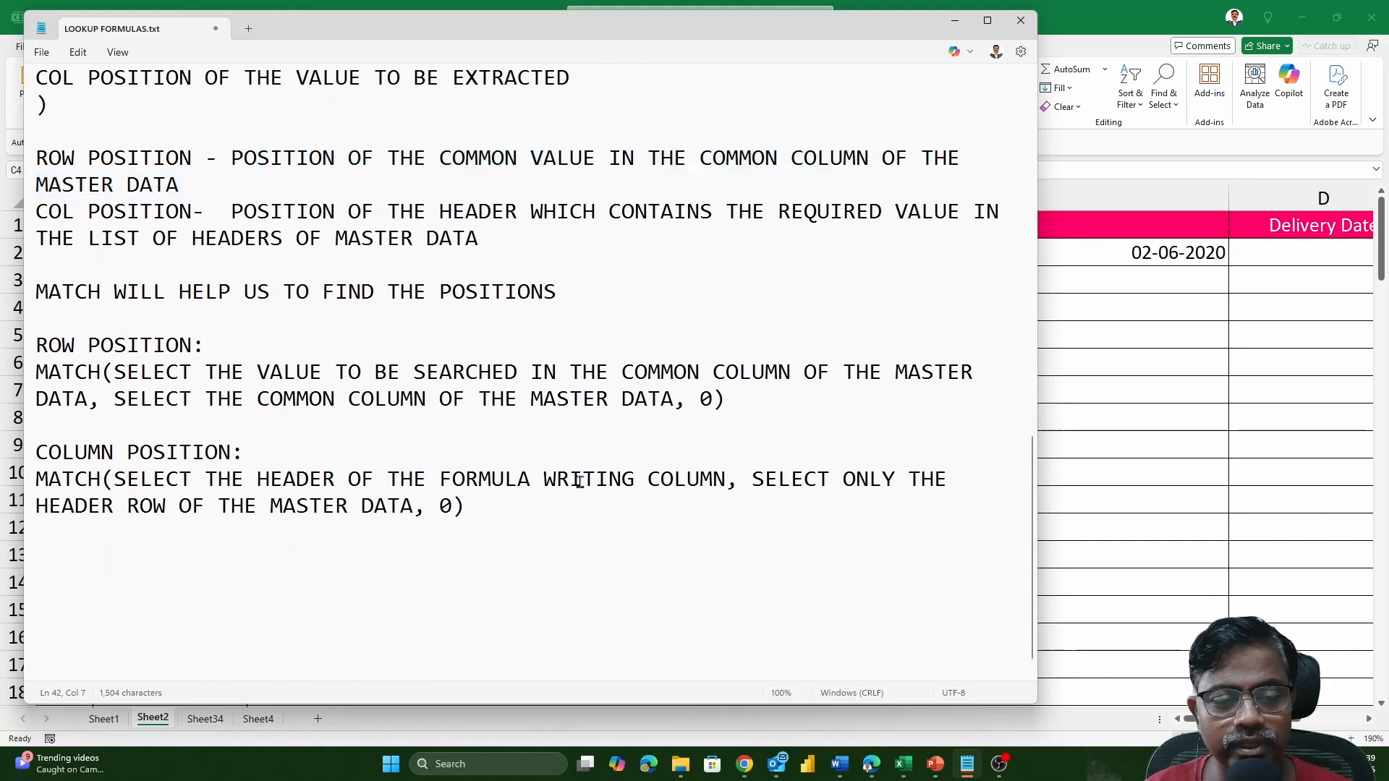
drag(126, 373, 966, 376)
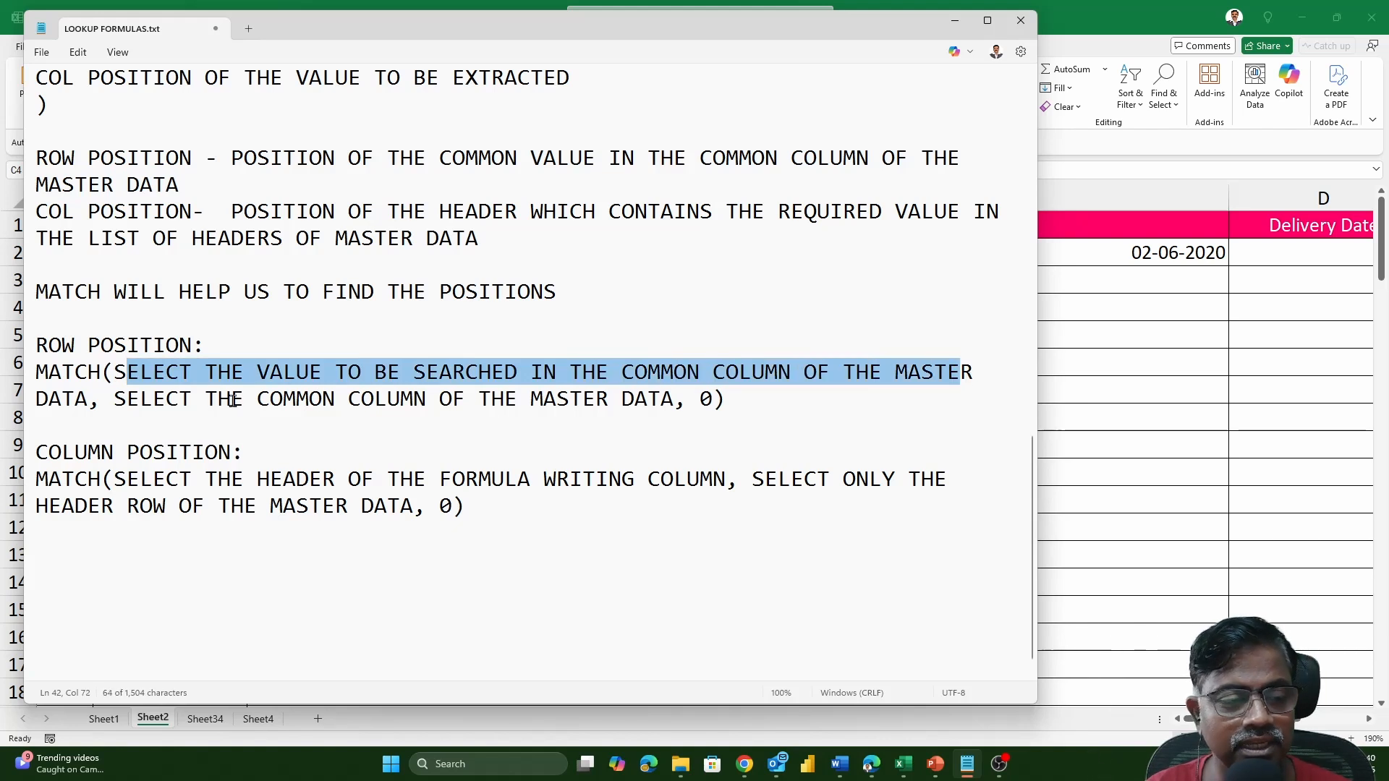
drag(116, 398, 666, 401)
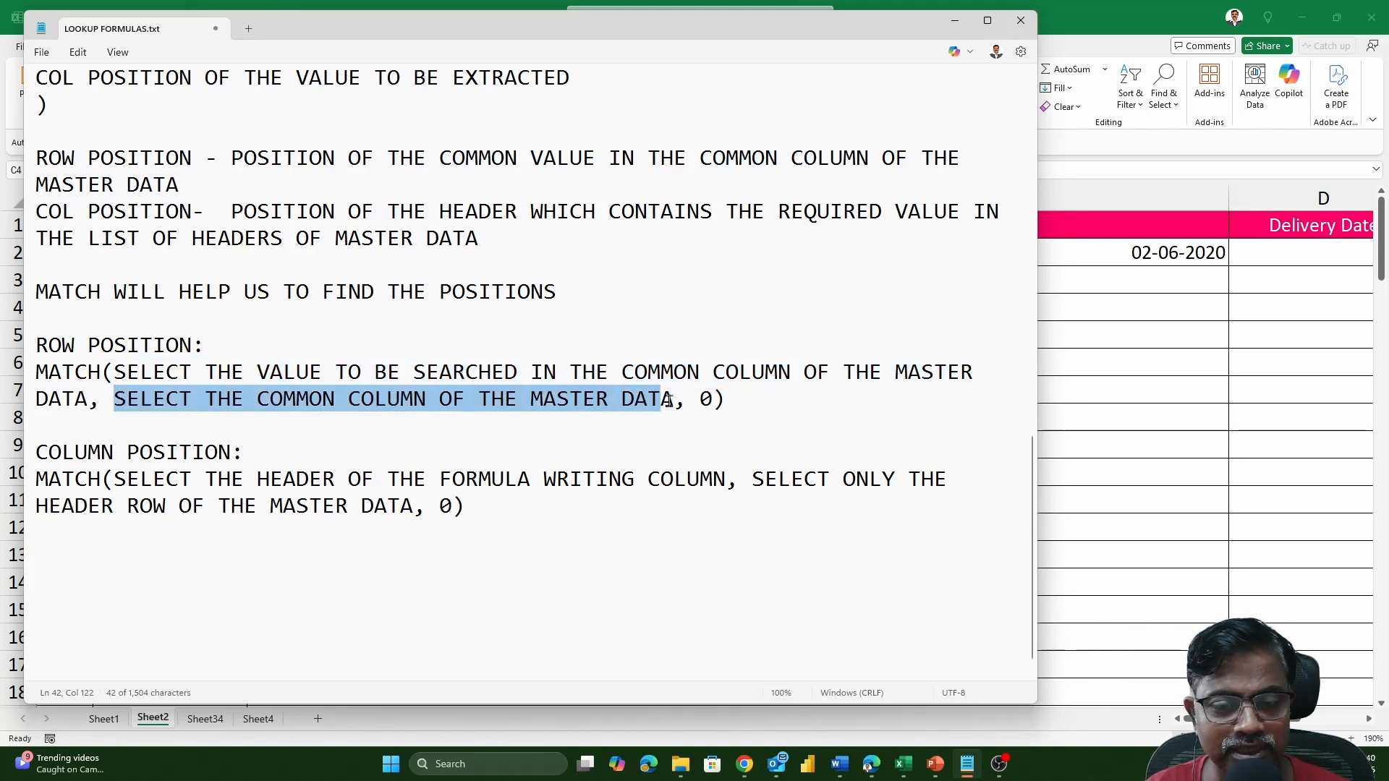
double_click(706, 400)
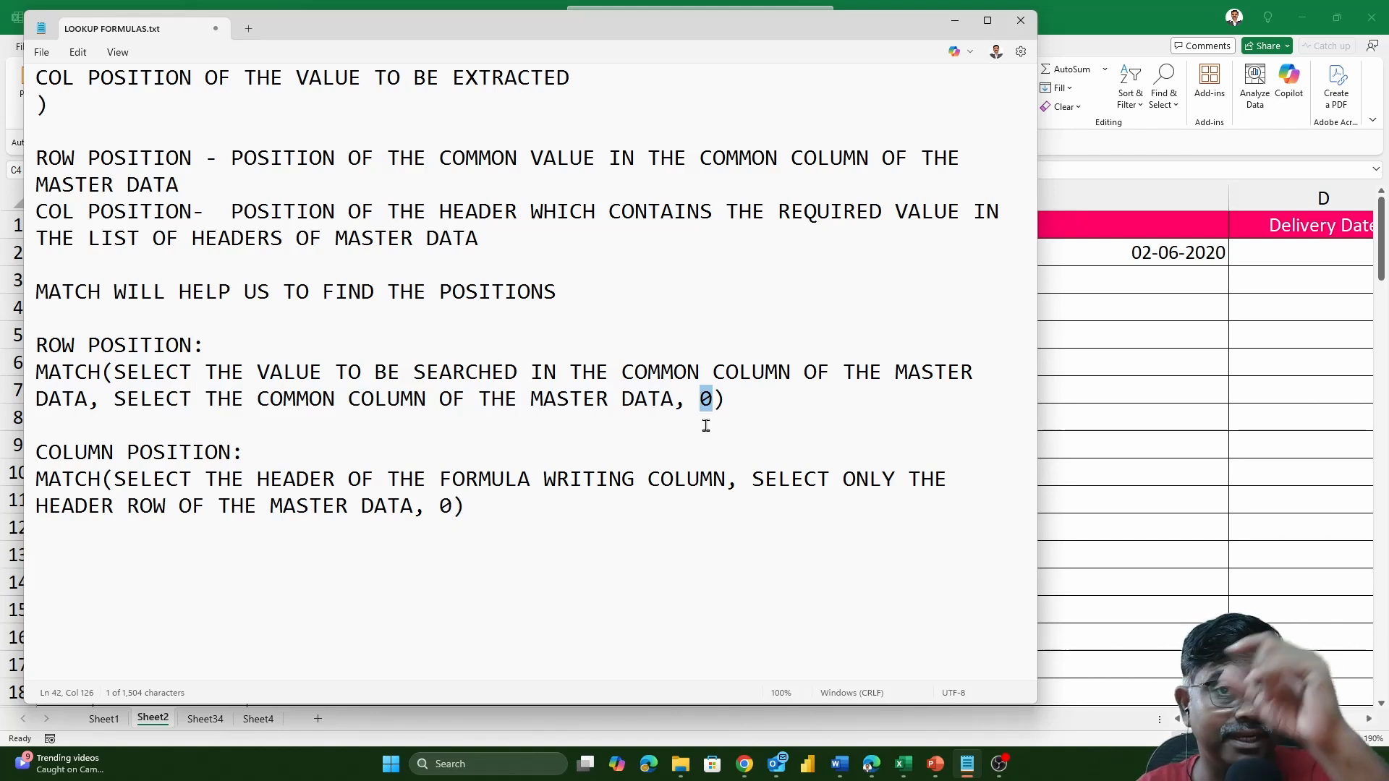
drag(126, 483, 727, 483)
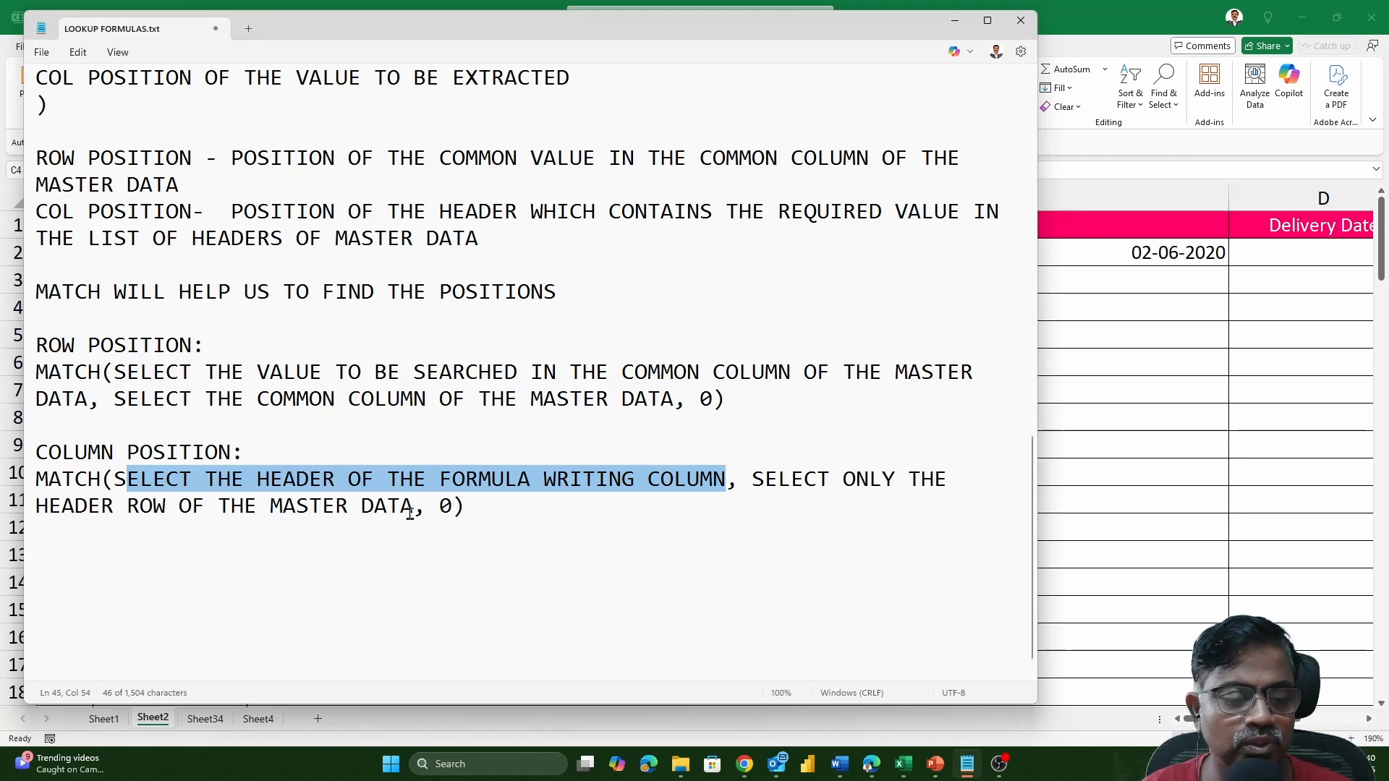
click(519, 520)
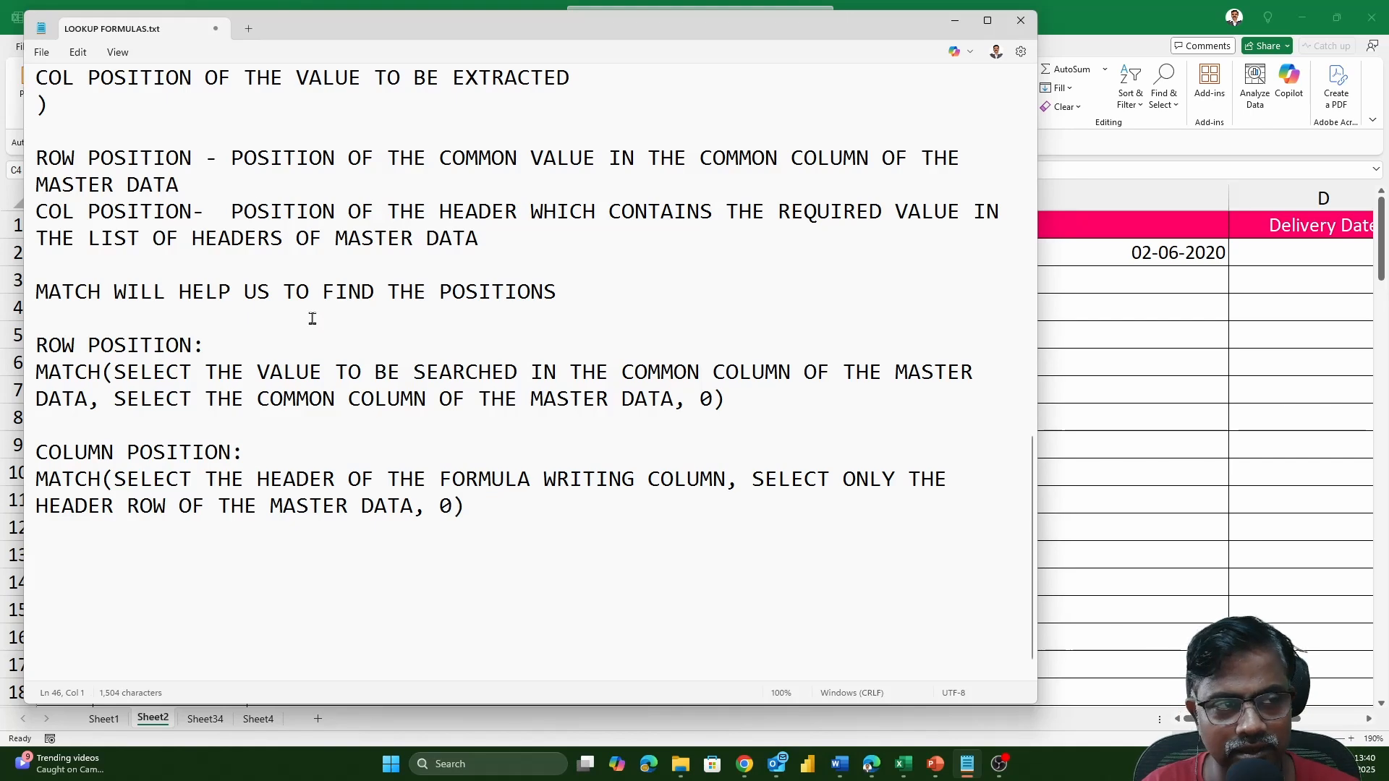
scroll(311, 318, up, 1)
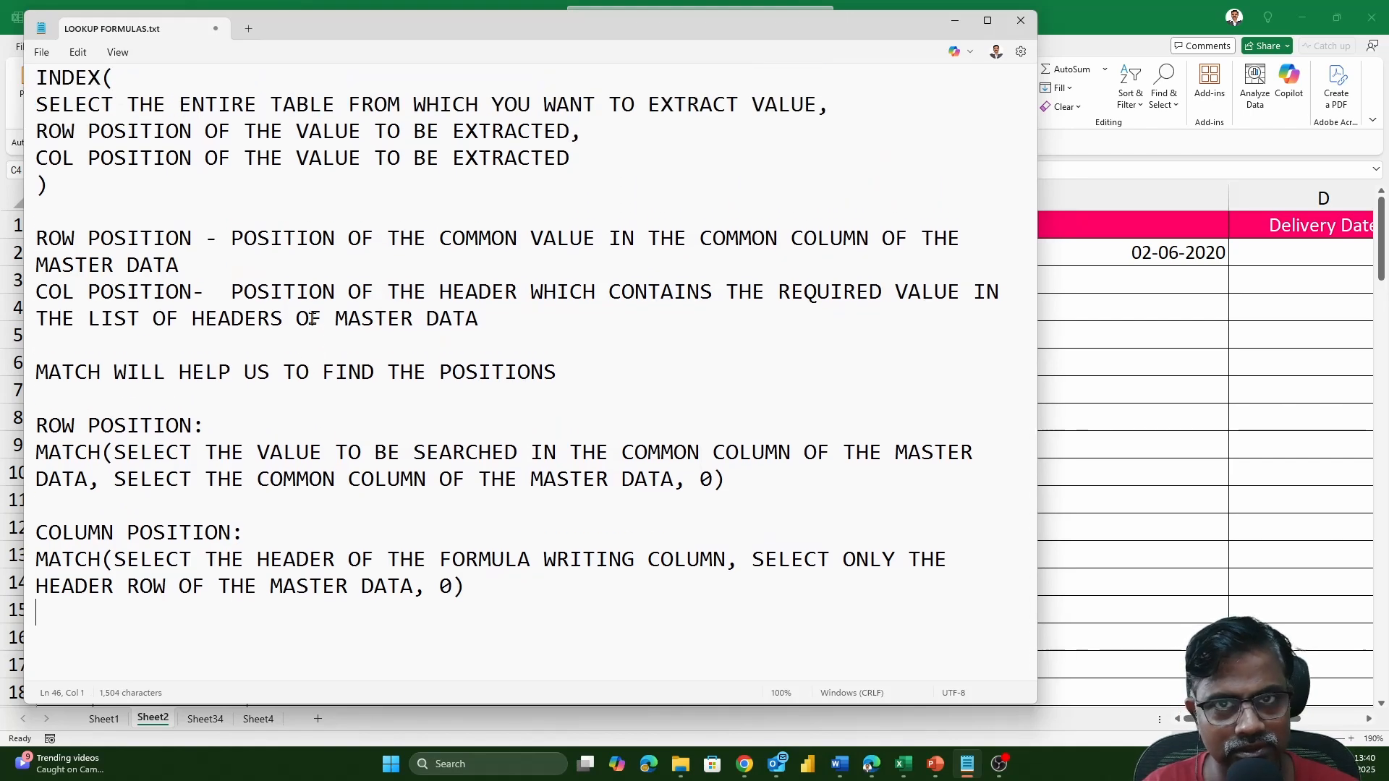
Switch to the Excel workbook and clear the INDEX formula from C2 on Sheet2.
key(alt+Tab)
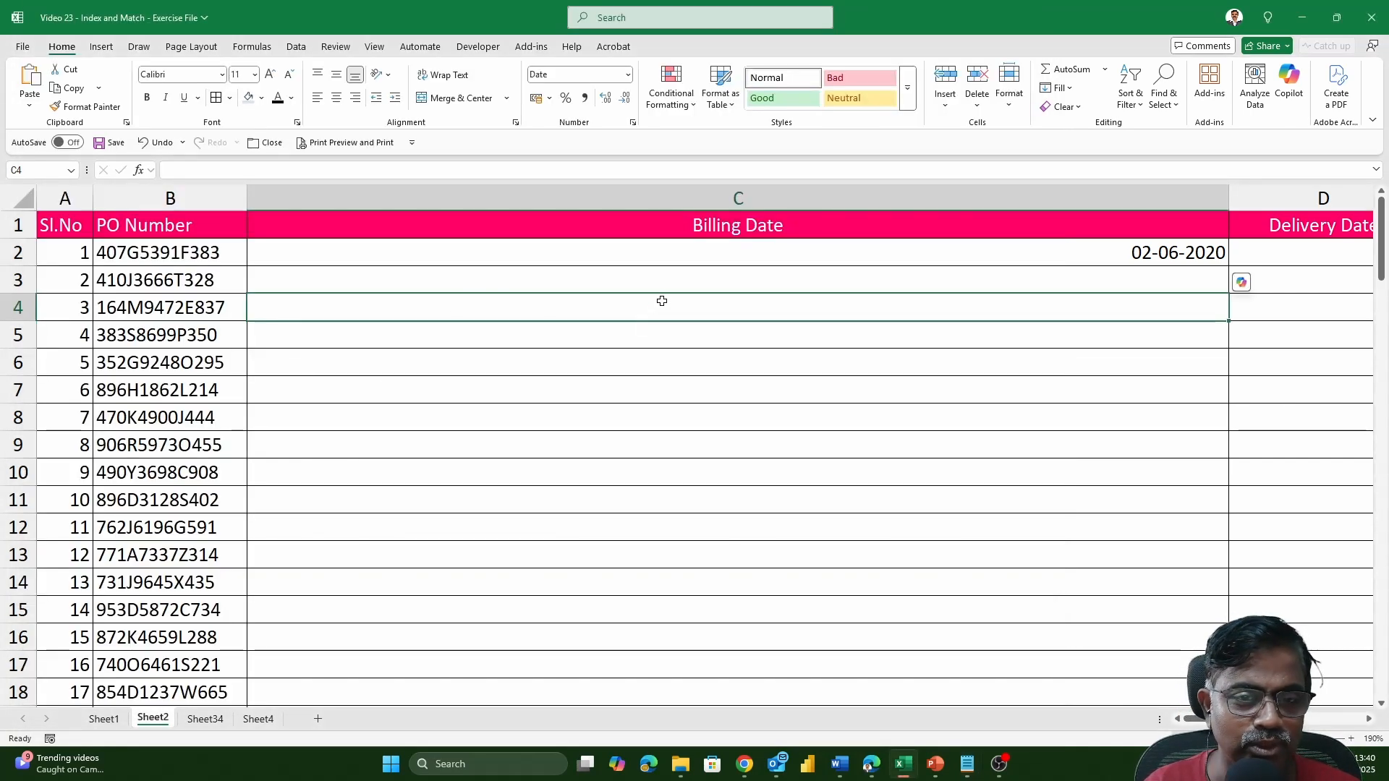
click(680, 262)
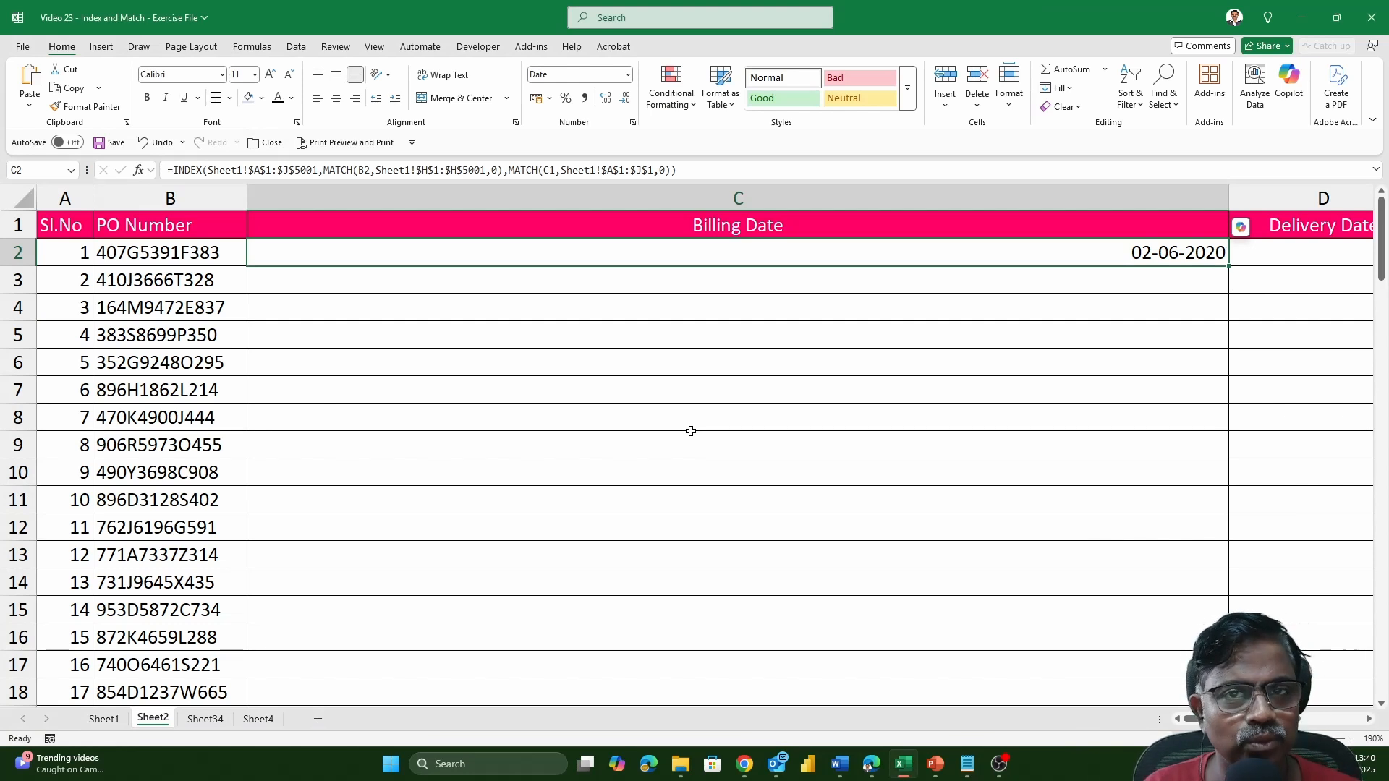
key(Delete)
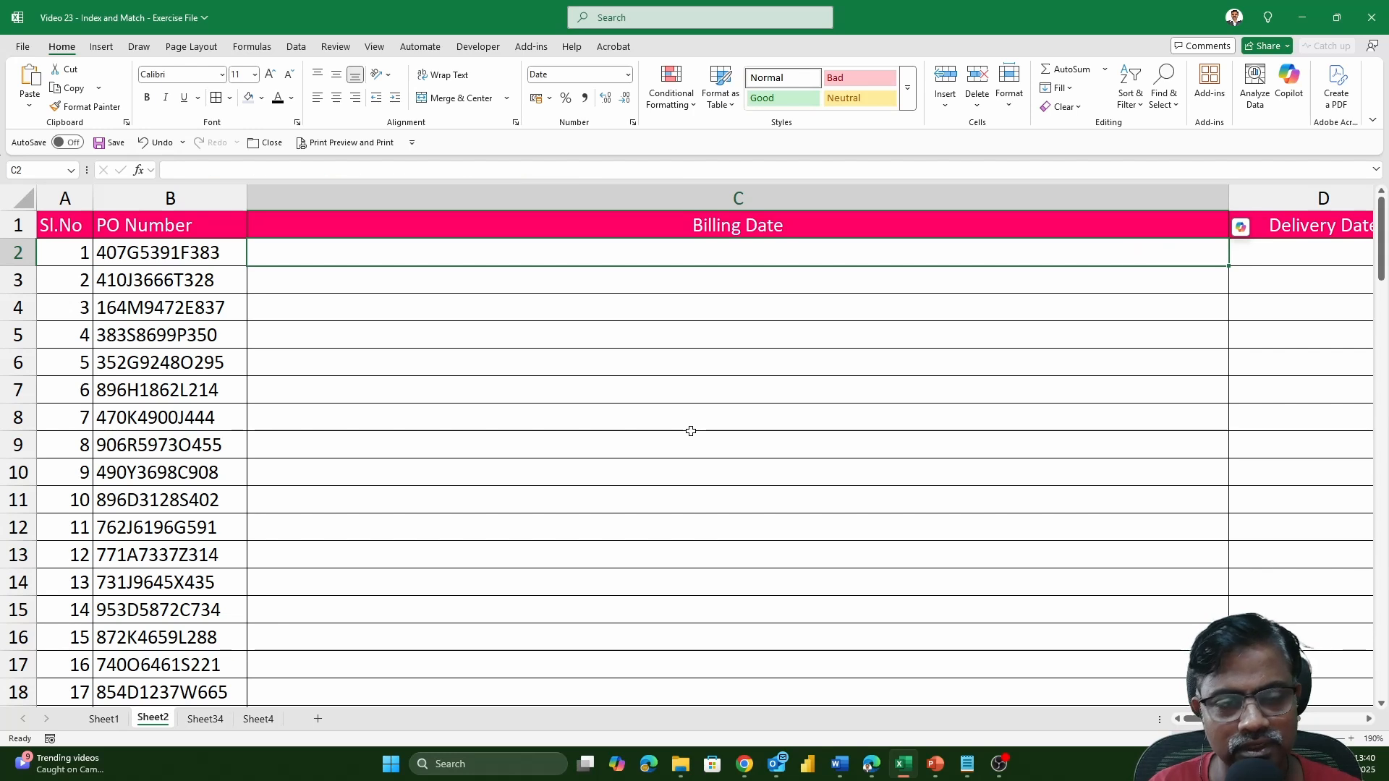
Start an INDEX formula in C2 with the absolute range Sheet1!$A$1:$J$5001 as its array argument.
text(=)
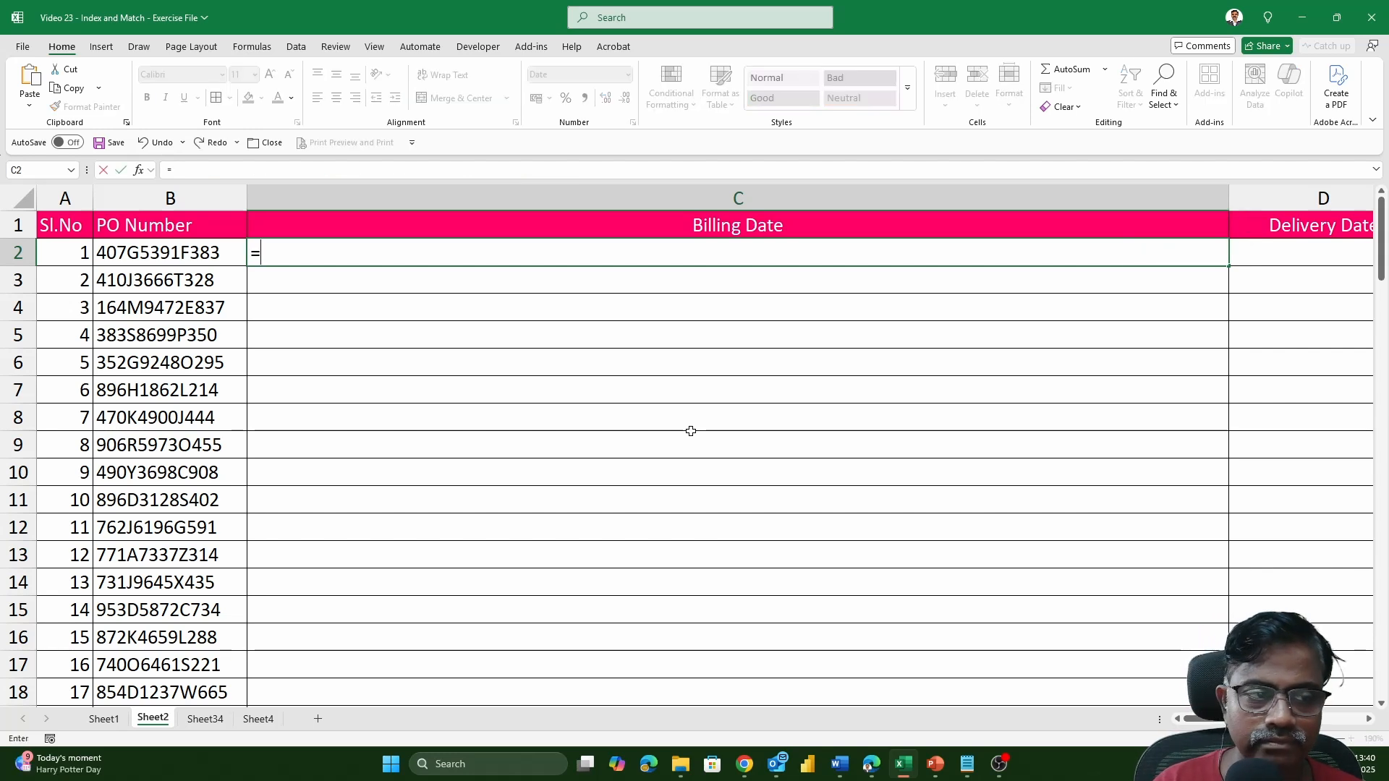
text(INDEX)
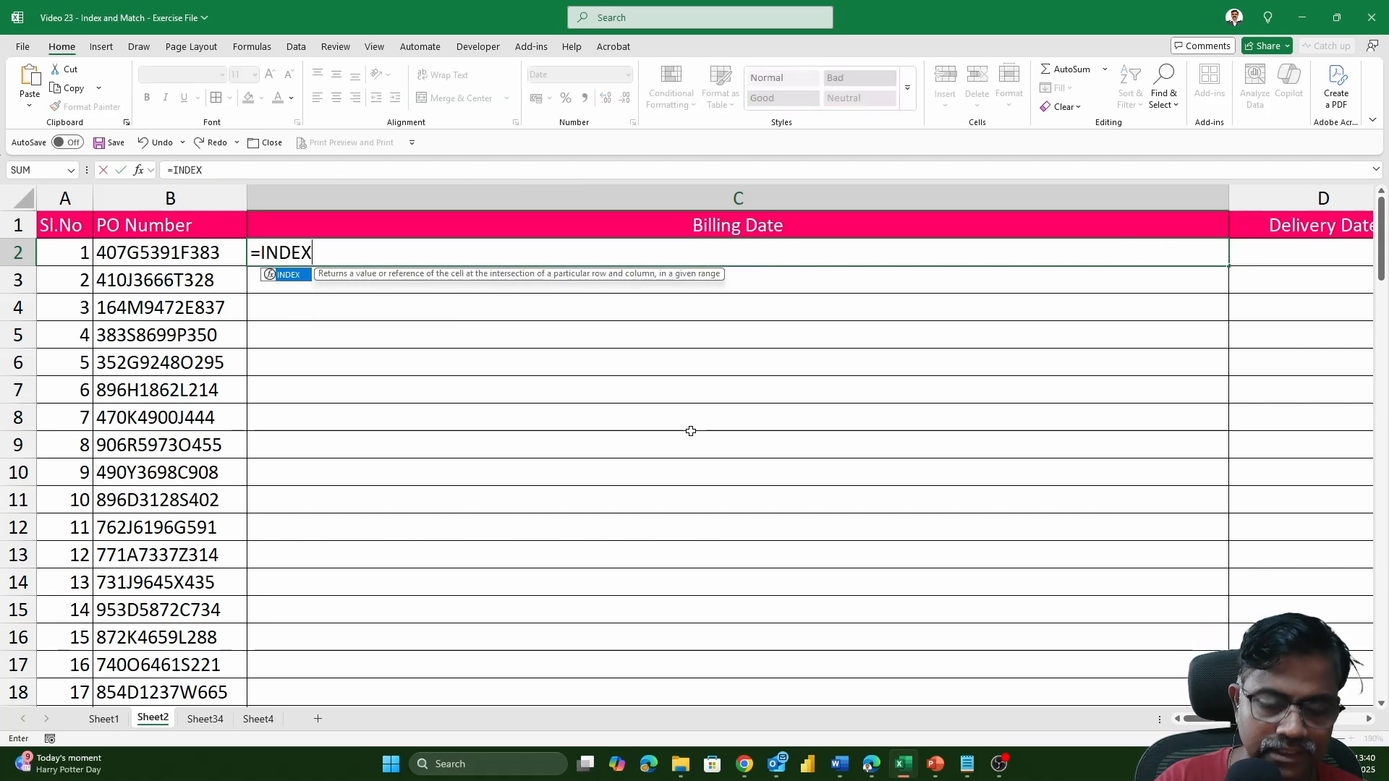
text(()
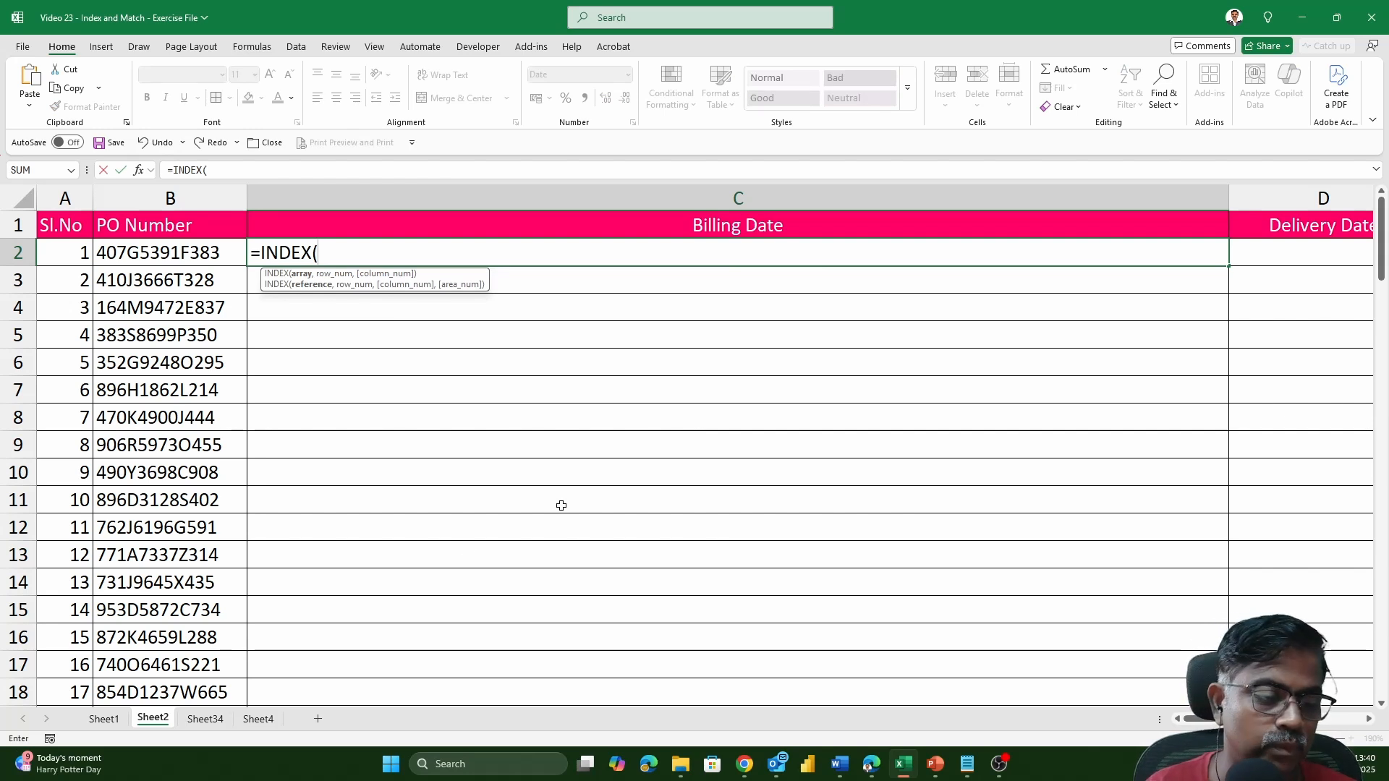
click(114, 723)
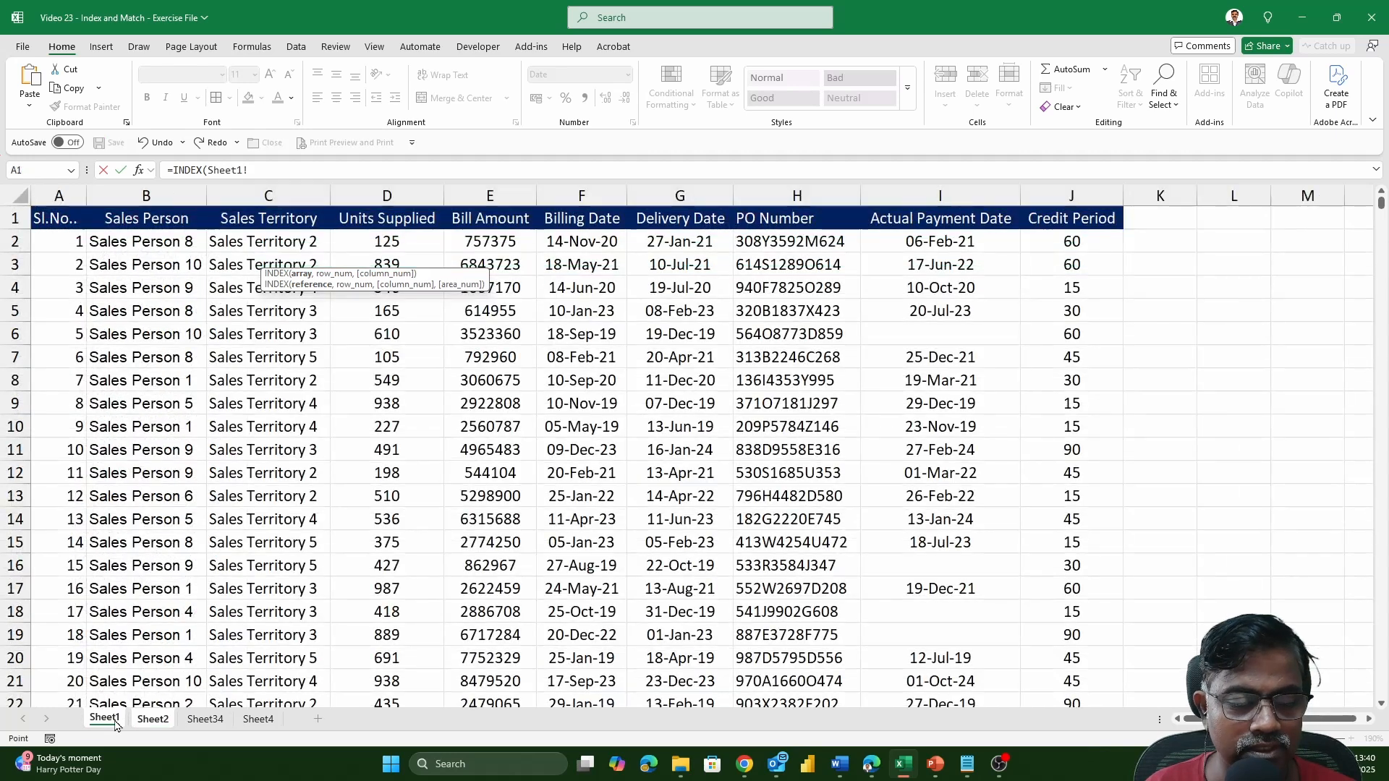
click(64, 219)
key(ctrl+shift+Right)
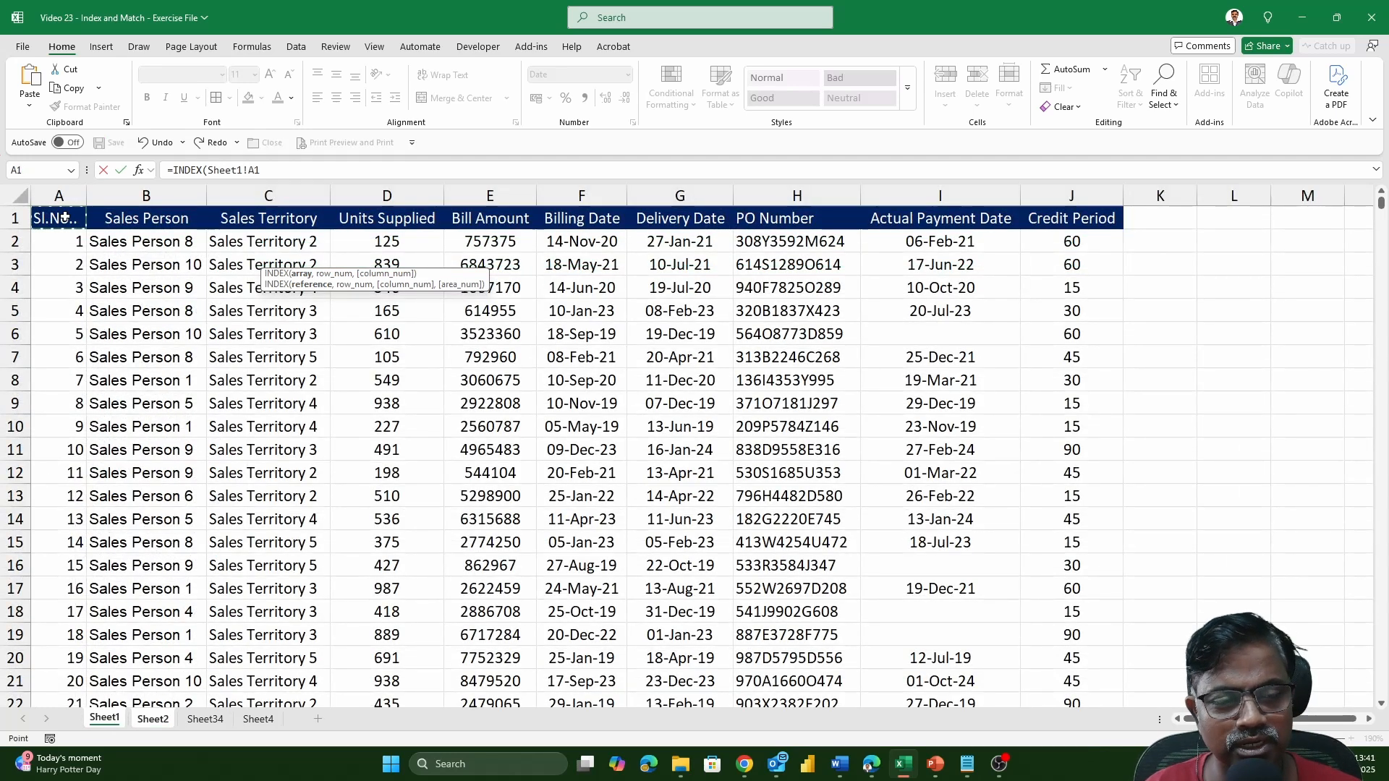
key(ctrl+shift+Down)
key(F4)
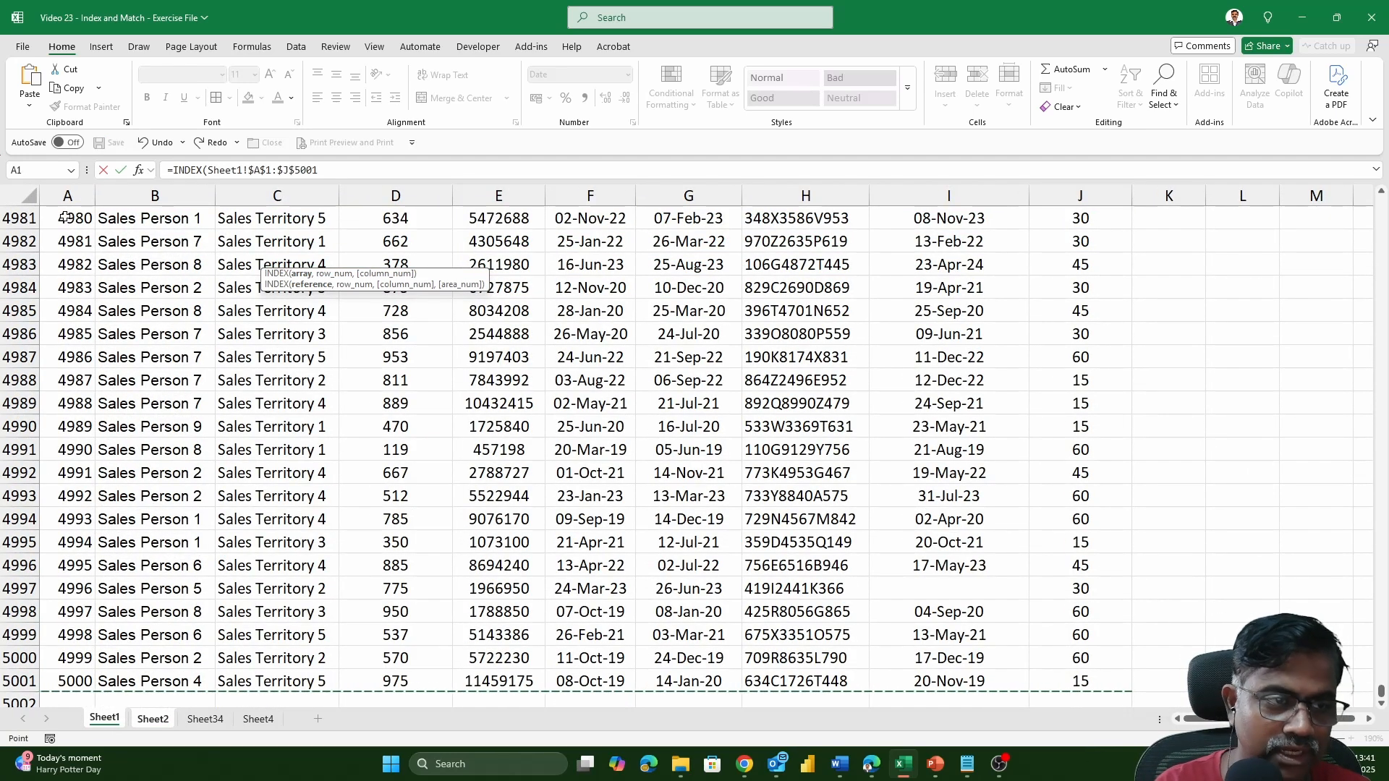
text(,)
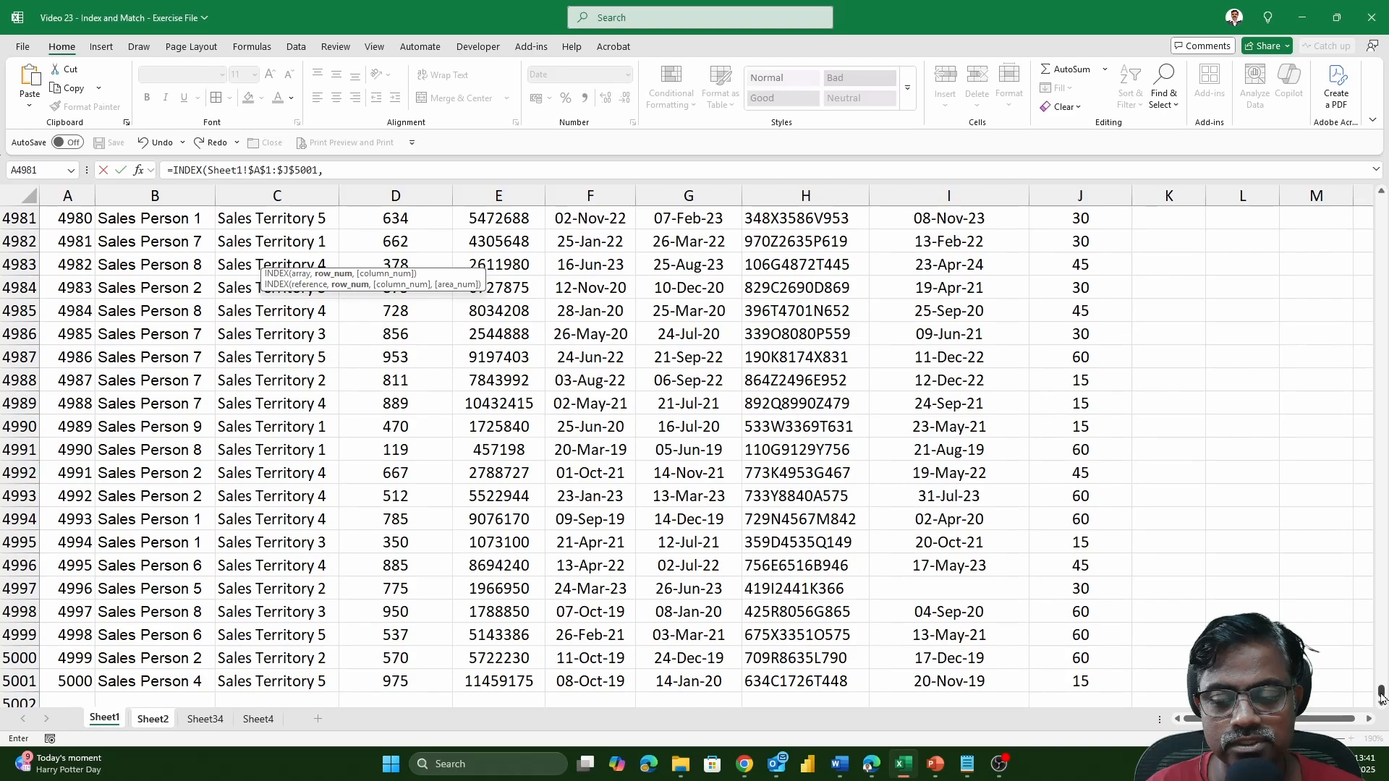
Start a MATCH function as the row argument of the INDEX formula, with Sheet2!B2 as its lookup value.
drag(1380, 691, 1380, 204)
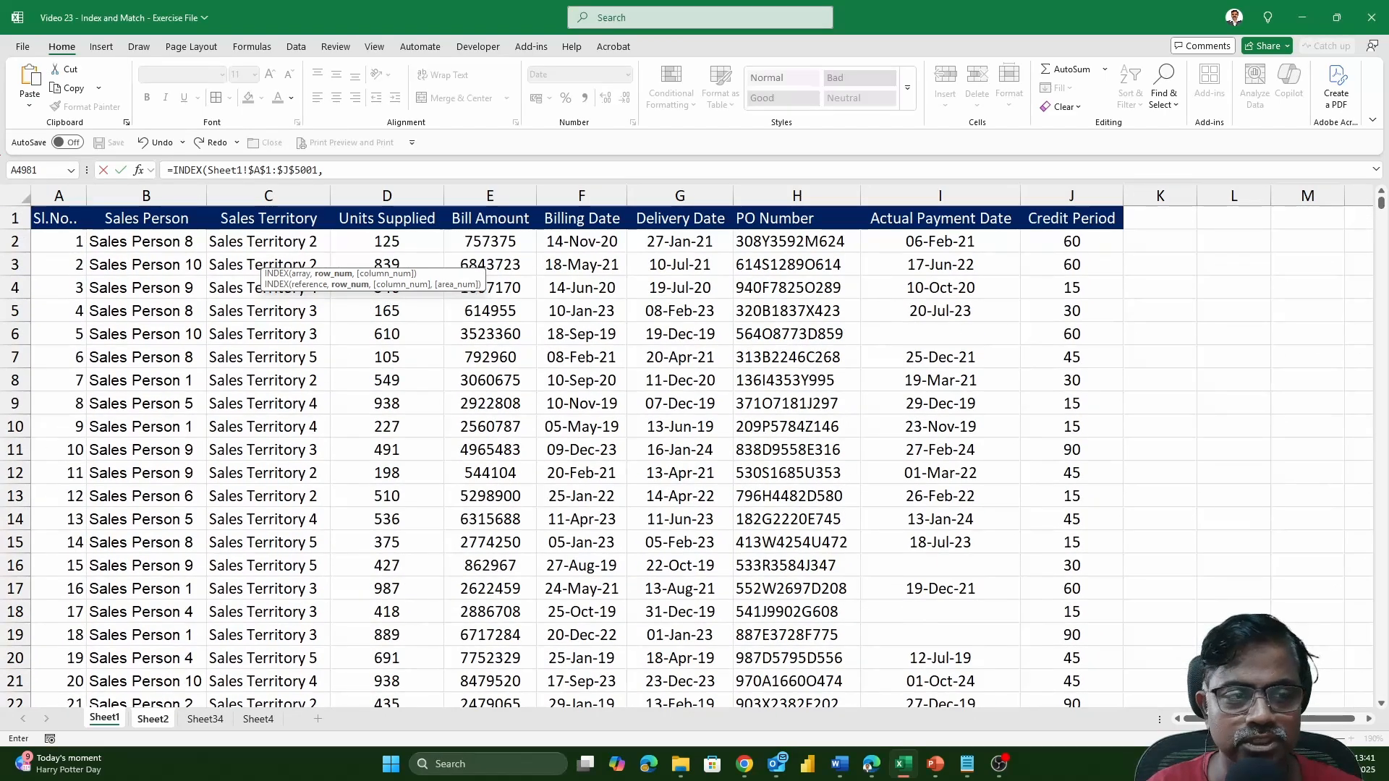
click(399, 169)
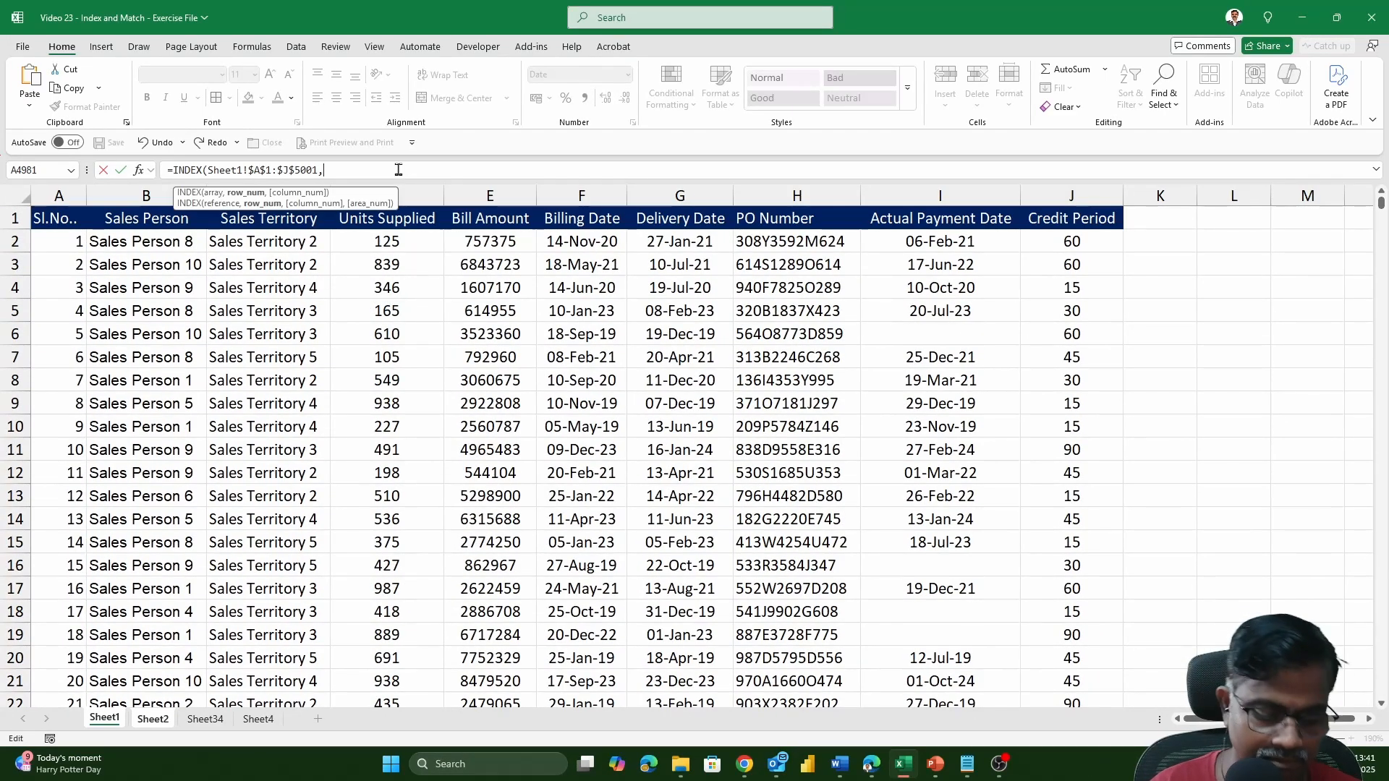
text(MATCH()
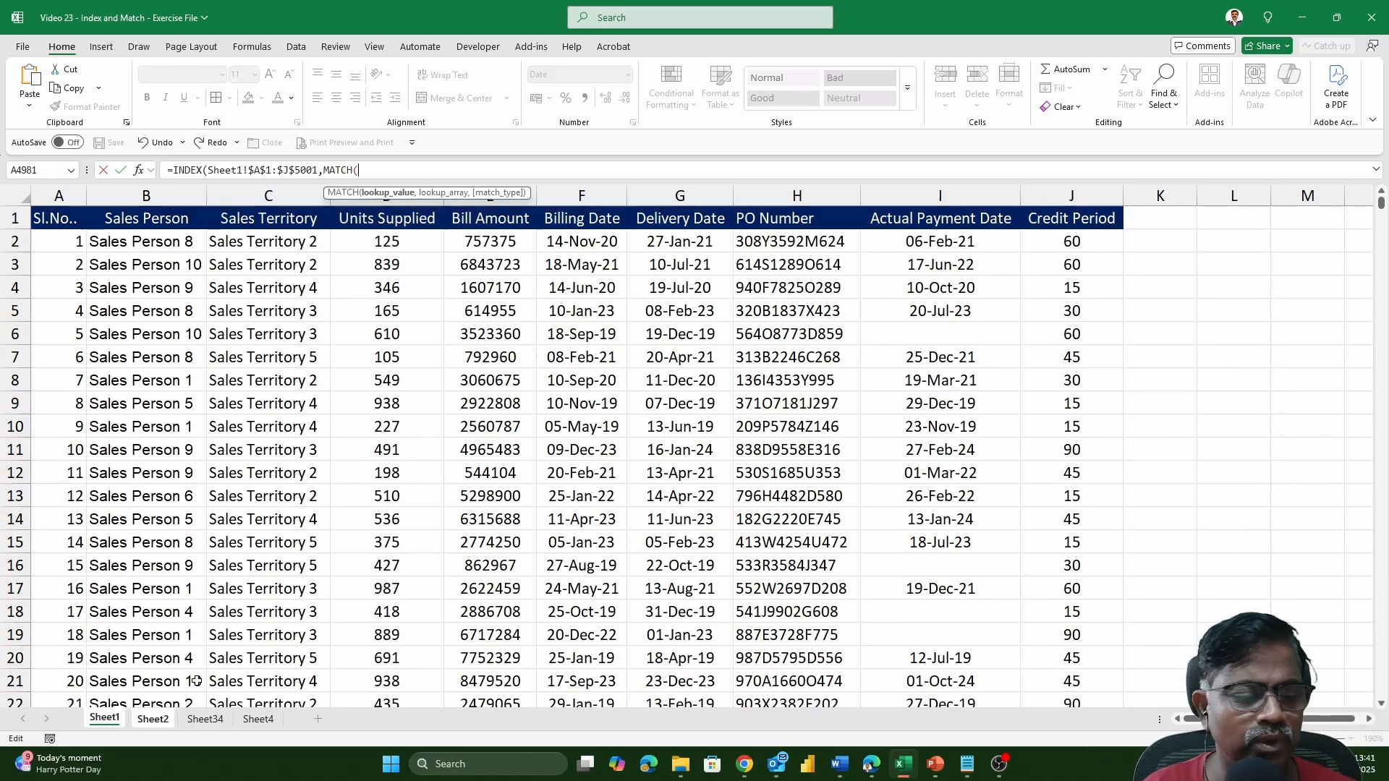
click(150, 719)
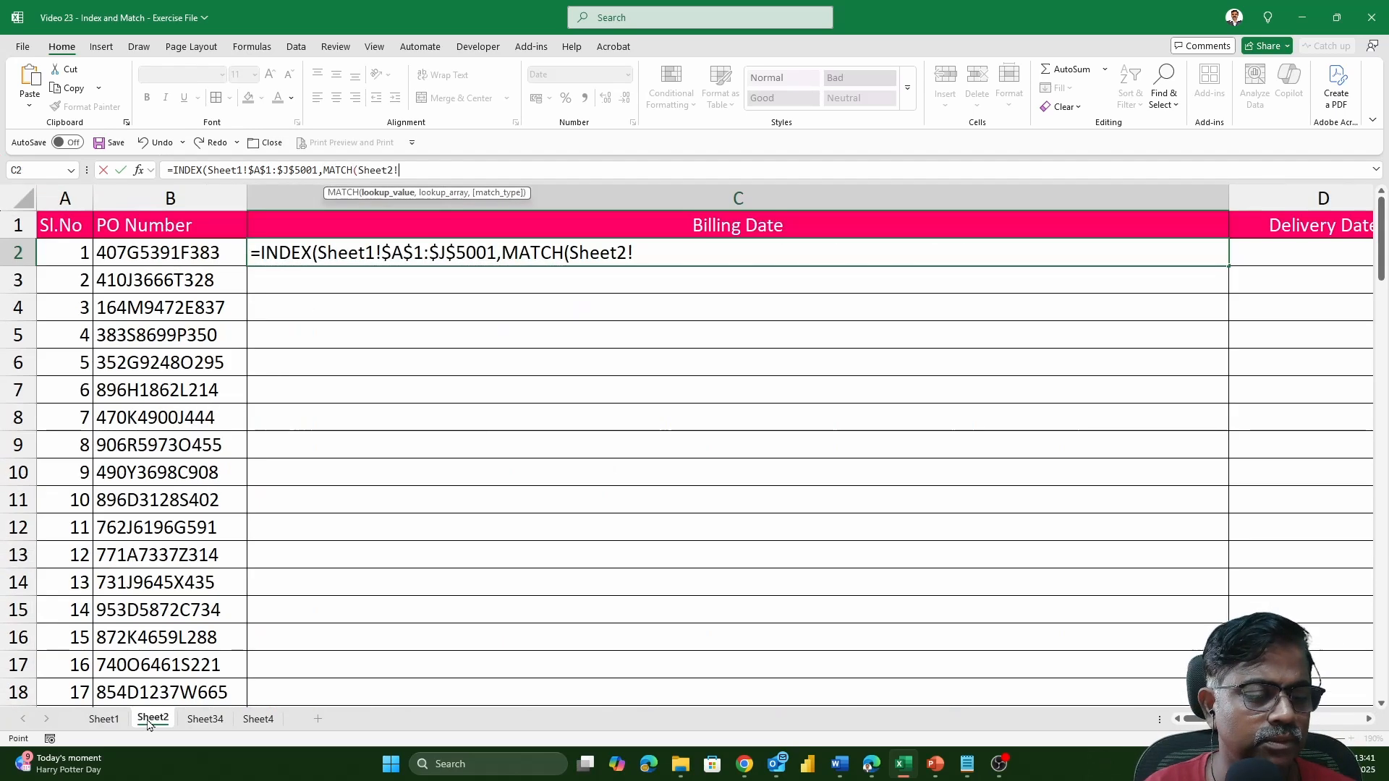
click(164, 255)
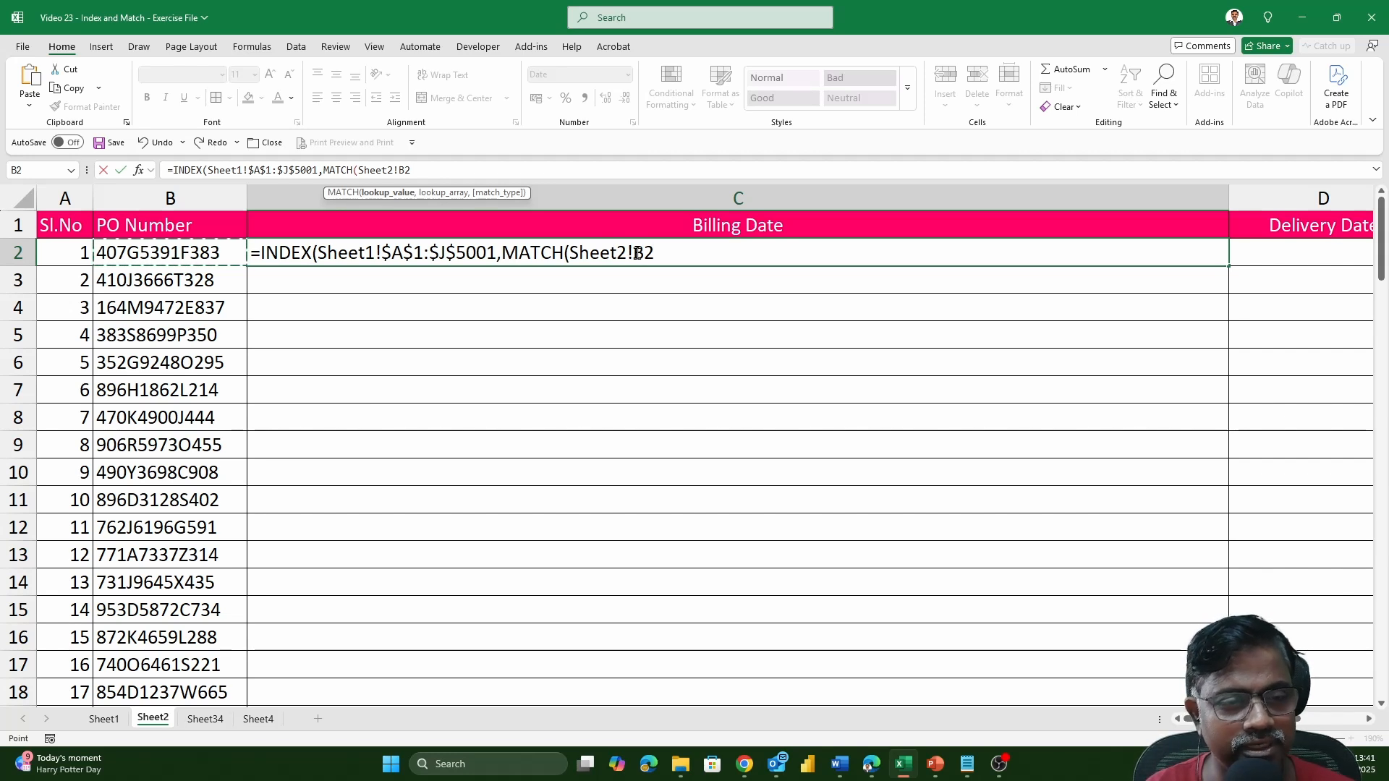
click(683, 249)
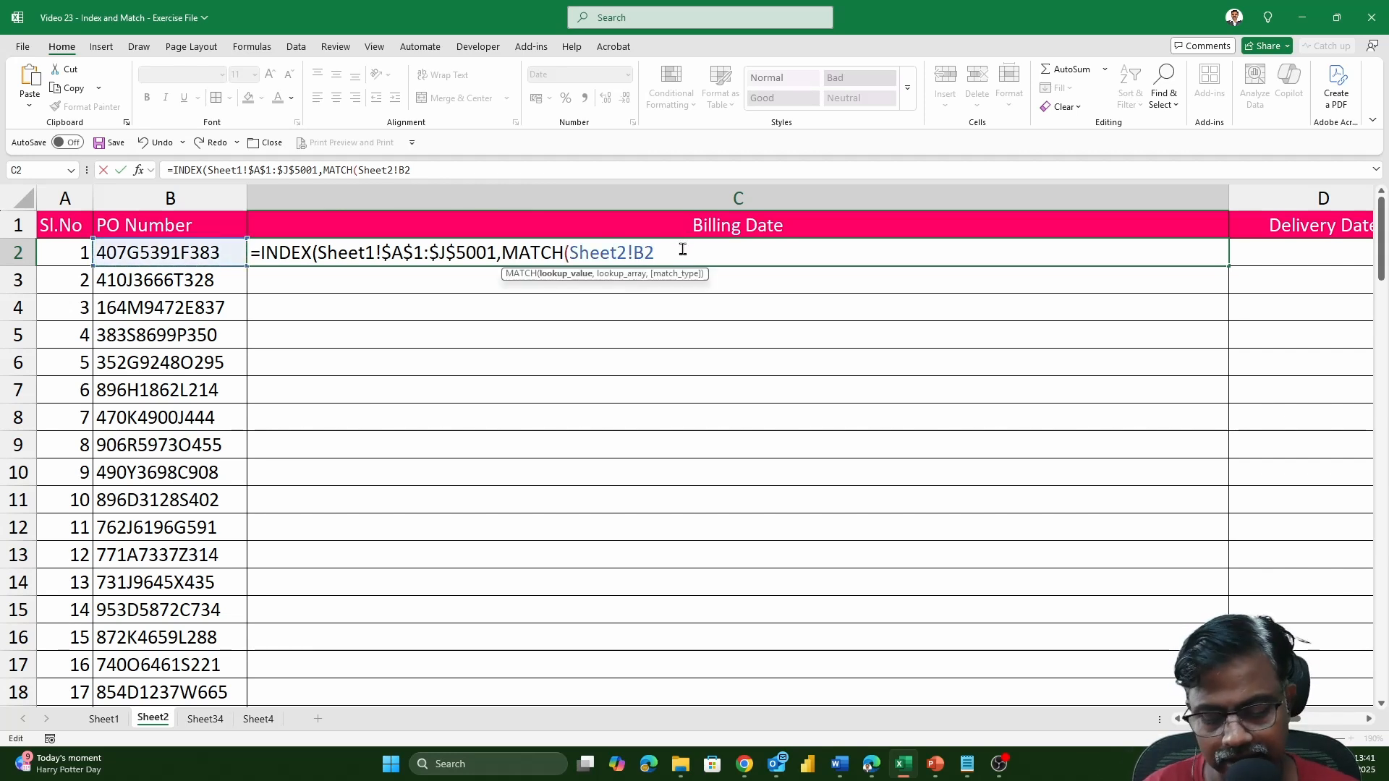
text(,)
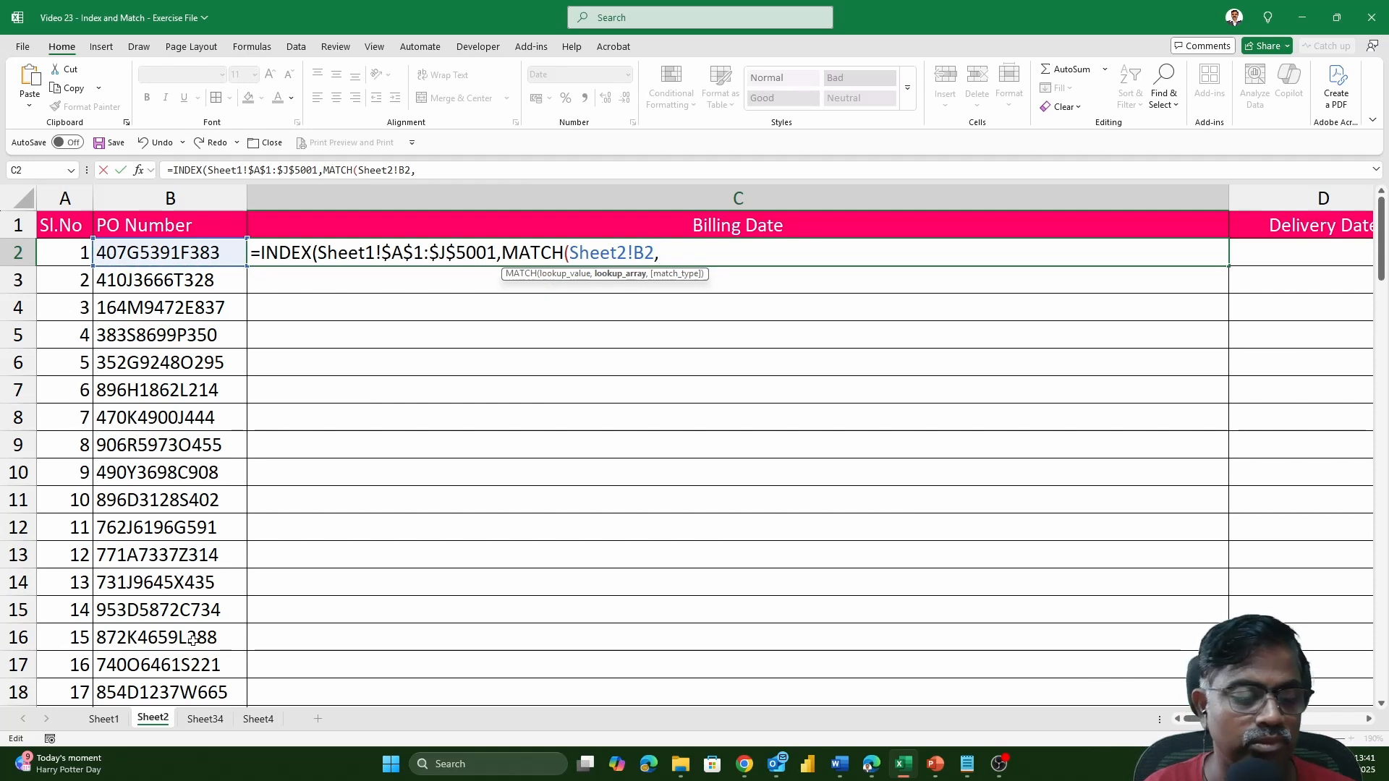
Complete the row MATCH with the absolute lookup array Sheet1!$H$1:$H$5001 and exact match 0.
click(105, 719)
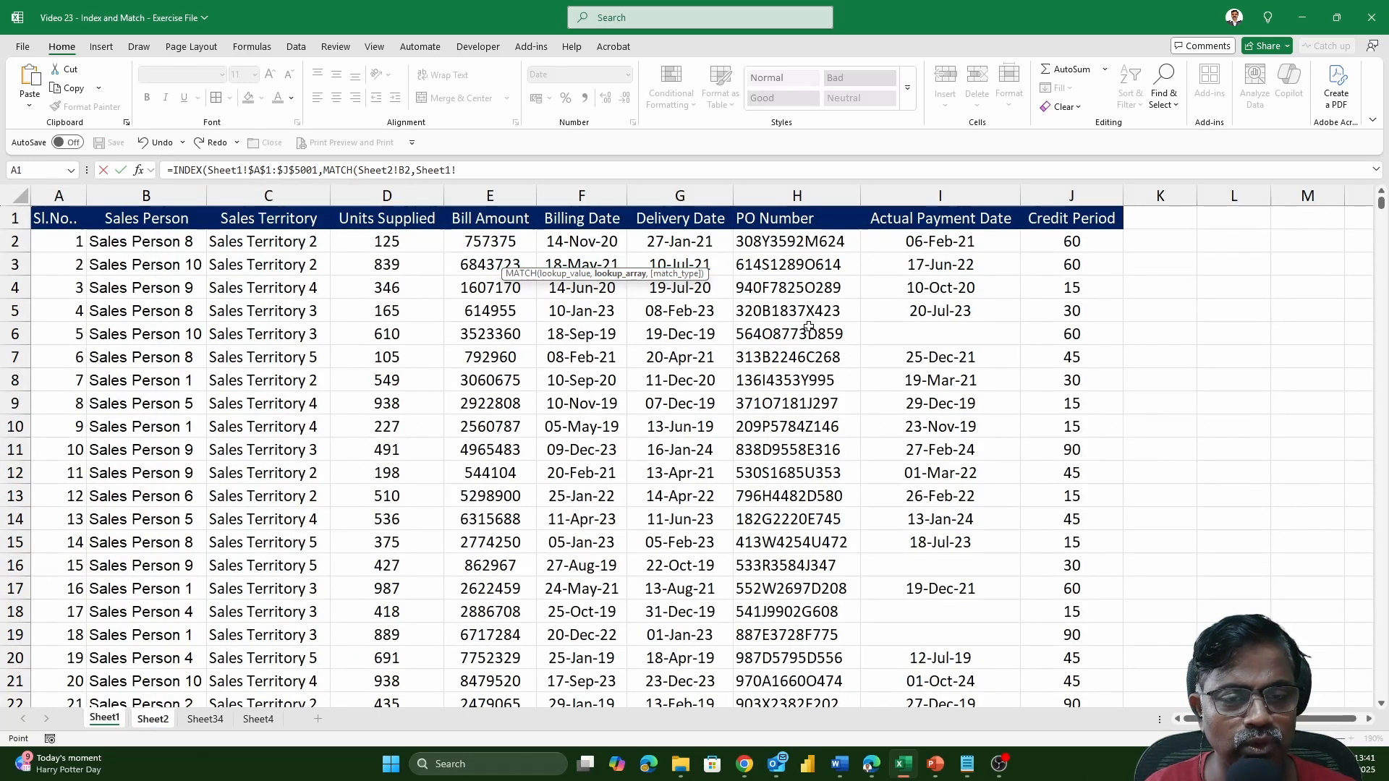
click(797, 220)
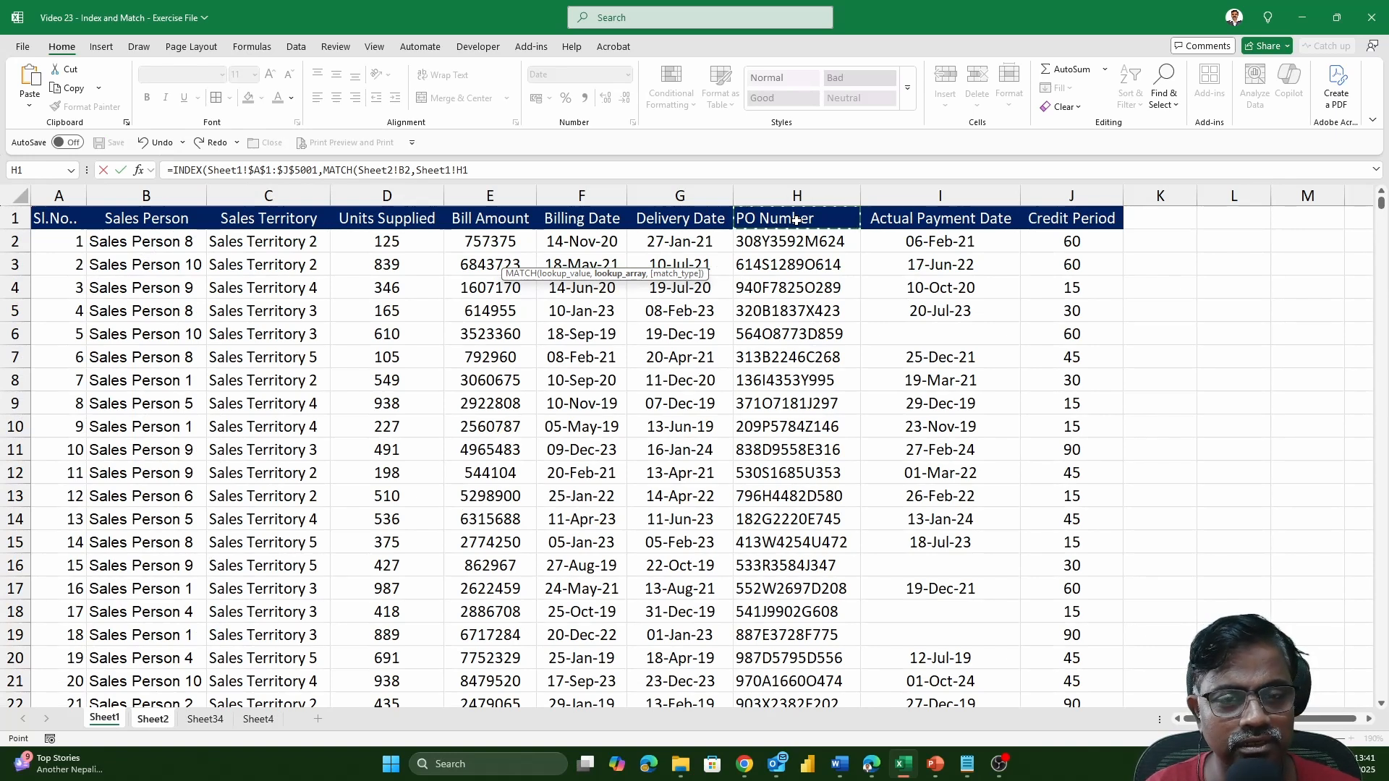
key(ctrl+shift+Down)
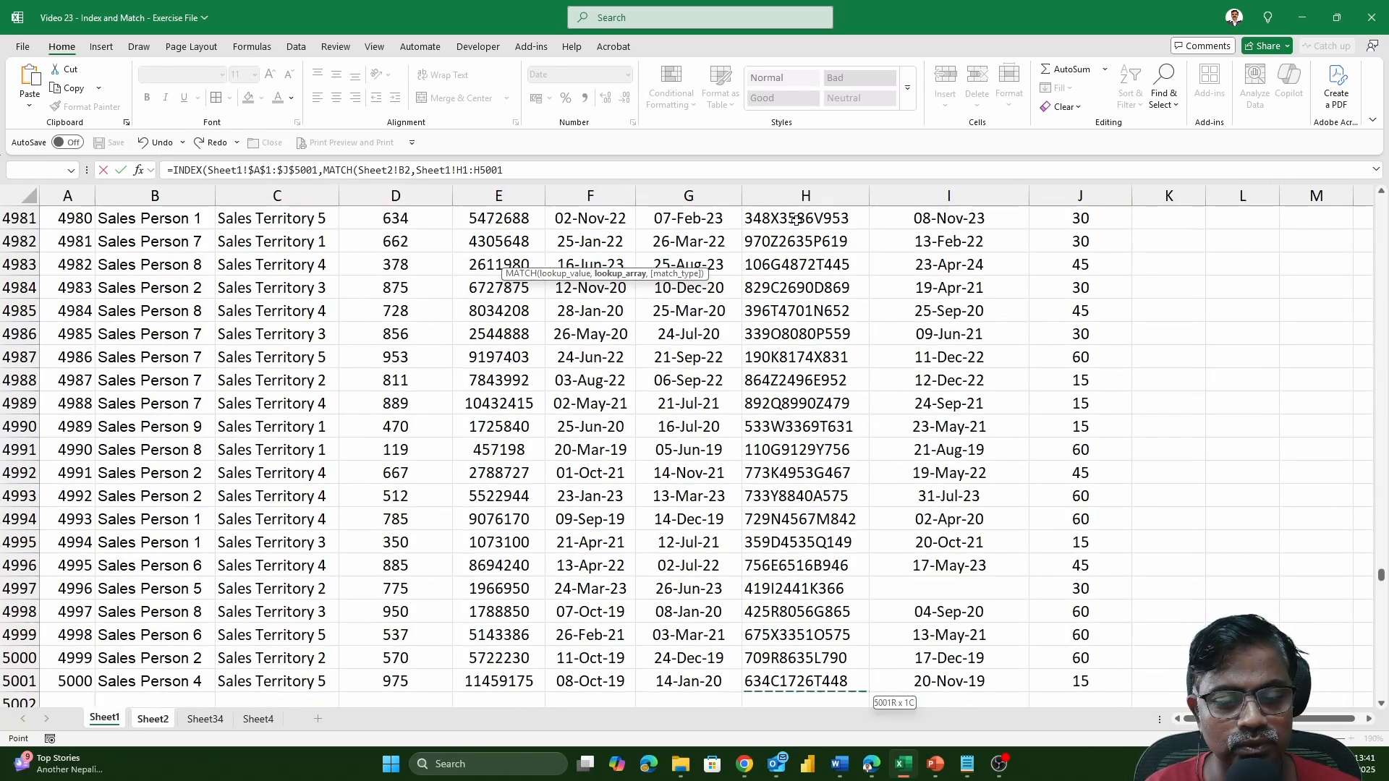
key(F4)
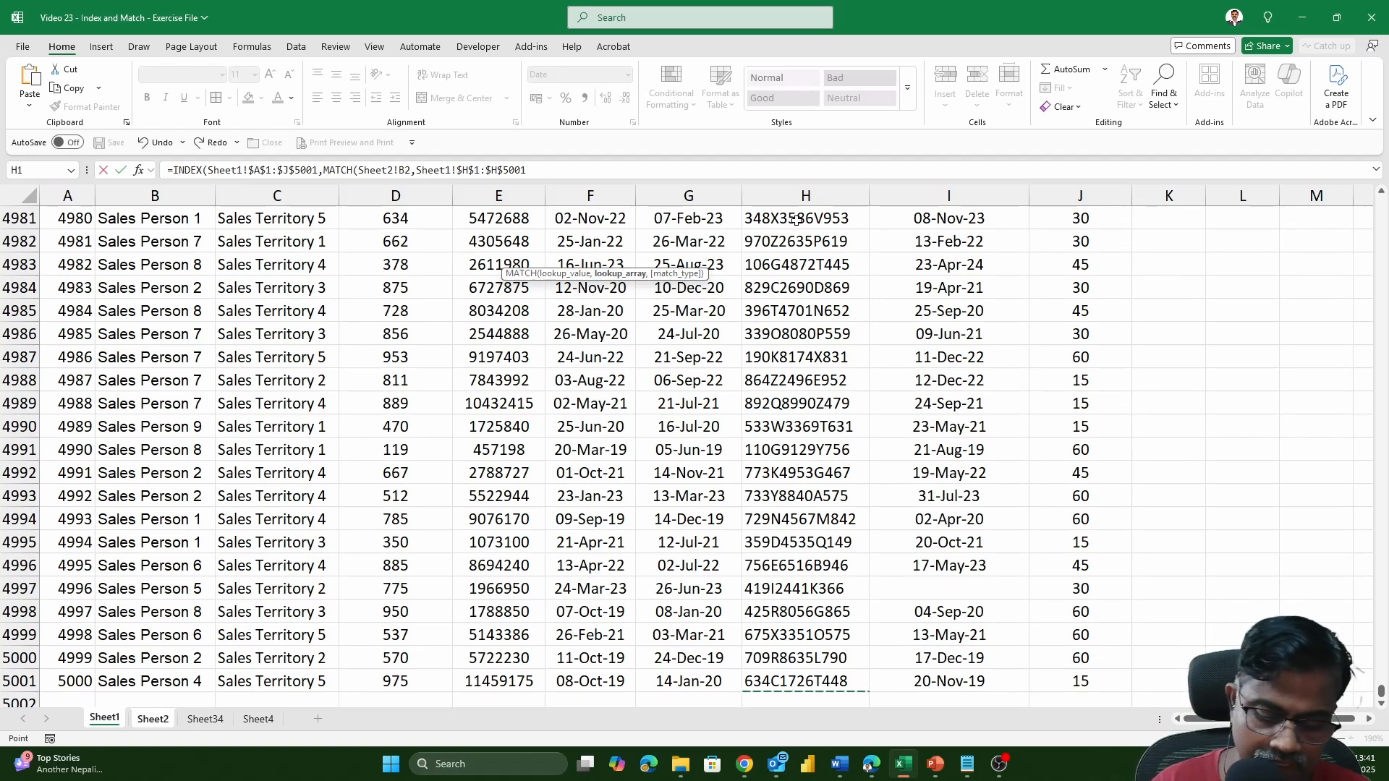
text(,)
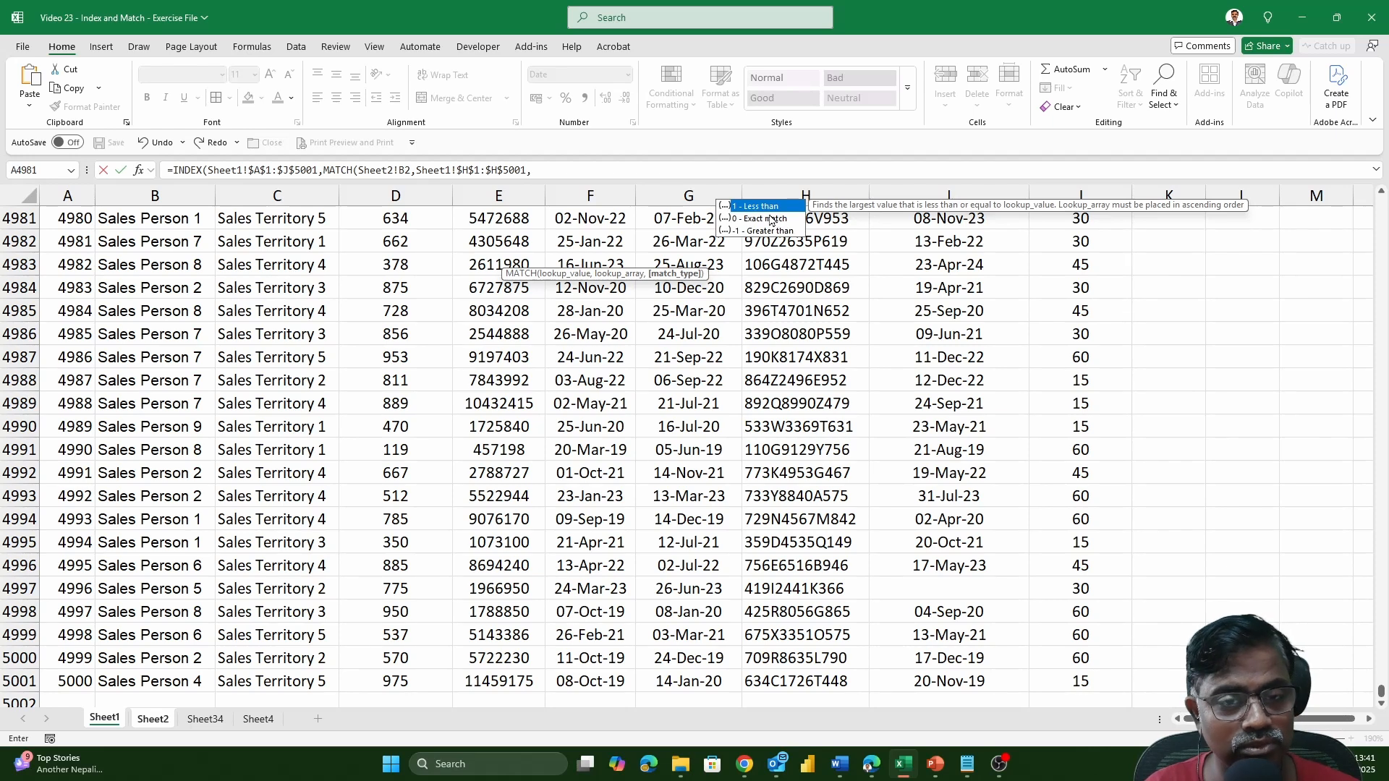
double_click(771, 218)
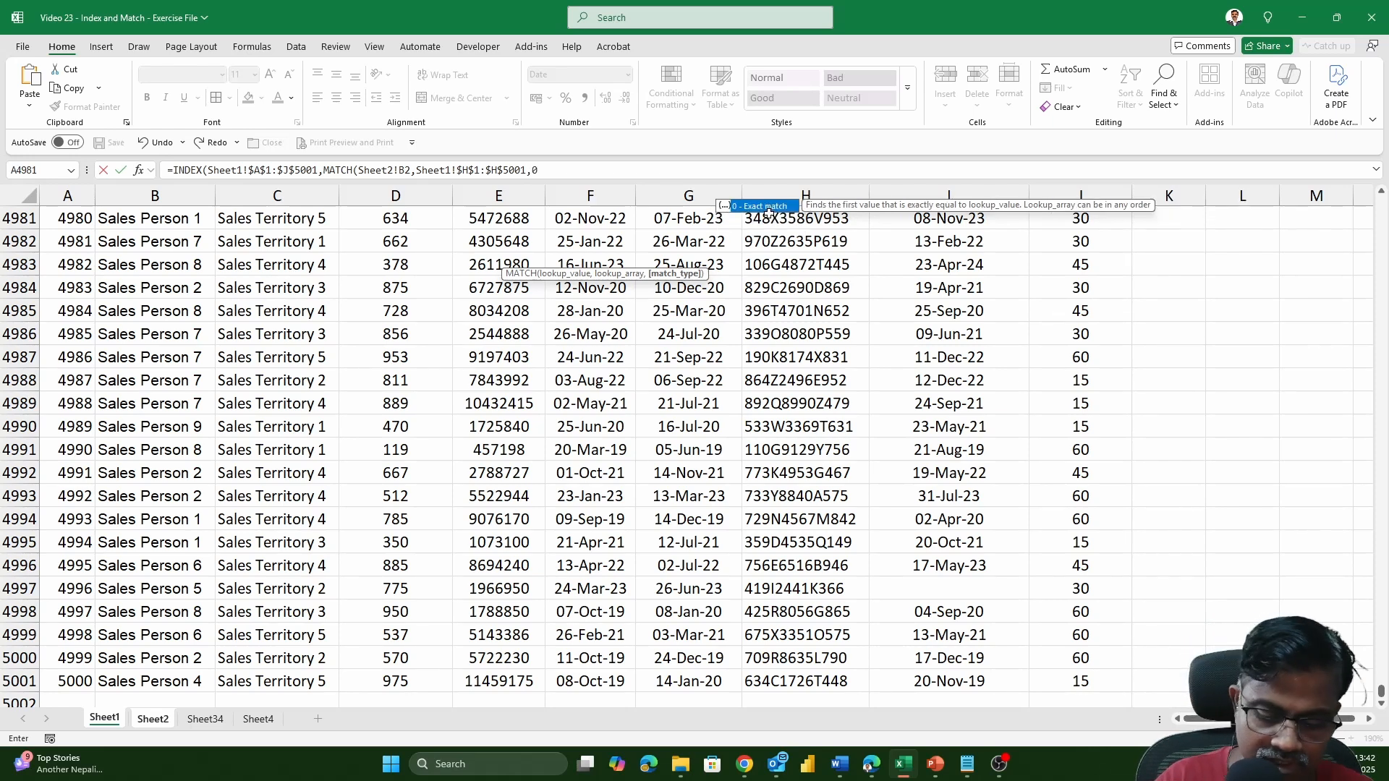
text())
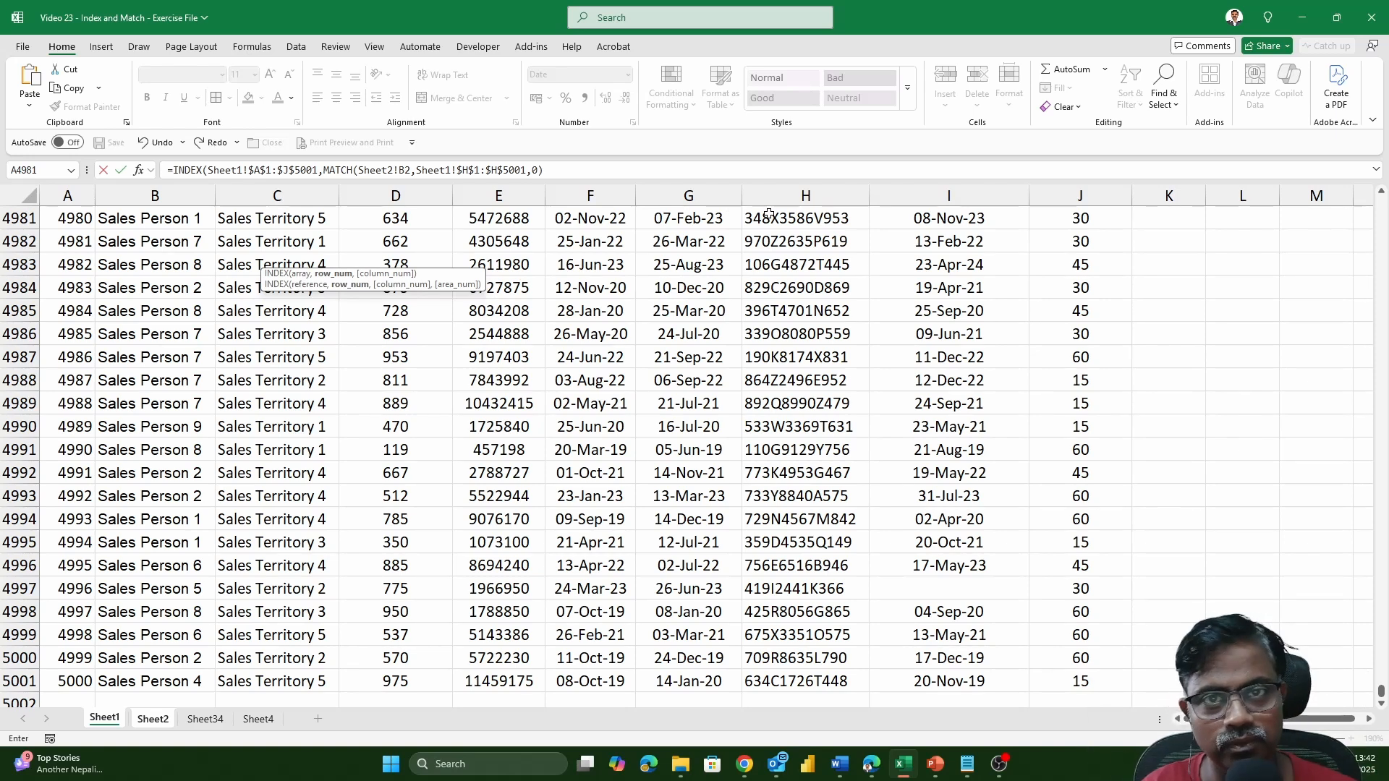
text(,)
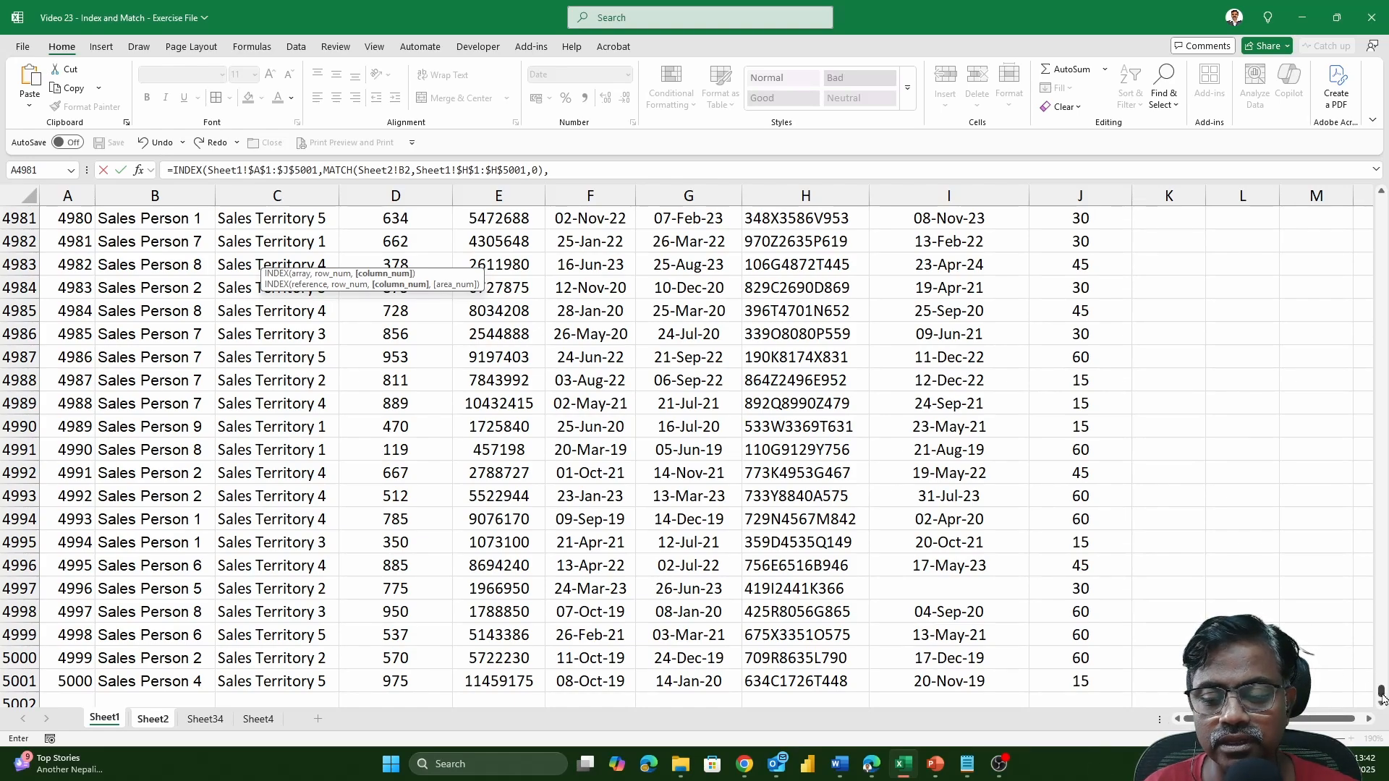
Start a second MATCH as the INDEX column argument, with the Billing Date header Sheet2!C1 as its lookup value.
drag(1381, 691, 1380, 197)
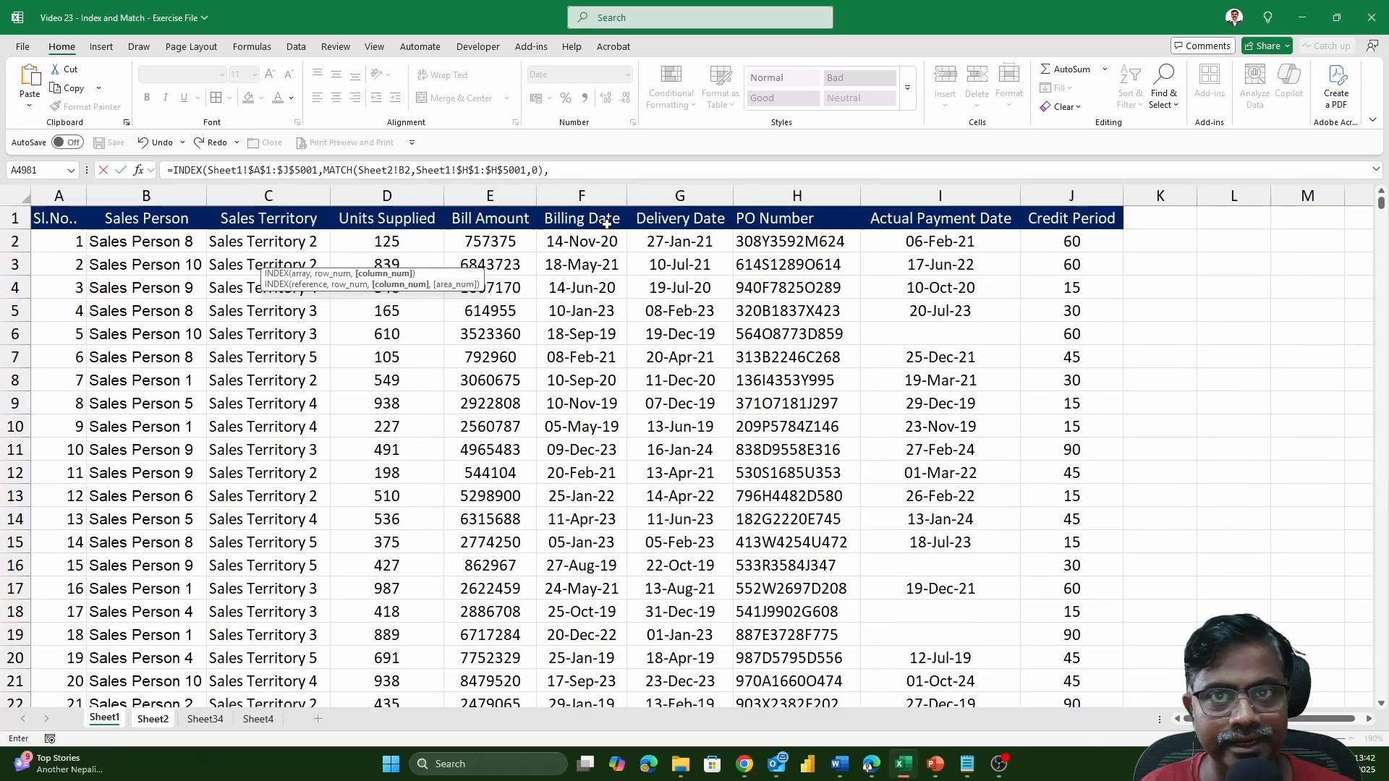
text(MATCH(Sheet2!)
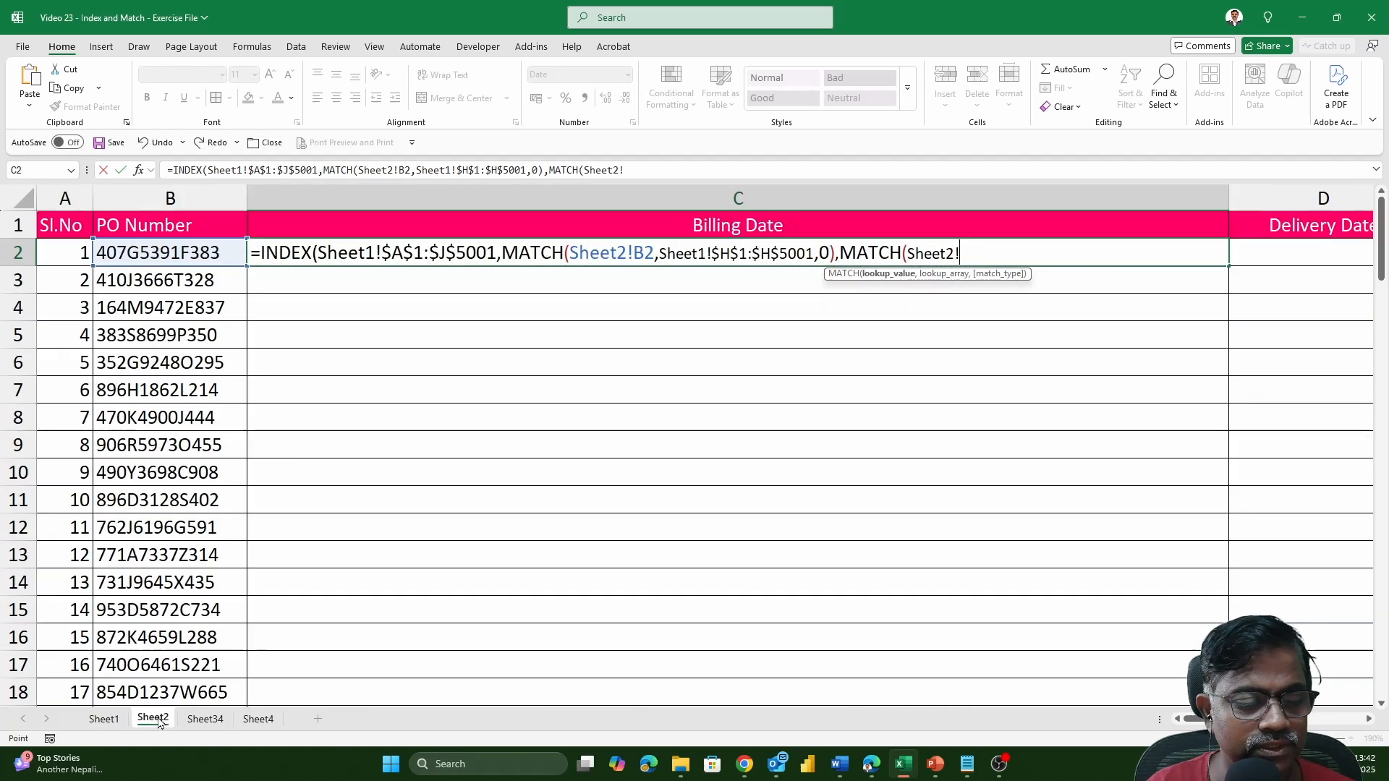
click(153, 718)
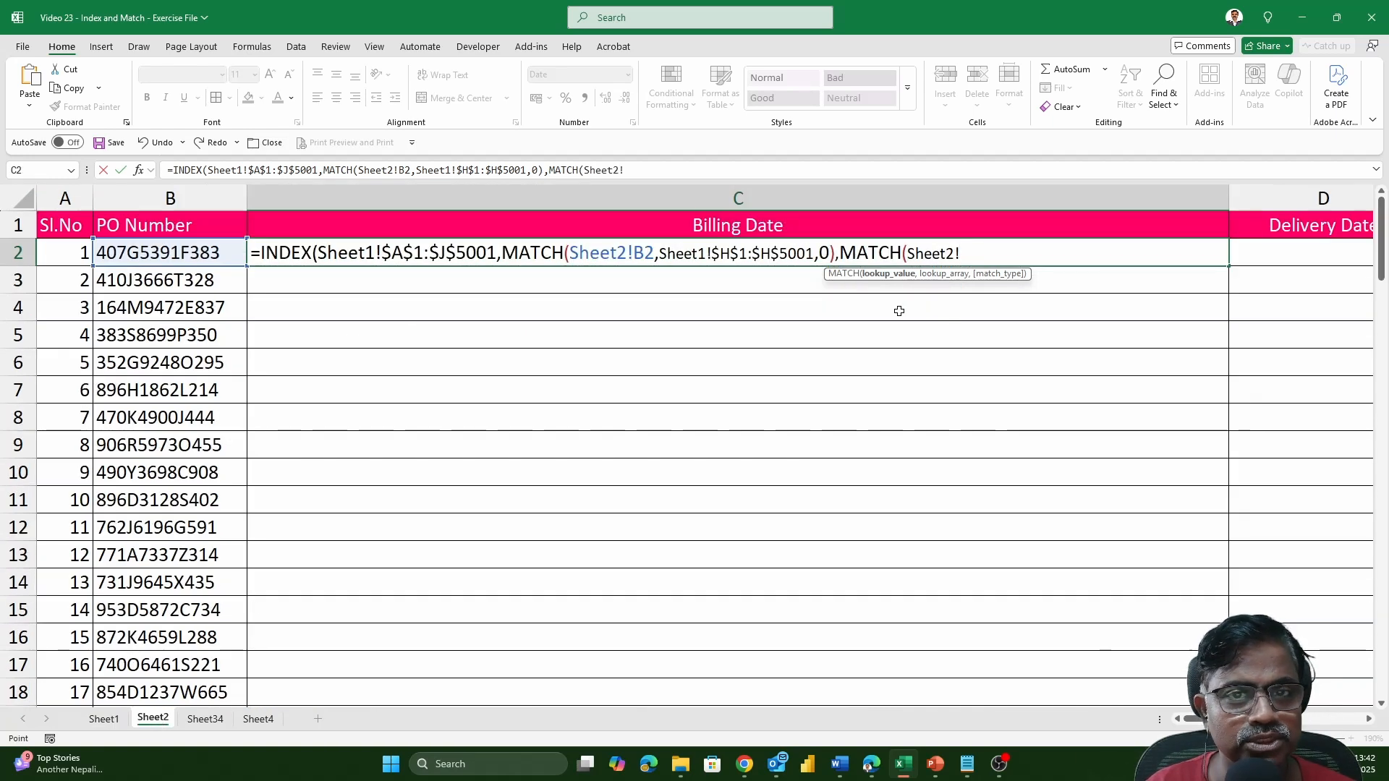
click(668, 229)
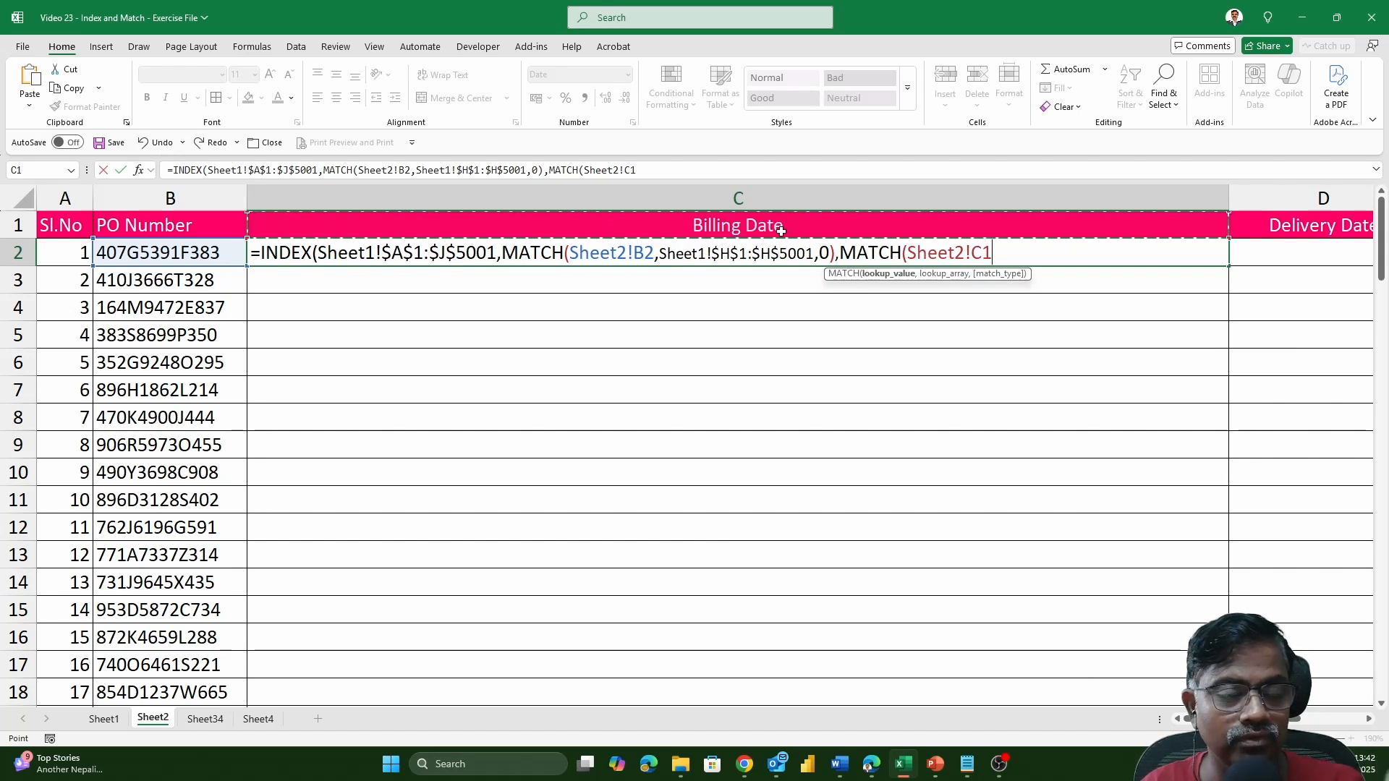
text(,)
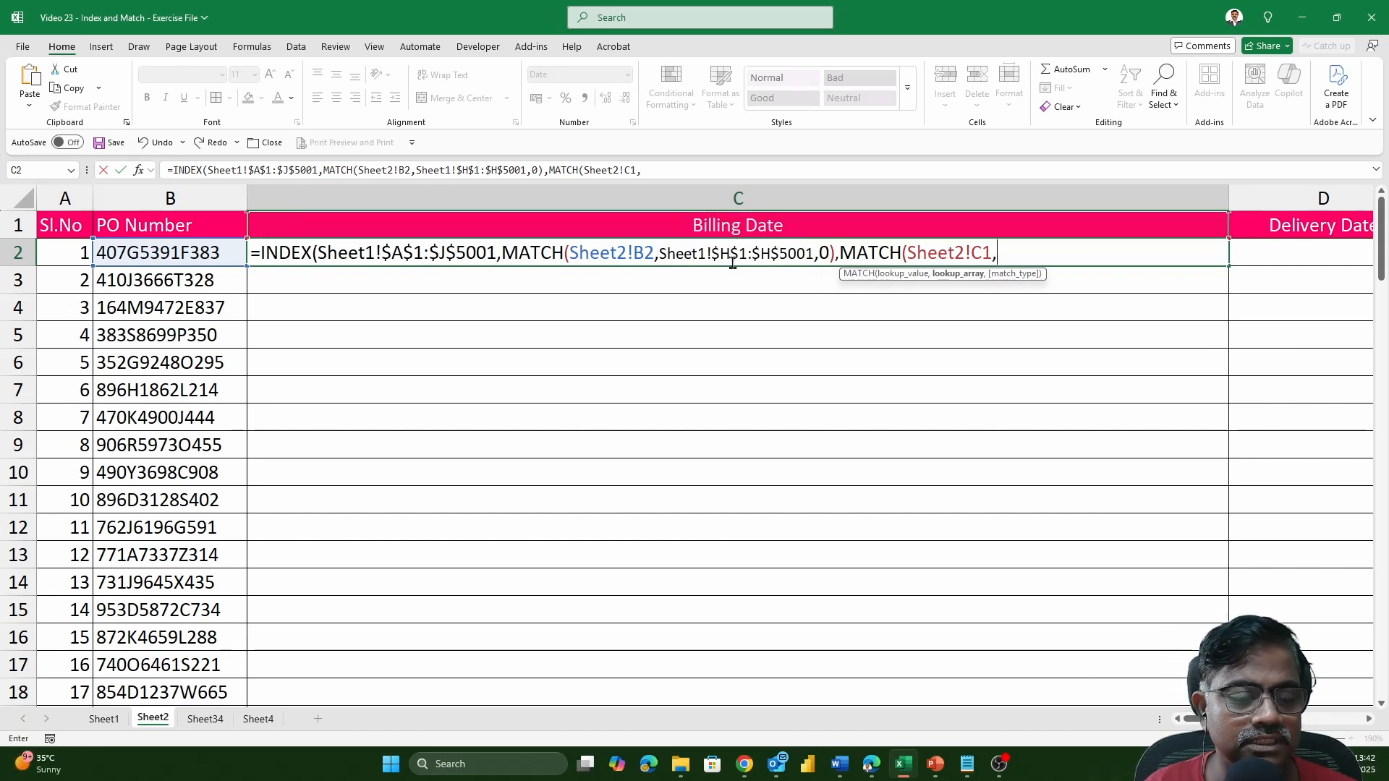
Complete the column MATCH with lookup array Sheet1!$A$1:$J$1 and exact match 0, and enter the formula, accepting the proposed correction.
click(98, 724)
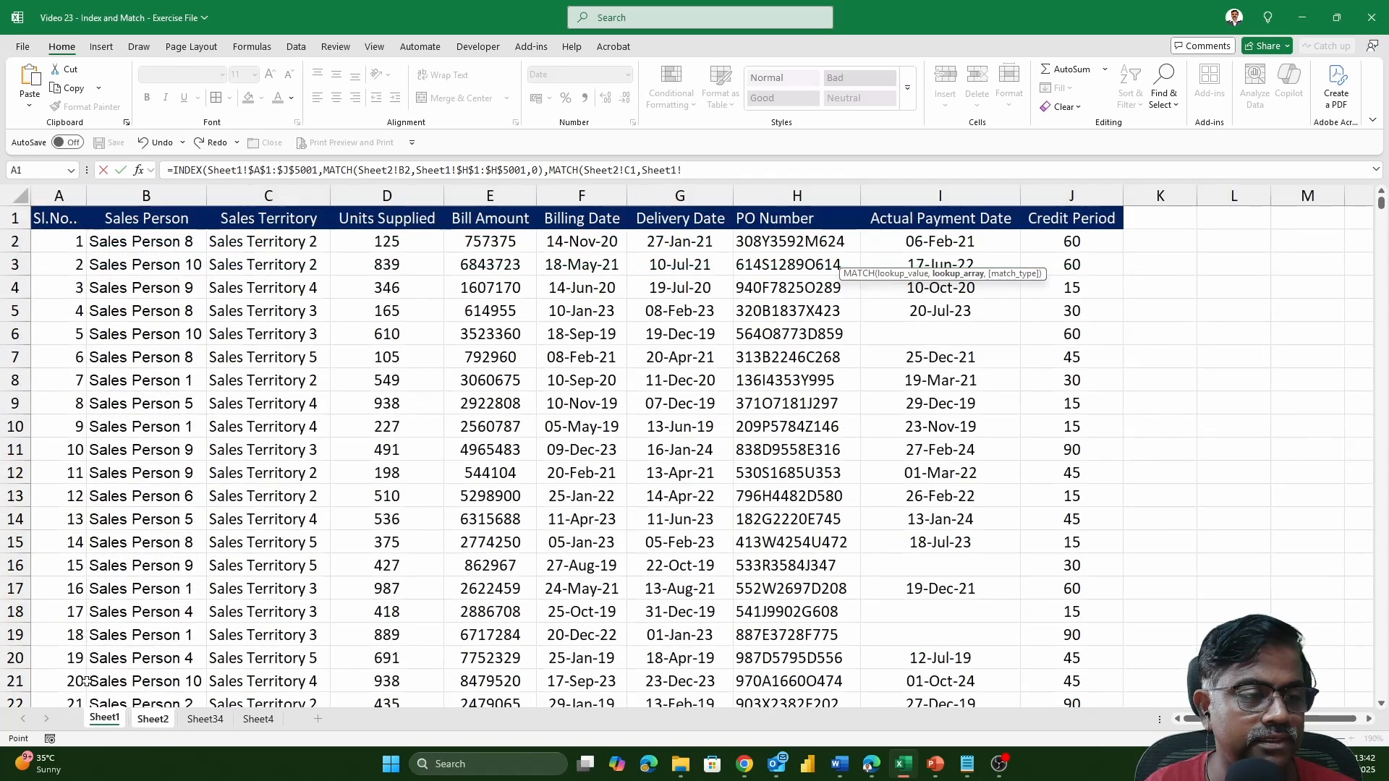
click(65, 219)
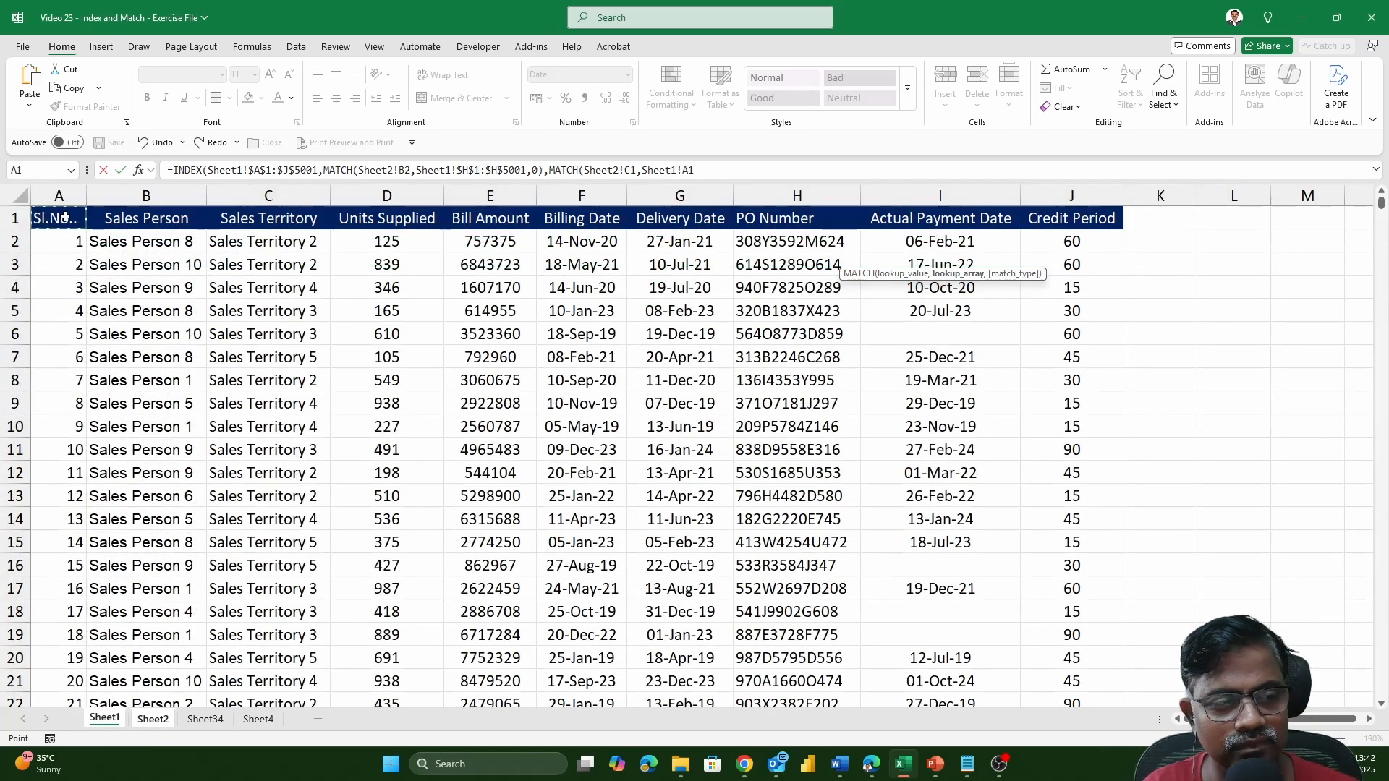
key(ctrl+shift+Right)
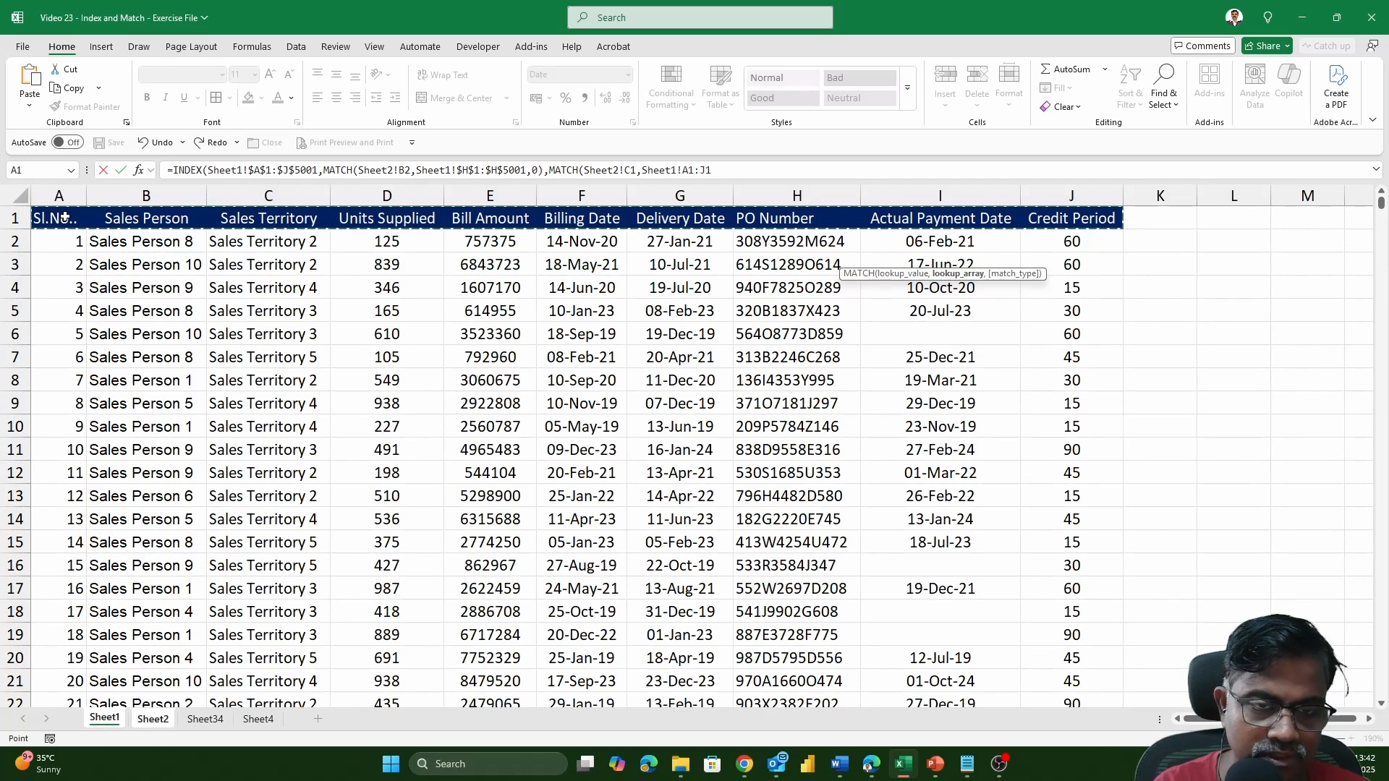
key(F4)
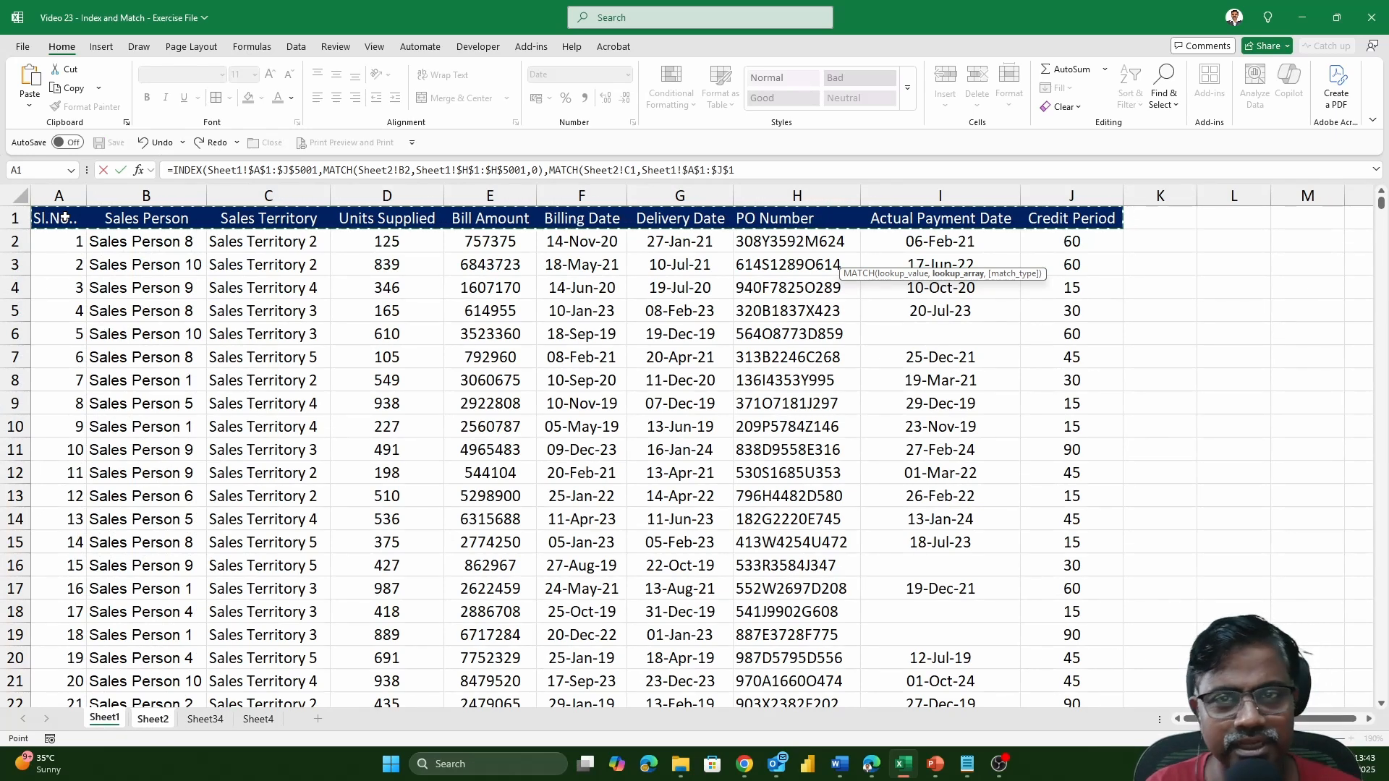
text(,)
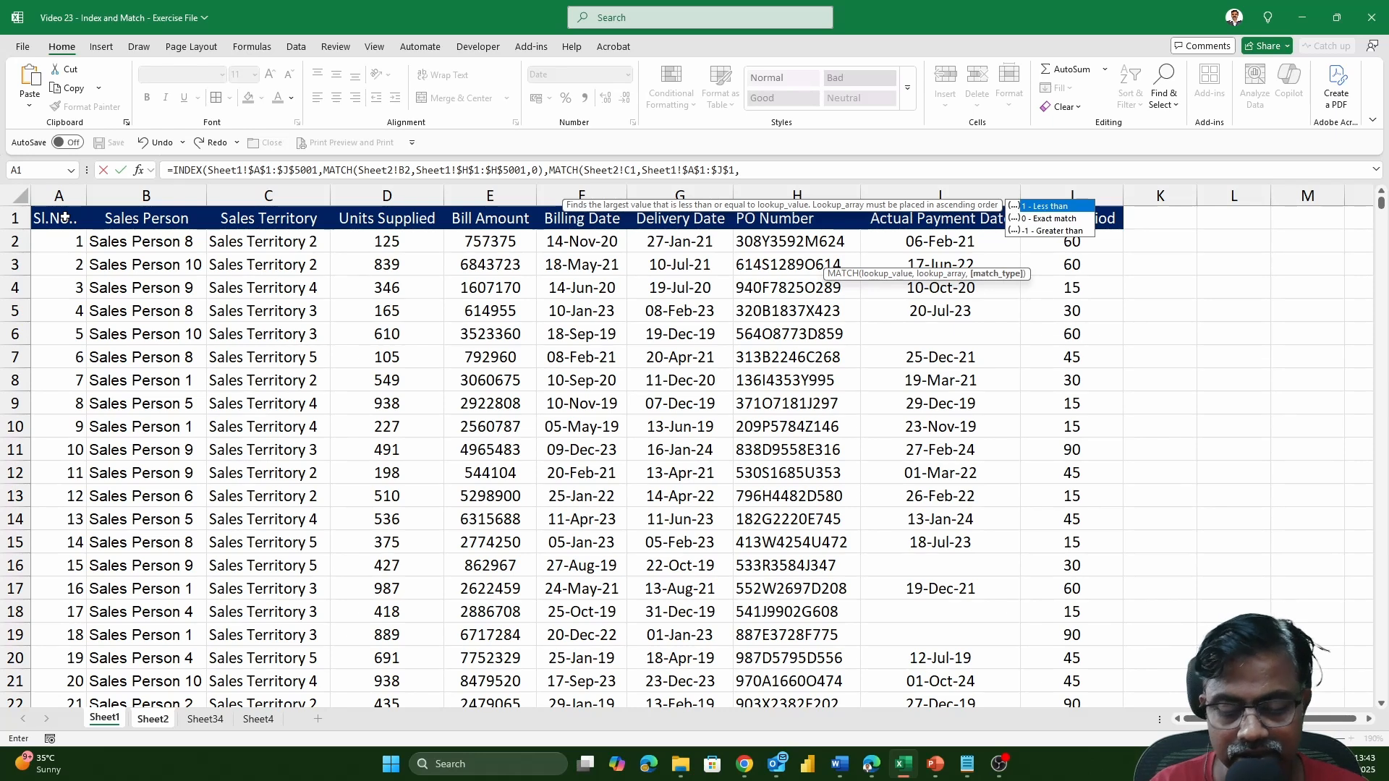
text(0))
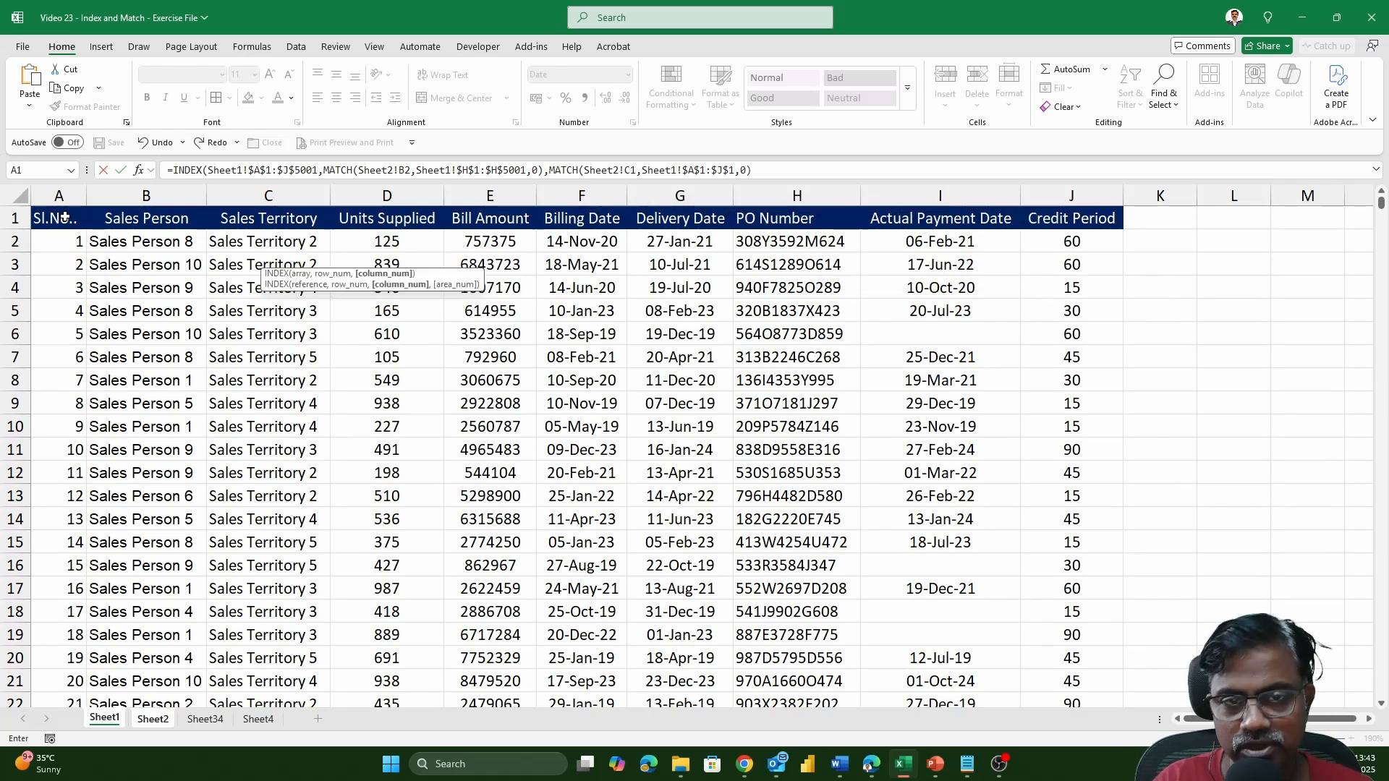
key(Return)
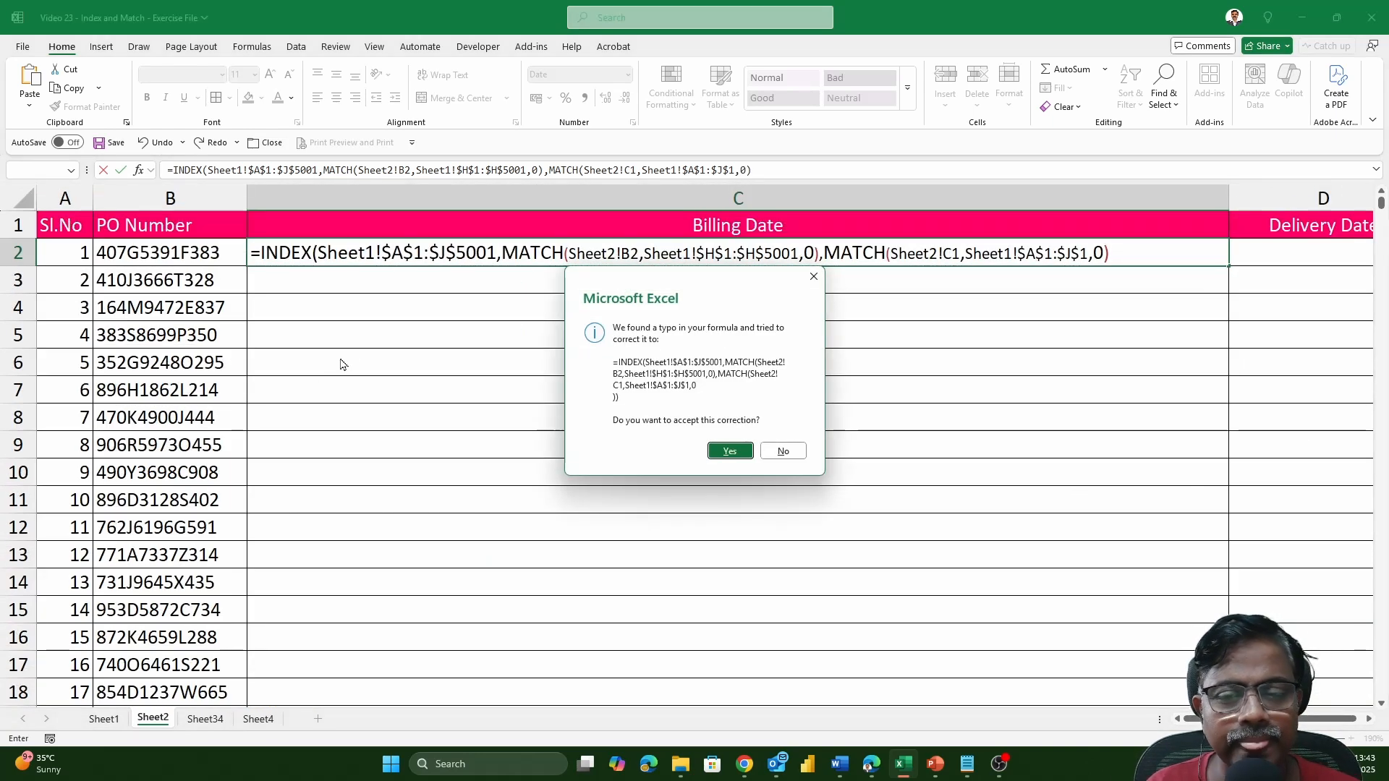
click(728, 455)
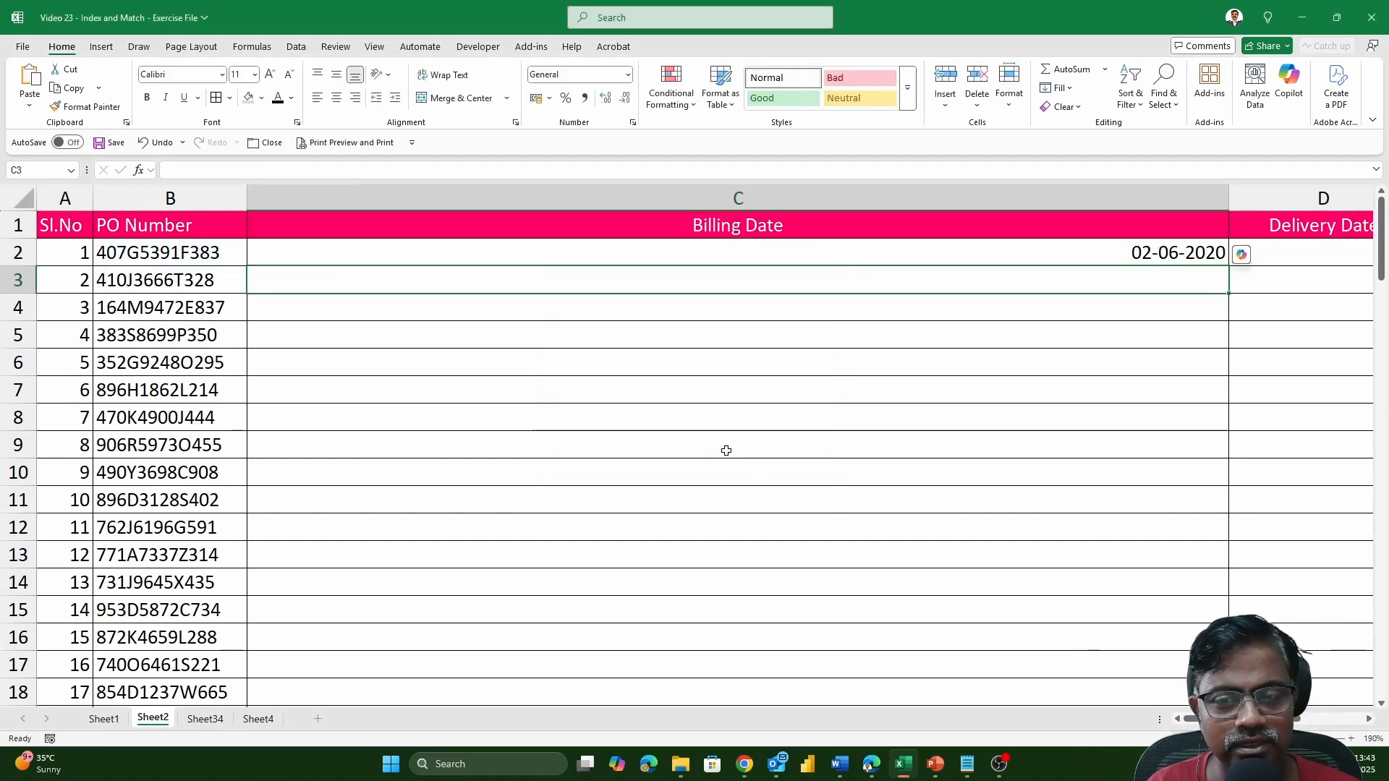
Edit the formula in C2 on Sheet2 so the first MATCH lookup value has its column locked as Sheet2!$B2.
double_click(1165, 261)
drag(501, 253, 868, 255)
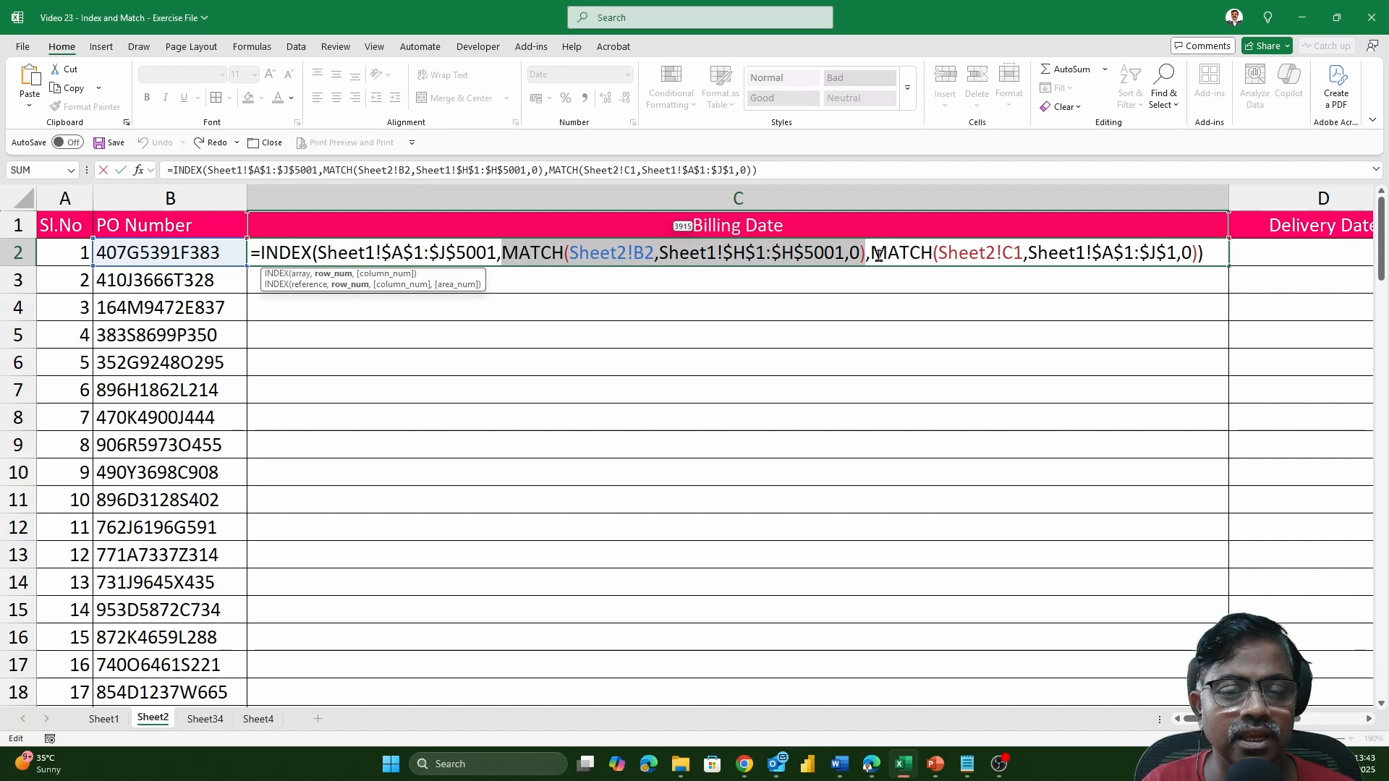
drag(871, 254, 1201, 258)
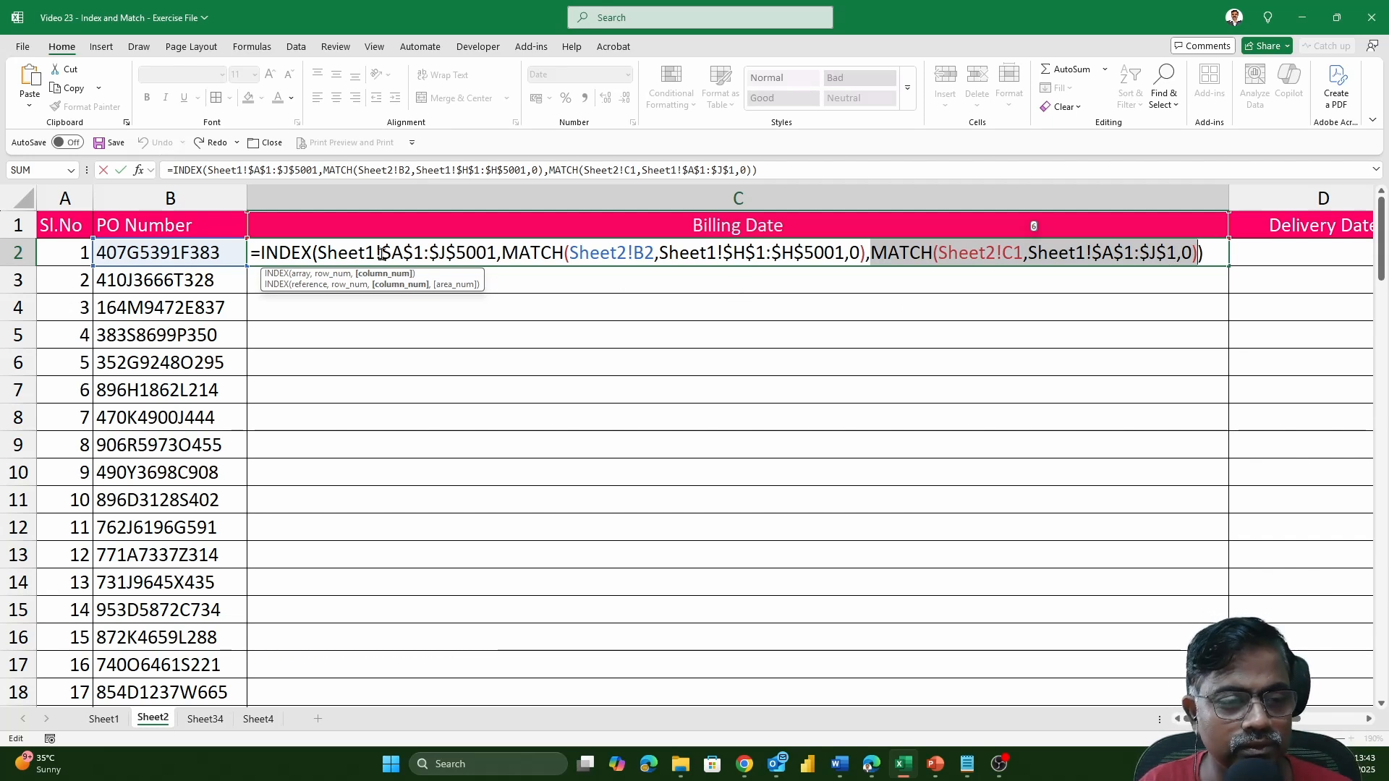
drag(381, 254, 494, 259)
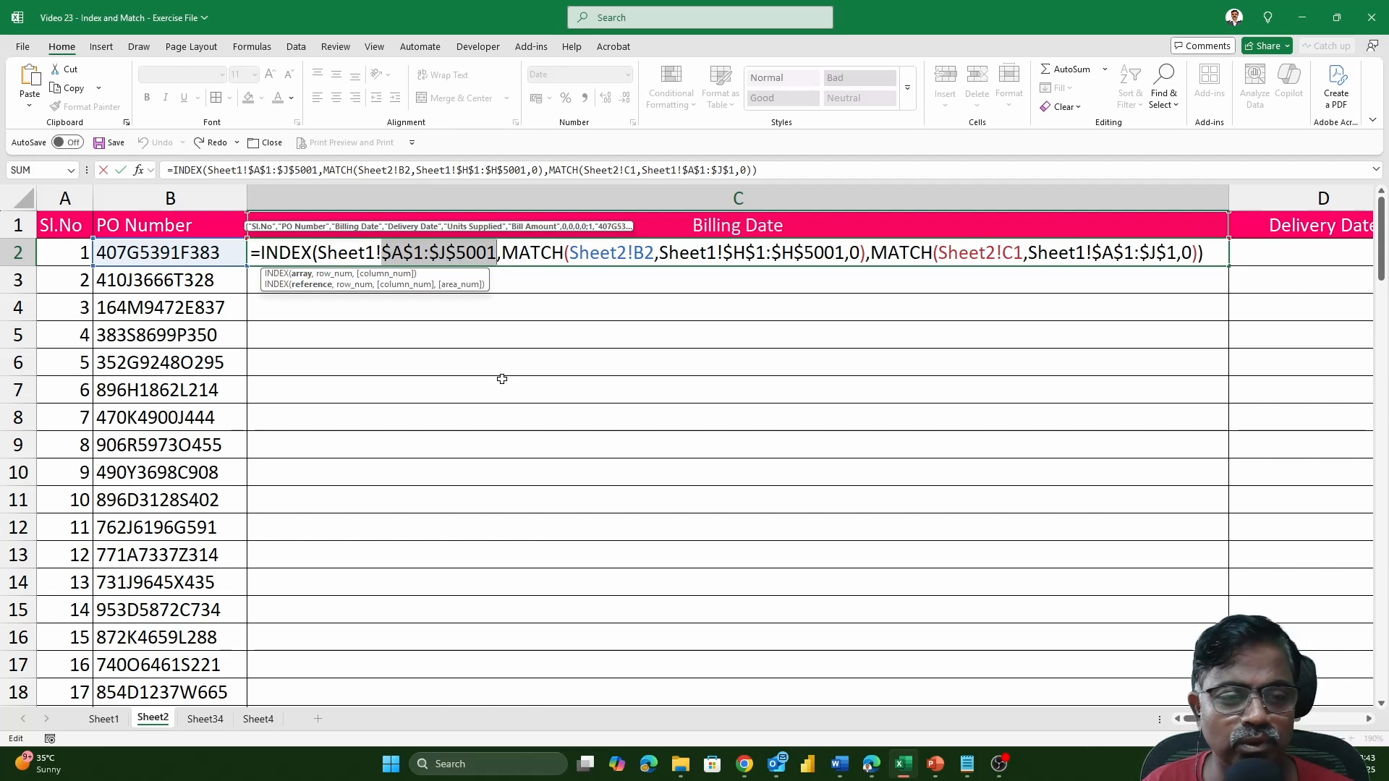
click(639, 255)
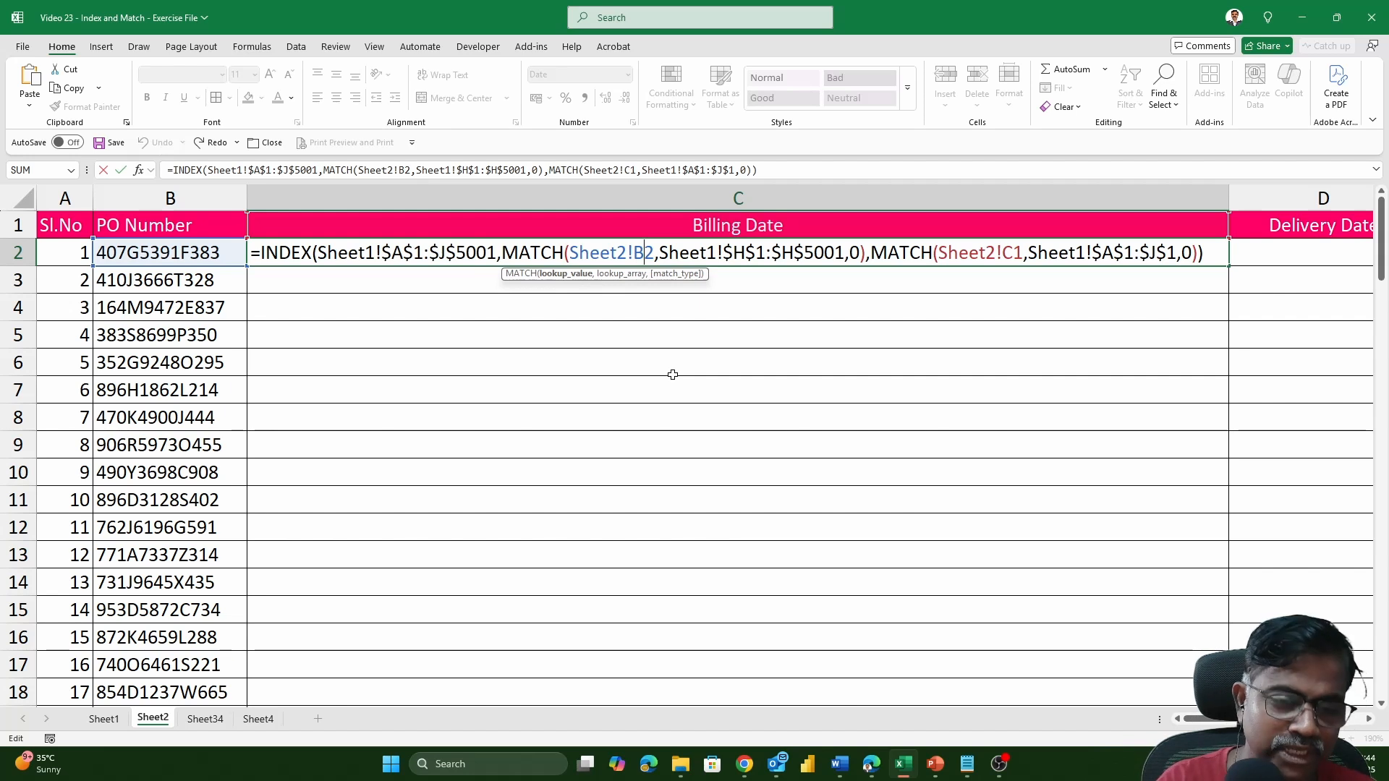
key(F4)
key(F4)
key(F4)
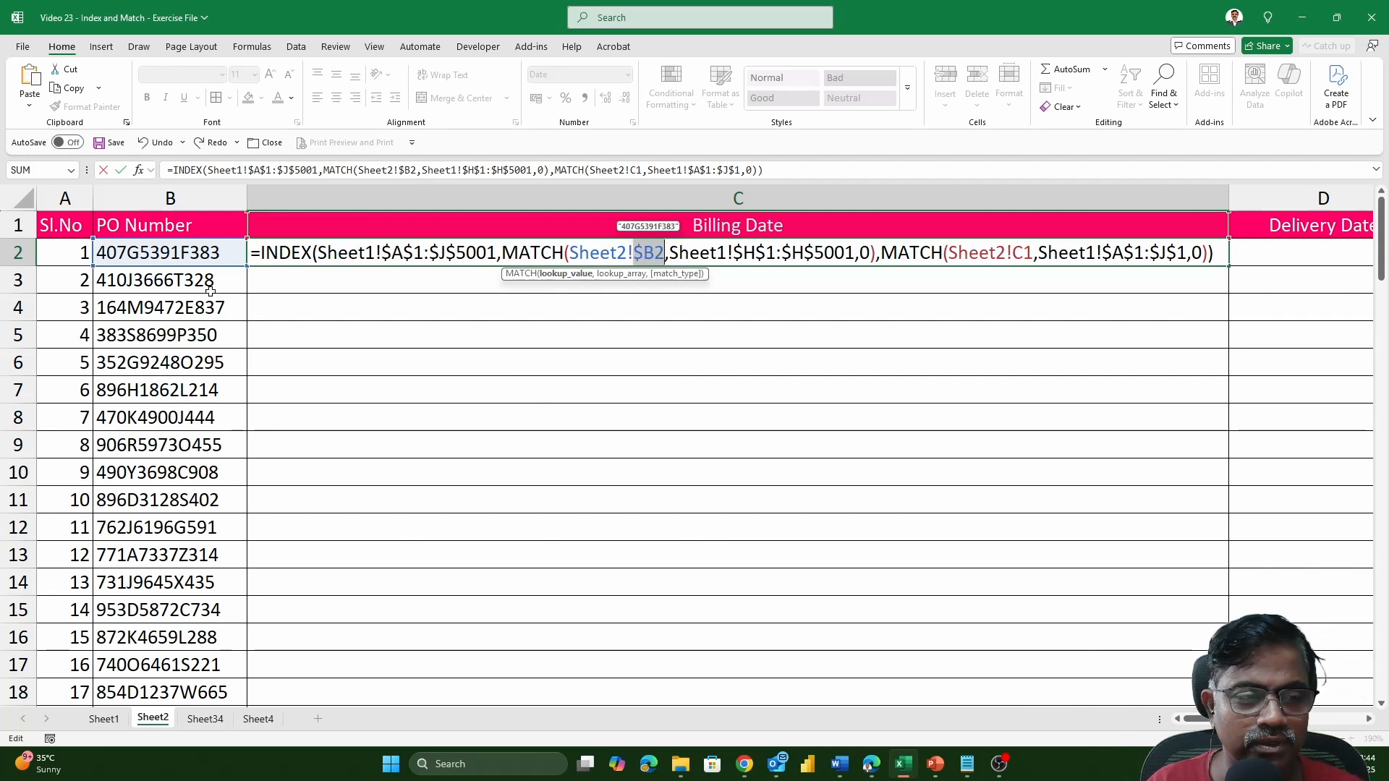
click(197, 188)
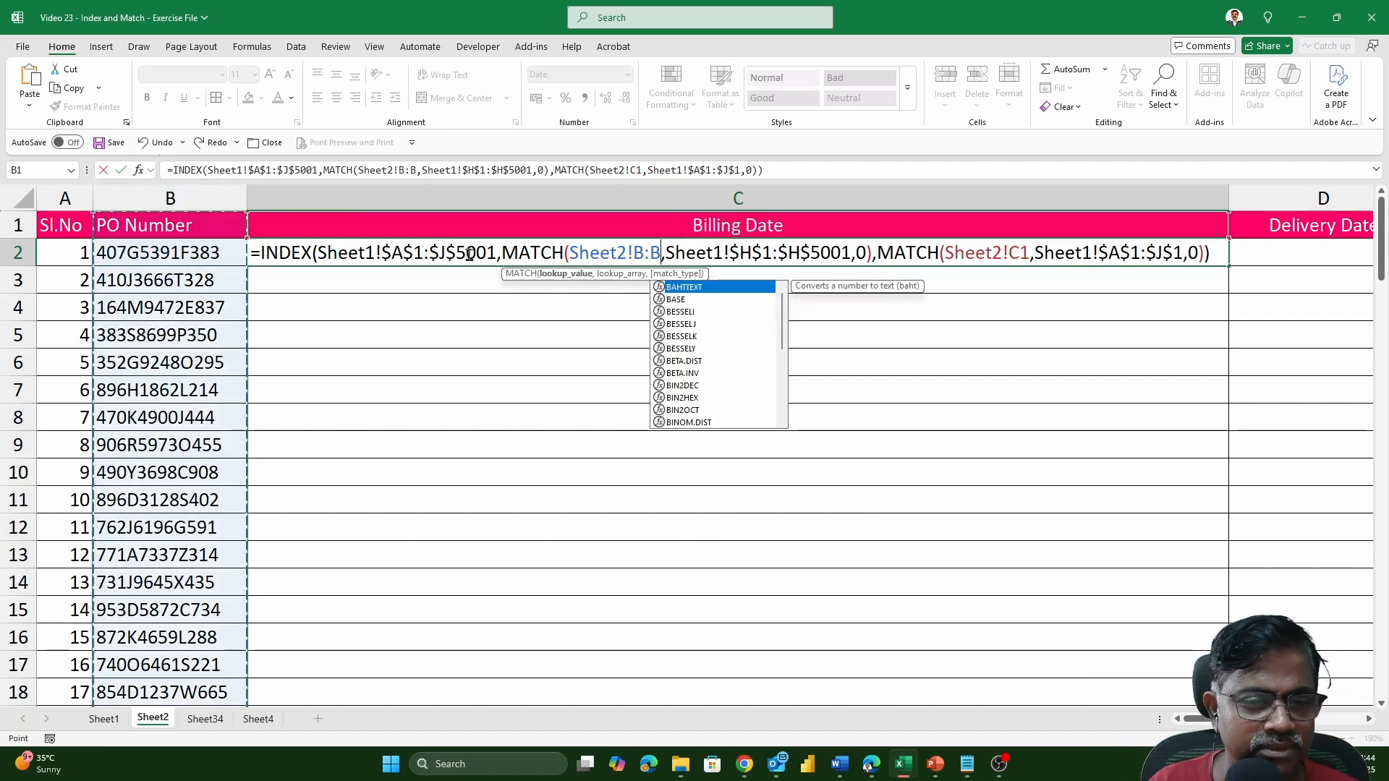
key(ctrl+z)
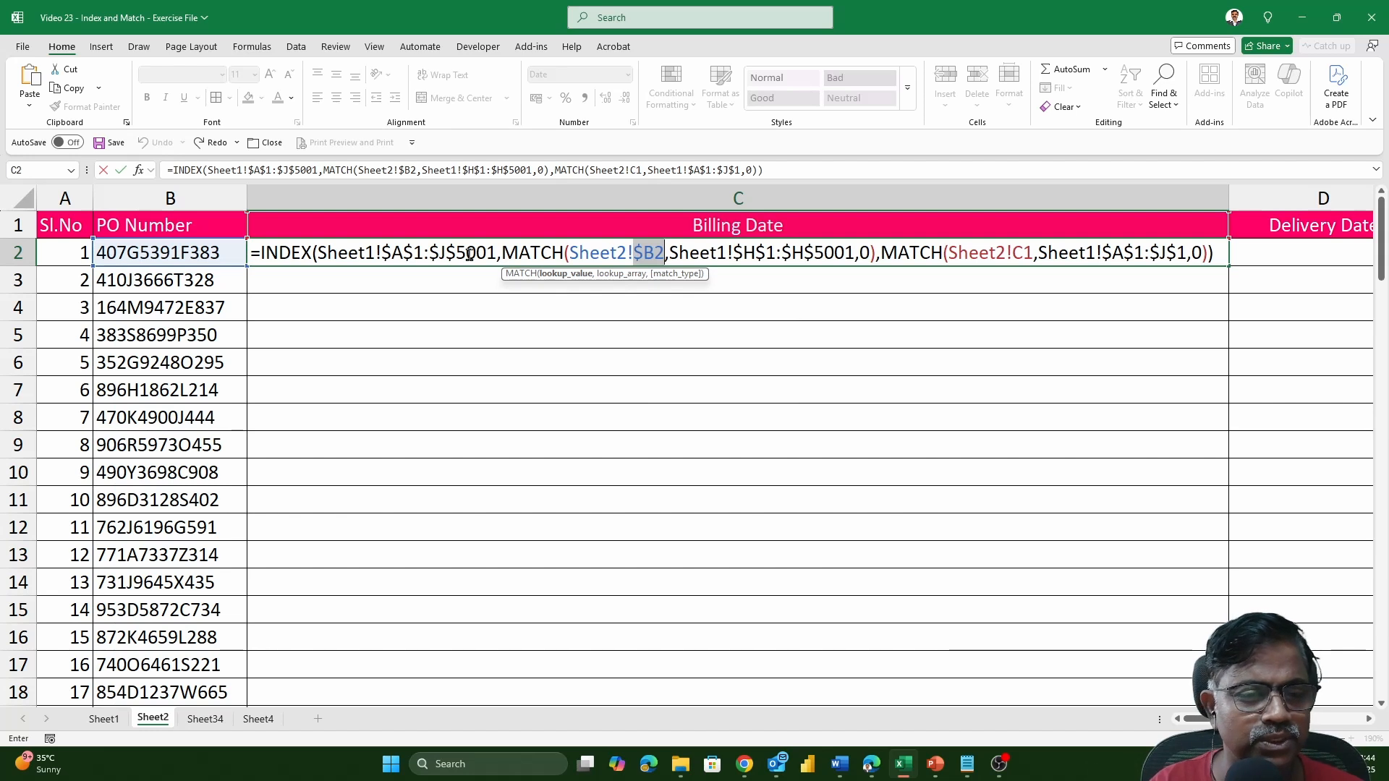
Lock the row of the second MATCH lookup value as Sheet2!C$1 and enter the formula in C2.
click(1025, 249)
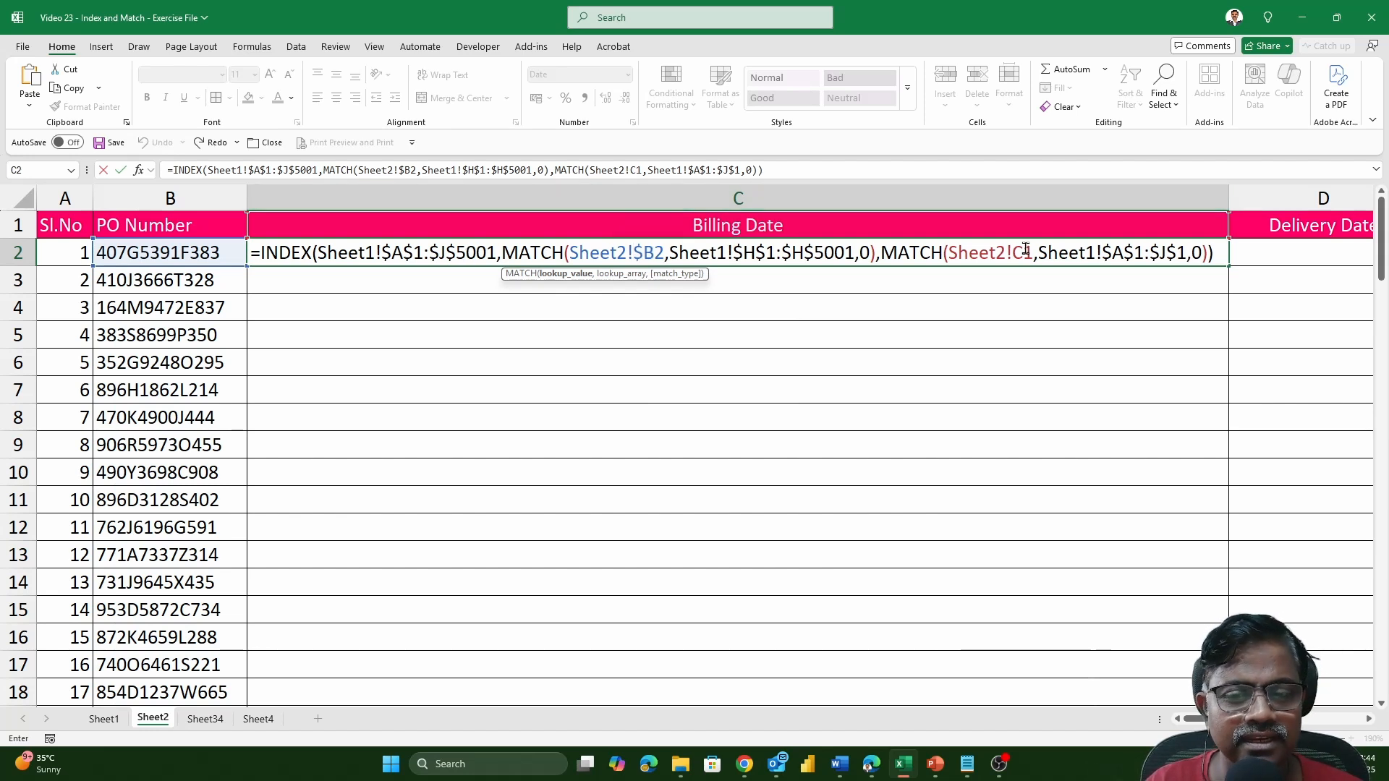
key(F4)
key(F4)
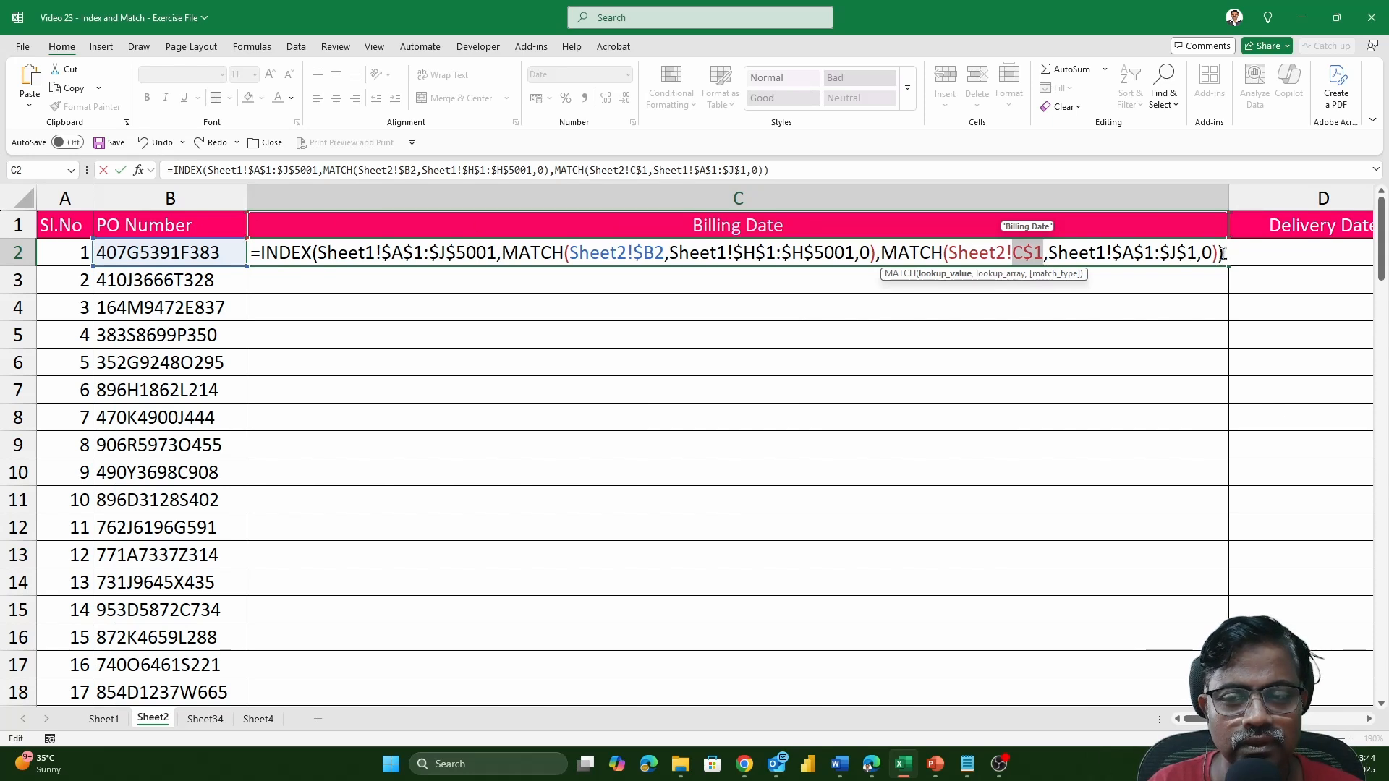
key(Return)
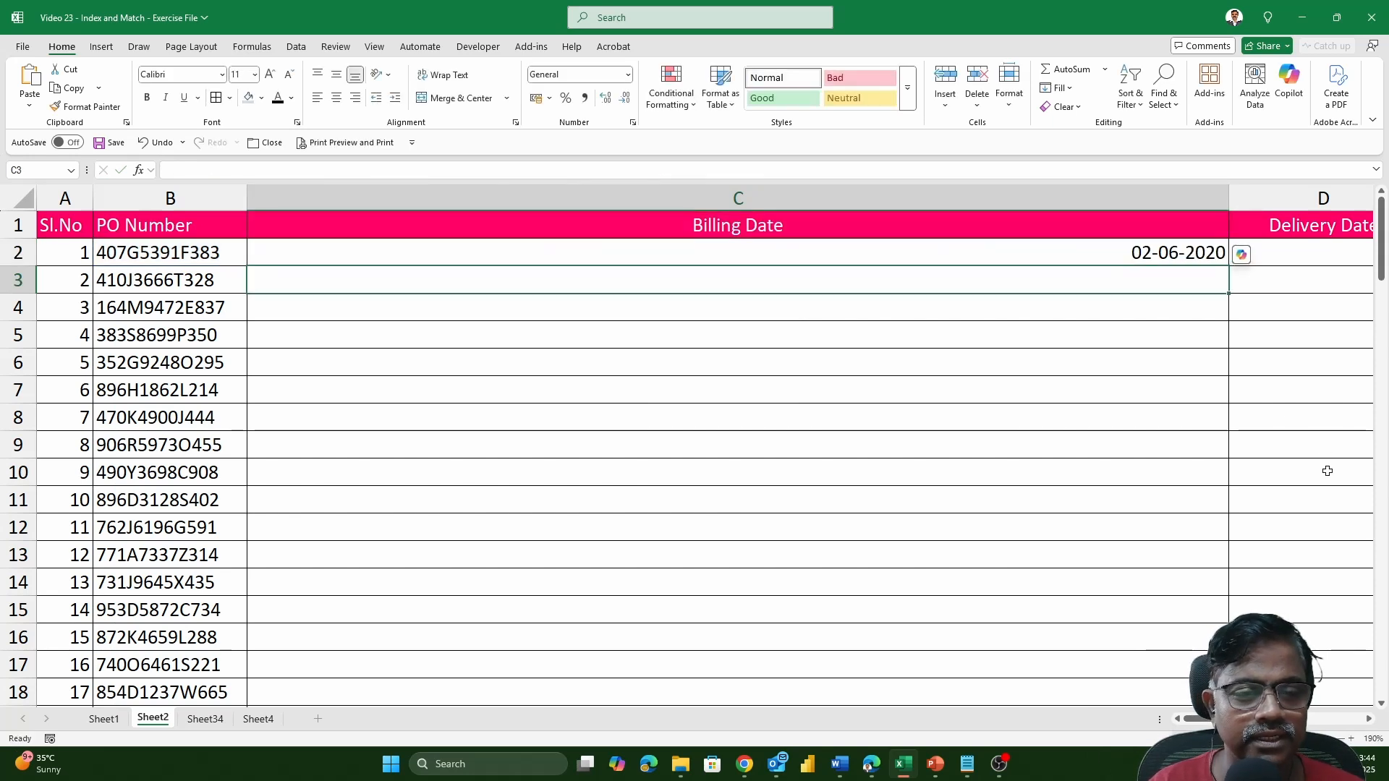
Fill the C2 formula down the Billing Date column and narrow column C until the other header columns fit in view.
click(1222, 261)
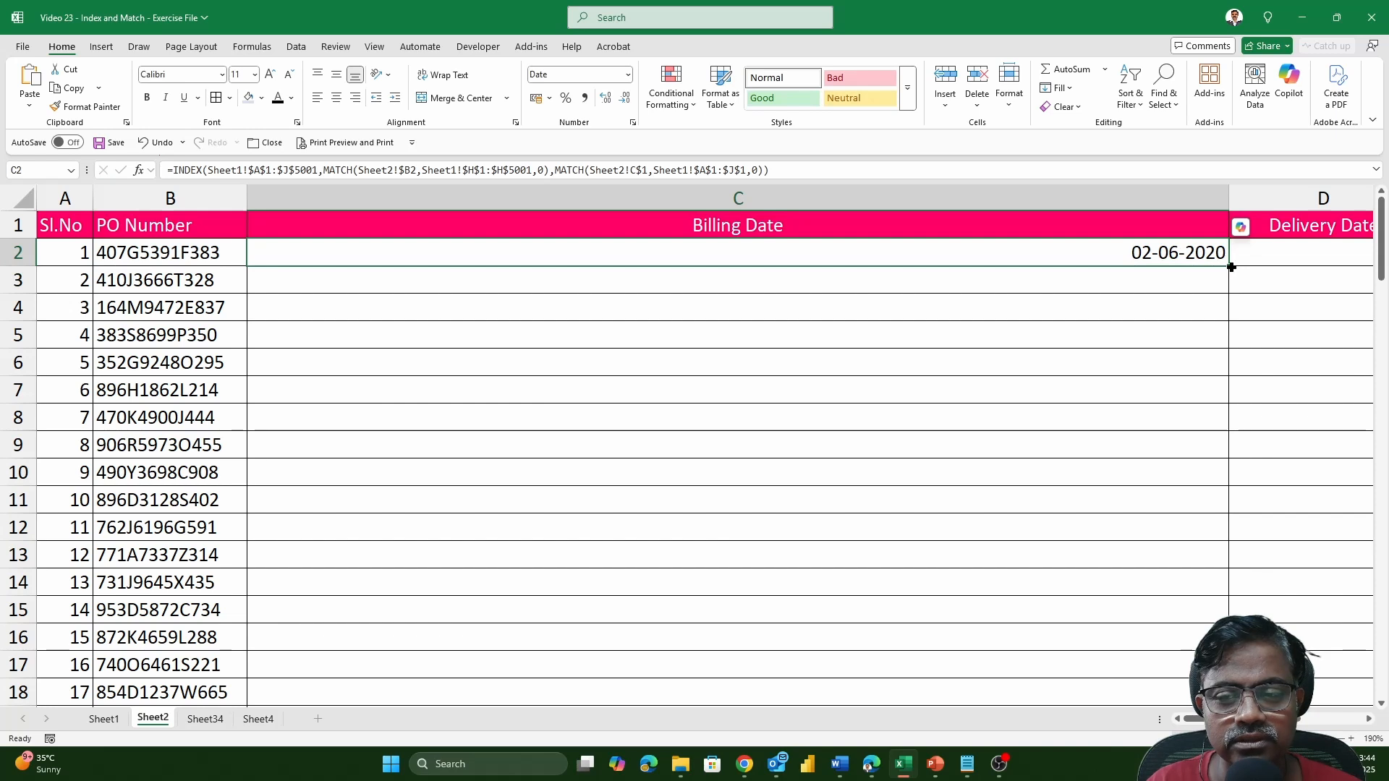
double_click(1231, 267)
drag(1229, 198, 491, 197)
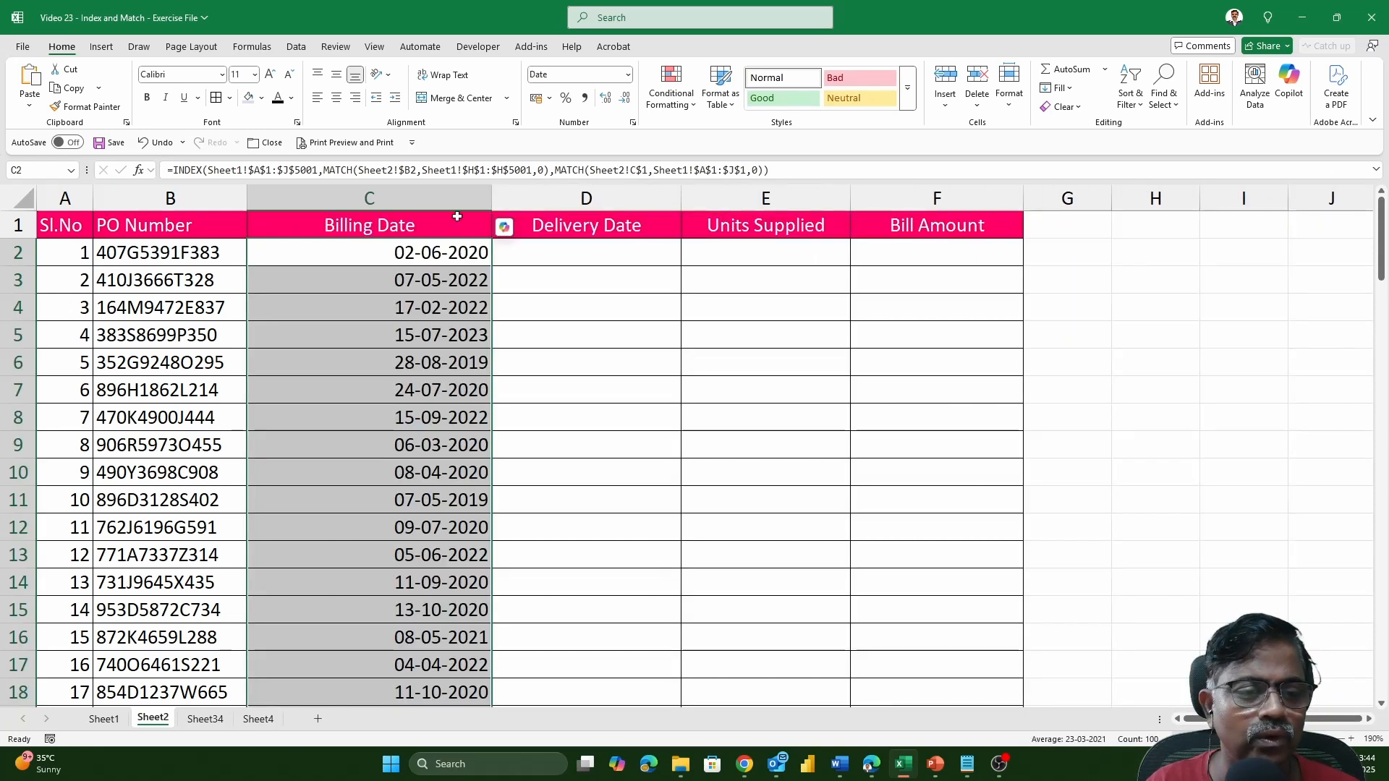
Copy the Billing Date formulas and paste them as formulas only into the Delivery Date, Units Supplied and Bill Amount columns.
key(ctrl+c)
key(Right)
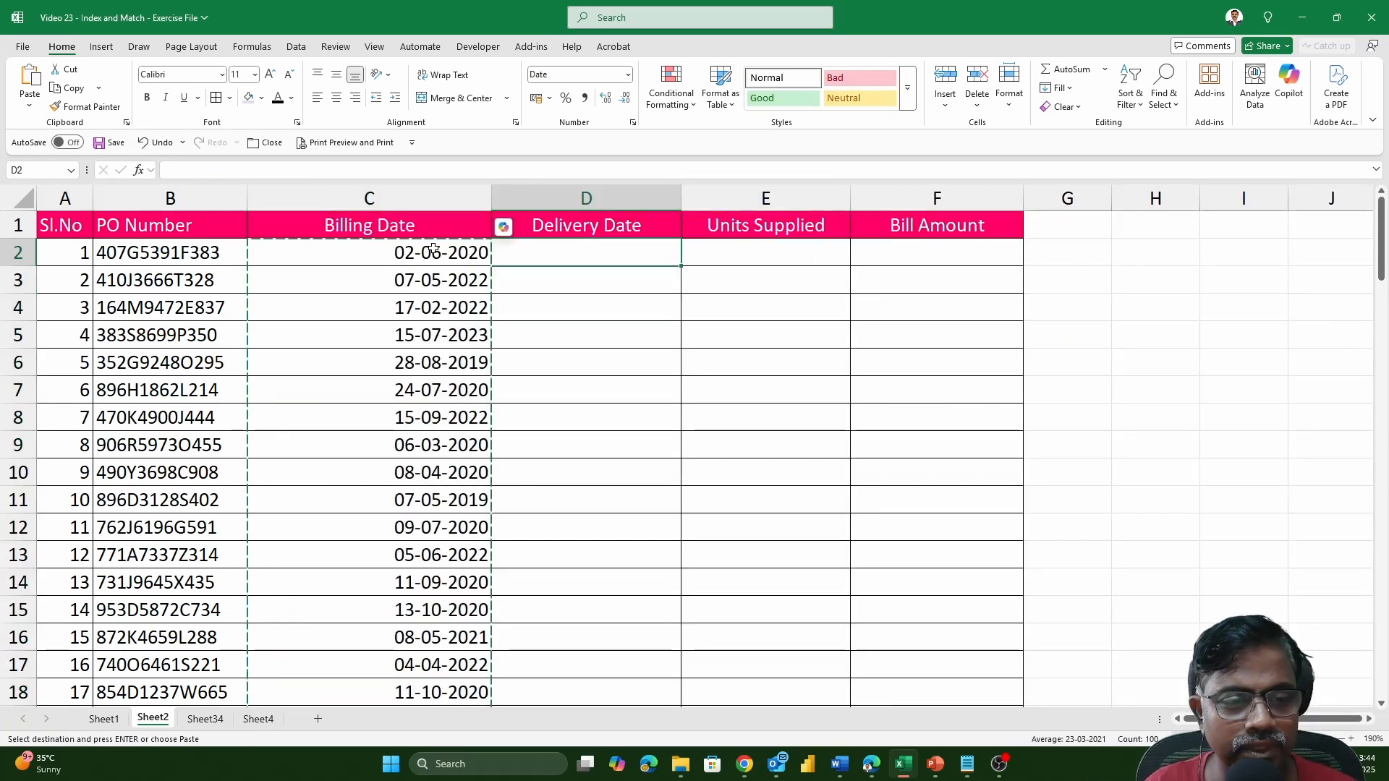
key(shift+Right)
key(shift+Right)
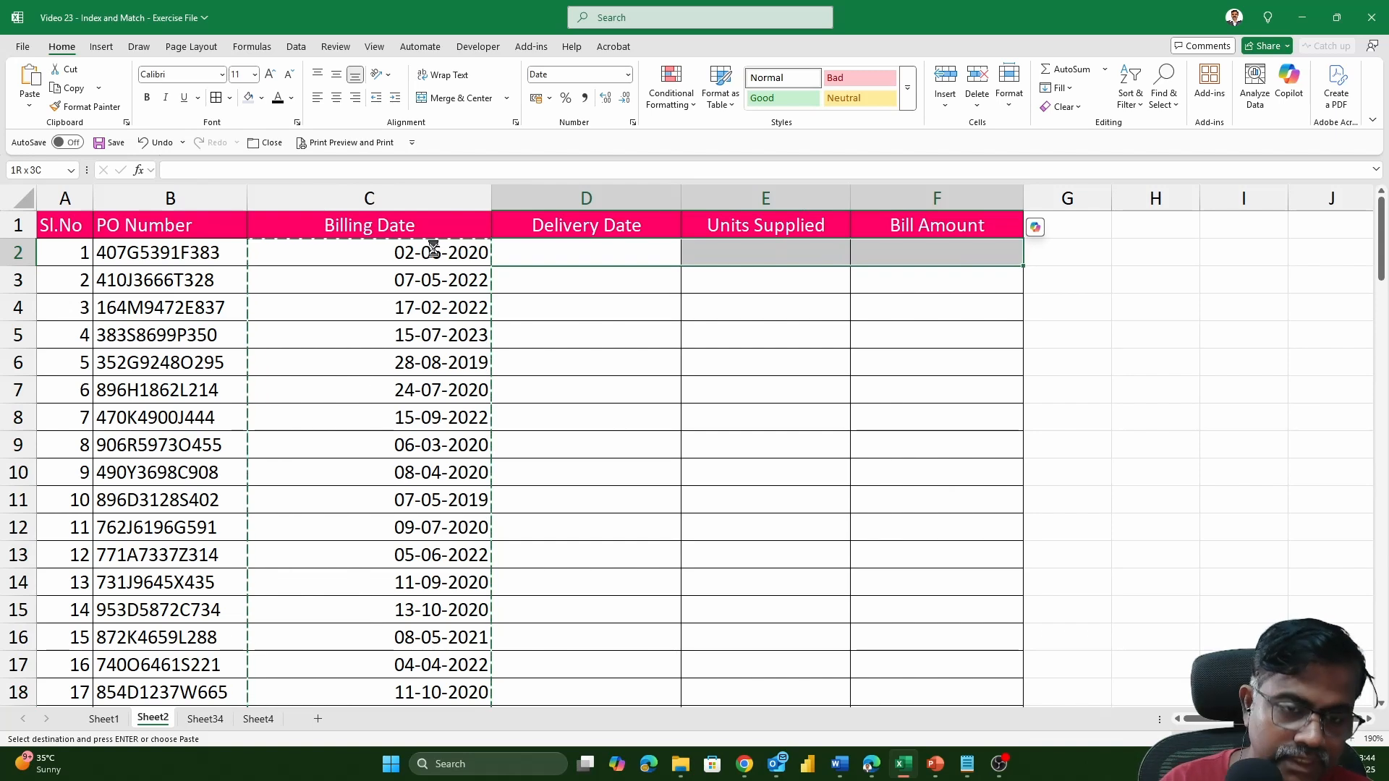
key(ctrl+alt+v)
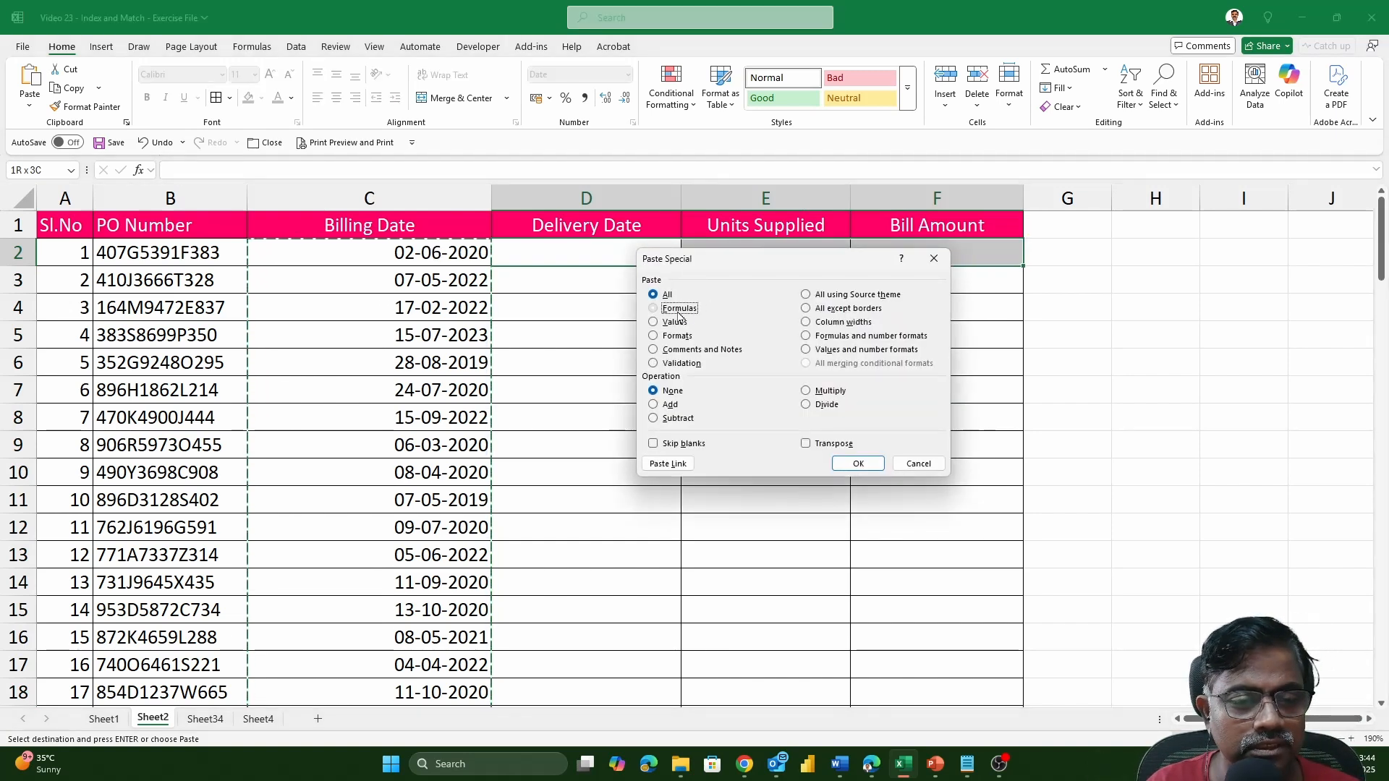
click(678, 312)
click(865, 464)
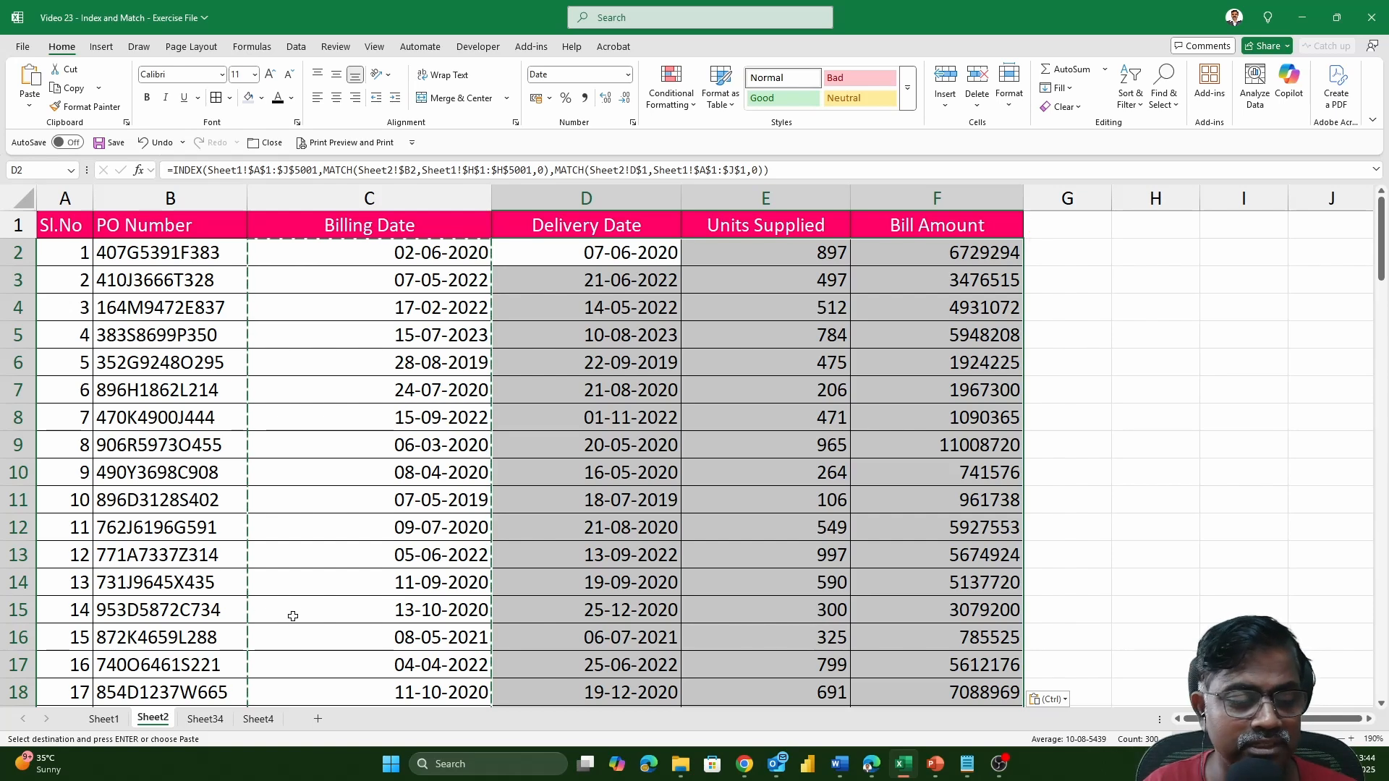
Move the PO Number column on Sheet1 to just before Bill Amount, and check the lookup formulas on Sheet2.
click(105, 718)
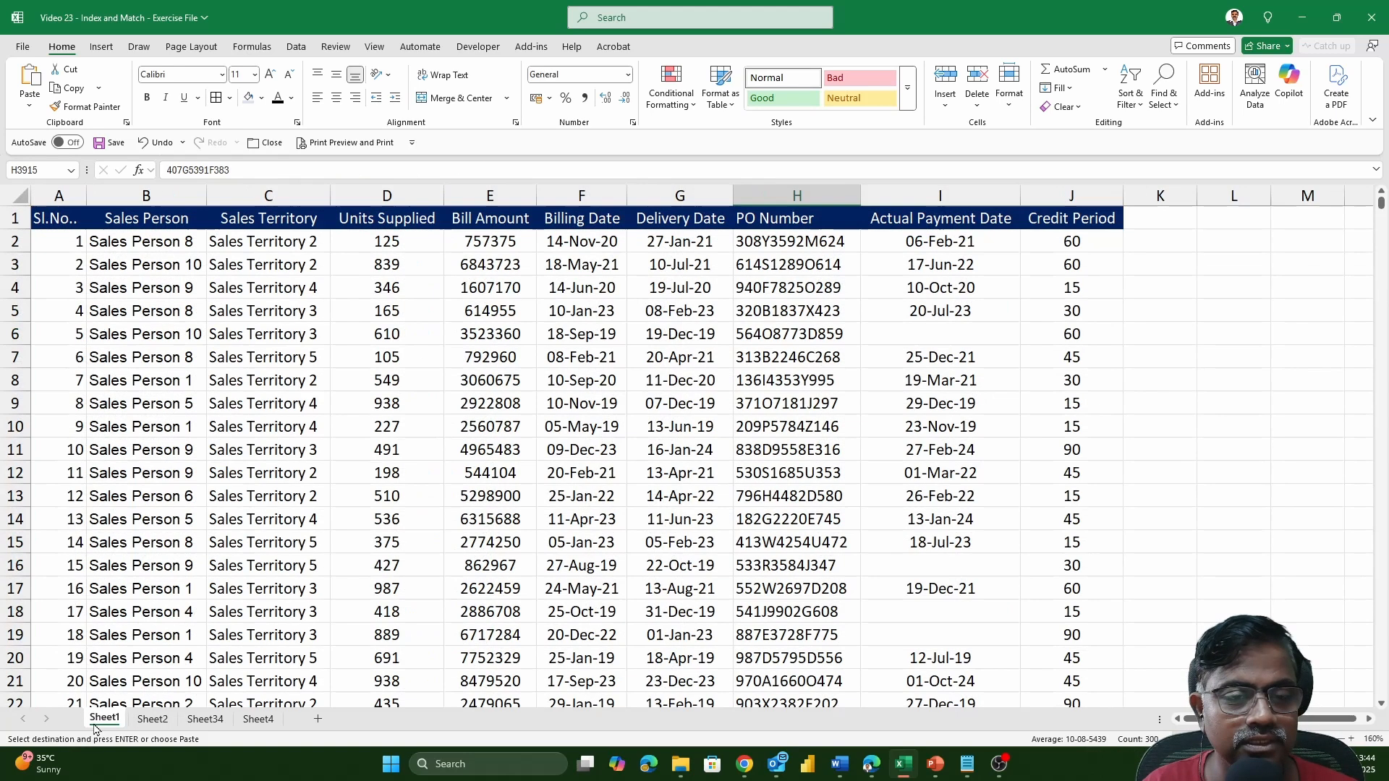
click(786, 197)
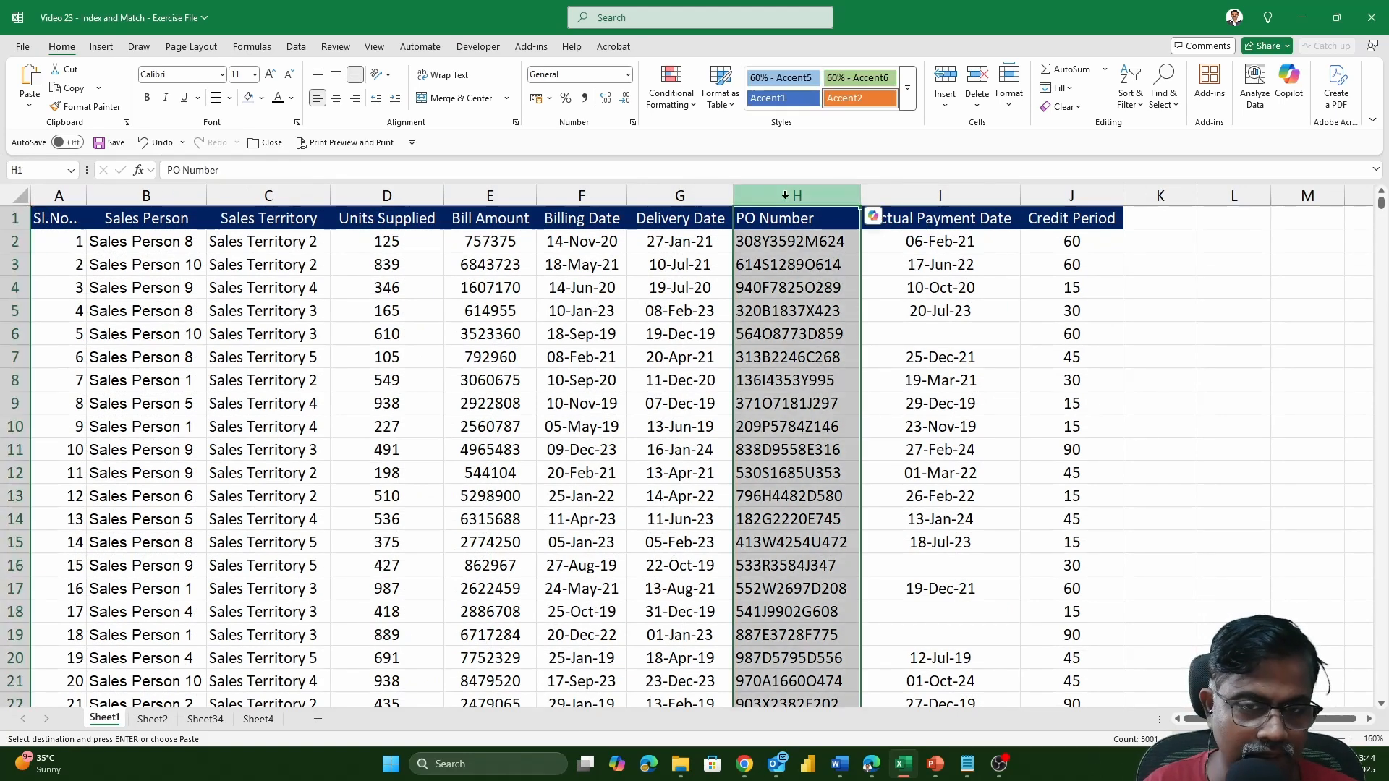
key(ctrl+c)
click(586, 199)
right_click(479, 195)
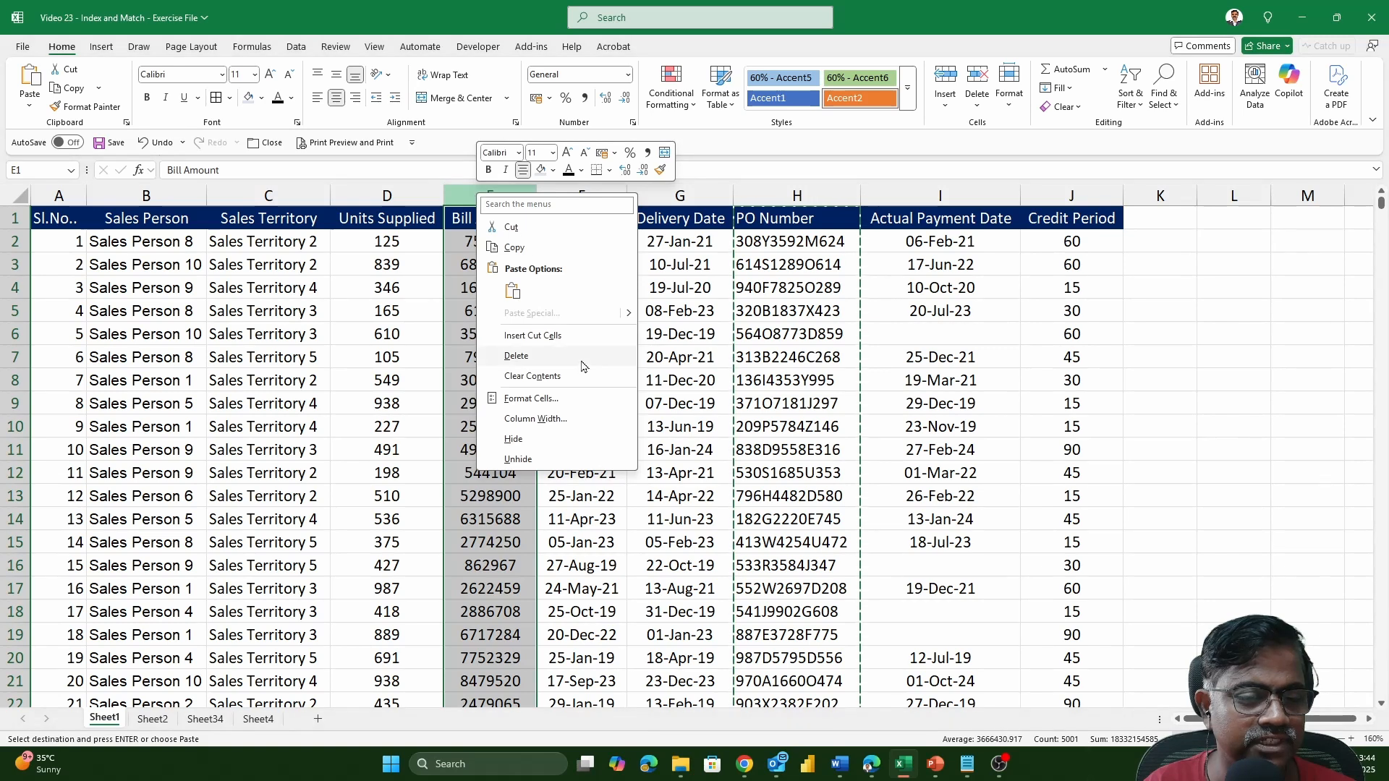
click(547, 337)
click(547, 286)
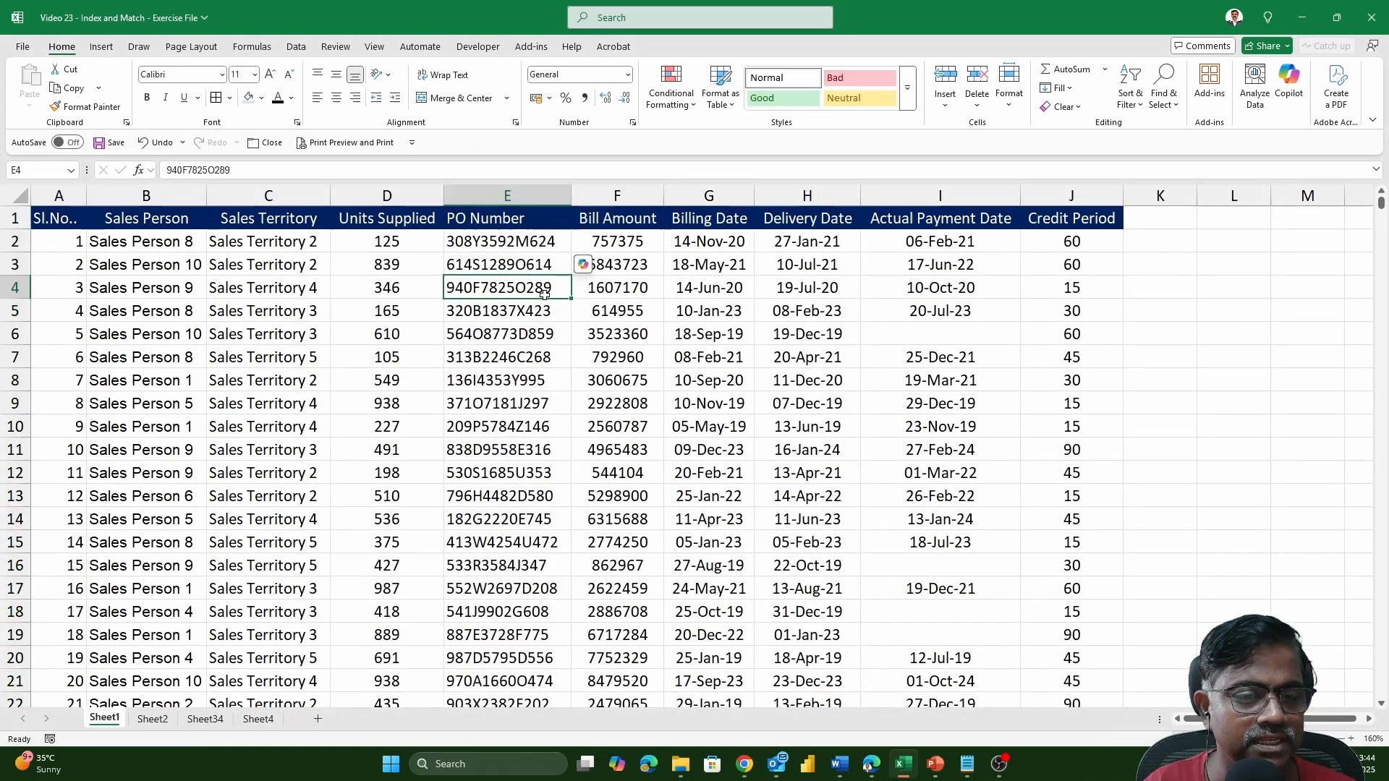
click(171, 720)
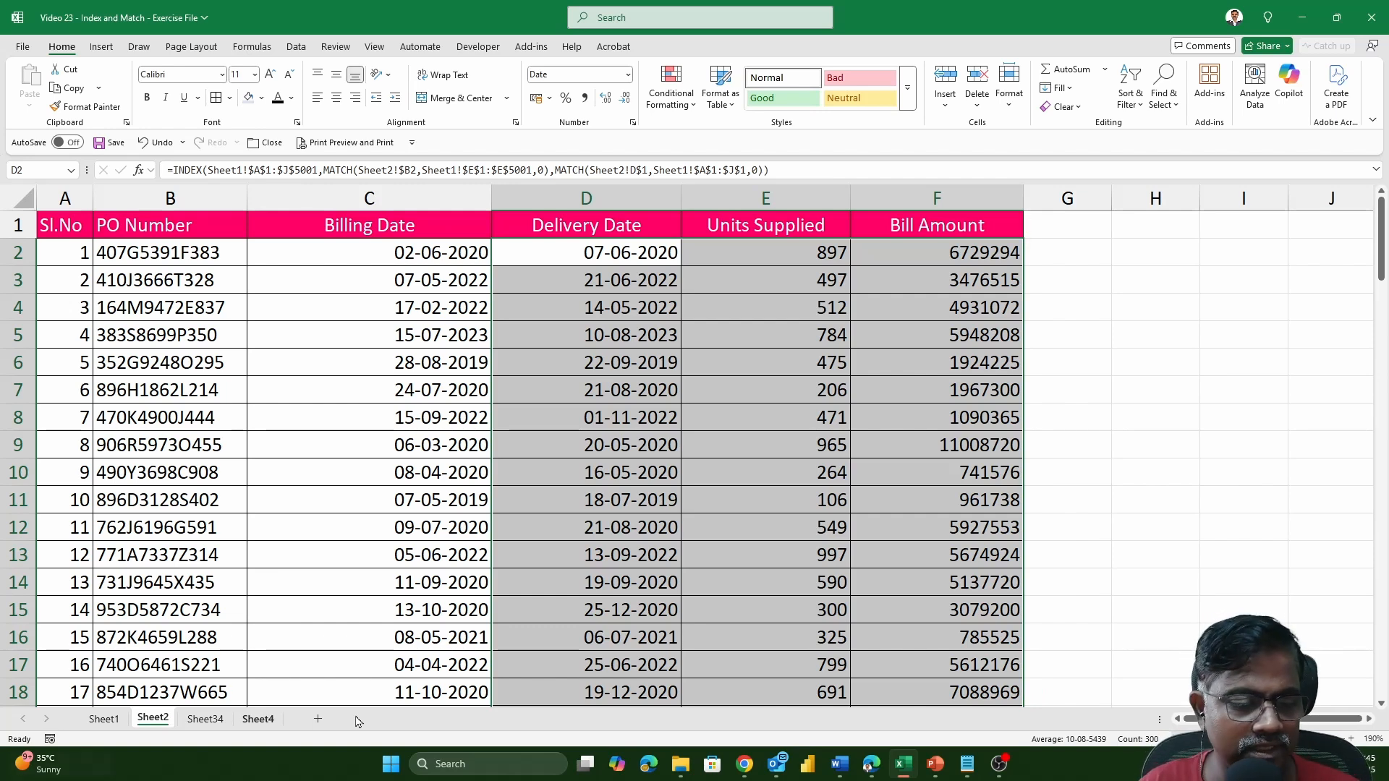
Examine how Cluster and Sales Territory on Sheet34 relate to the product category and territory table on Sheet4.
click(277, 721)
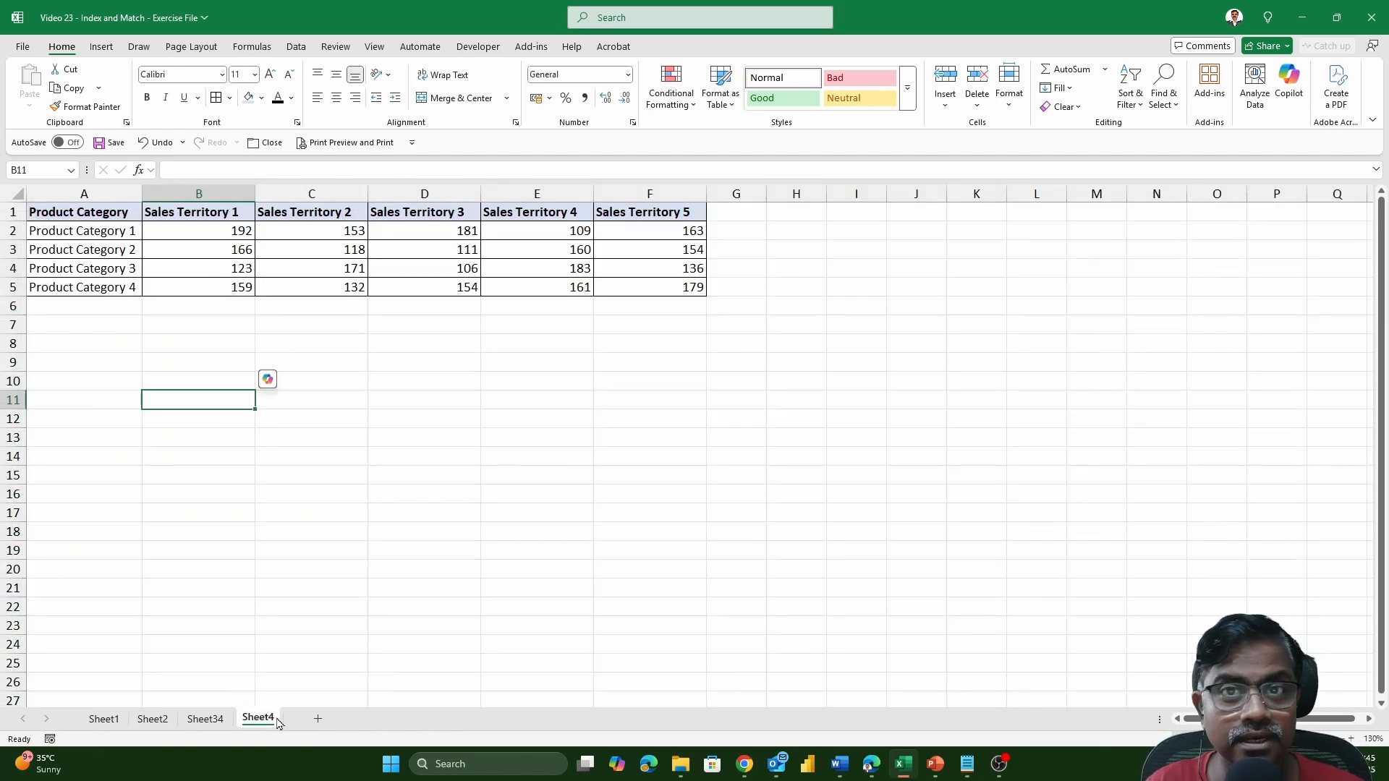
click(219, 719)
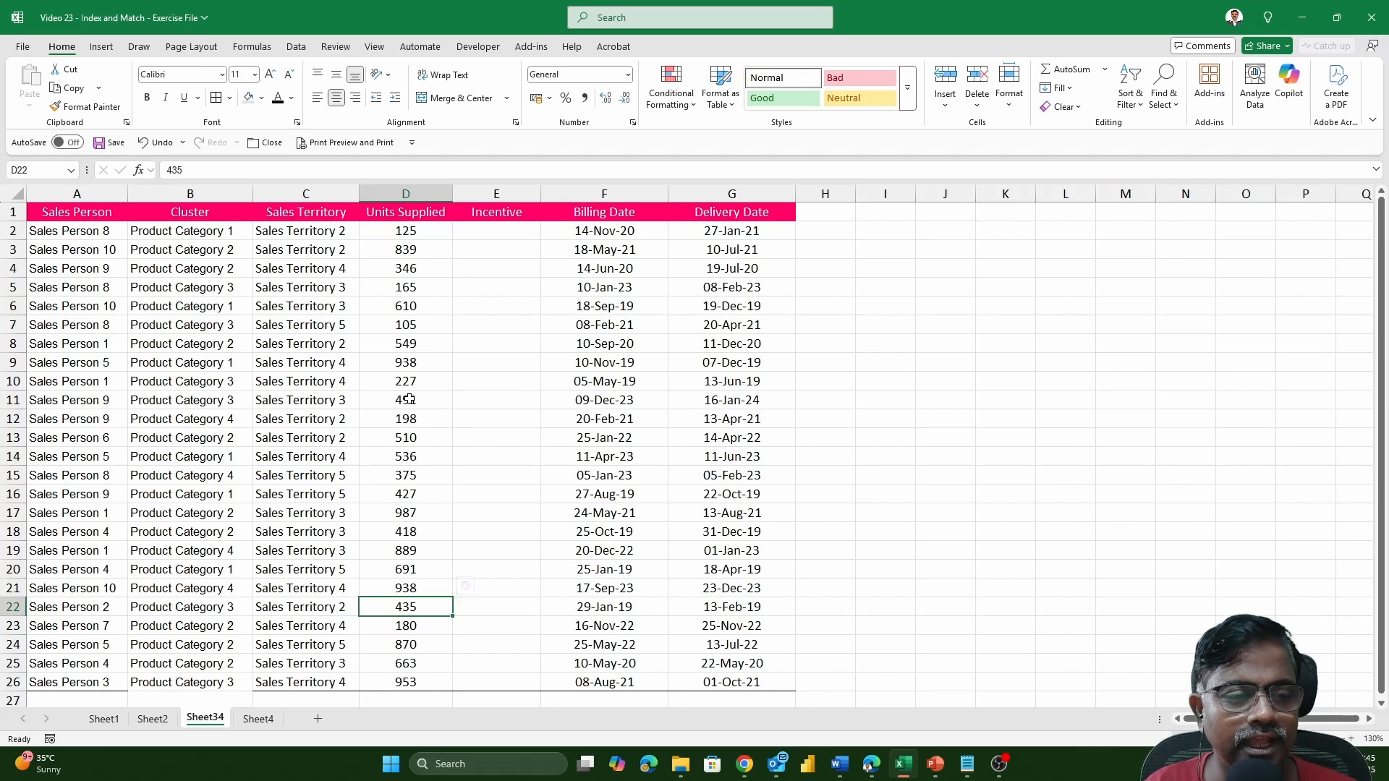
click(492, 236)
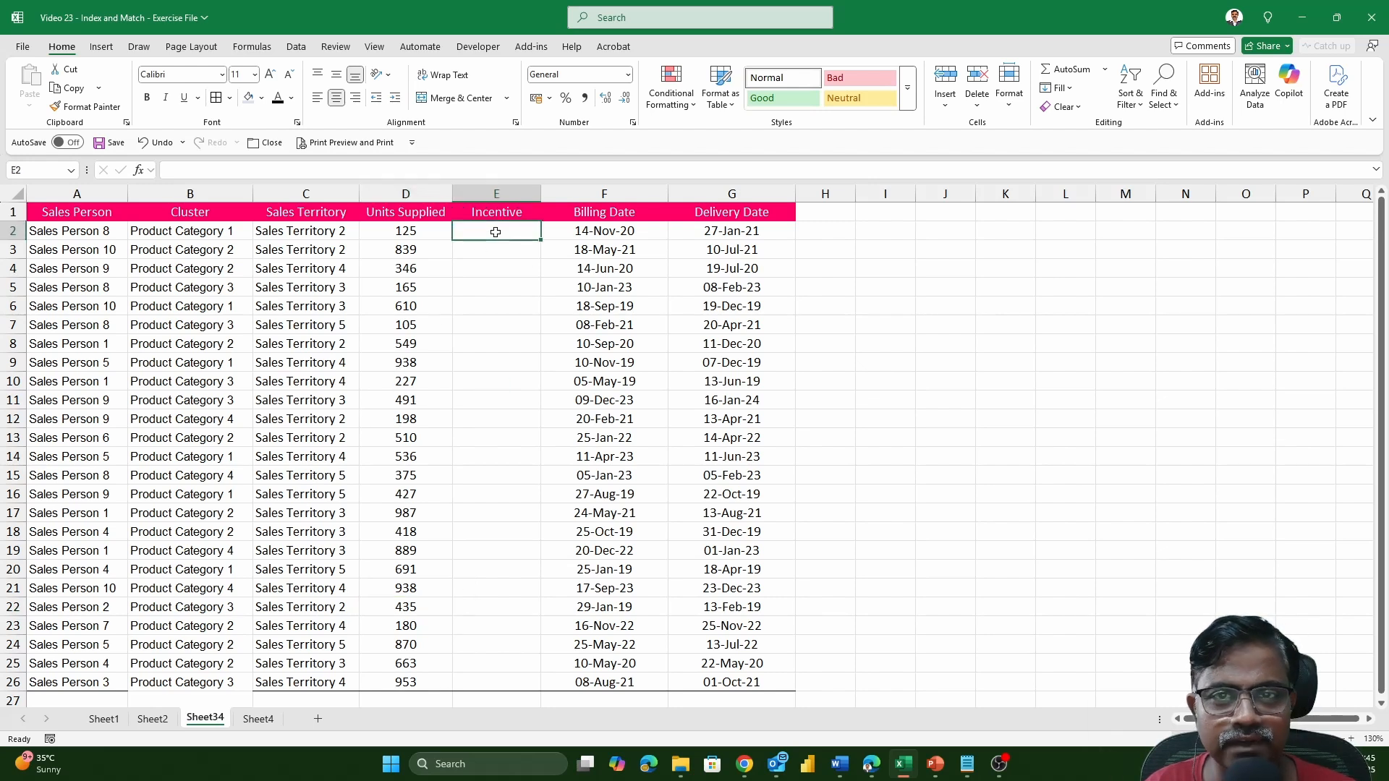
click(308, 233)
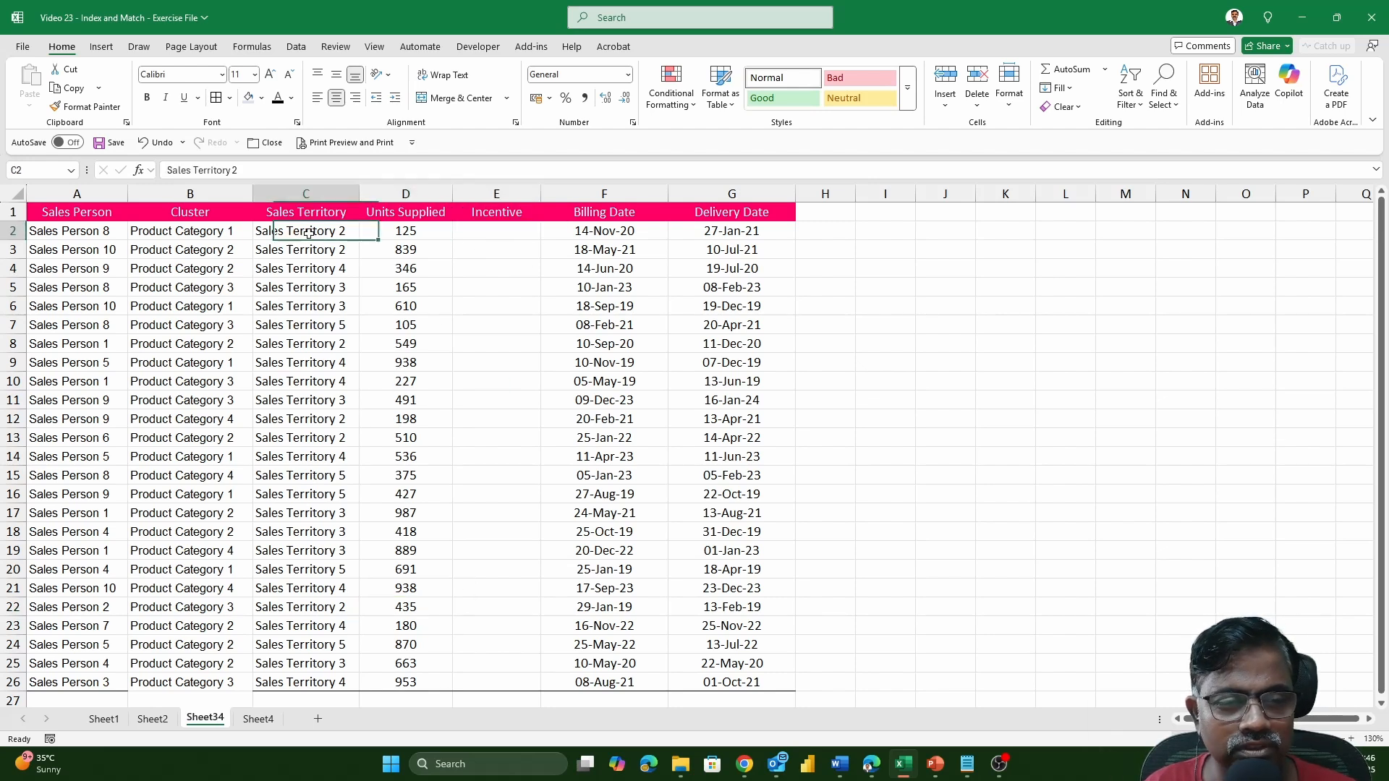
click(208, 234)
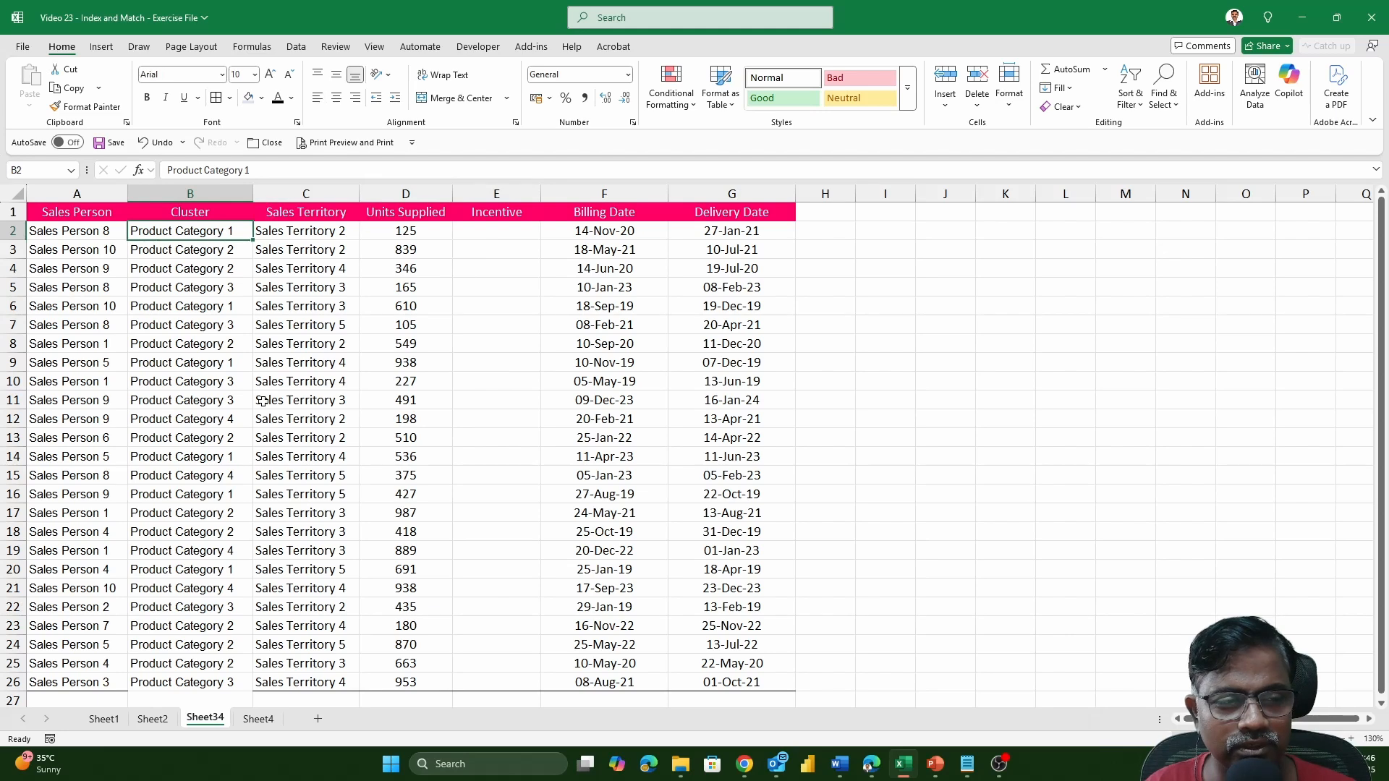
click(272, 723)
ctrl+scroll(391, 520, up, 5)
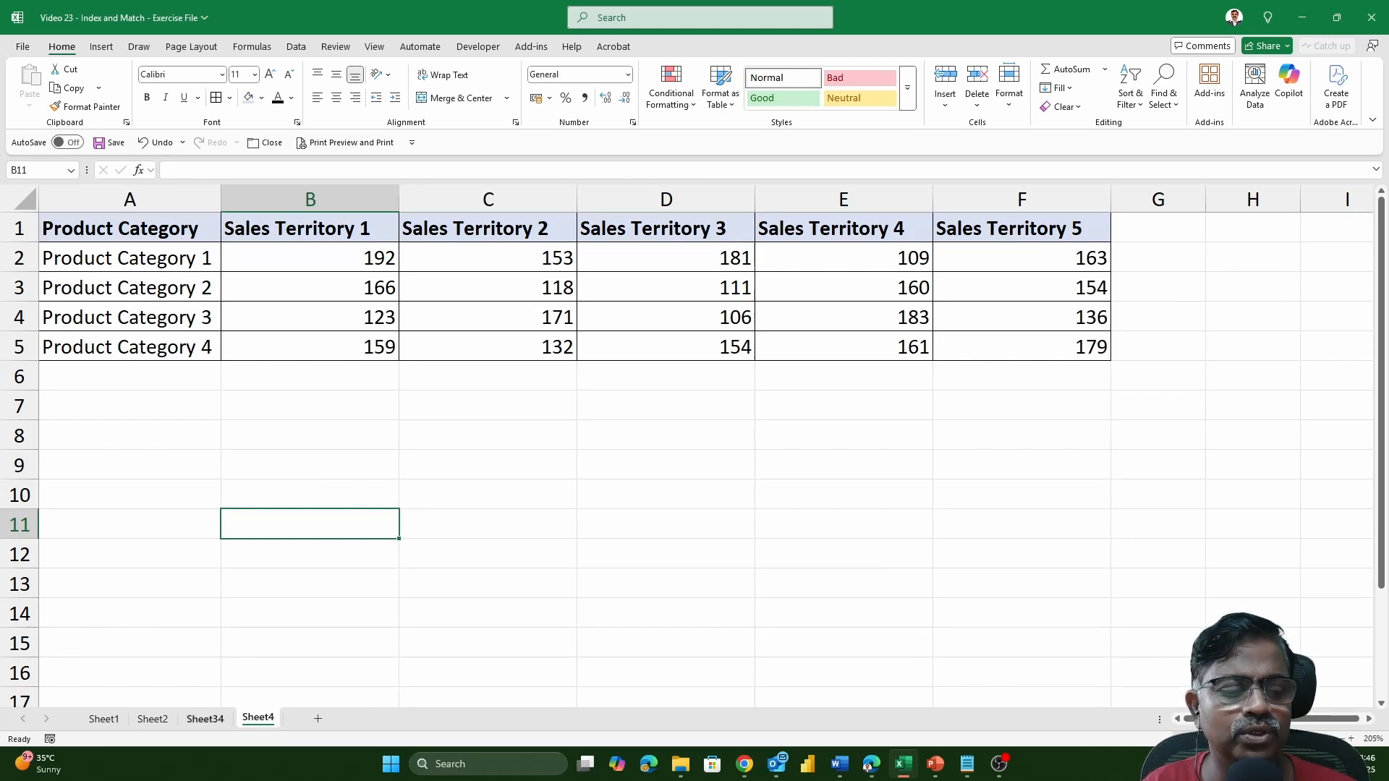
click(207, 719)
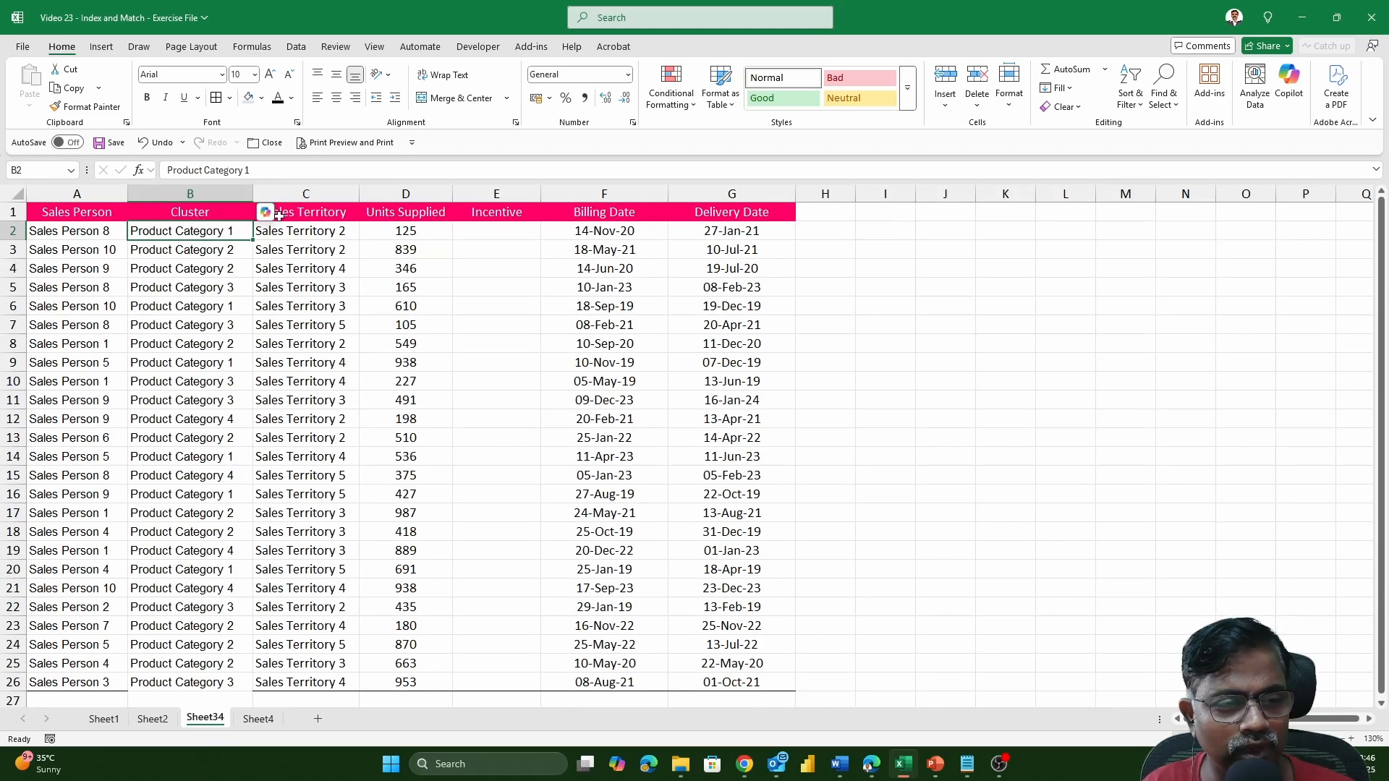
click(258, 719)
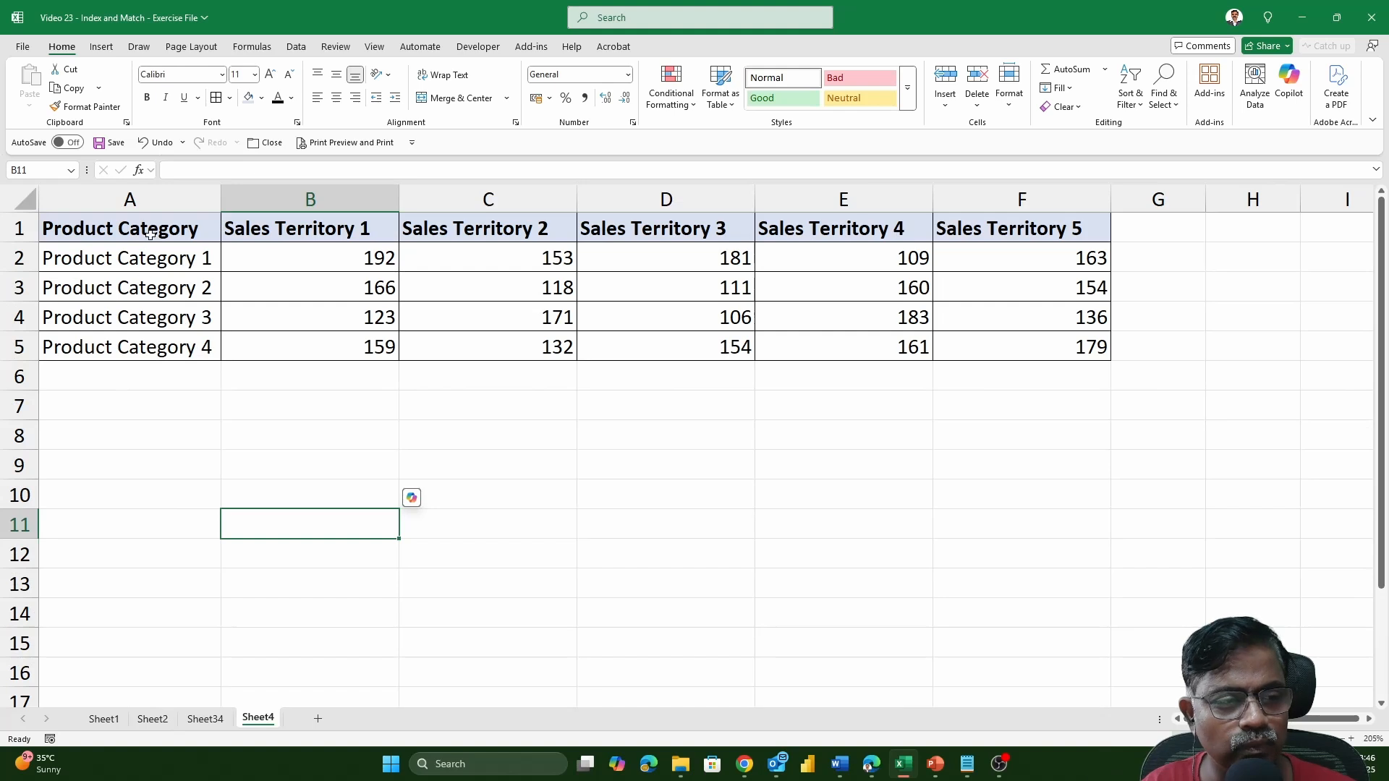
drag(150, 230, 138, 420)
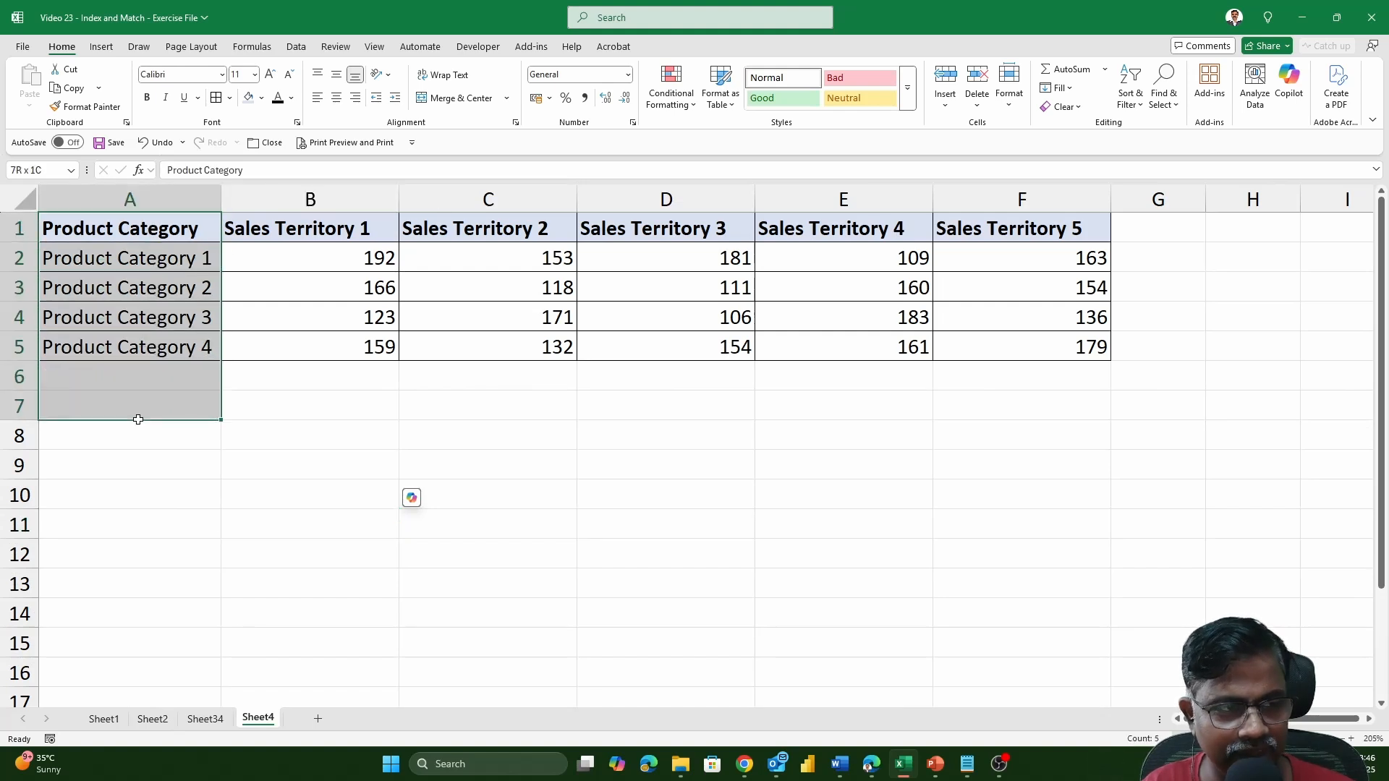
click(21, 258)
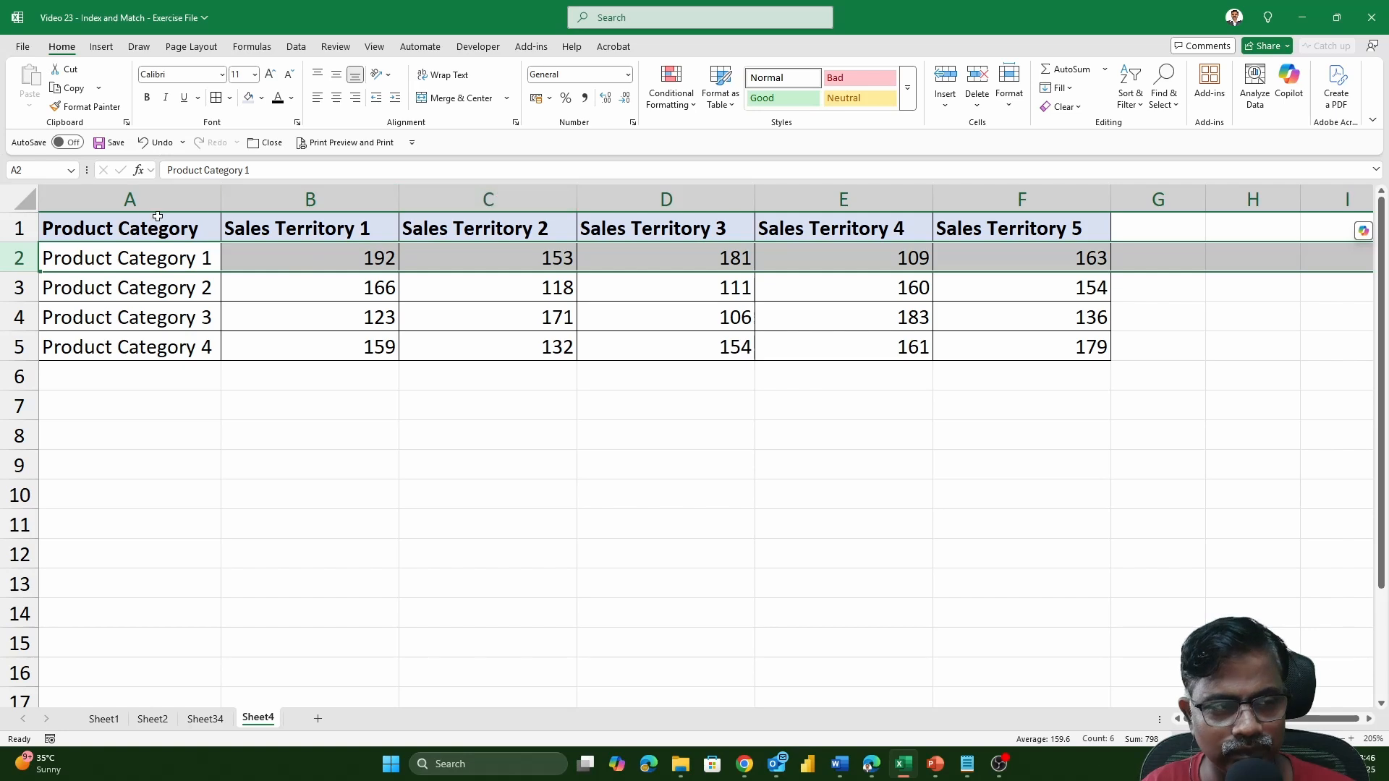
ctrl+click(535, 188)
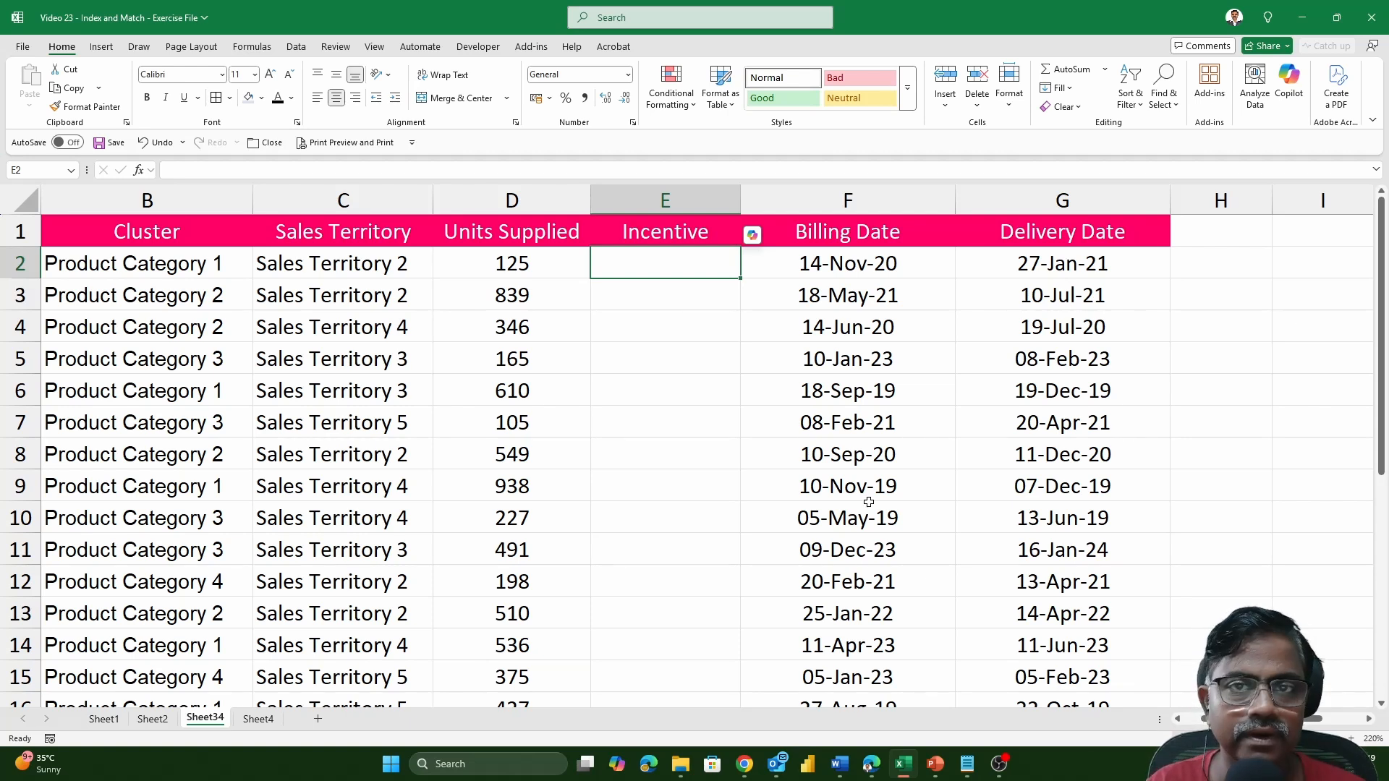
Start an INDEX formula in Incentive cell E2 on Sheet34 with the absolute array Sheet4!$A$1:$F$5.
text(=I)
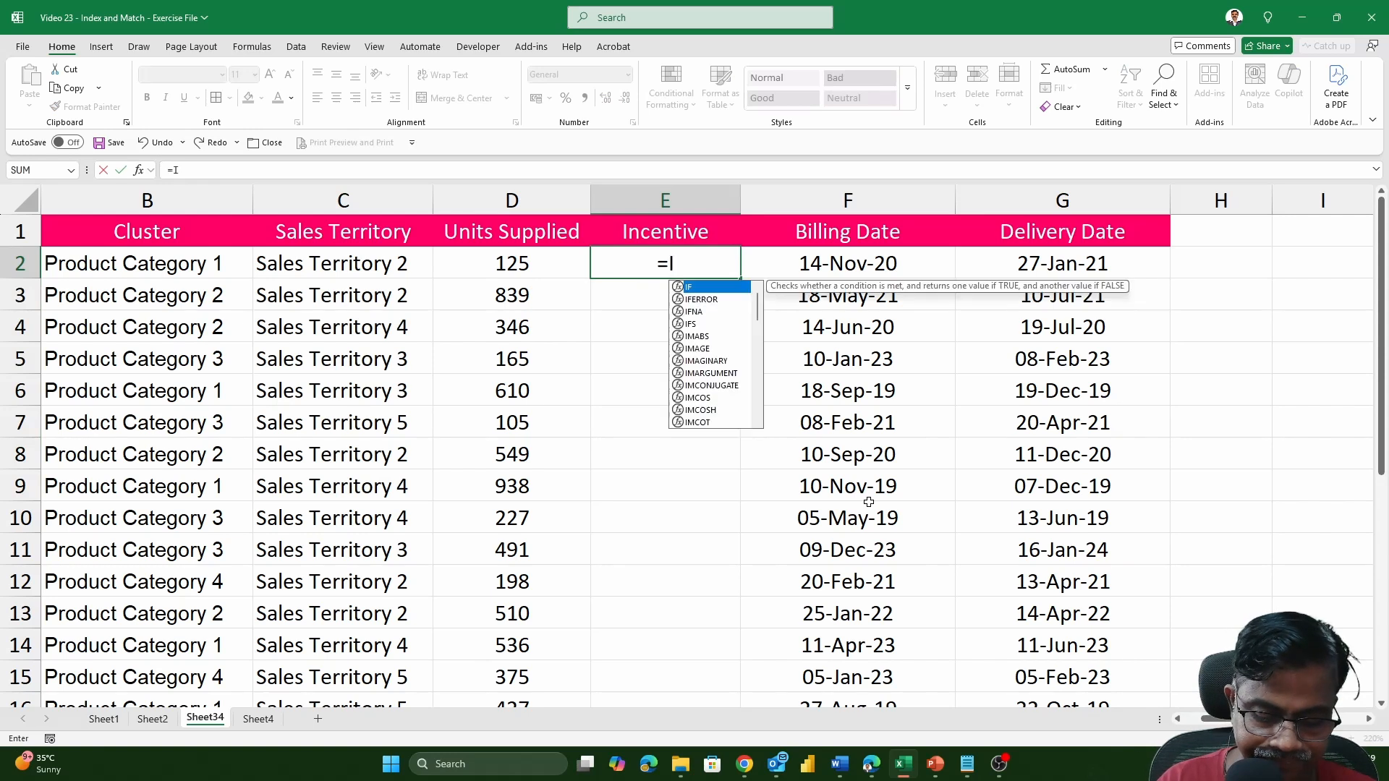
text(NDEX()
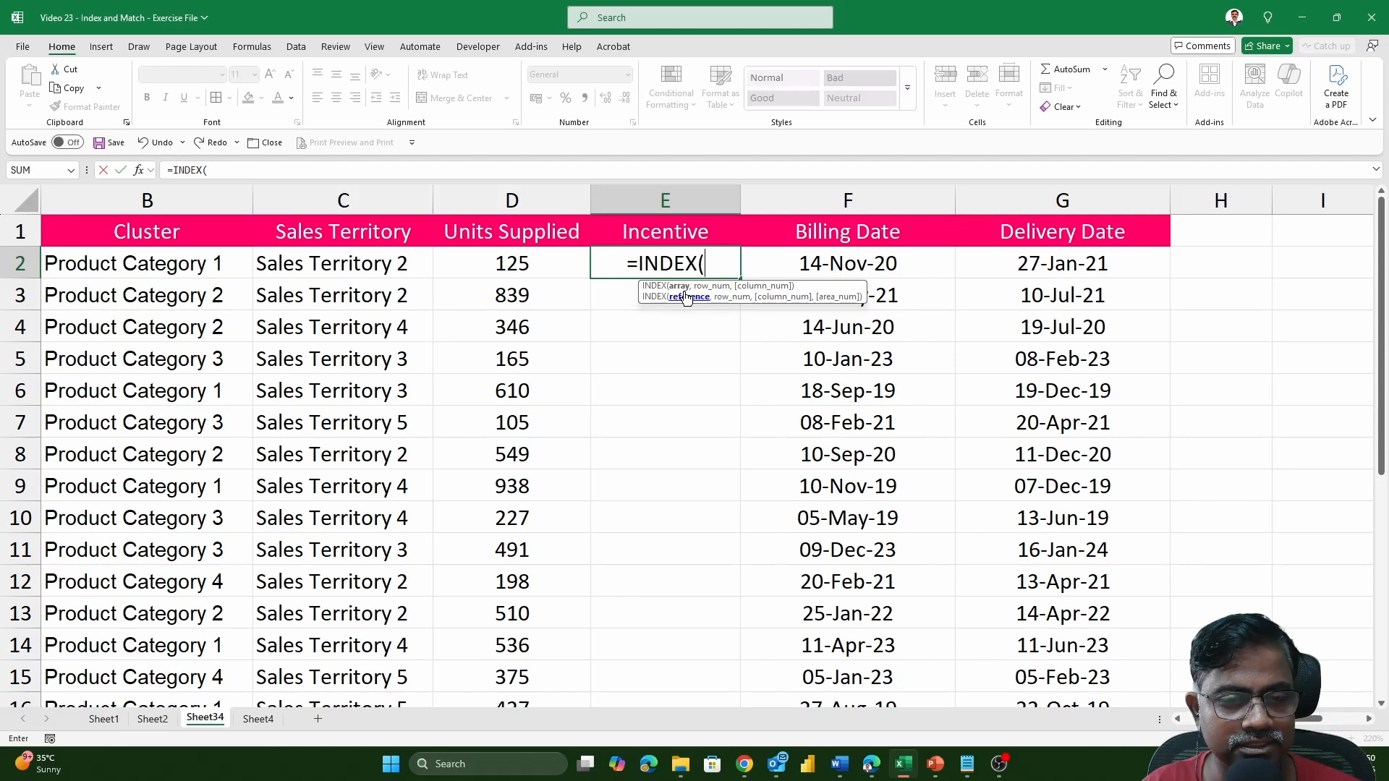
click(258, 718)
drag(131, 227, 1012, 341)
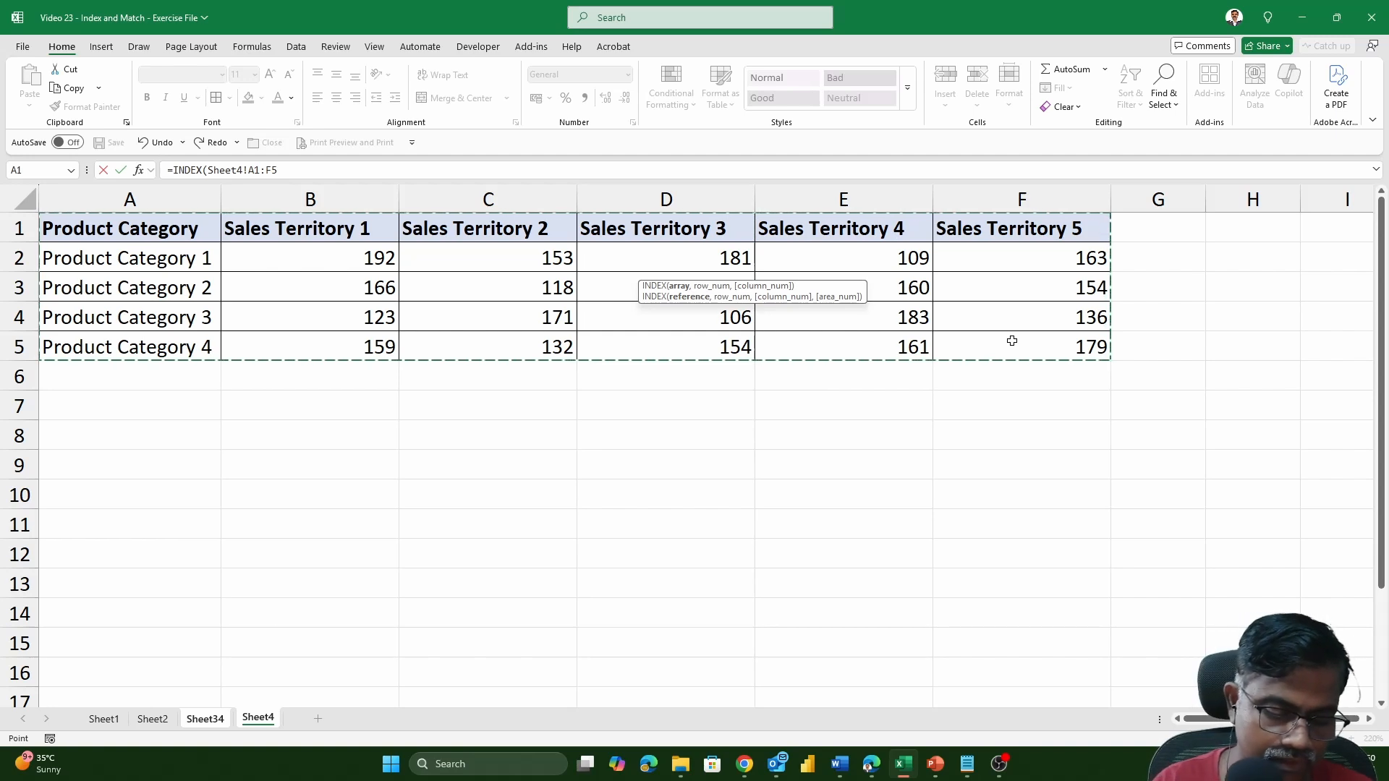
key(F4)
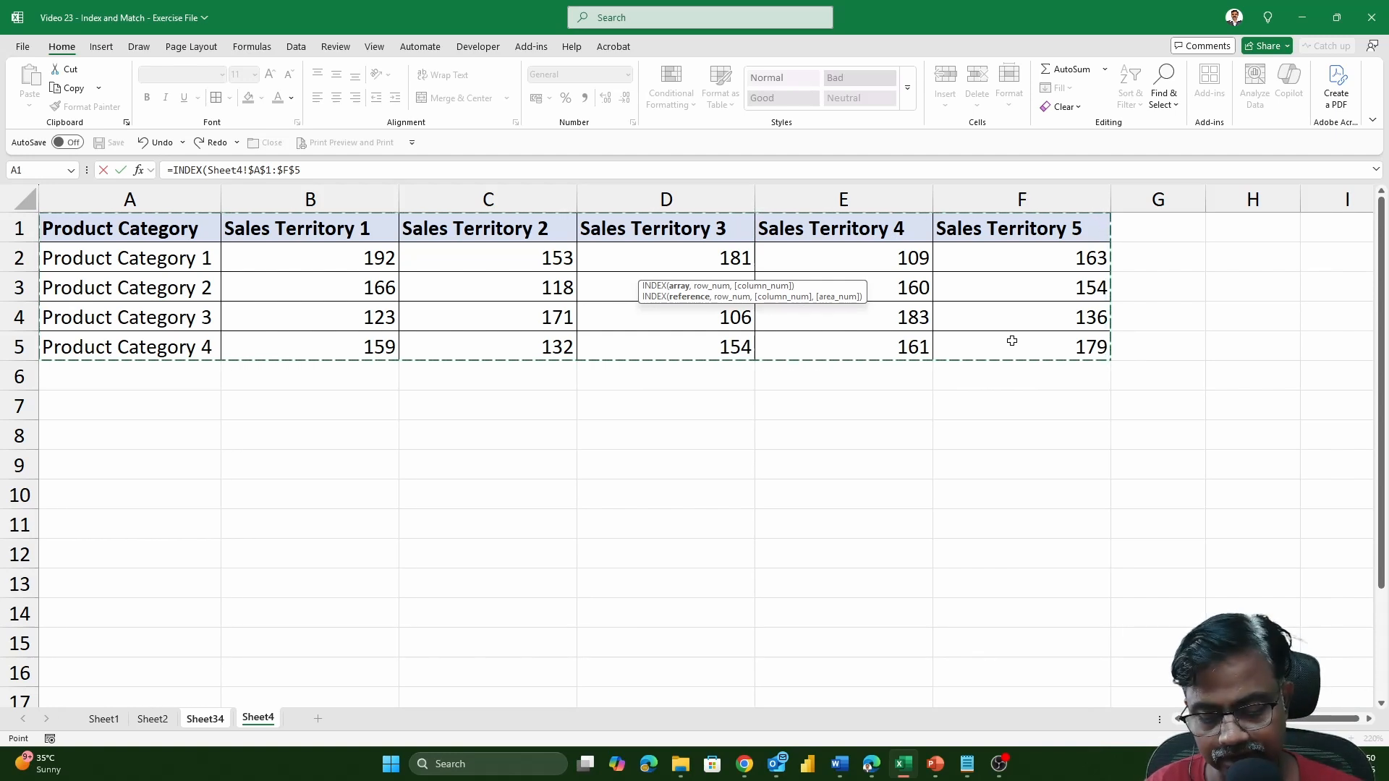
Add a MATCH as the INDEX row argument, with the column-locked Cluster cell Sheet34!$B2 as its lookup value.
text(,)
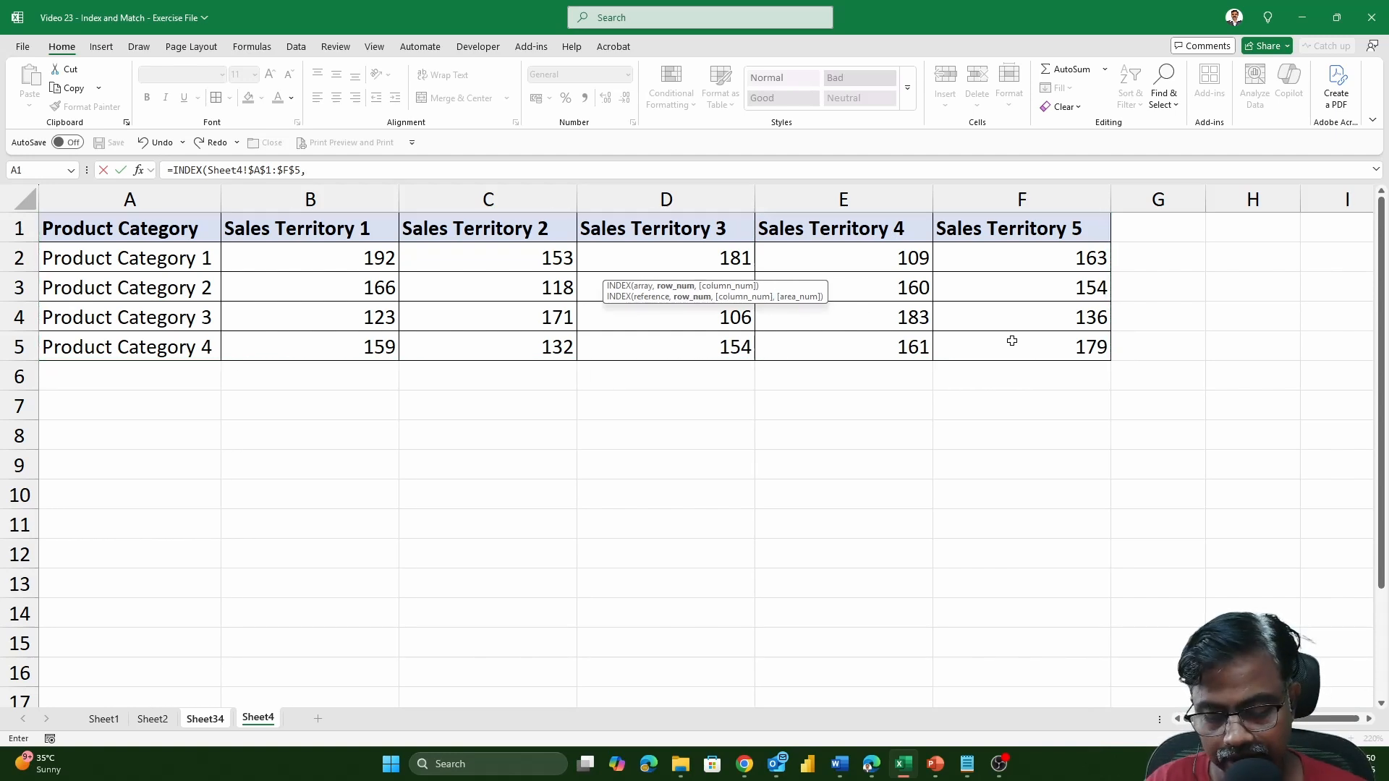
text(MATCH)
key(Tab)
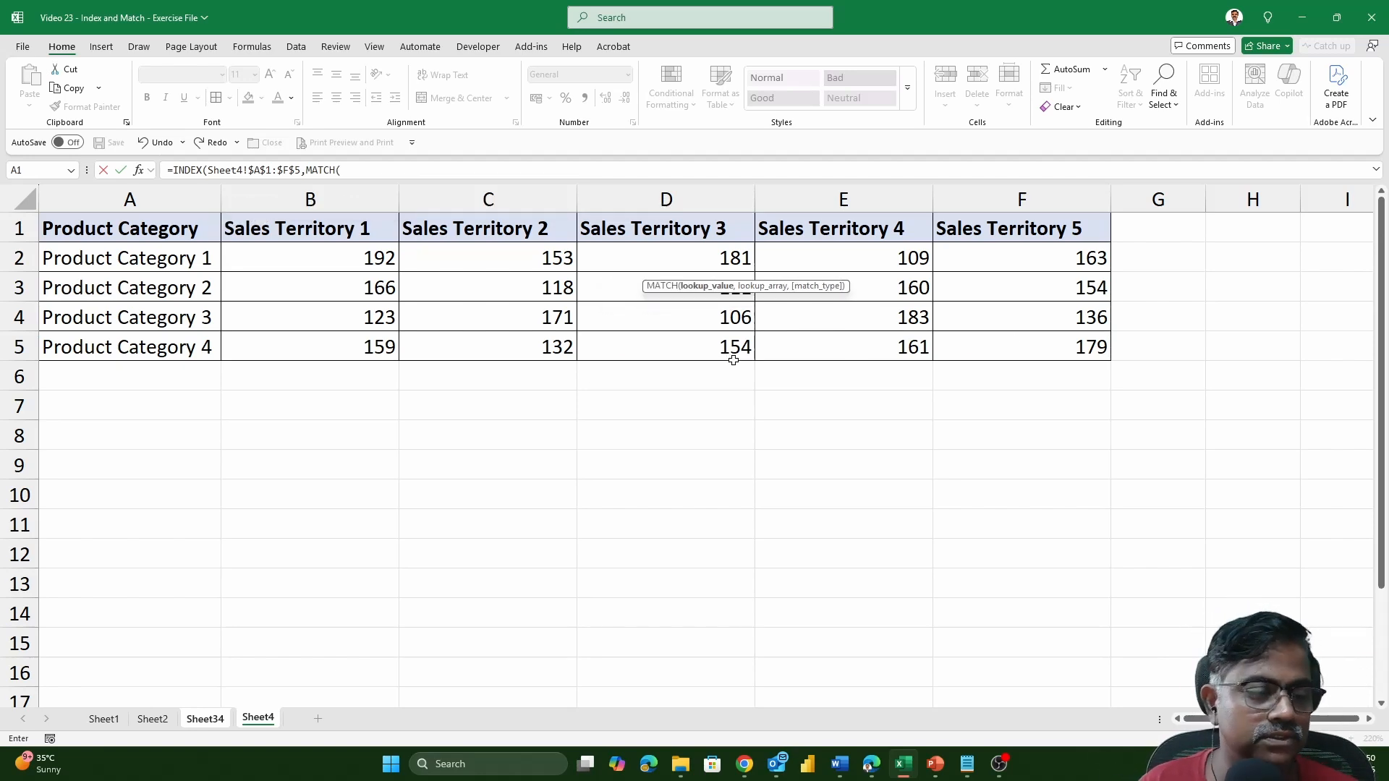
click(205, 718)
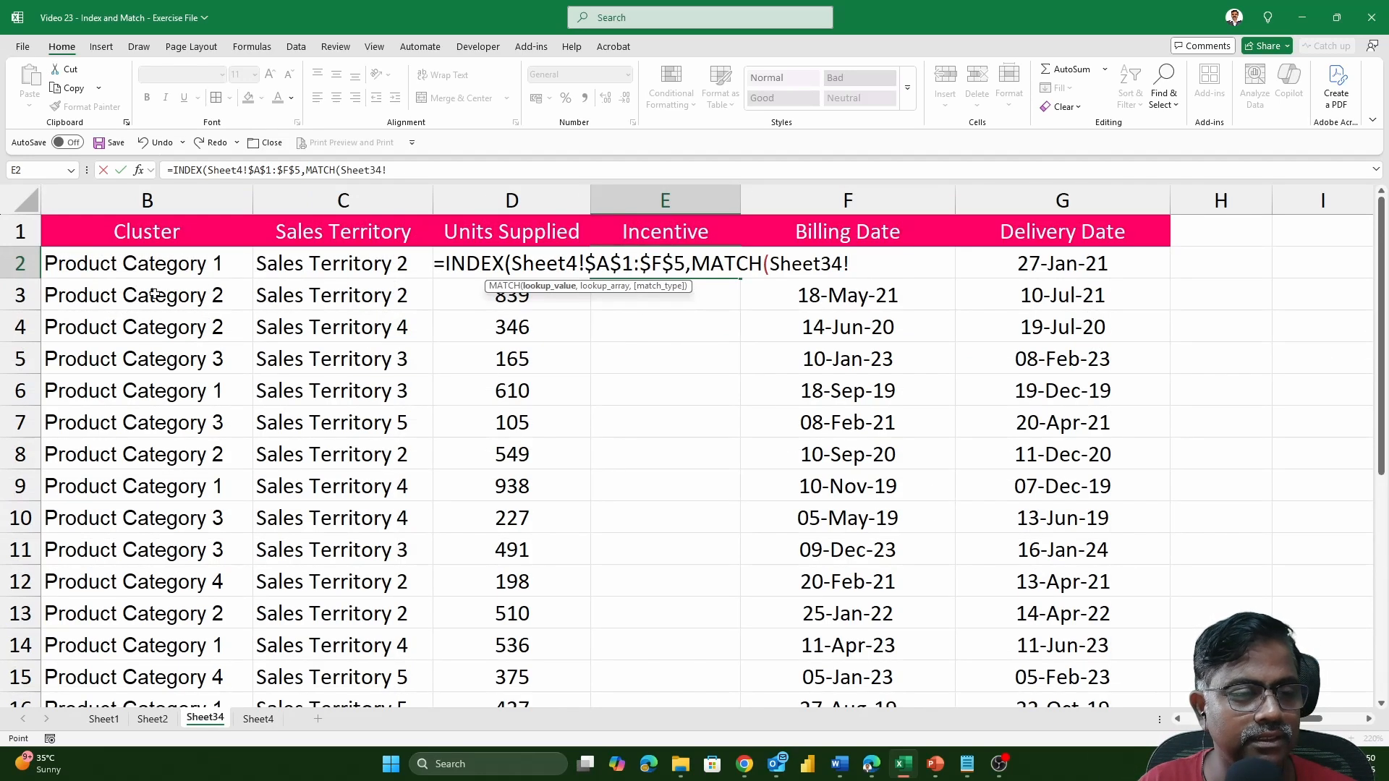
click(171, 268)
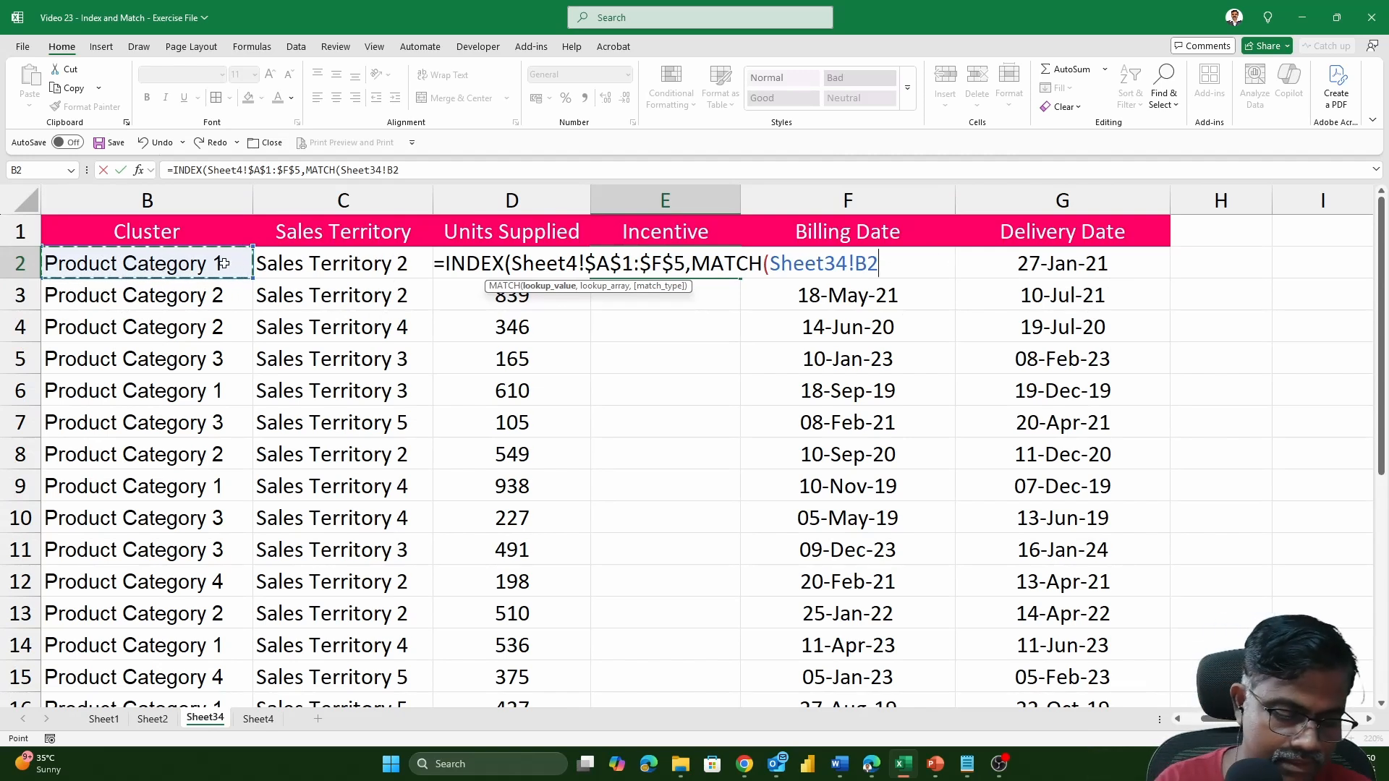
key(F4)
key(F4)
key(F4)
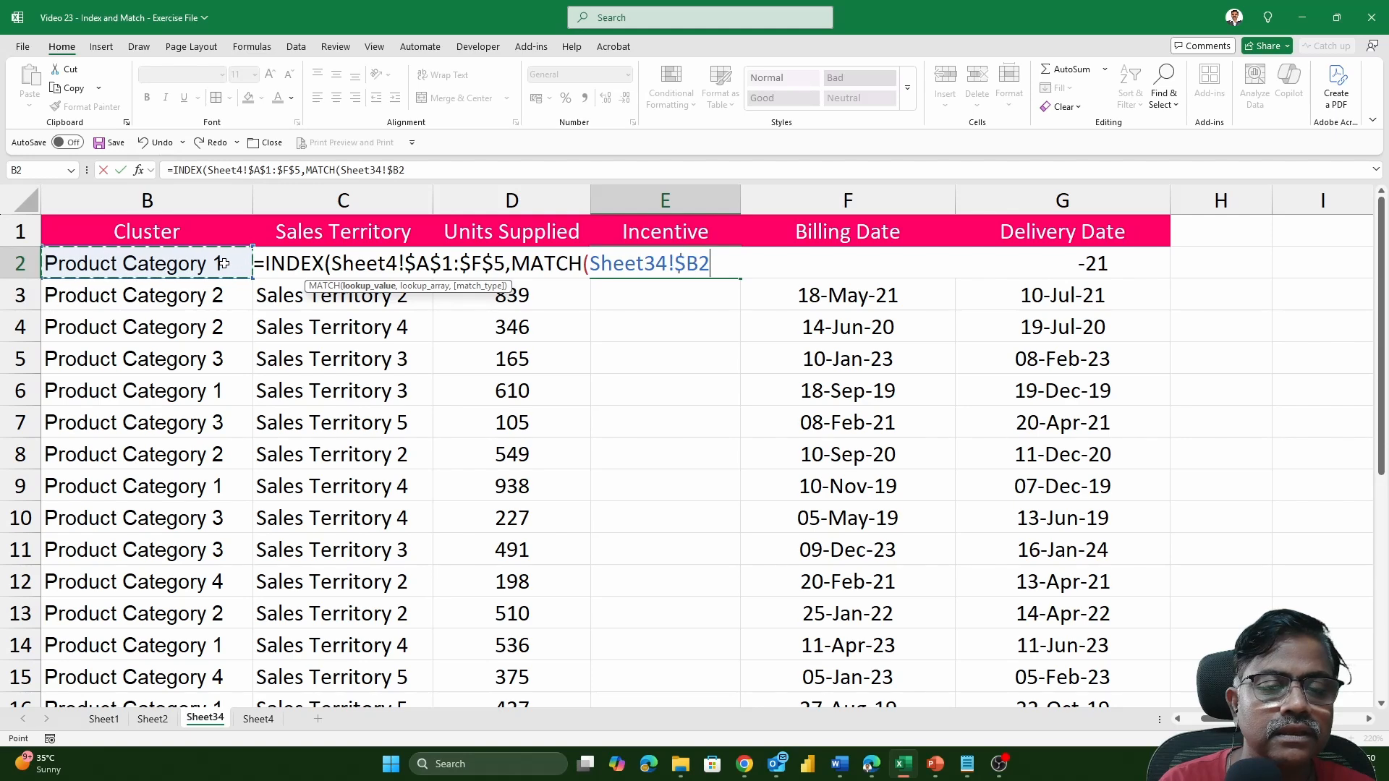
text(,)
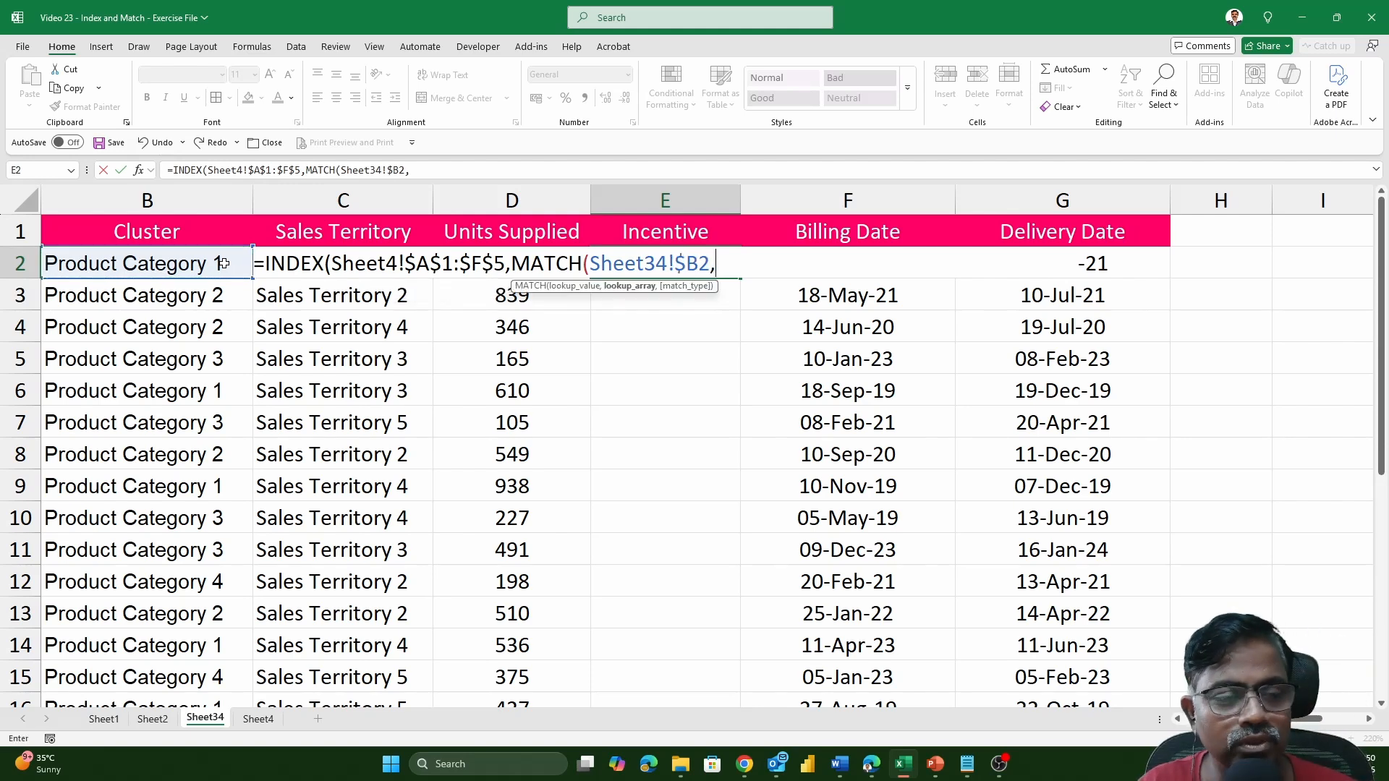
Complete the row MATCH with the absolute lookup array Sheet4!$A$1:$A$5 and exact match type 0.
click(259, 727)
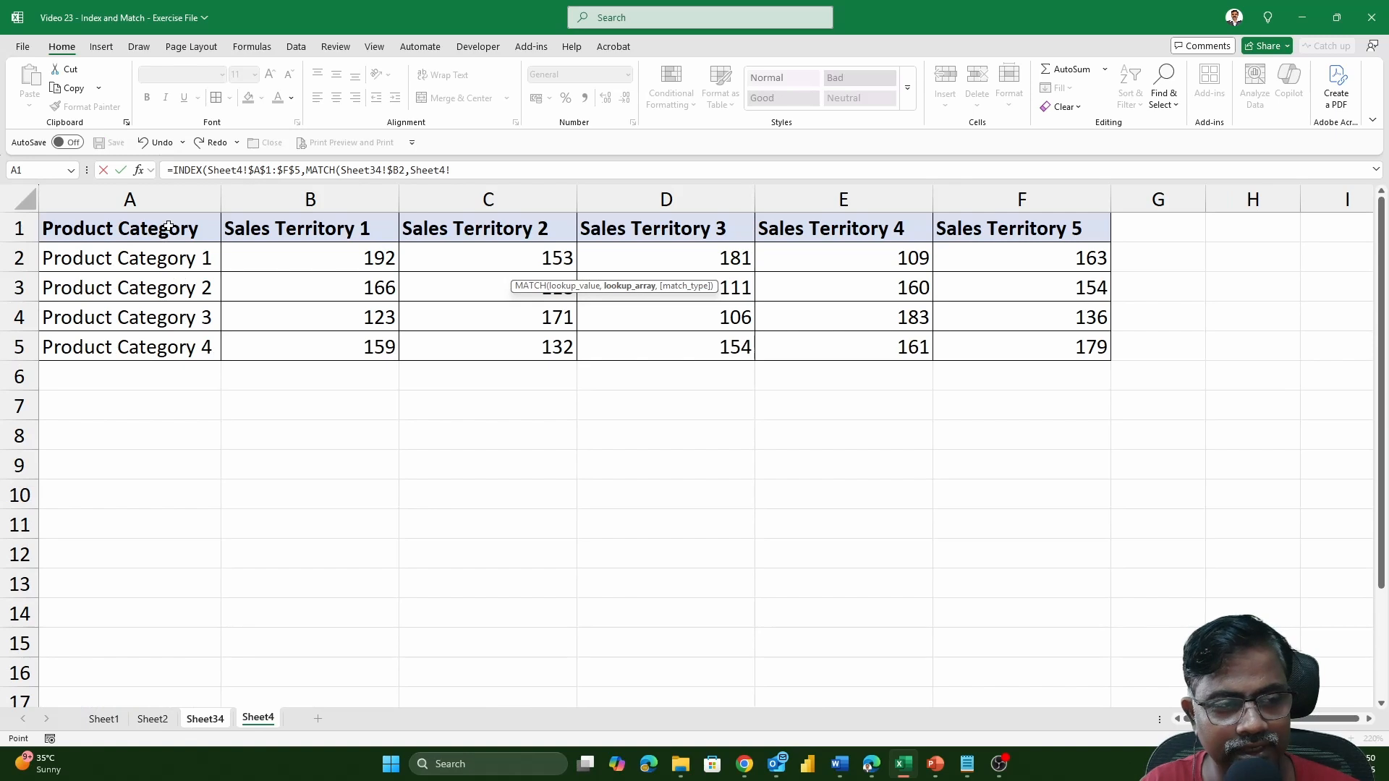
drag(168, 226, 158, 347)
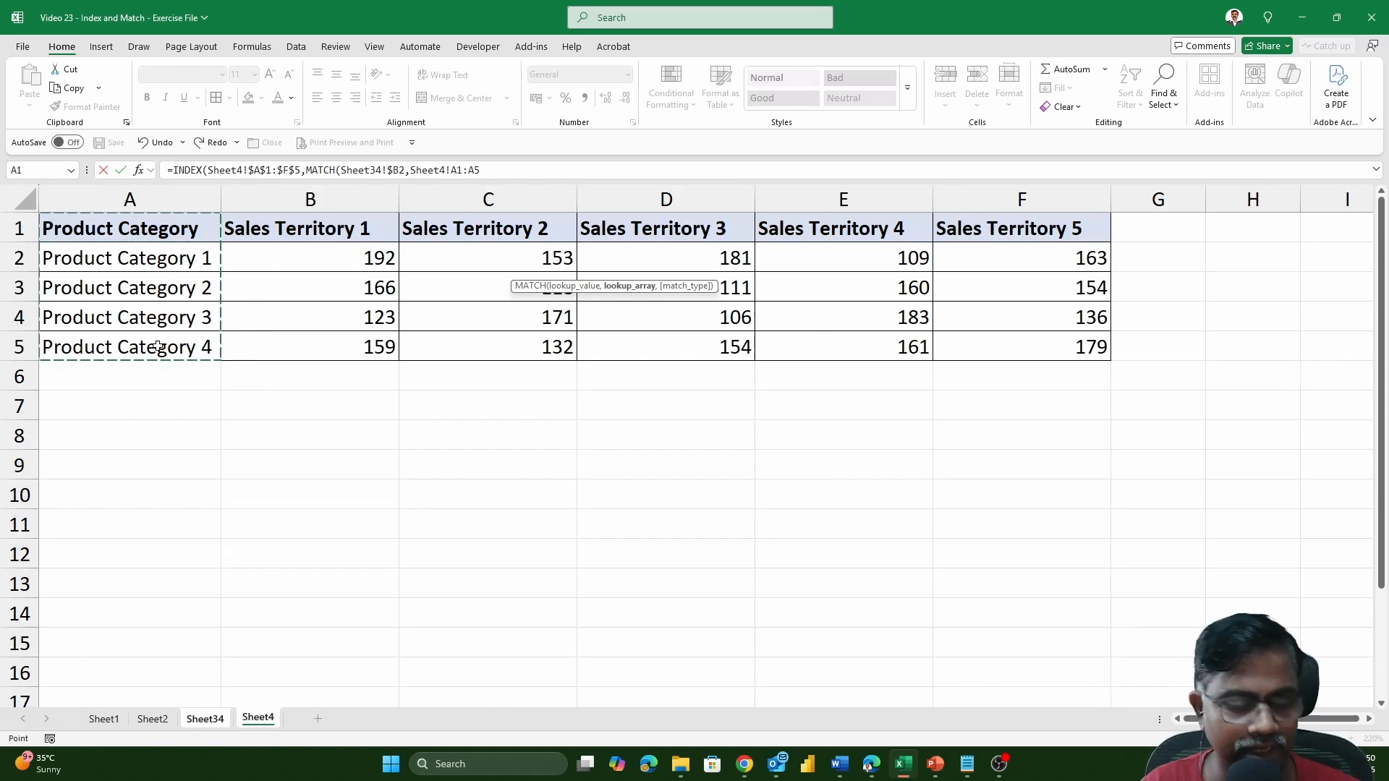
key(F4)
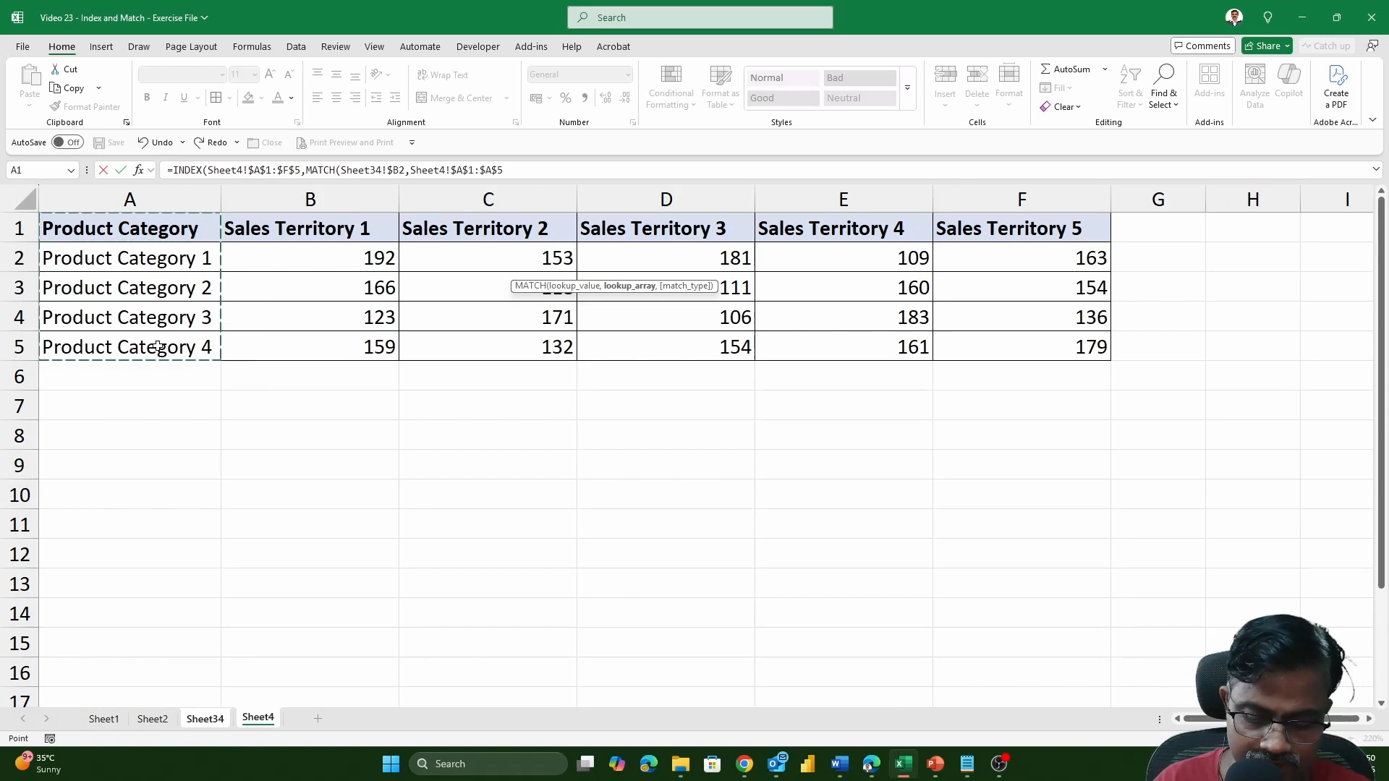
text(,0)
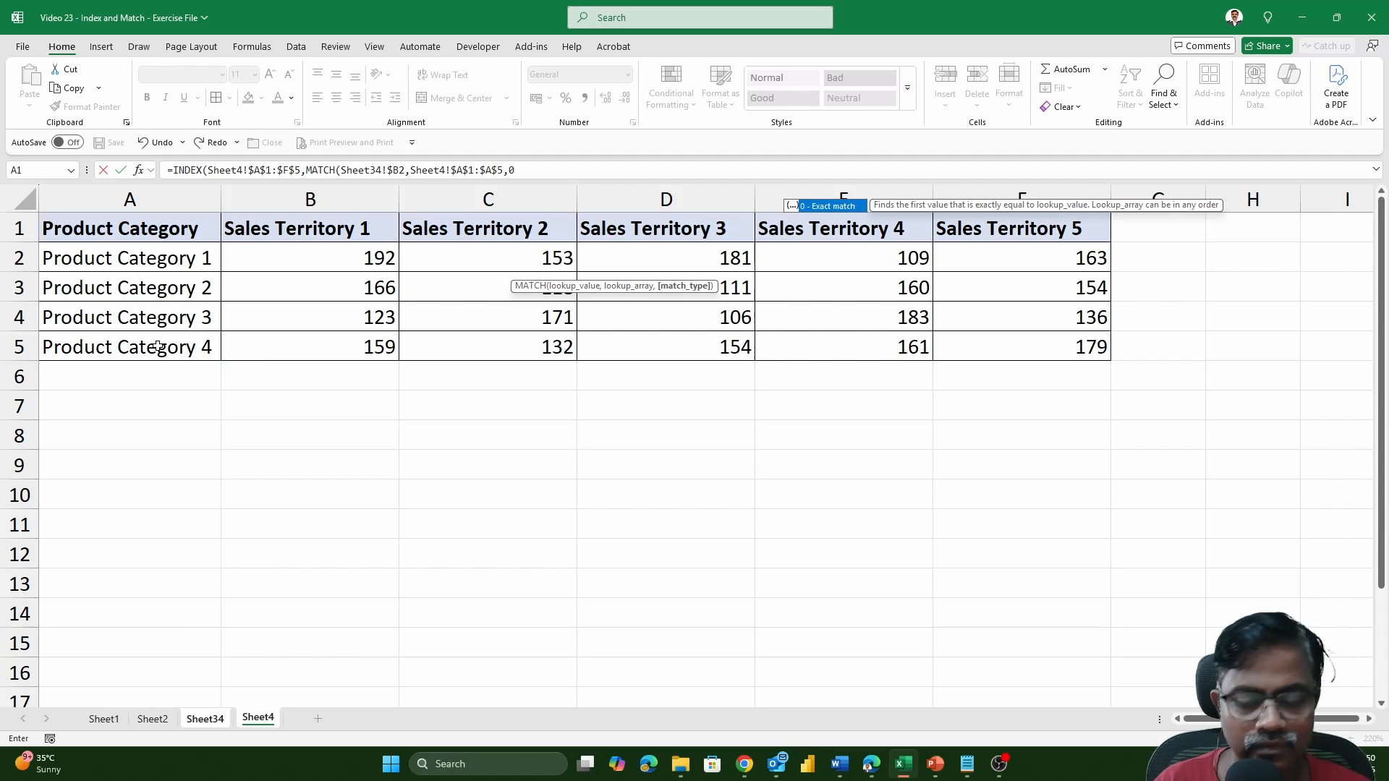
text())
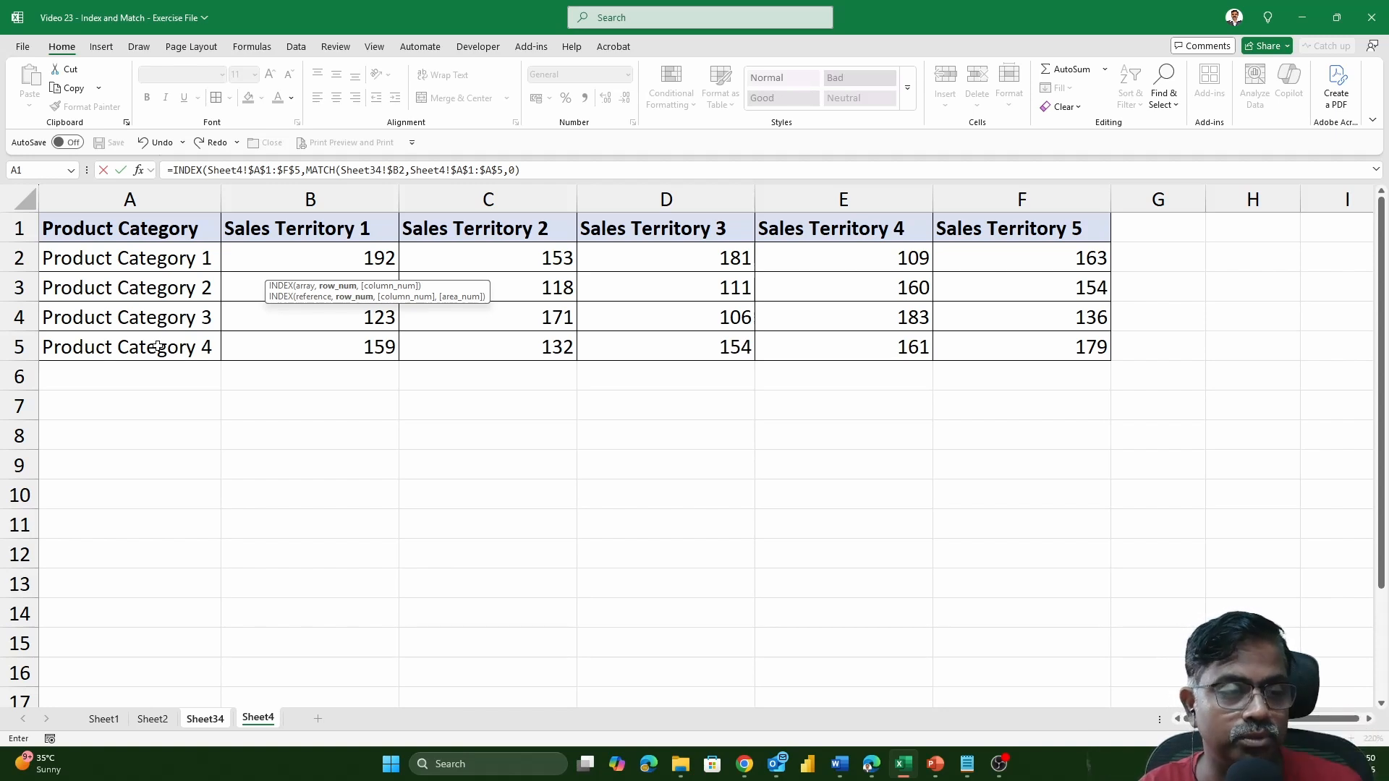
Add a second MATCH as the INDEX column argument, with the column-locked Sales Territory cell Sheet34!$C2 as its lookup value.
text(,)
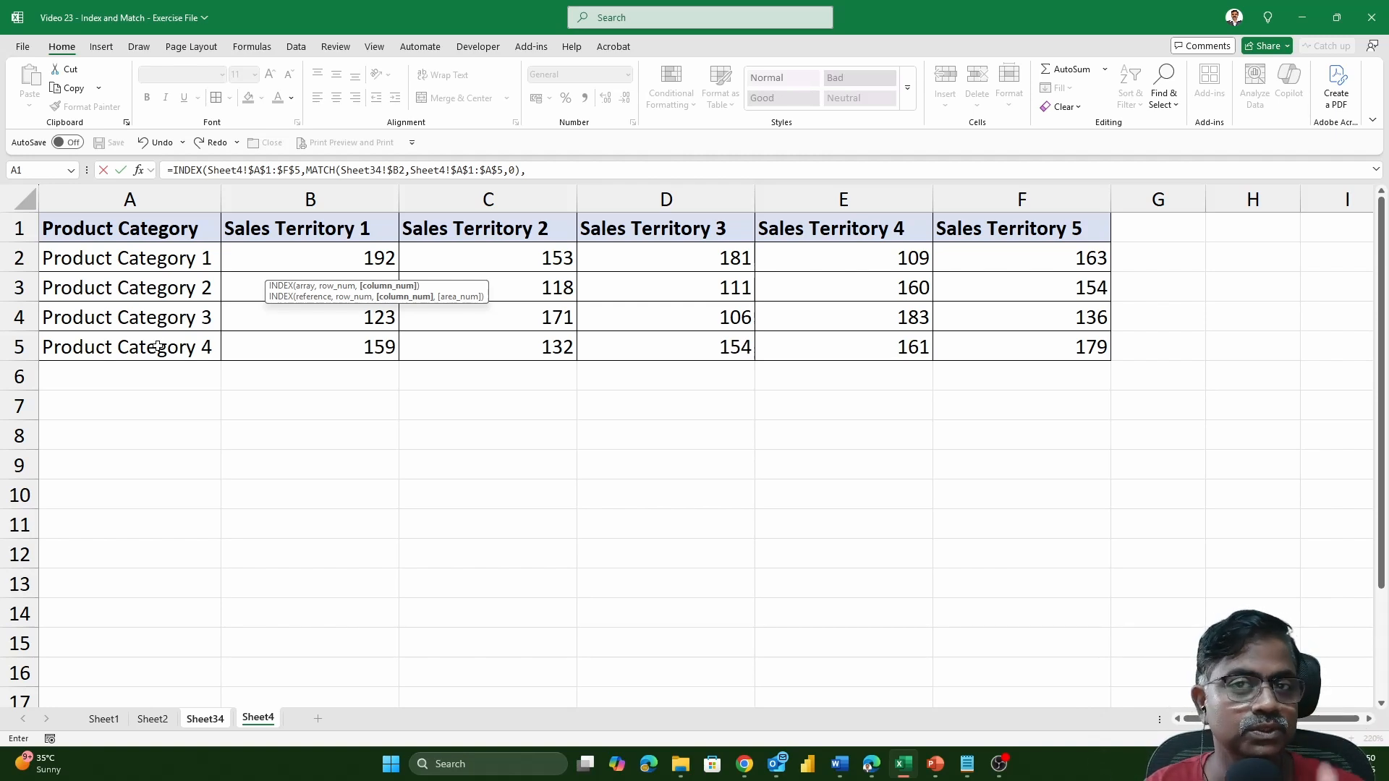
text(MATC)
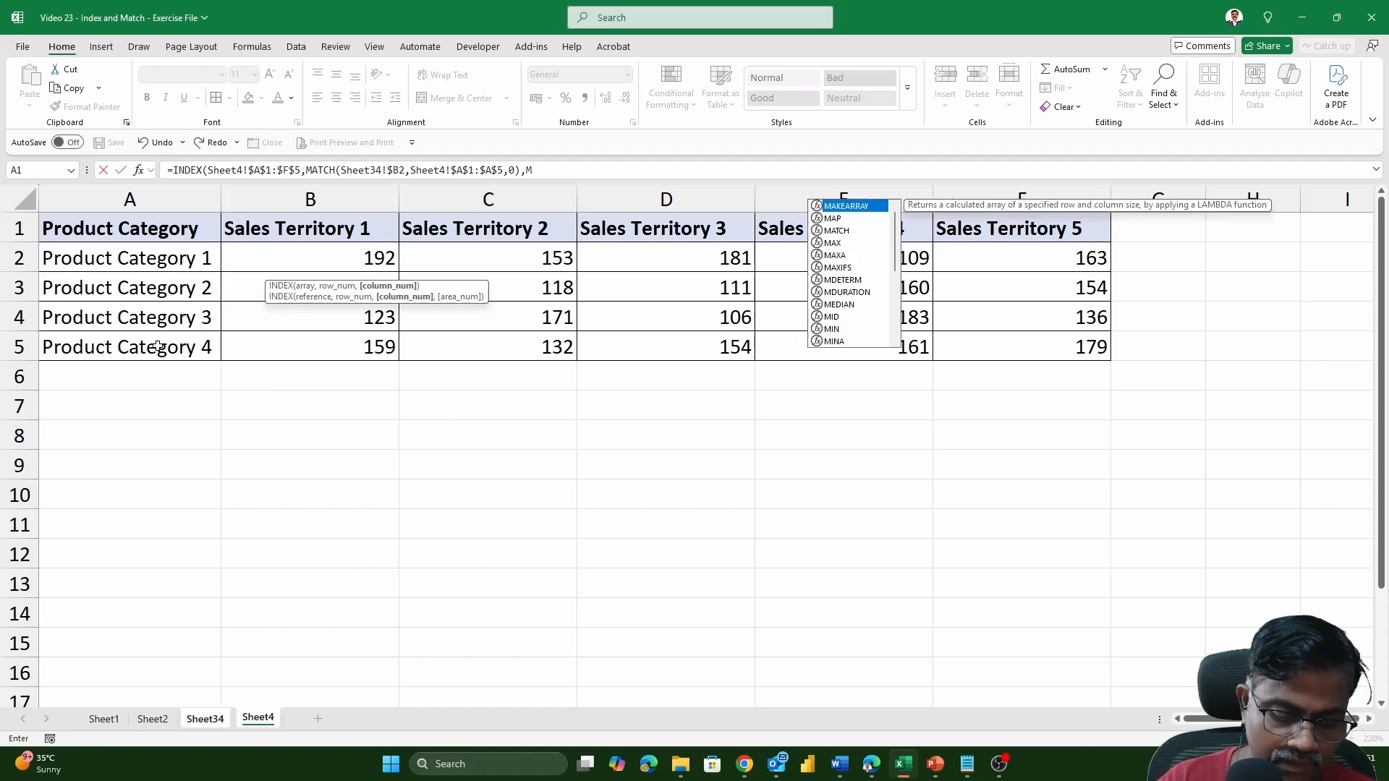
text(H()
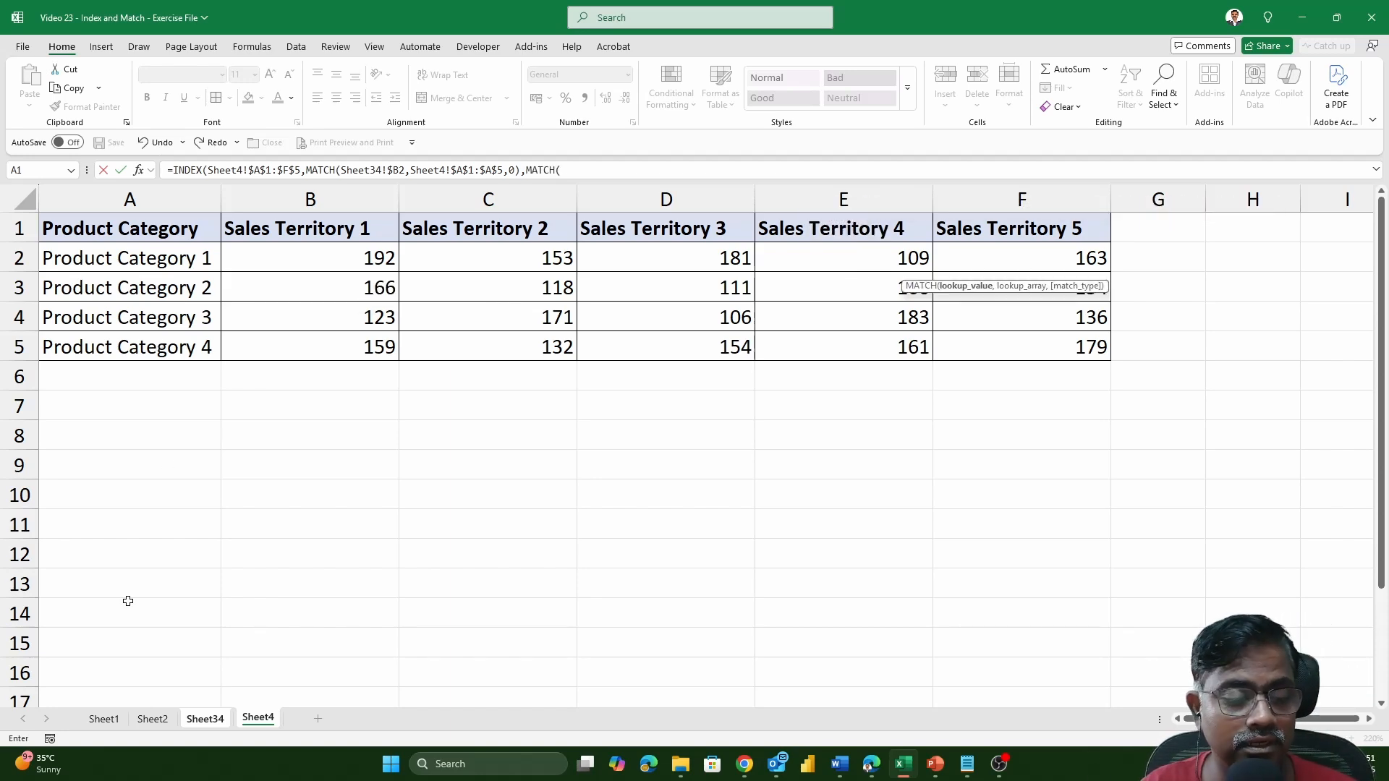
click(216, 724)
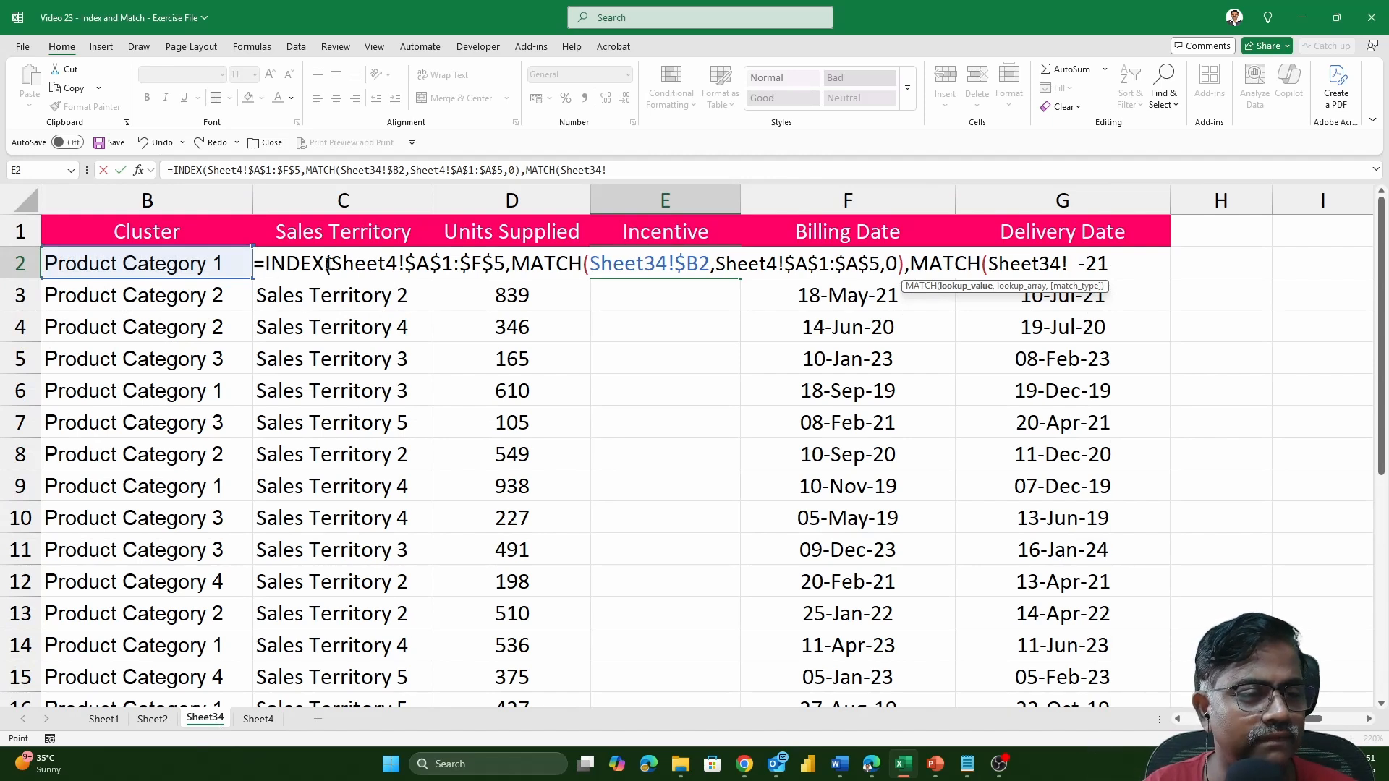
click(205, 264)
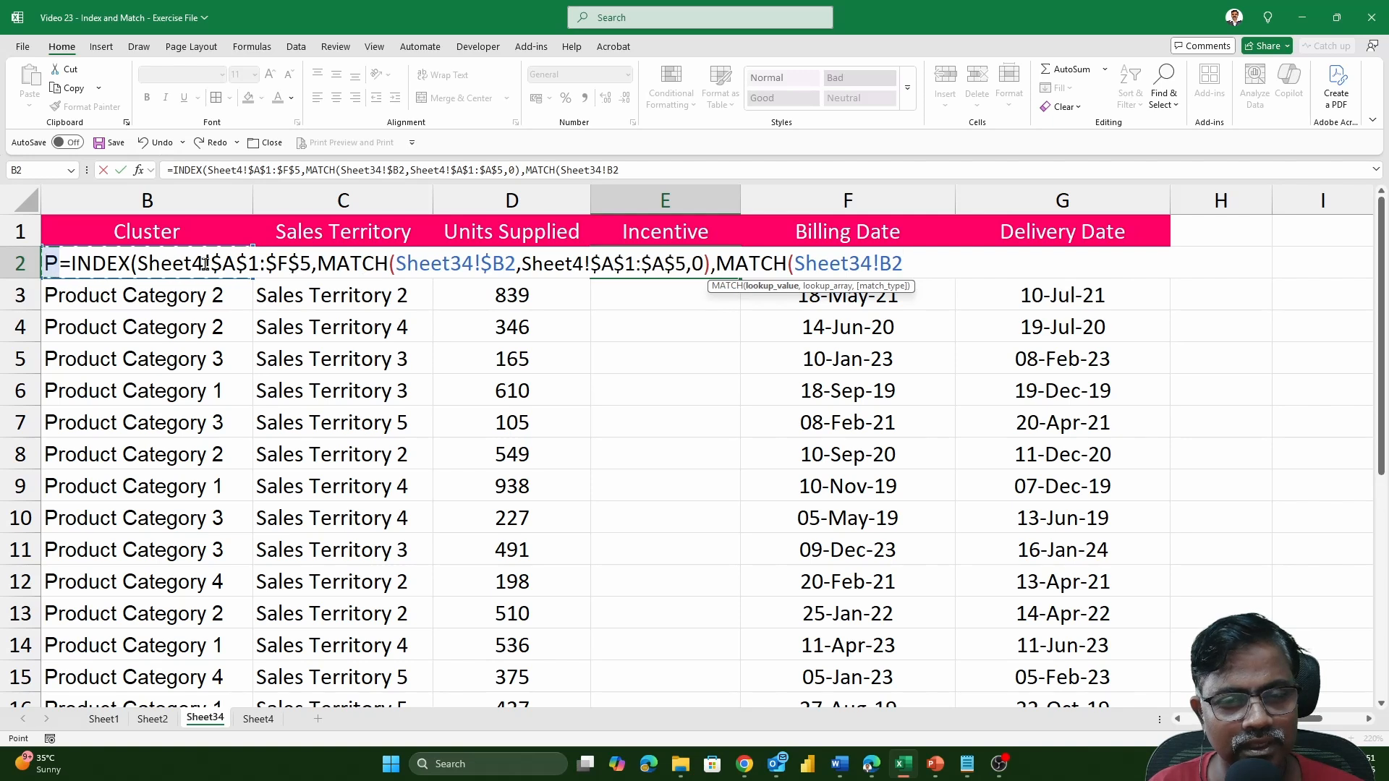
key(Right)
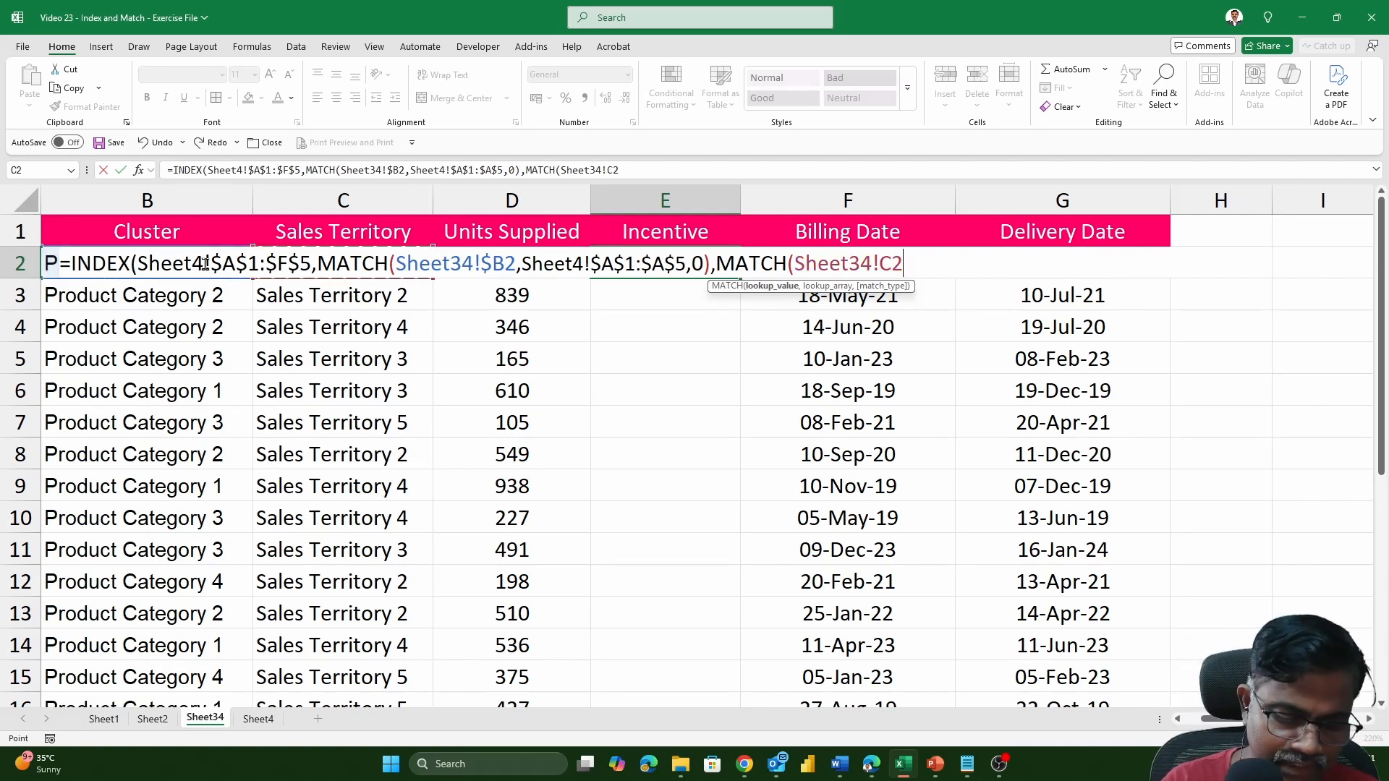
key(F4)
key(F4)
key(F4)
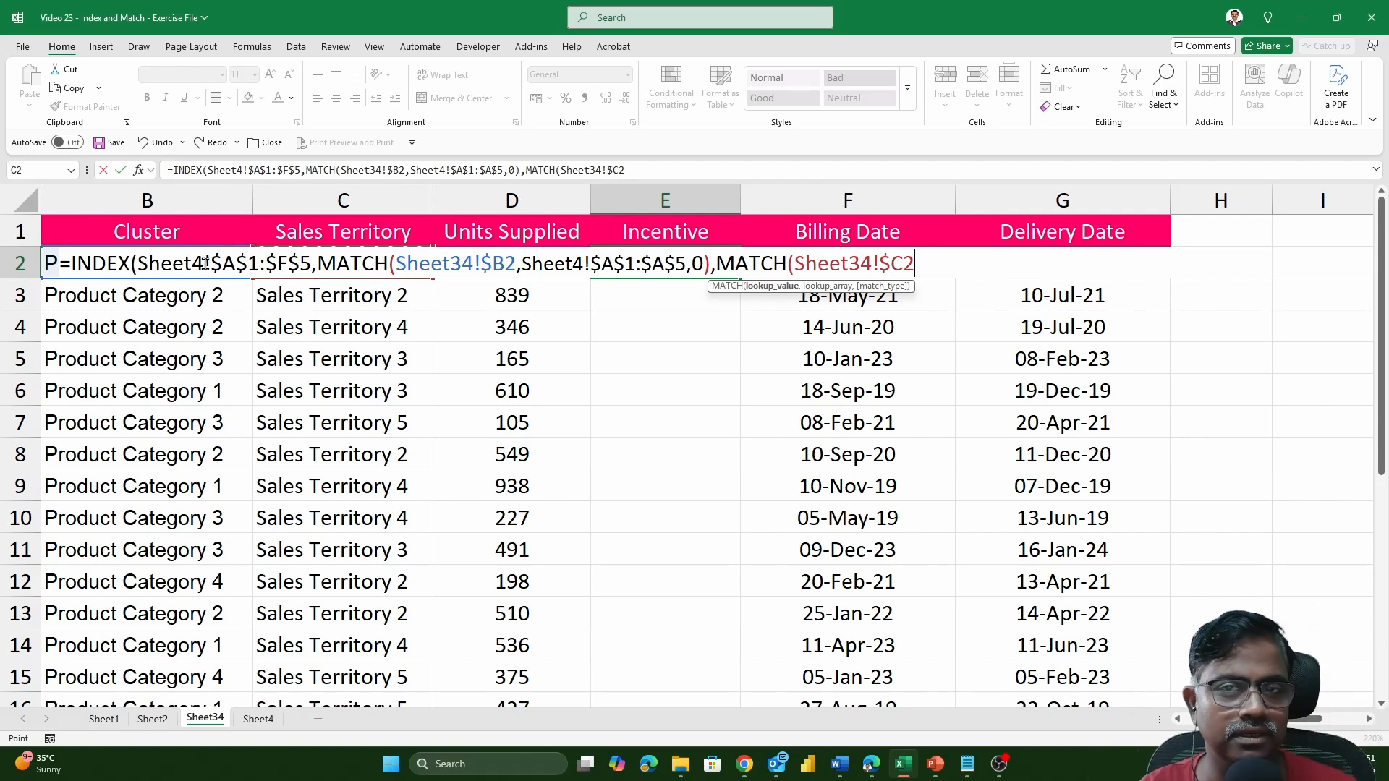
Give the column MATCH the absolute lookup array Sheet4!$A$1:$F$1 and match type 0, and enter the finished INDEX formula in E2.
text(,)
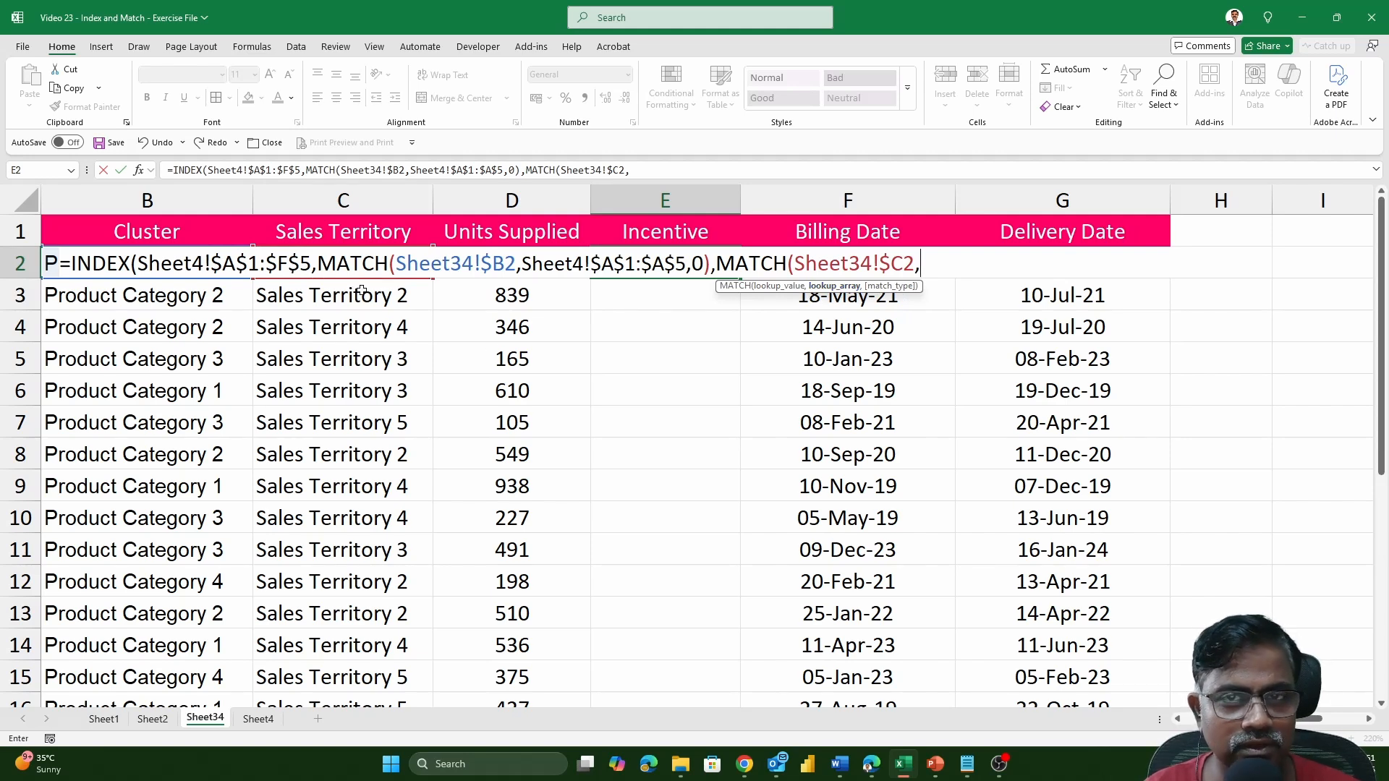
click(258, 719)
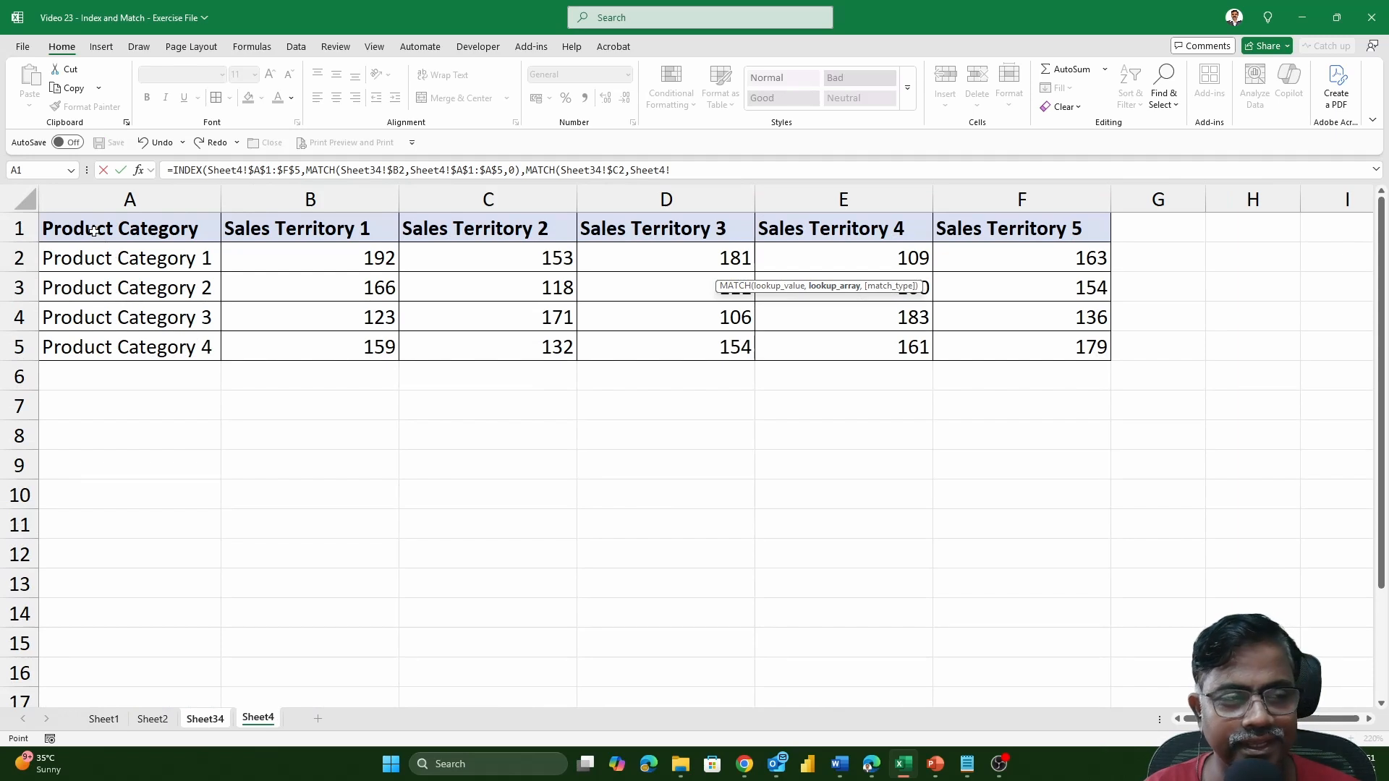
drag(94, 230, 1024, 230)
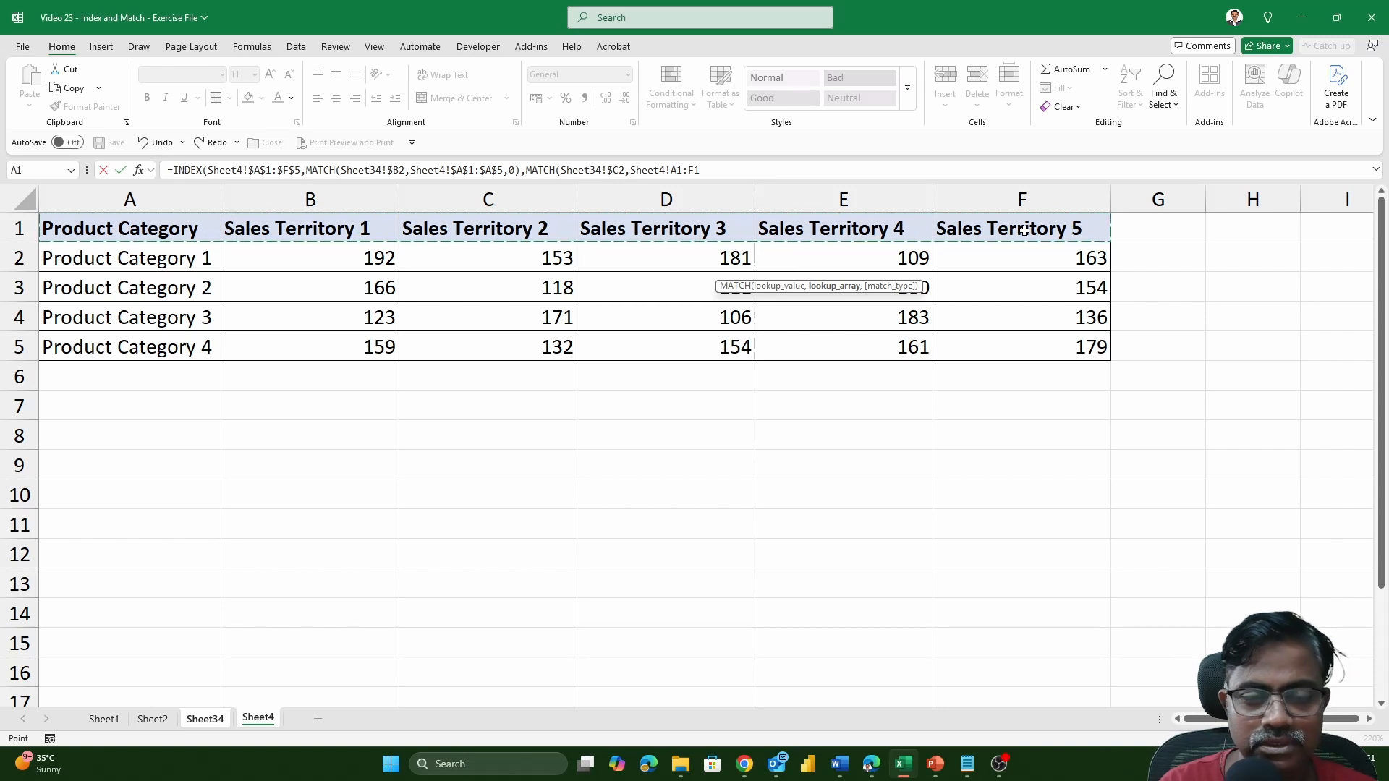
key(F4)
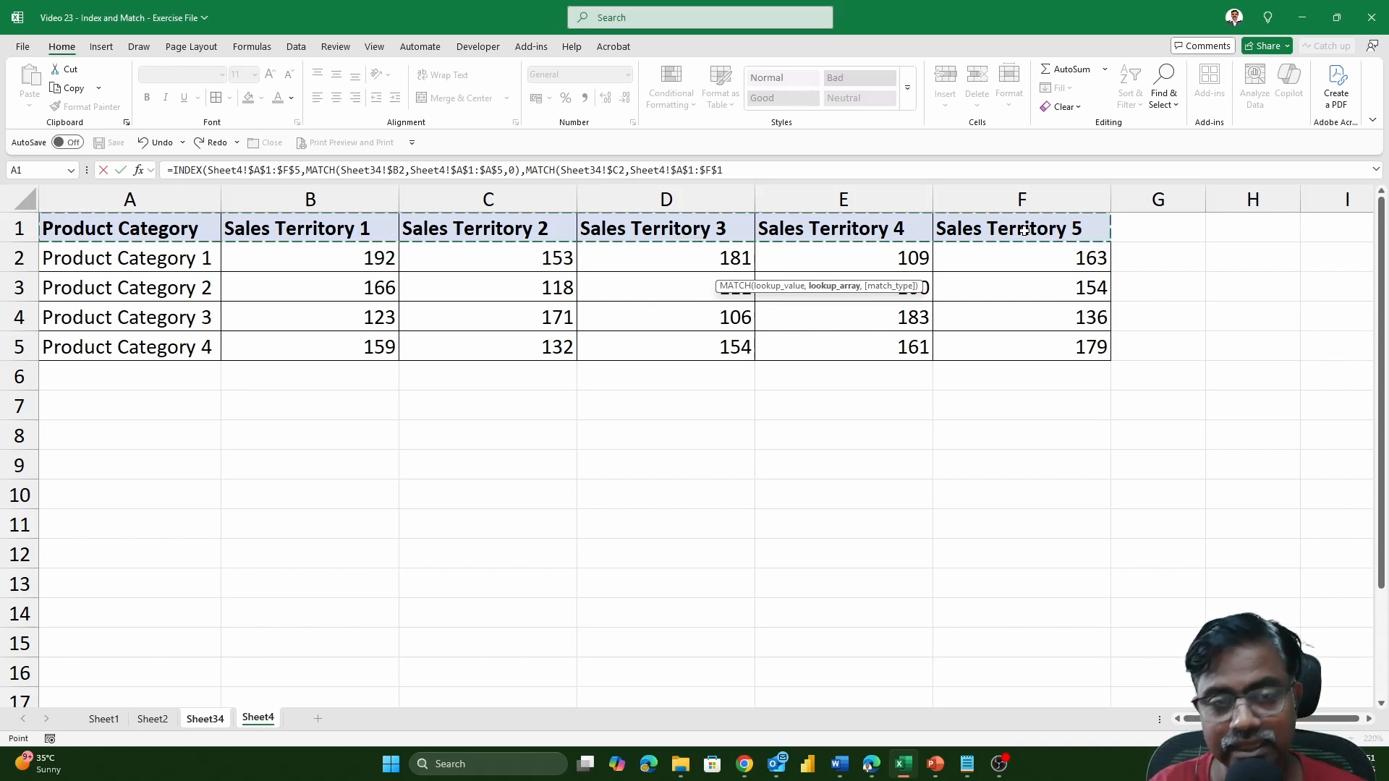
text(,)
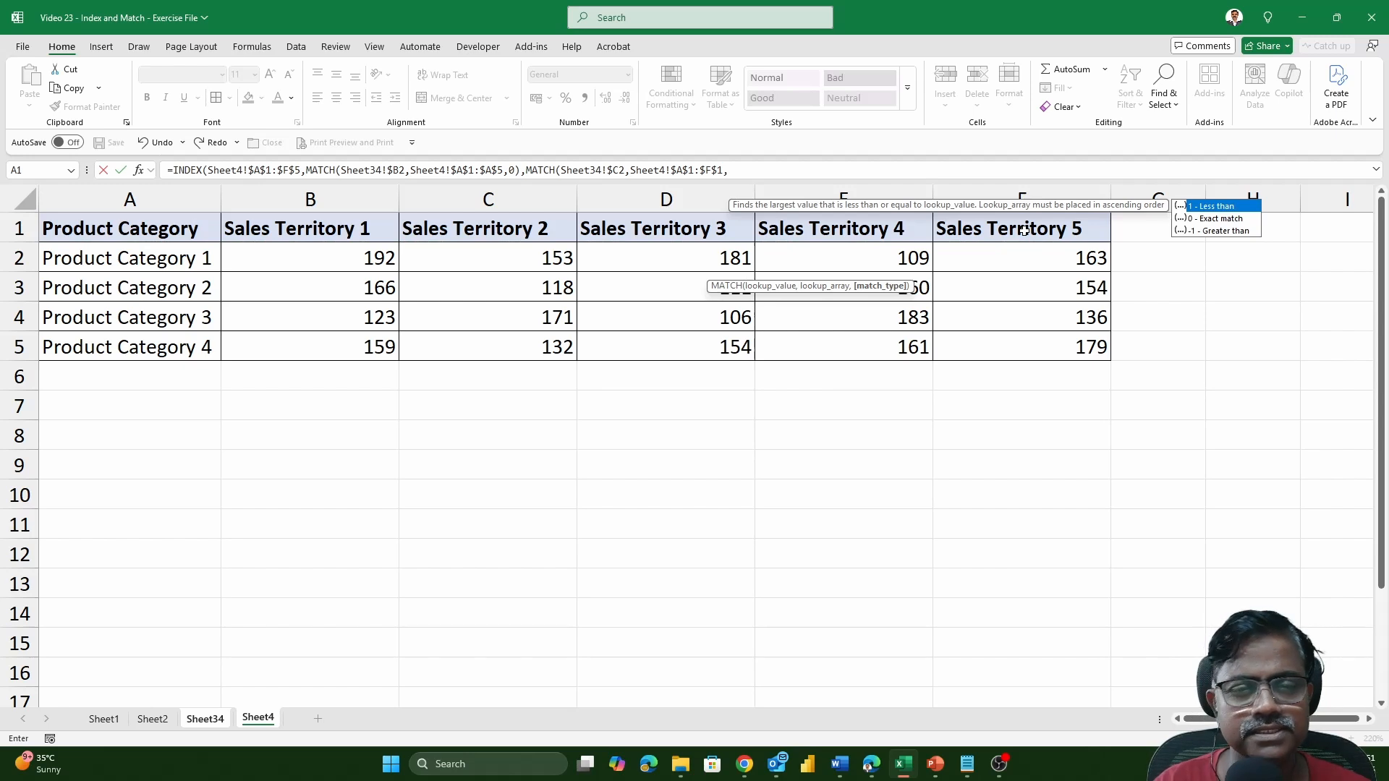
text(0)
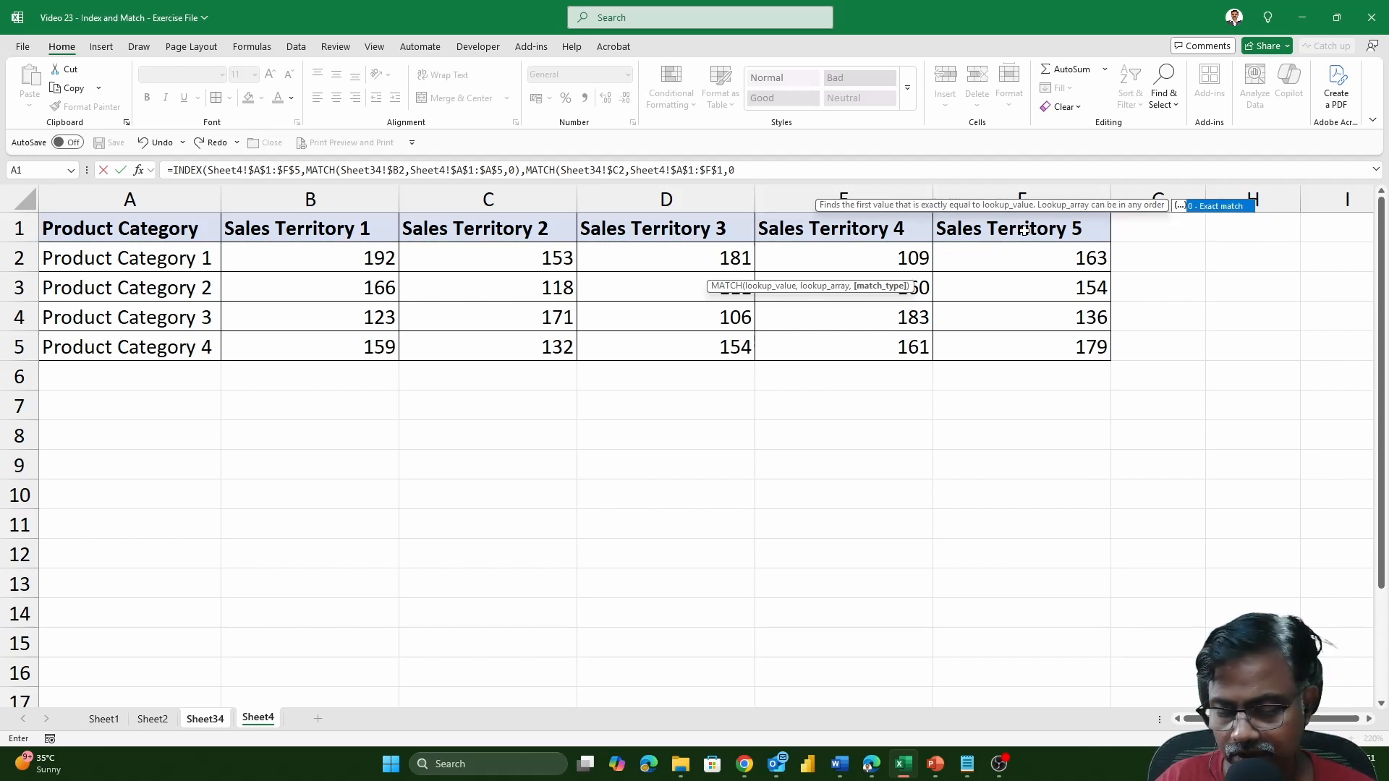
text())
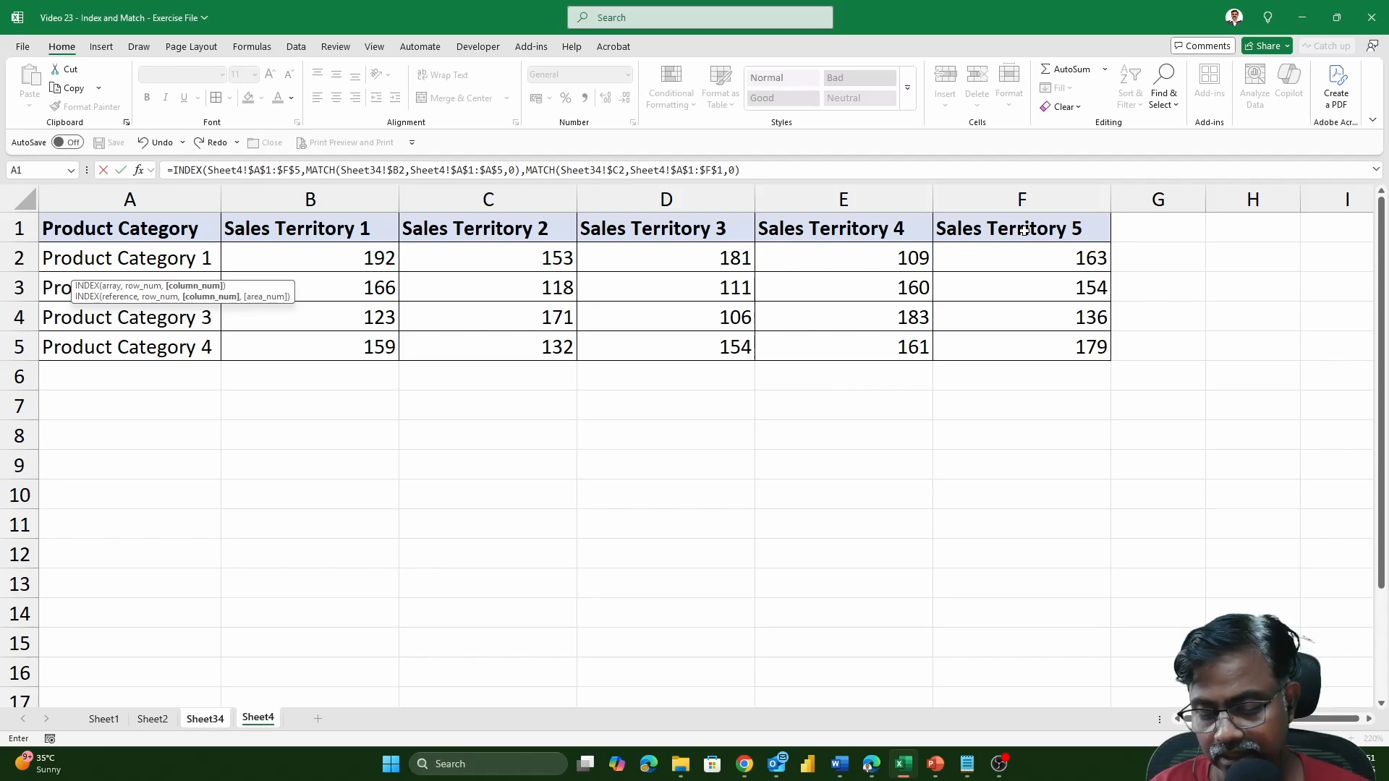
text())
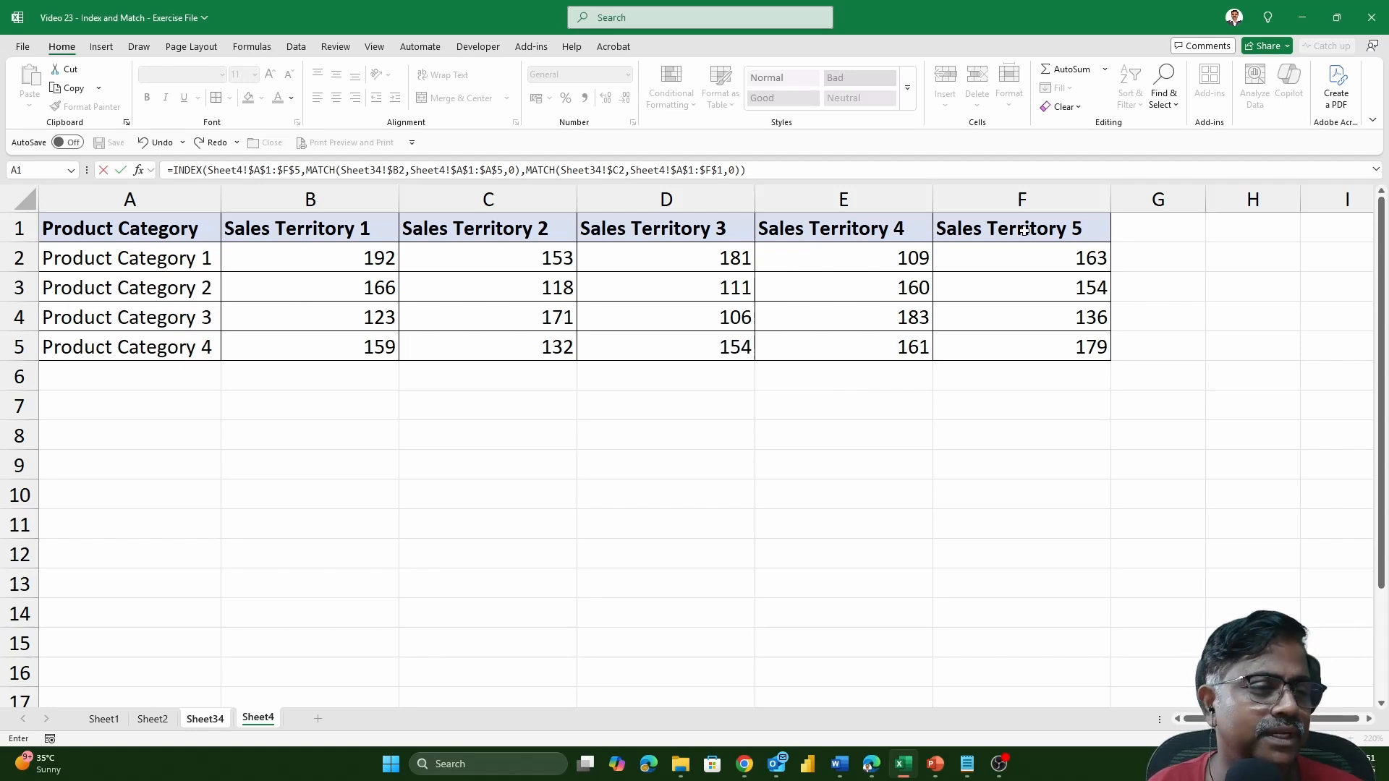
key(Return)
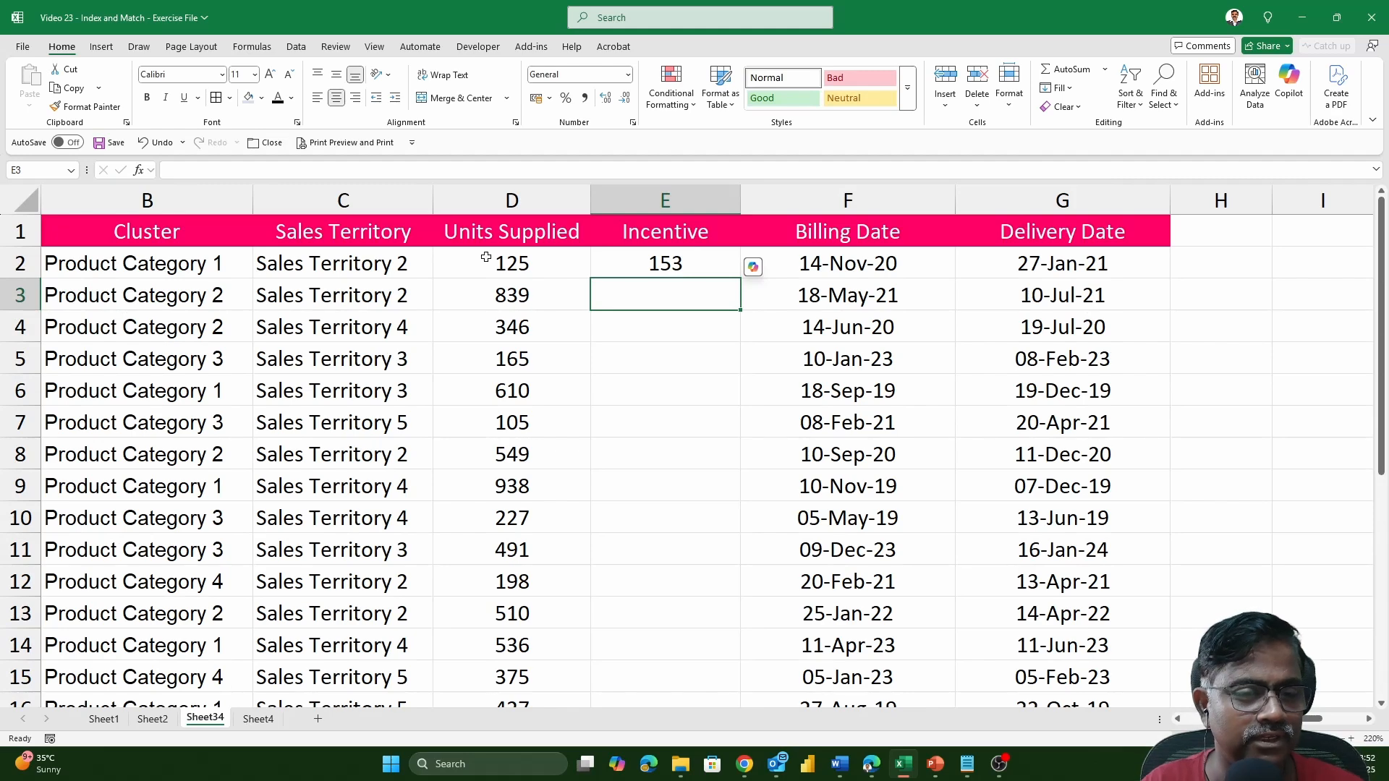
Check E2 against the Product Category 1 and Sales Territory 2 cell on Sheet4, and fill the formula down the Incentive column on Sheet34.
click(219, 273)
key(Right)
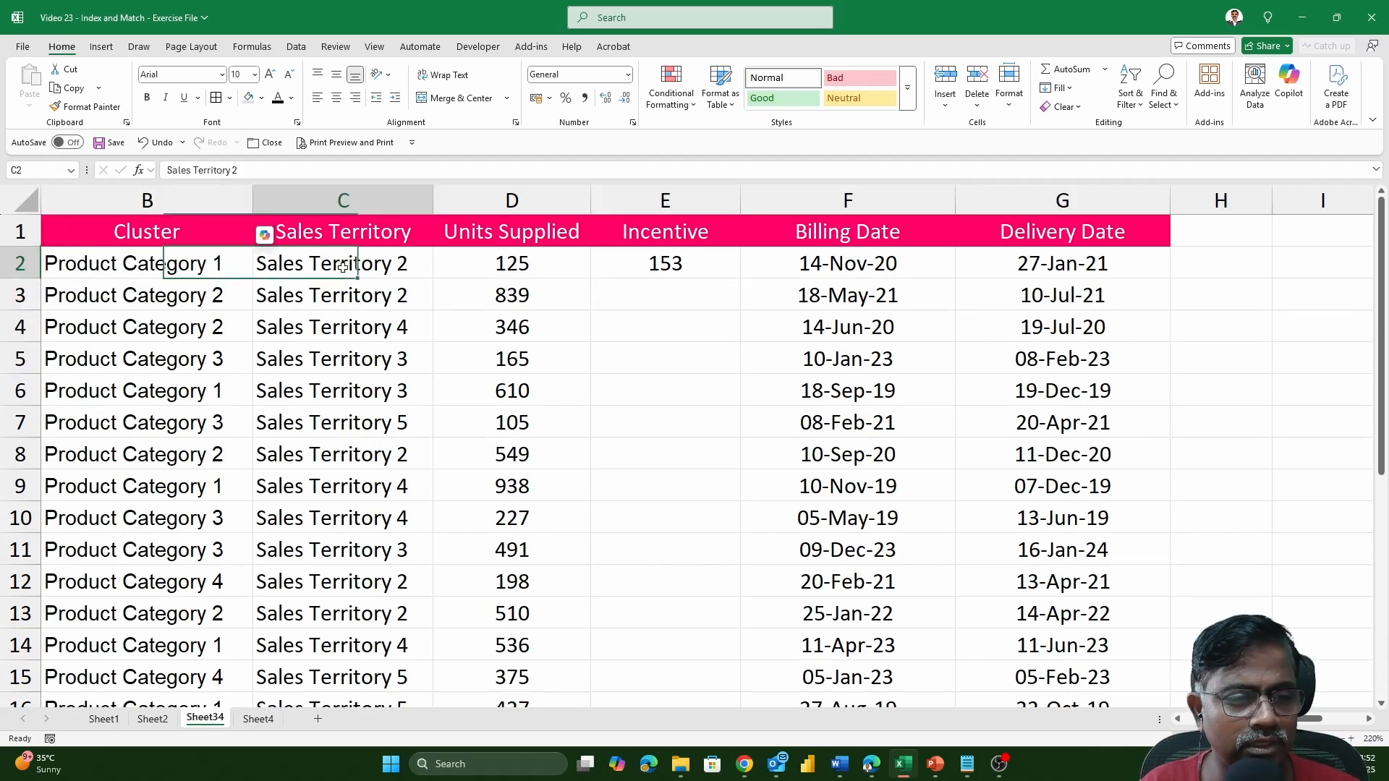
click(258, 718)
click(539, 265)
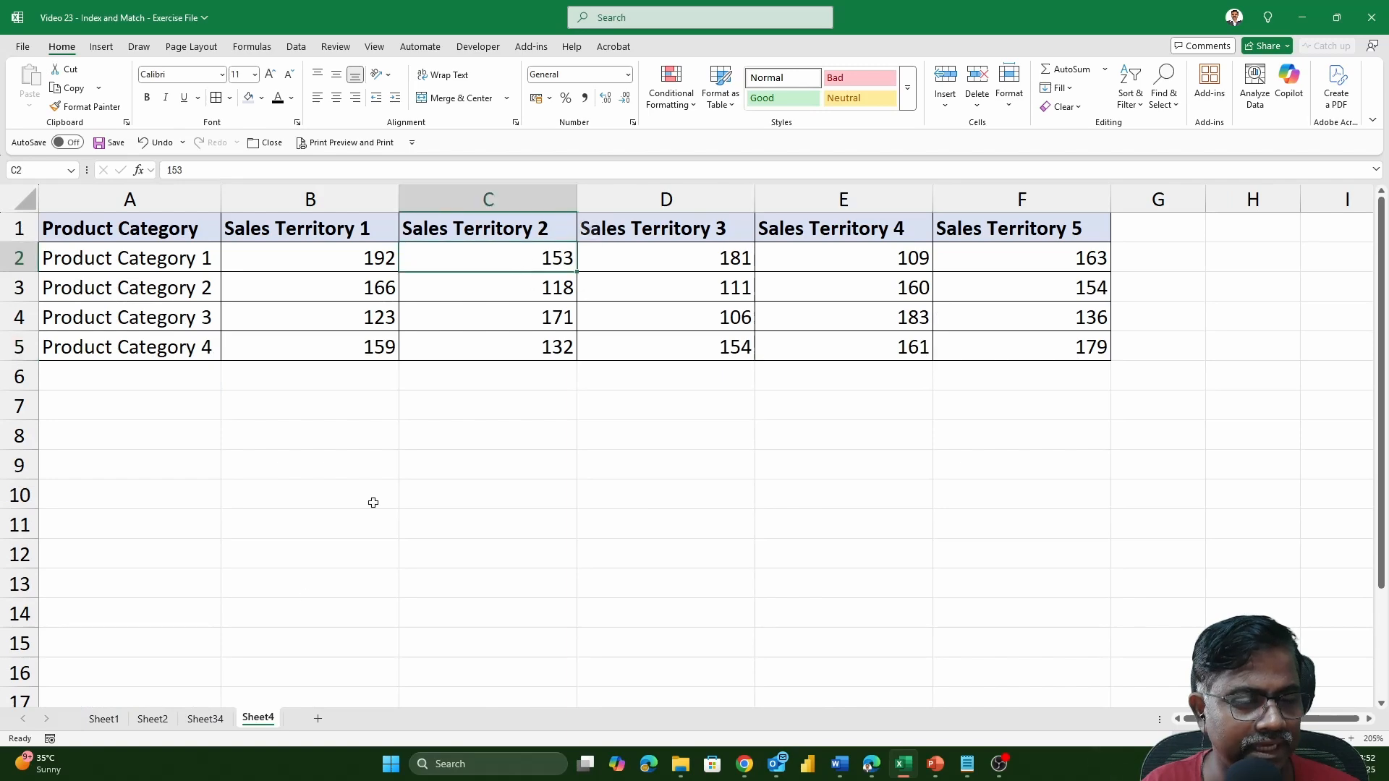
click(205, 719)
click(709, 268)
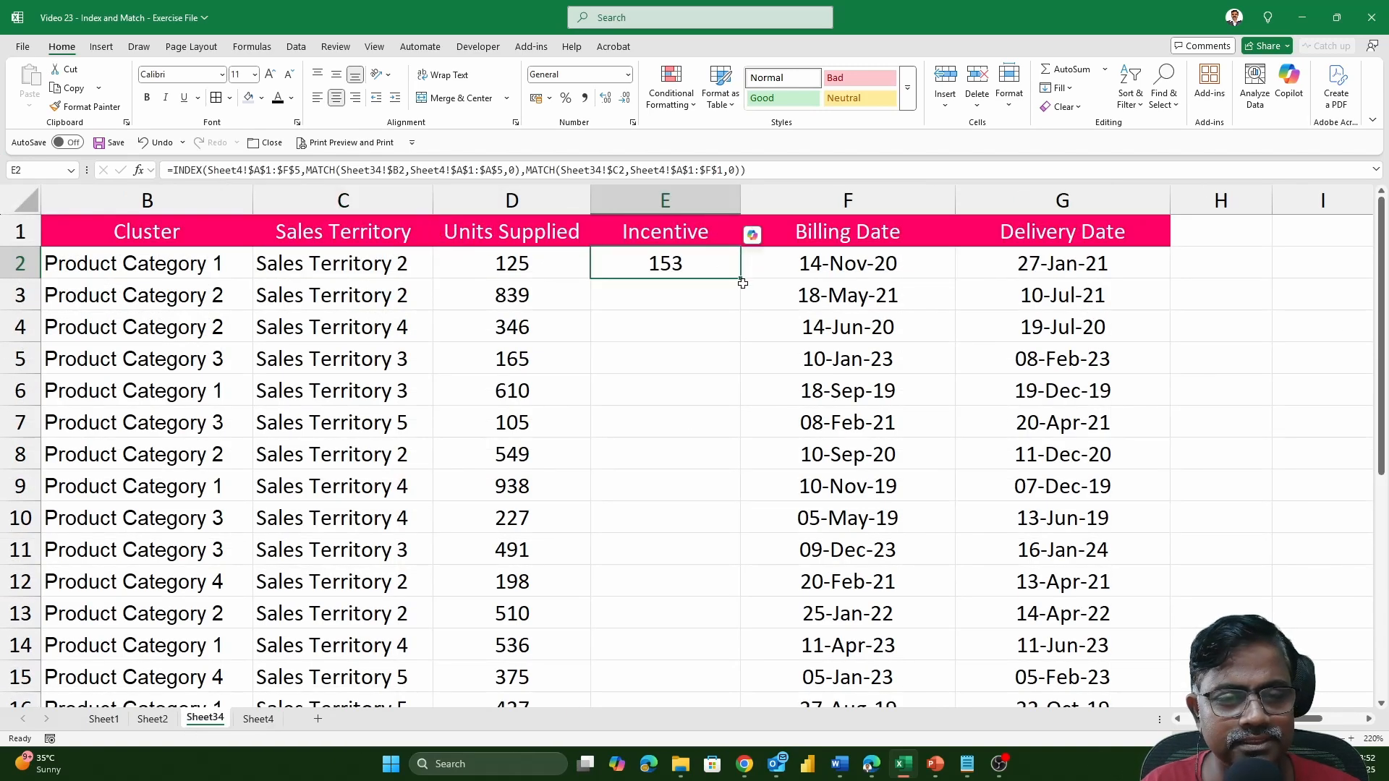
double_click(739, 279)
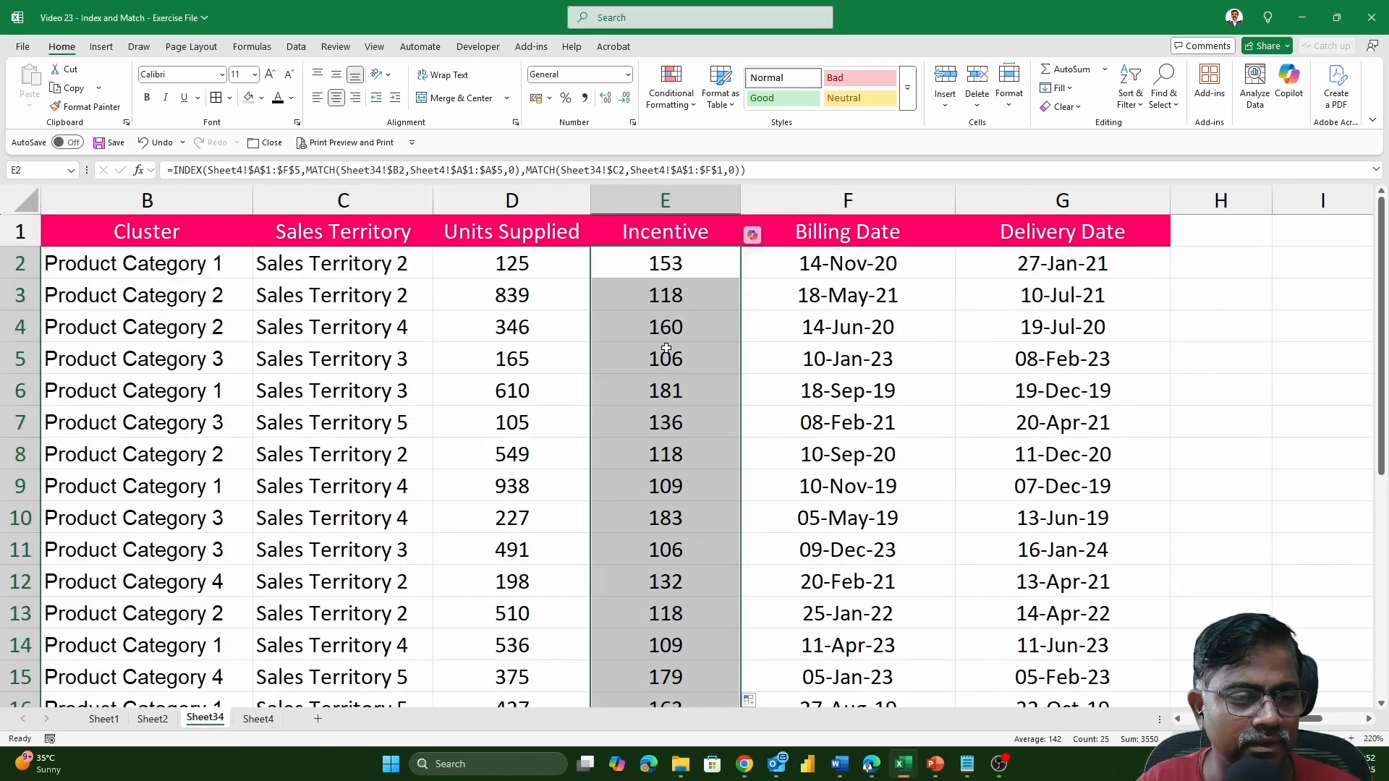
Compare the Incentive in row 3 of Sheet34 with the Product Category 2 and Sales Territory 2 cell on Sheet4.
click(183, 300)
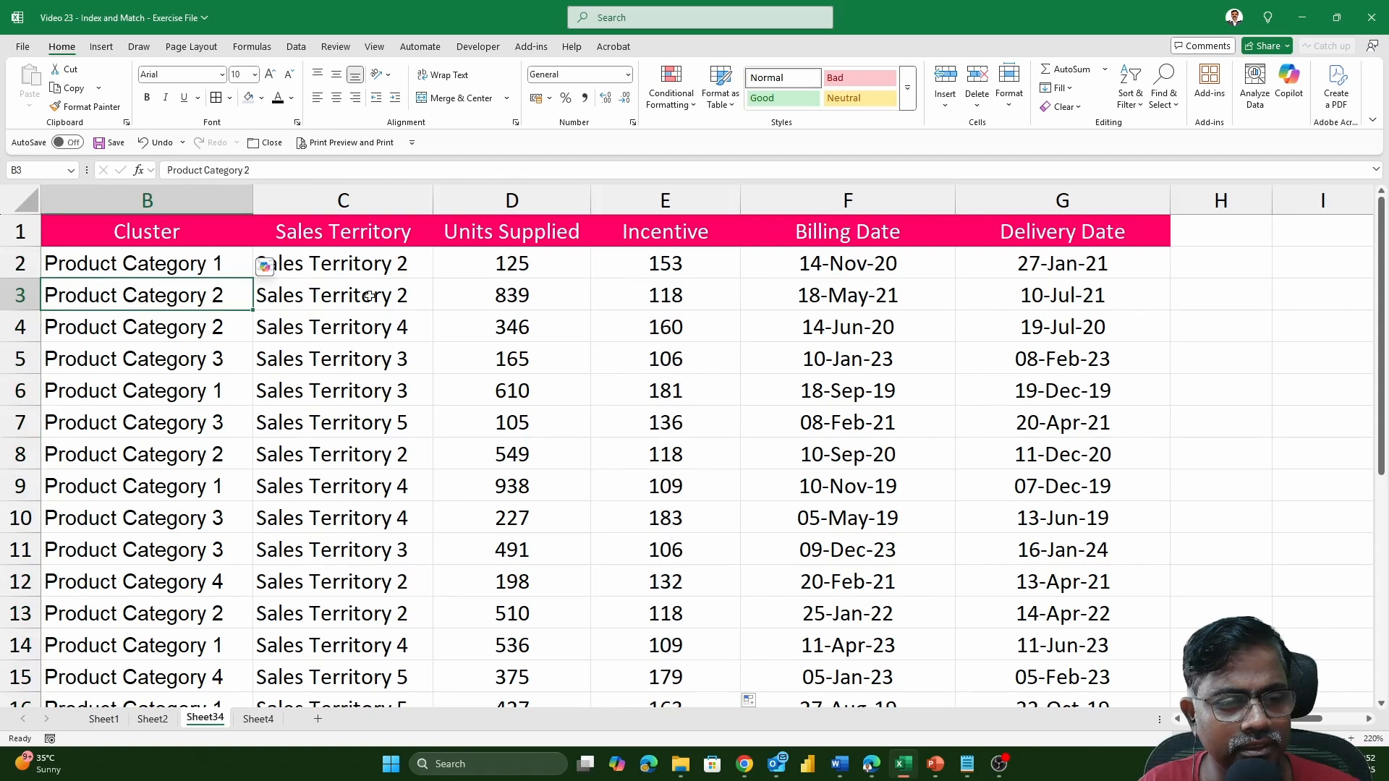
click(269, 293)
click(257, 719)
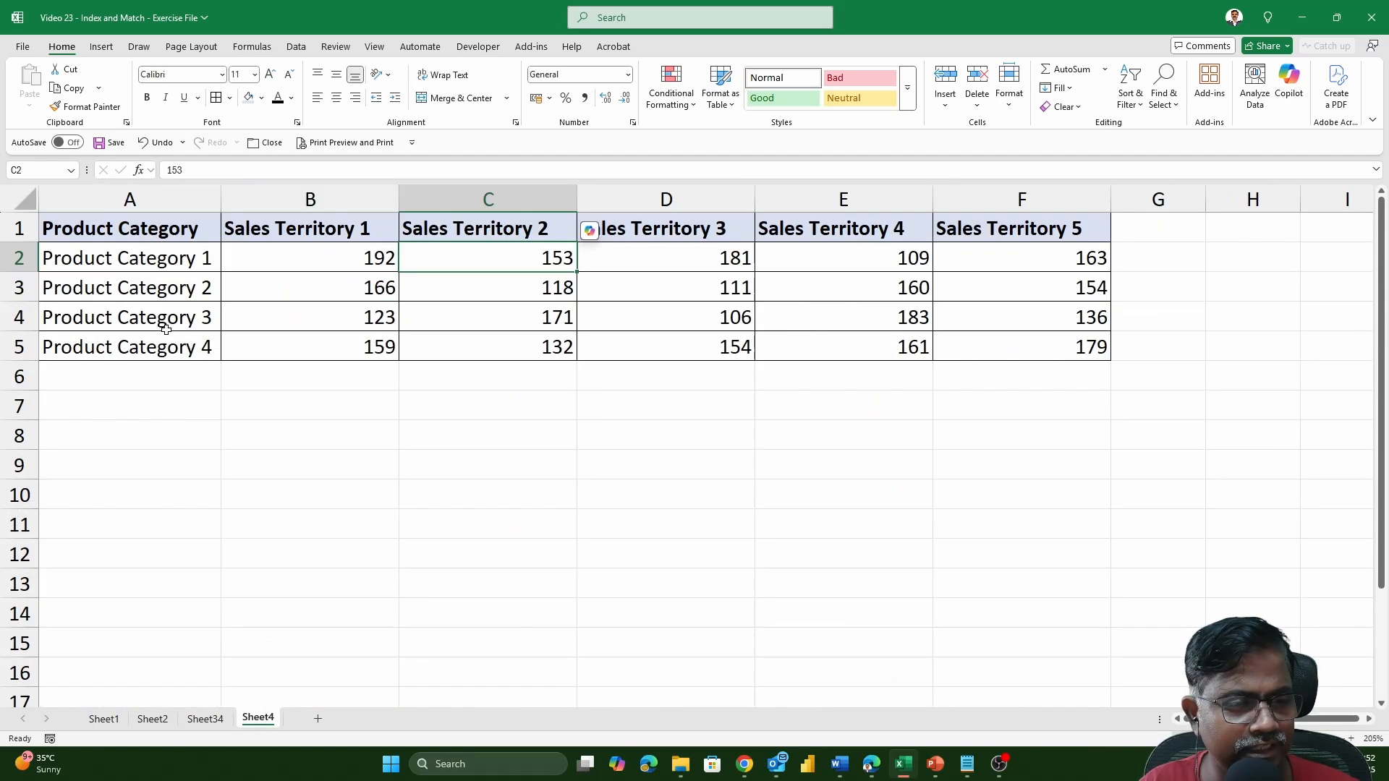
click(179, 294)
click(567, 293)
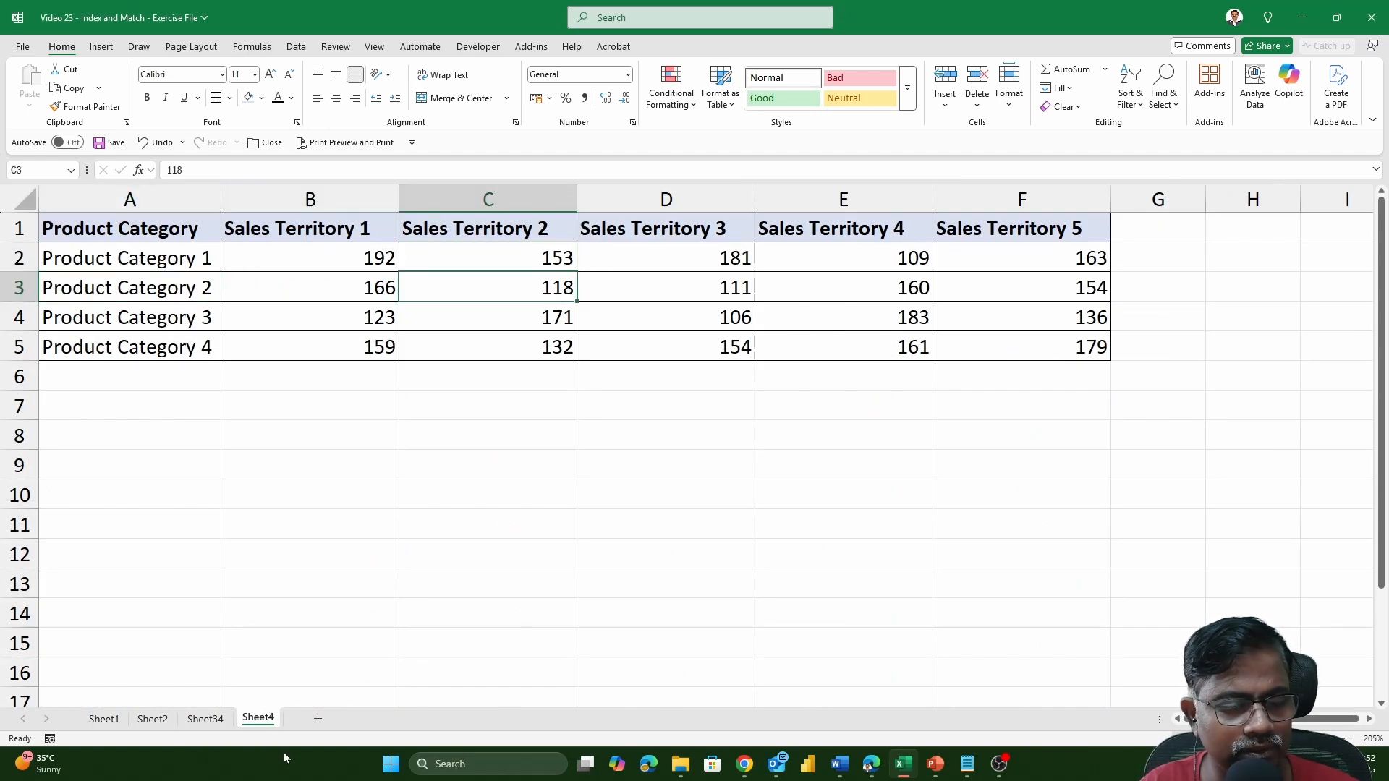
Verify the row 4 Incentive on Sheet34 by highlighting the Product Category 2 row and Sales Territory 4 column together on Sheet4.
click(206, 719)
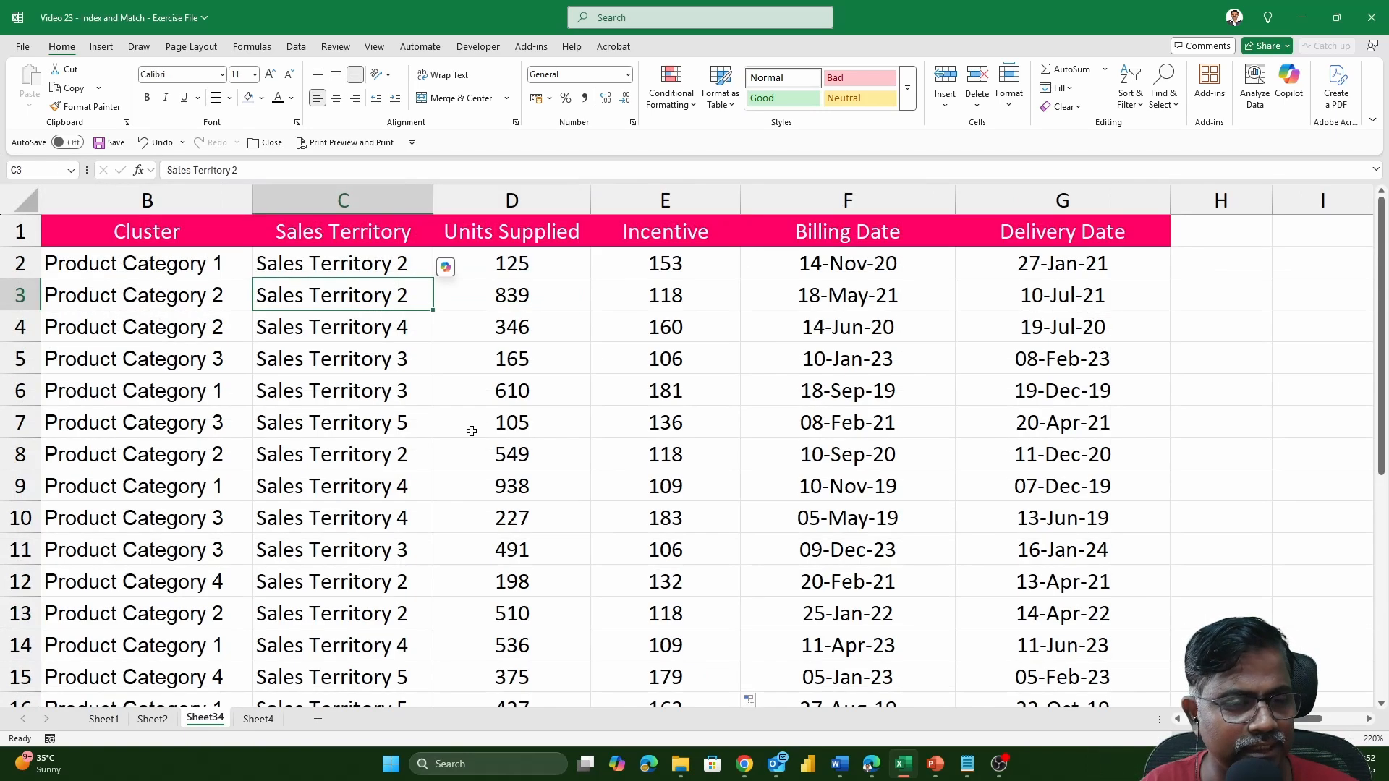
click(199, 333)
click(337, 327)
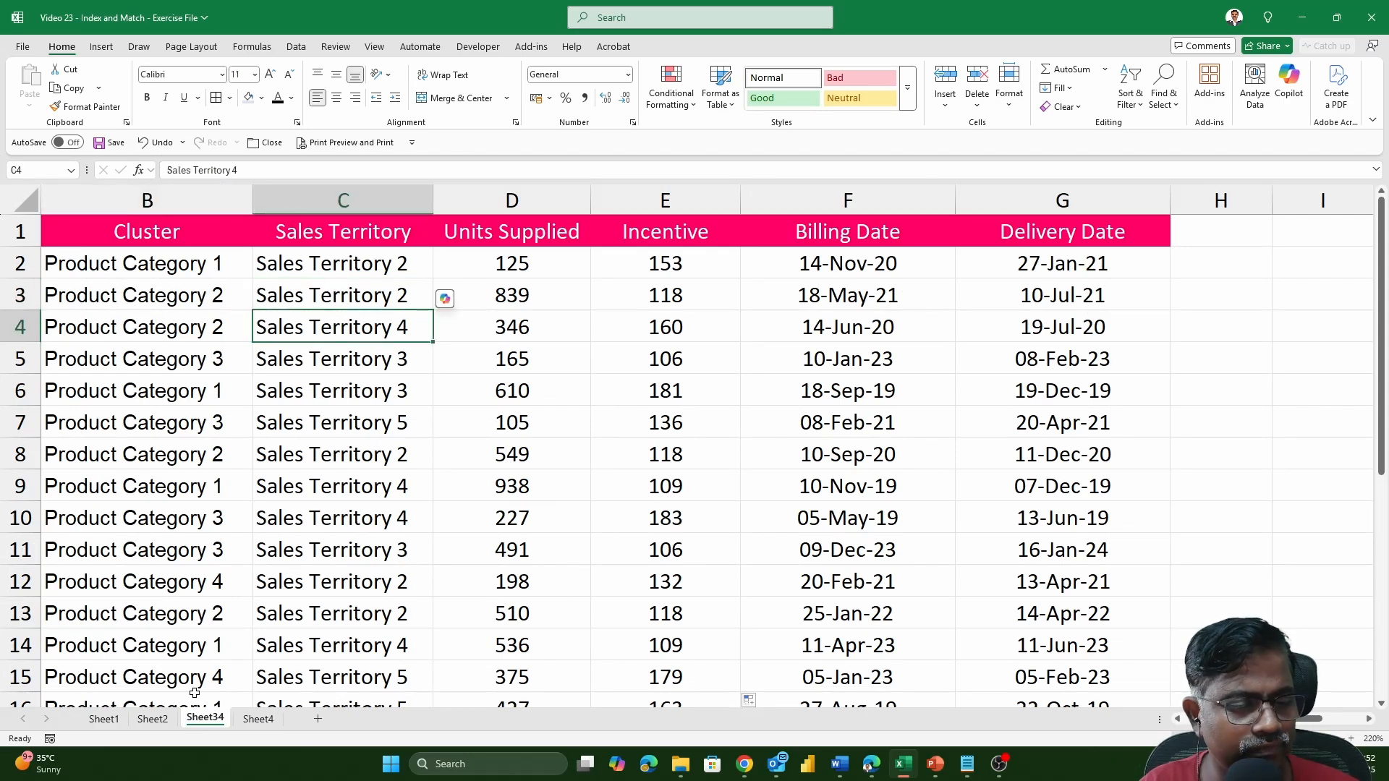
click(267, 719)
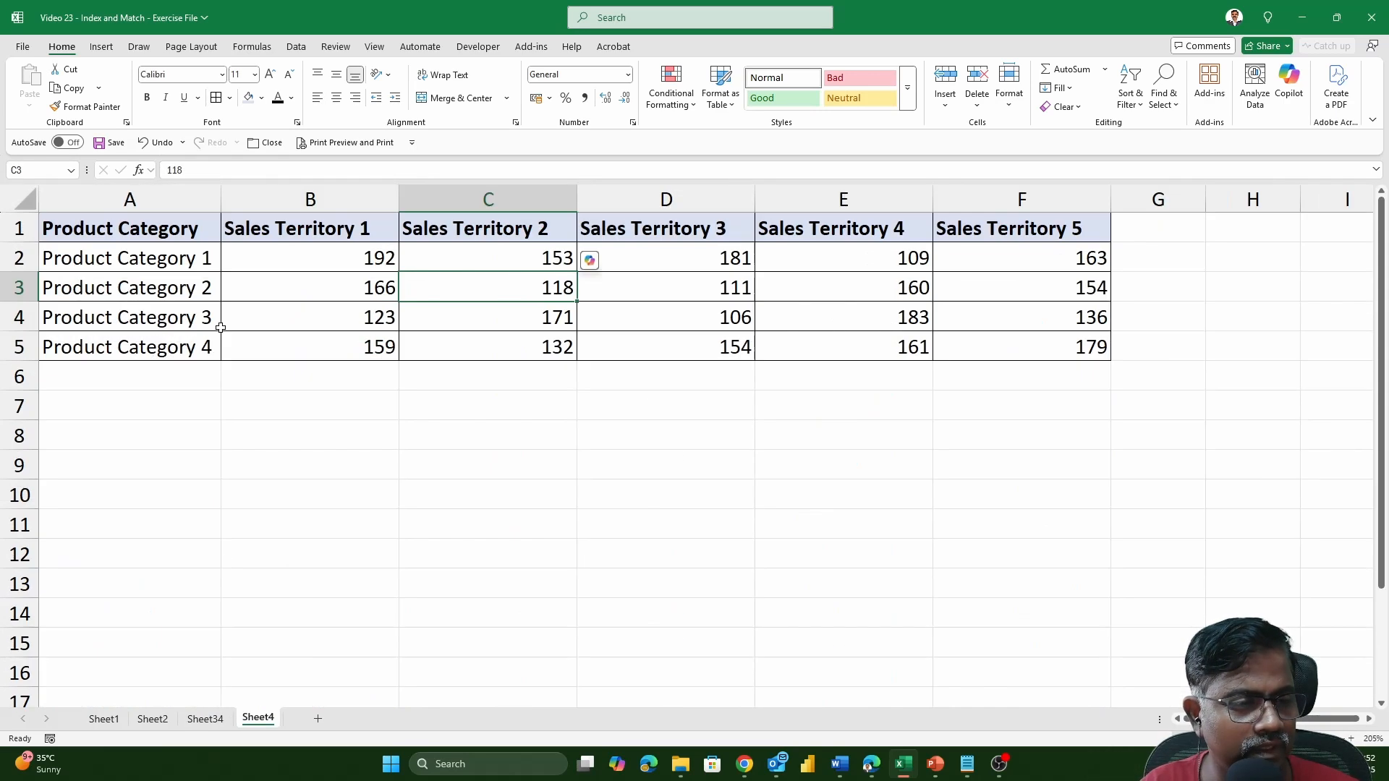
click(174, 293)
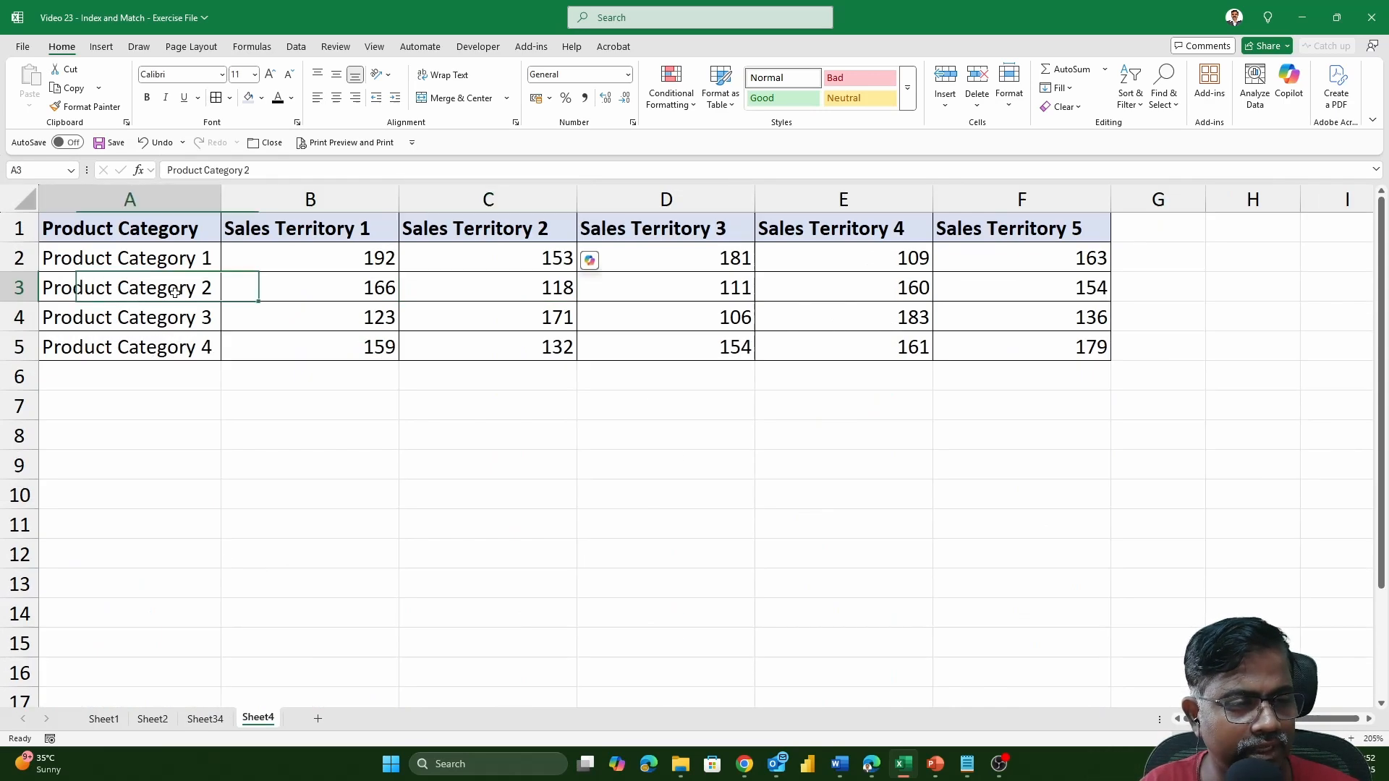
click(904, 286)
click(15, 286)
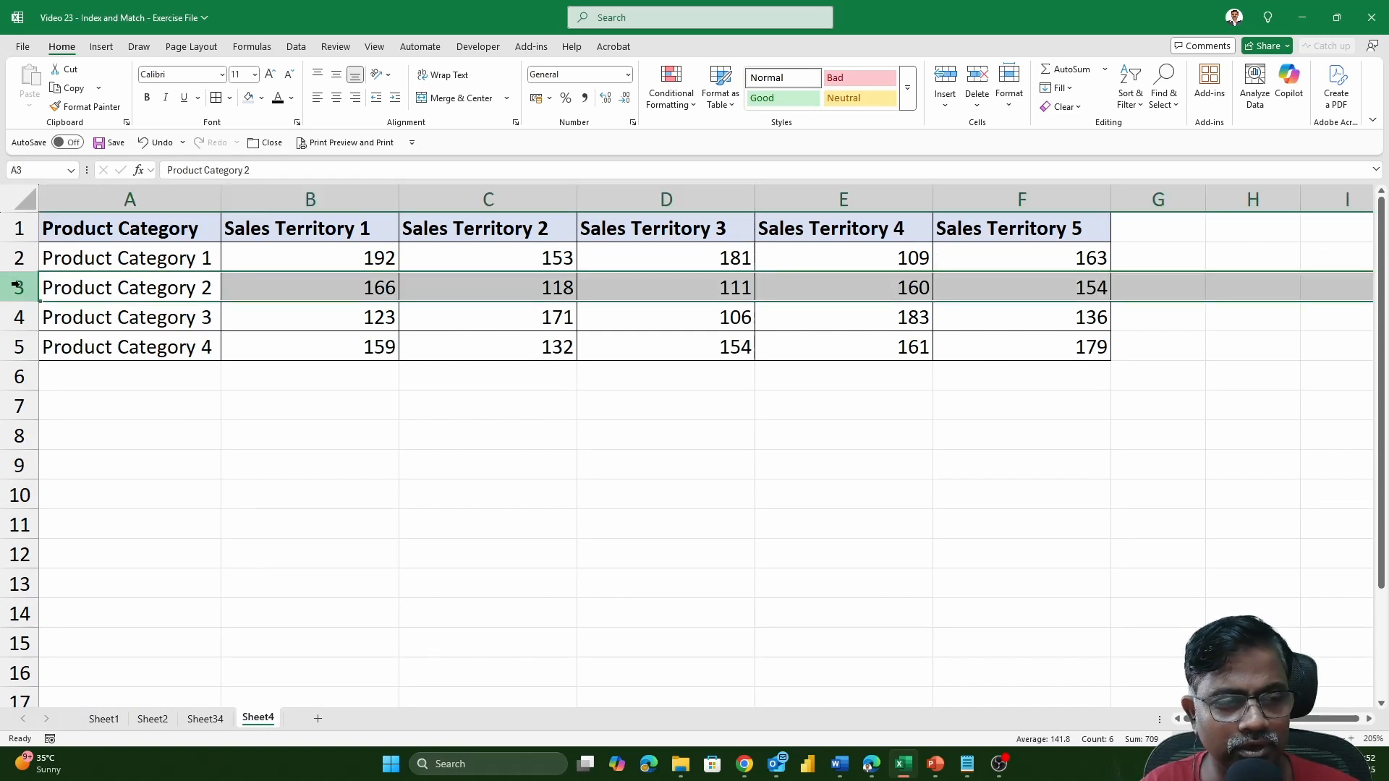
ctrl+click(881, 193)
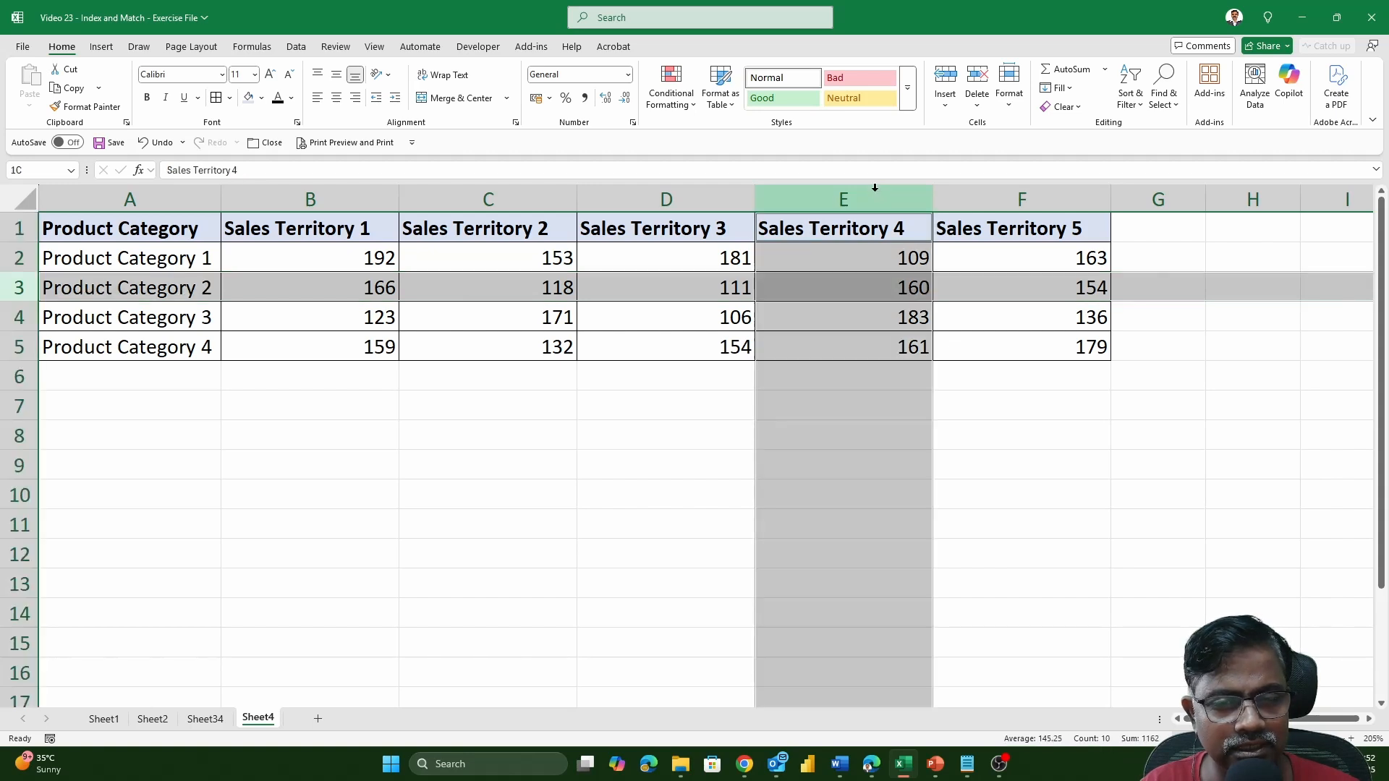